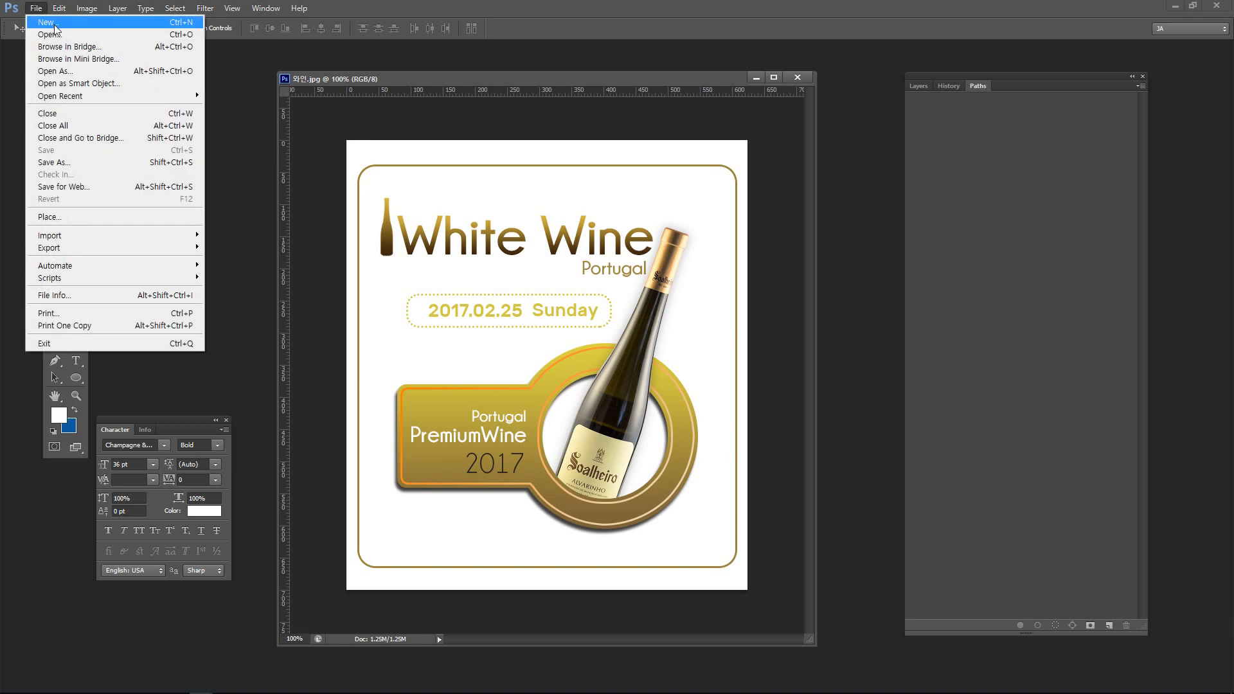
# Create a new document 650 pixels wide and 700 pixels high at a resolution of 72 pixels/inch
pyautogui.click(47, 22)
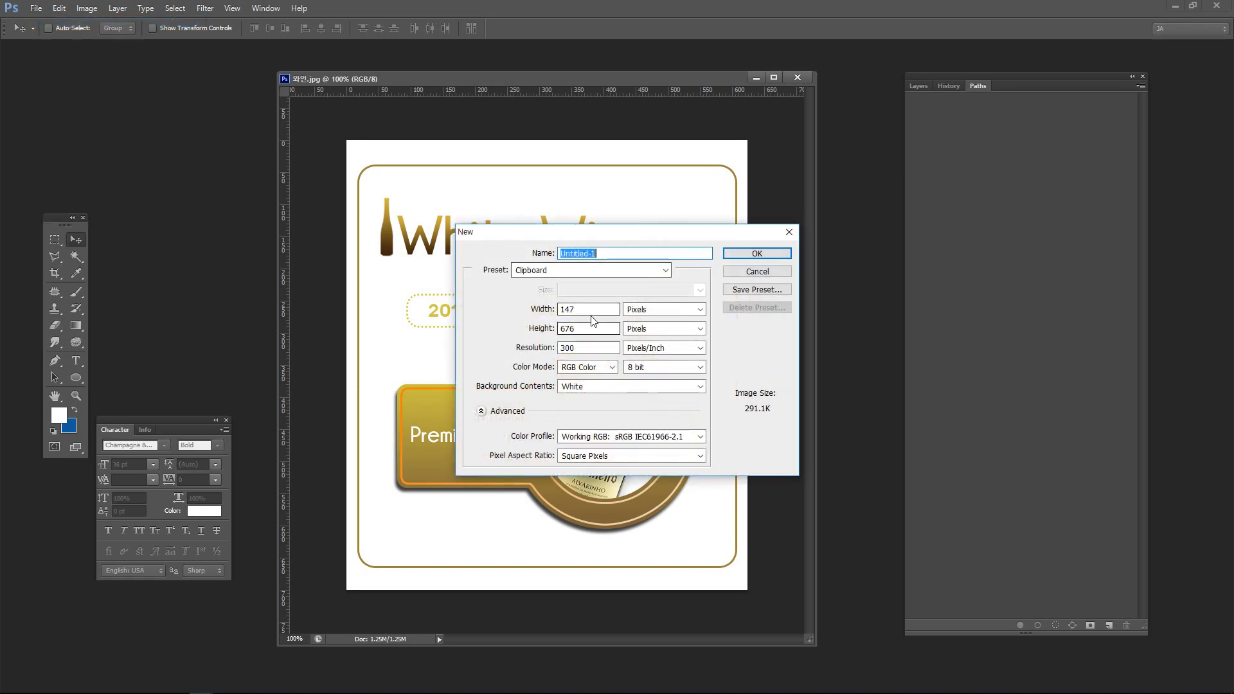
pyautogui.moveTo(588, 310); pyautogui.dragTo(526, 312)
pyautogui.write('650')
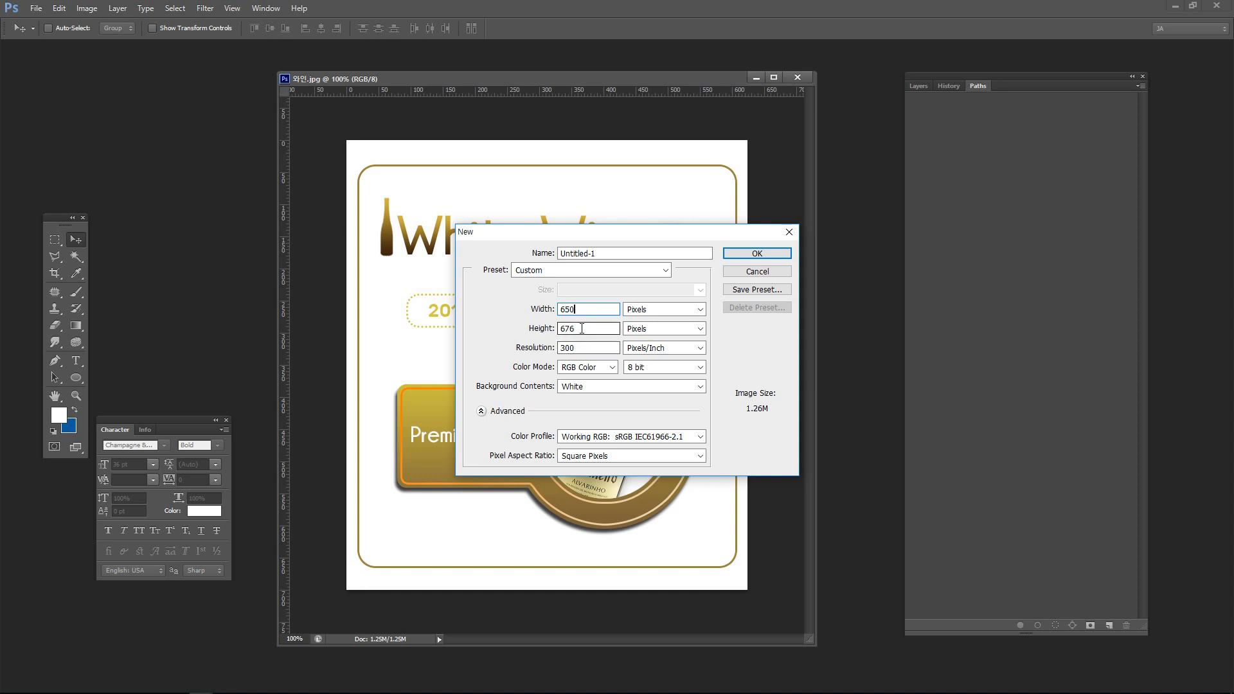
pyautogui.moveTo(582, 329); pyautogui.dragTo(526, 332)
pyautogui.write('700')
pyautogui.moveTo(614, 348); pyautogui.dragTo(516, 349)
pyautogui.write('72')
pyautogui.click(757, 253)
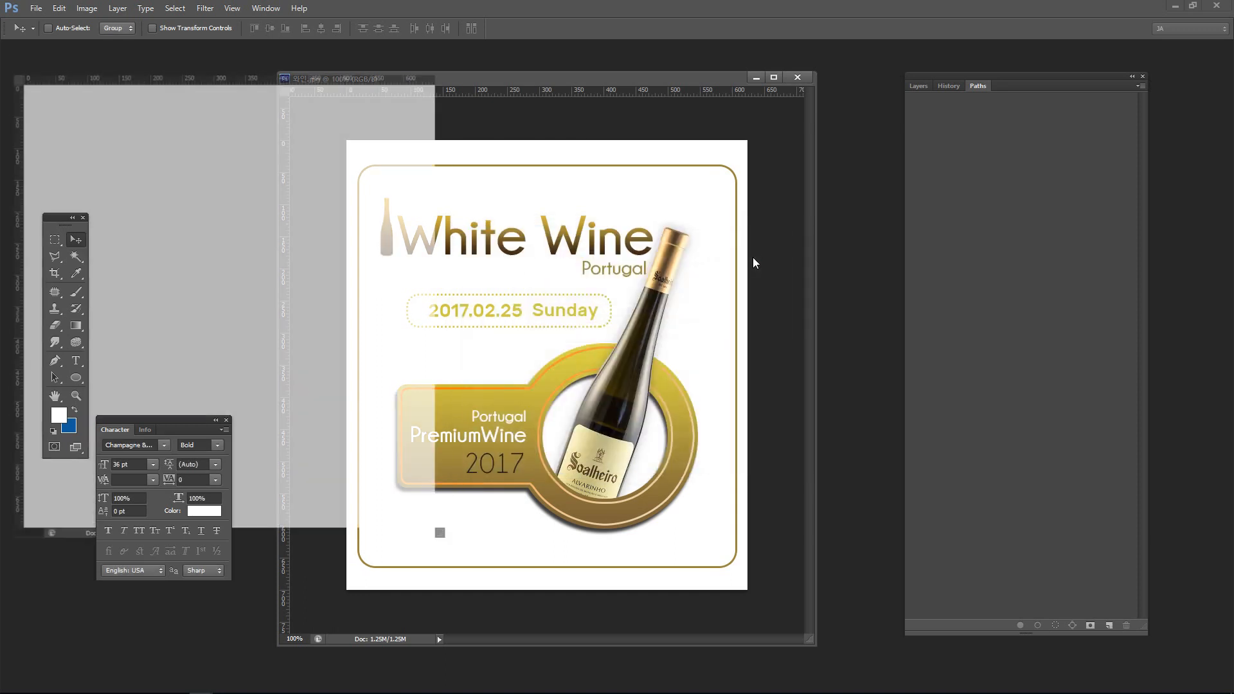
# Arrange the finished wine poster and the blank document windows beside each other with the blank one in front
pyautogui.moveTo(322, 66); pyautogui.dragTo(721, 196)
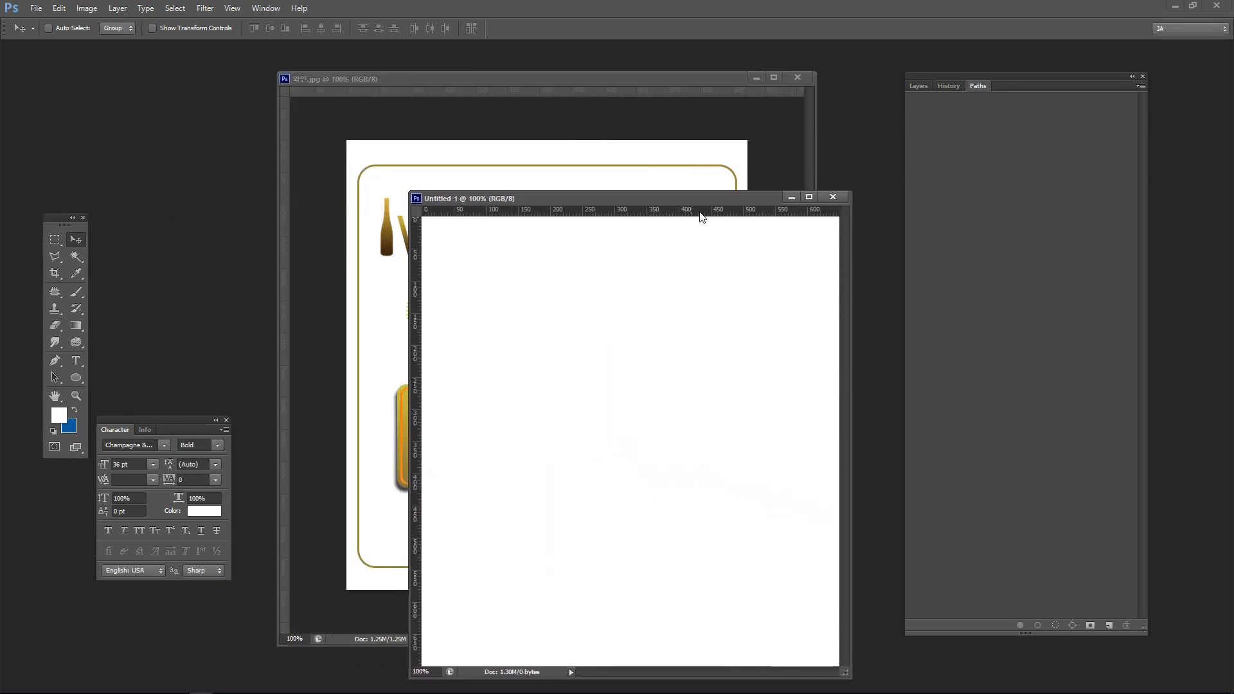
pyautogui.moveTo(682, 80); pyautogui.dragTo(469, 78)
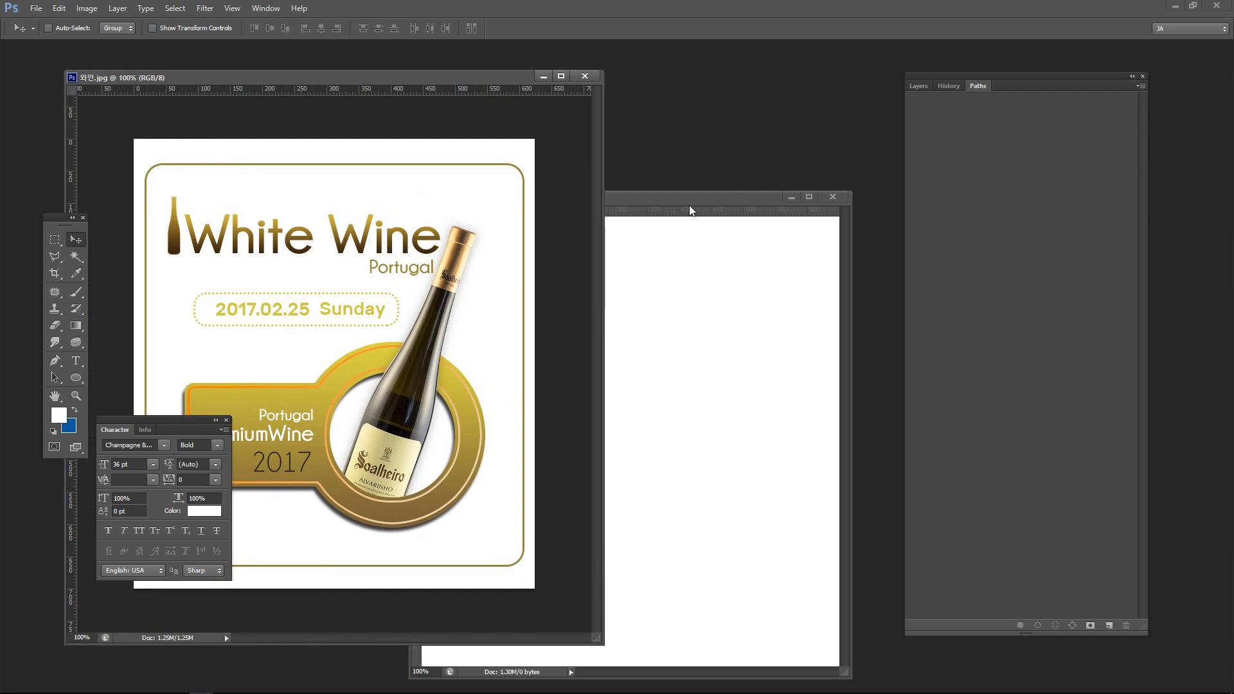
pyautogui.moveTo(689, 205); pyautogui.dragTo(700, 149)
pyautogui.moveTo(571, 141); pyautogui.dragTo(618, 143)
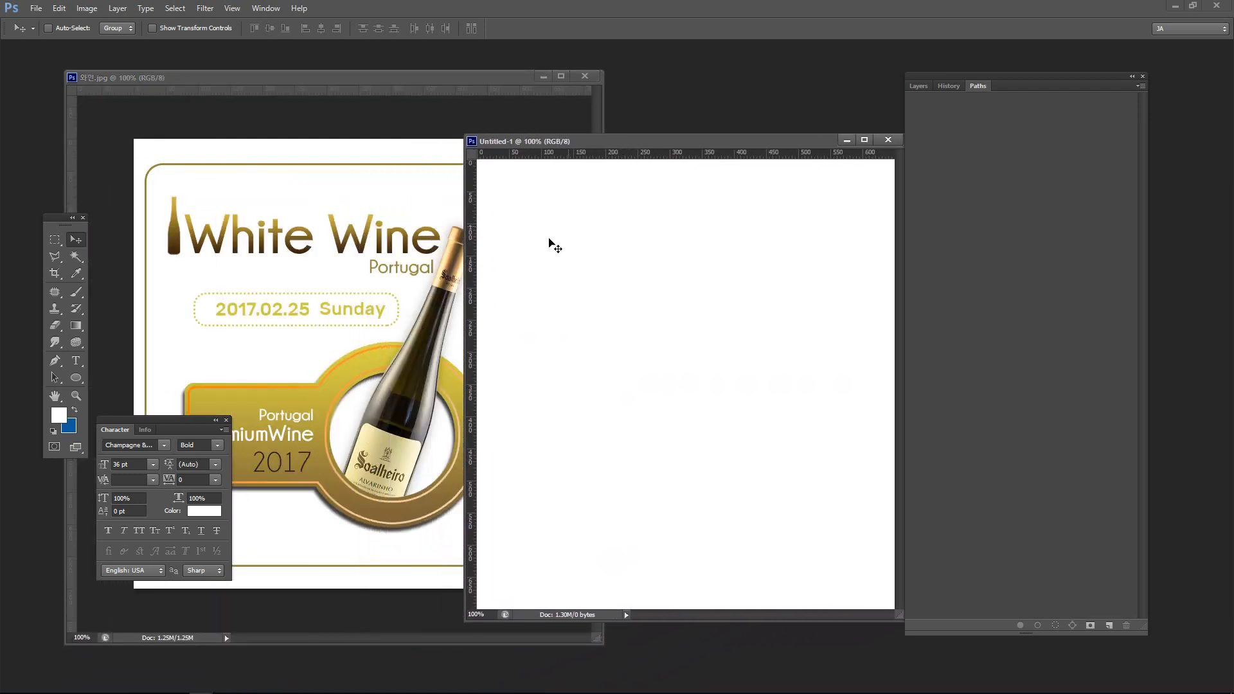
pyautogui.moveTo(706, 146); pyautogui.dragTo(628, 150)
# Open the wine bottle photo pixabay54.jpg and enlarge its window so there is empty space around the image
pyautogui.doubleClick(724, 122)
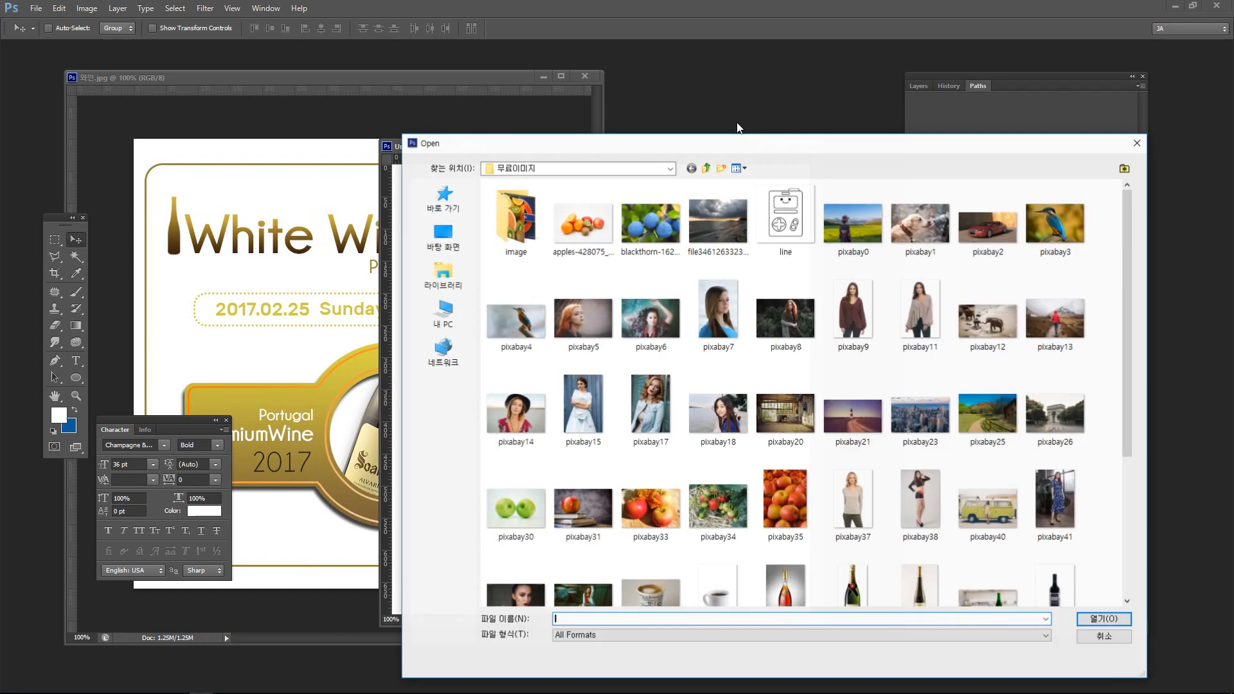
pyautogui.click(916, 579)
pyautogui.click(1093, 617)
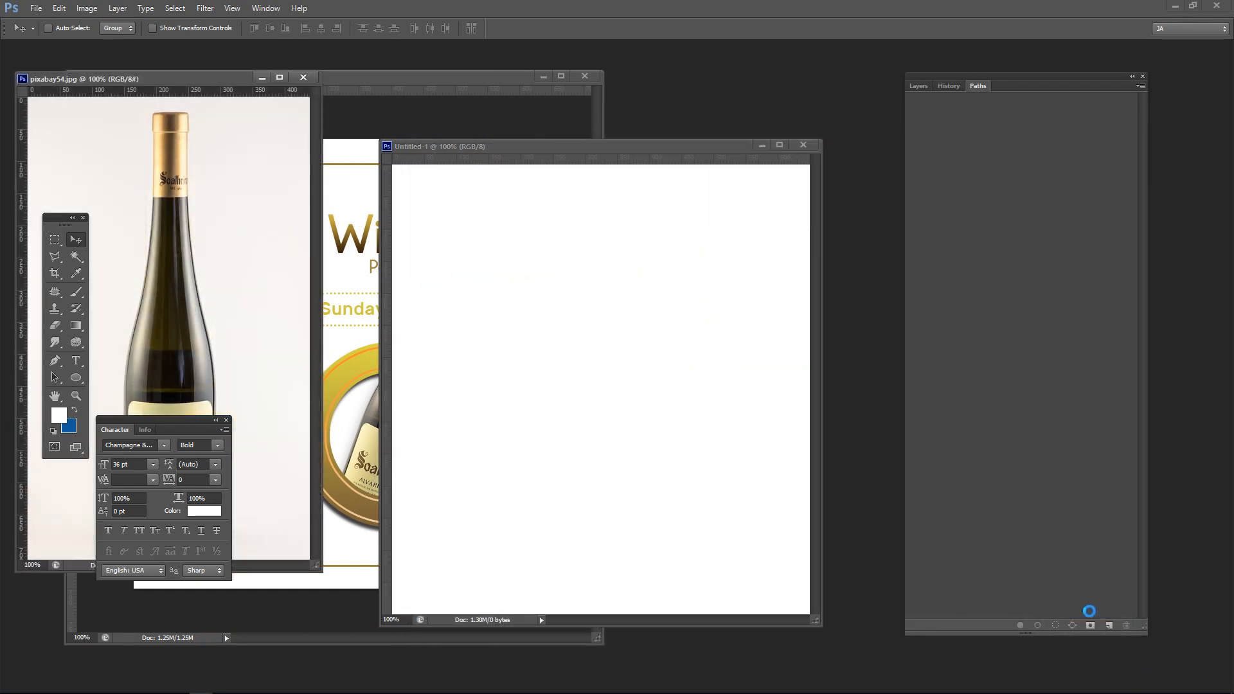
pyautogui.moveTo(182, 84); pyautogui.dragTo(546, 63)
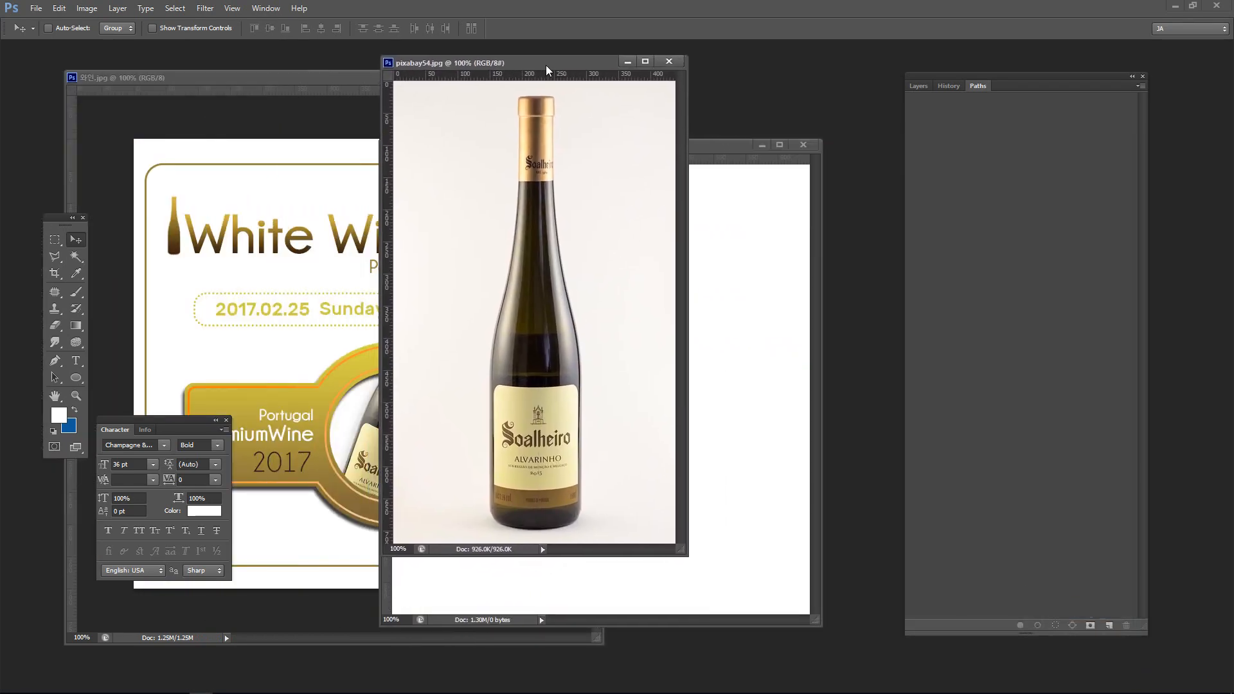
pyautogui.moveTo(681, 551); pyautogui.dragTo(871, 652)
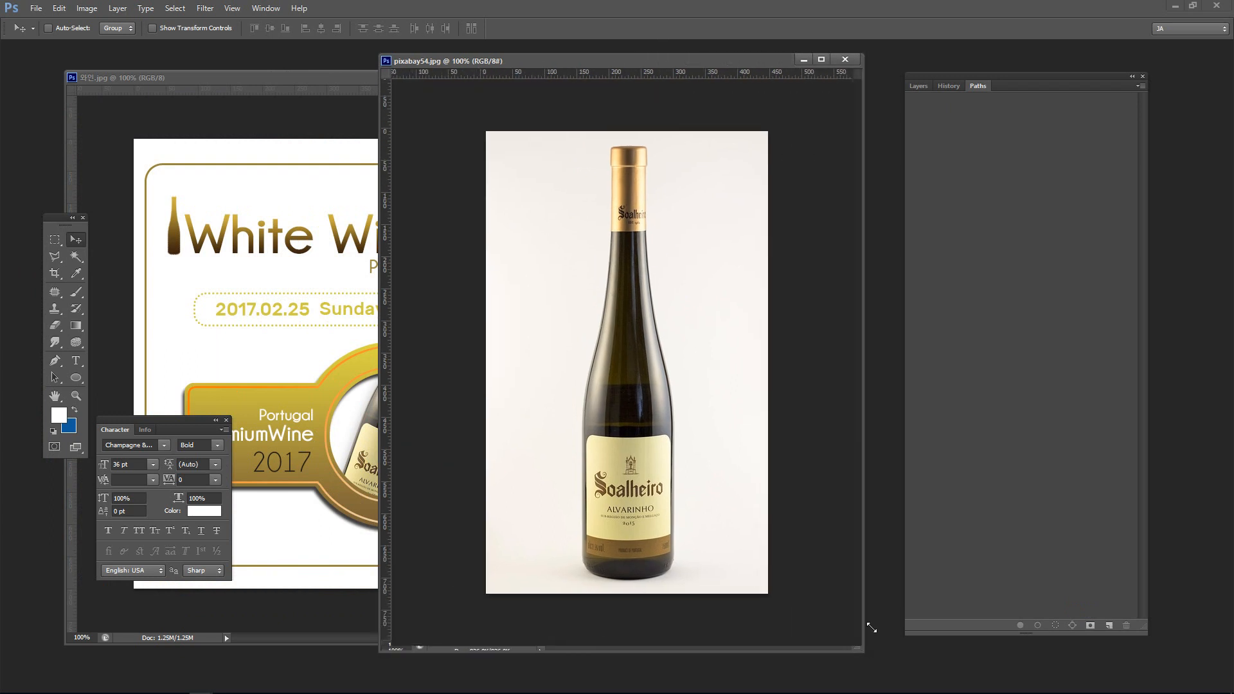
pyautogui.moveTo(621, 60); pyautogui.dragTo(657, 59)
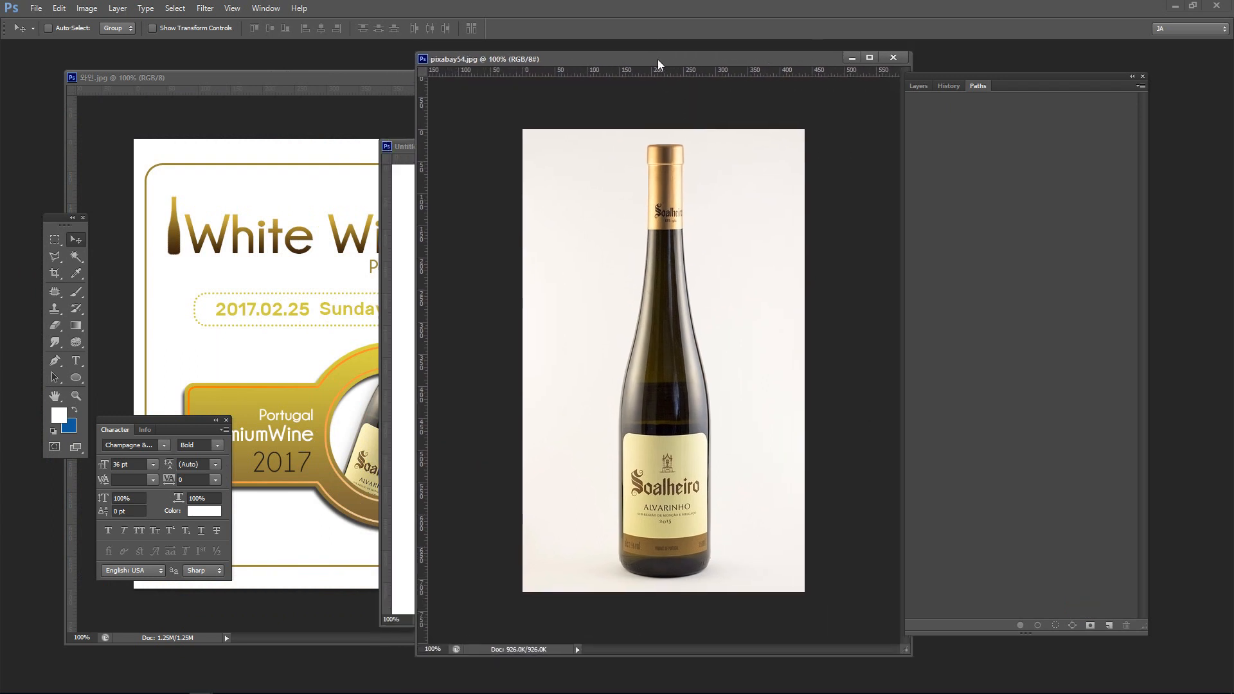
# Show the document layers and bring the bottle photo's window in front of the blank document
pyautogui.click(922, 84)
pyautogui.moveTo(927, 75); pyautogui.dragTo(979, 74)
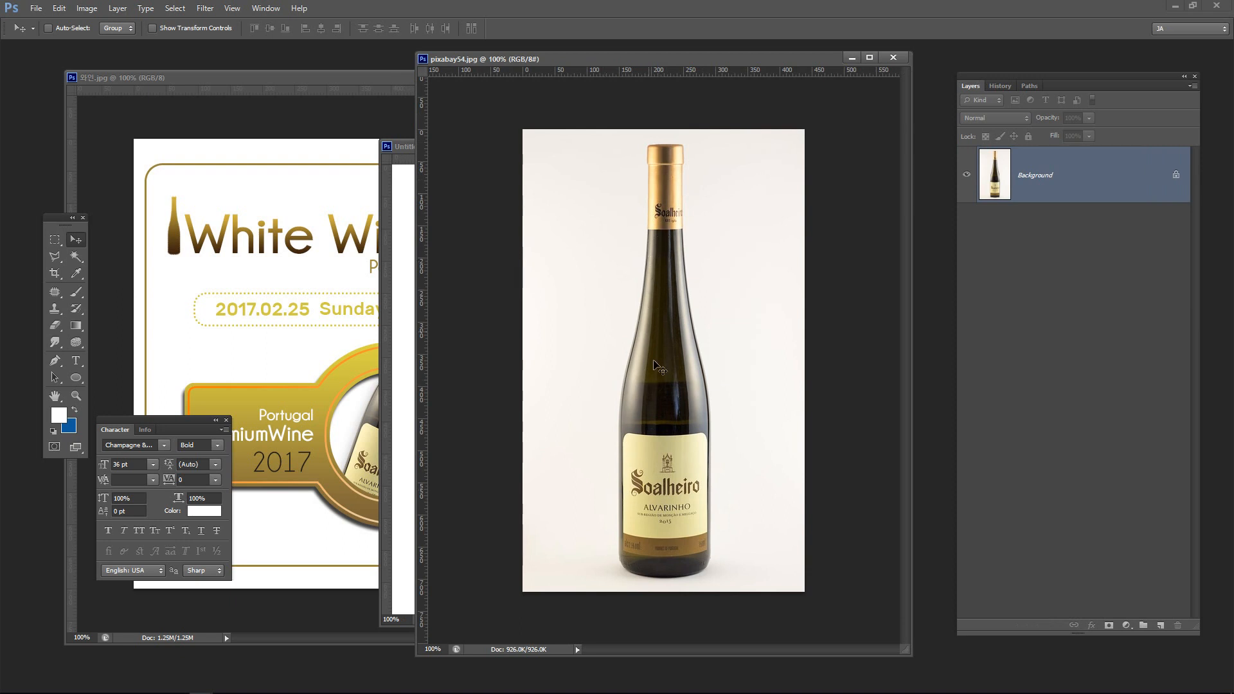
pyautogui.moveTo(496, 61); pyautogui.dragTo(561, 67)
pyautogui.click(465, 149)
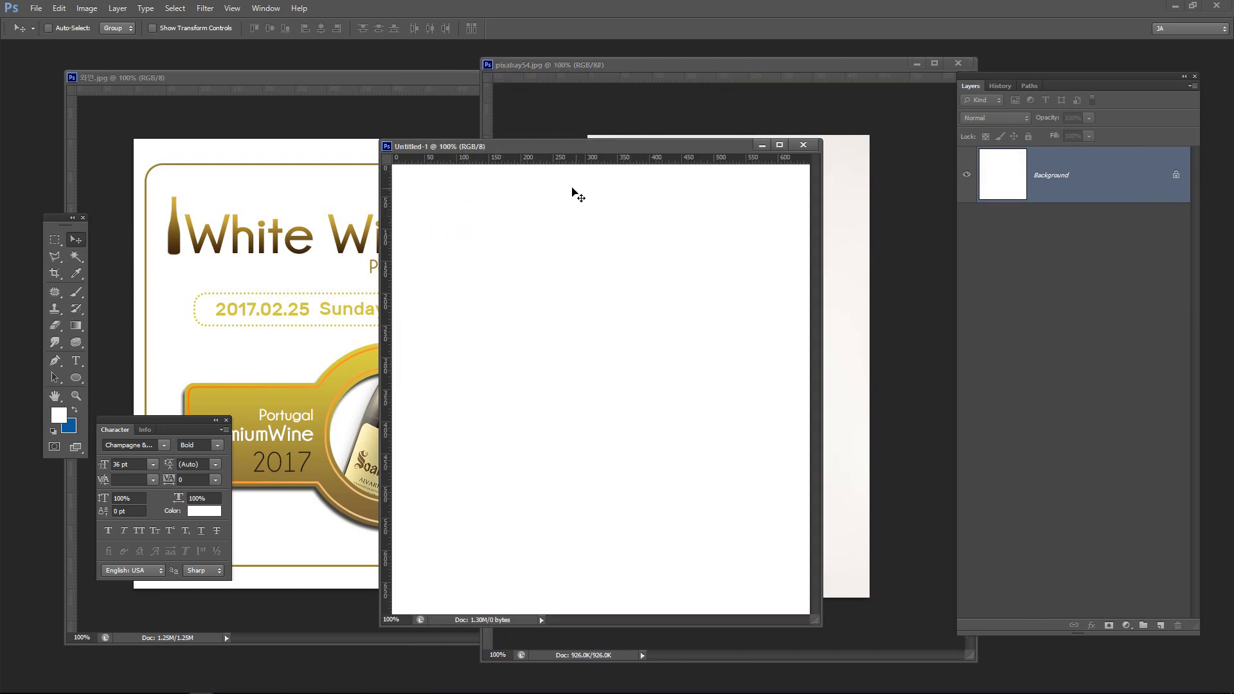
pyautogui.click(675, 133)
pyautogui.moveTo(749, 67); pyautogui.dragTo(668, 60)
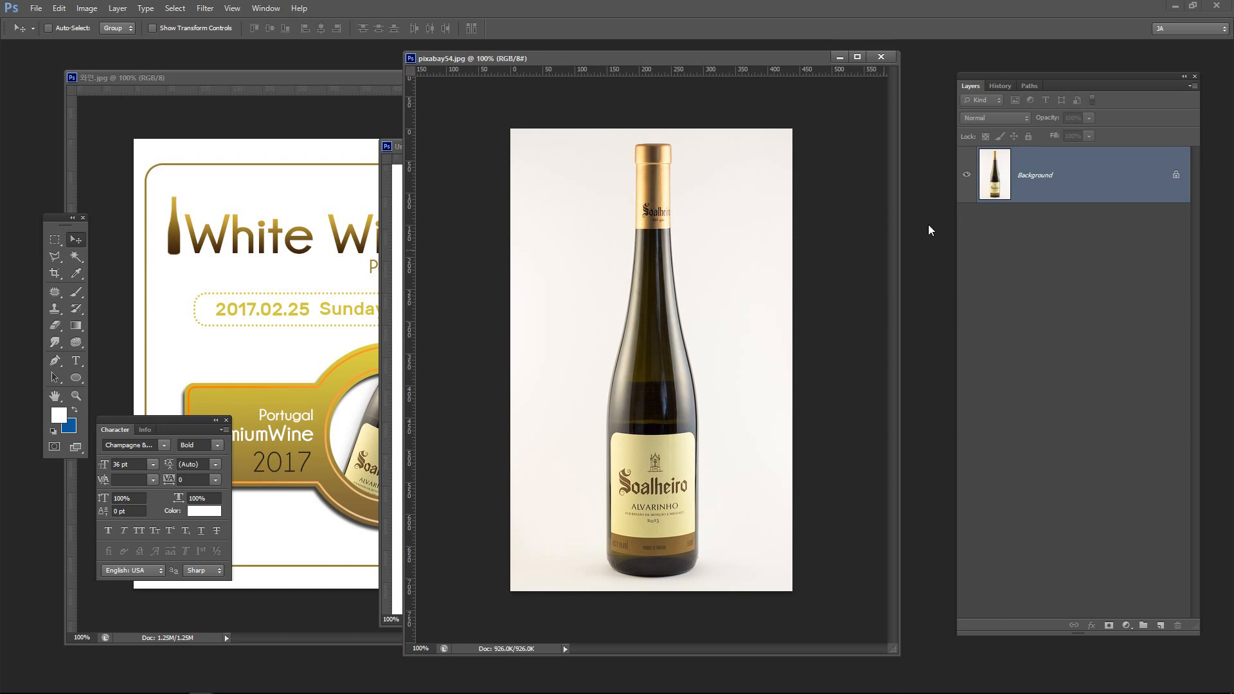
# Choose the Pen Tool in Path mode and add a new empty path to the bottle photo
pyautogui.click(59, 364)
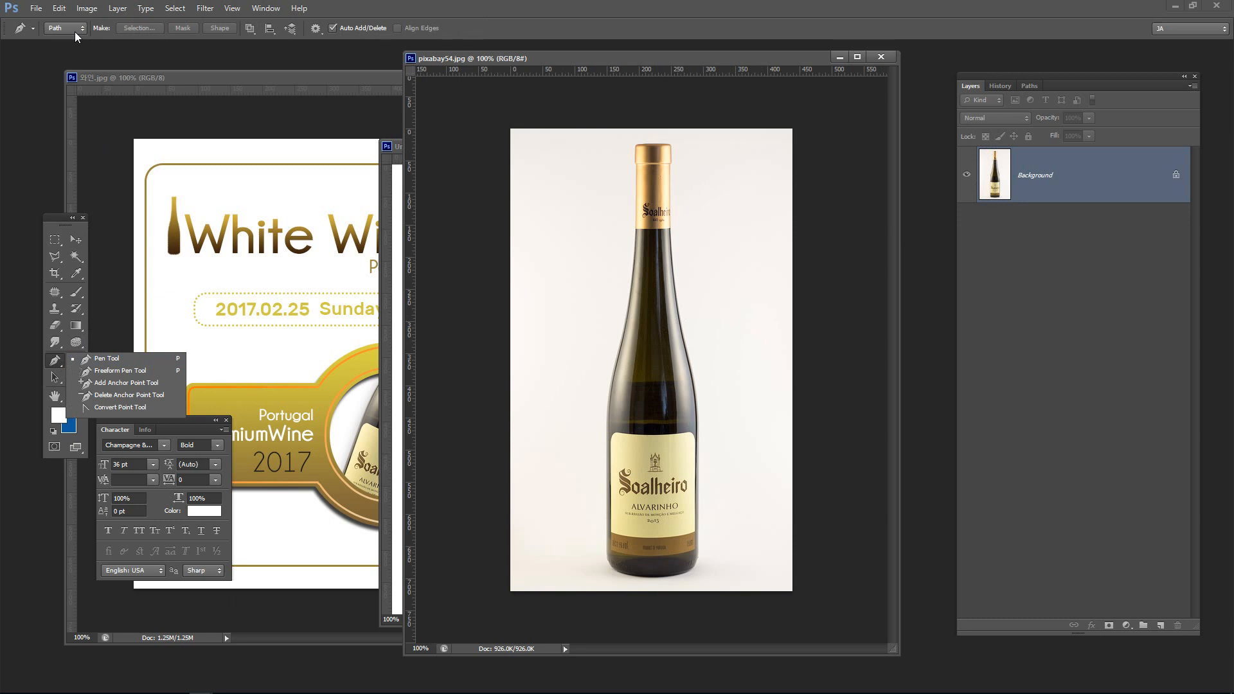
pyautogui.moveTo(989, 83); pyautogui.dragTo(967, 72)
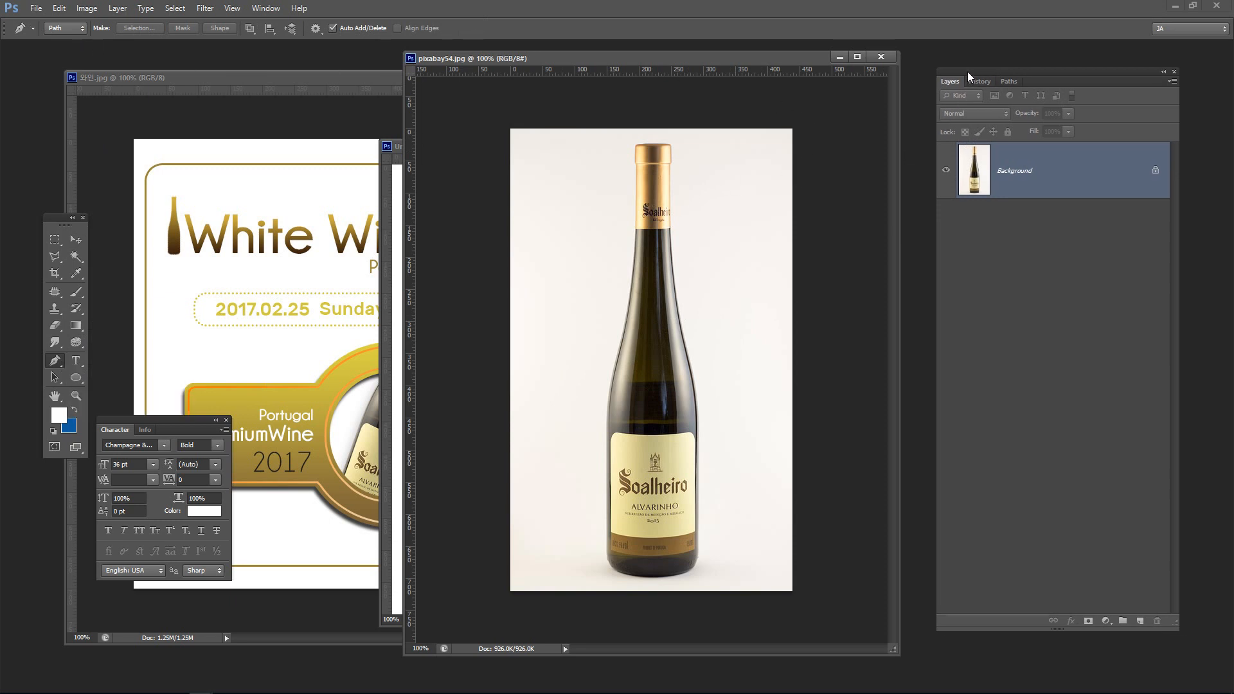
pyautogui.click(1000, 78)
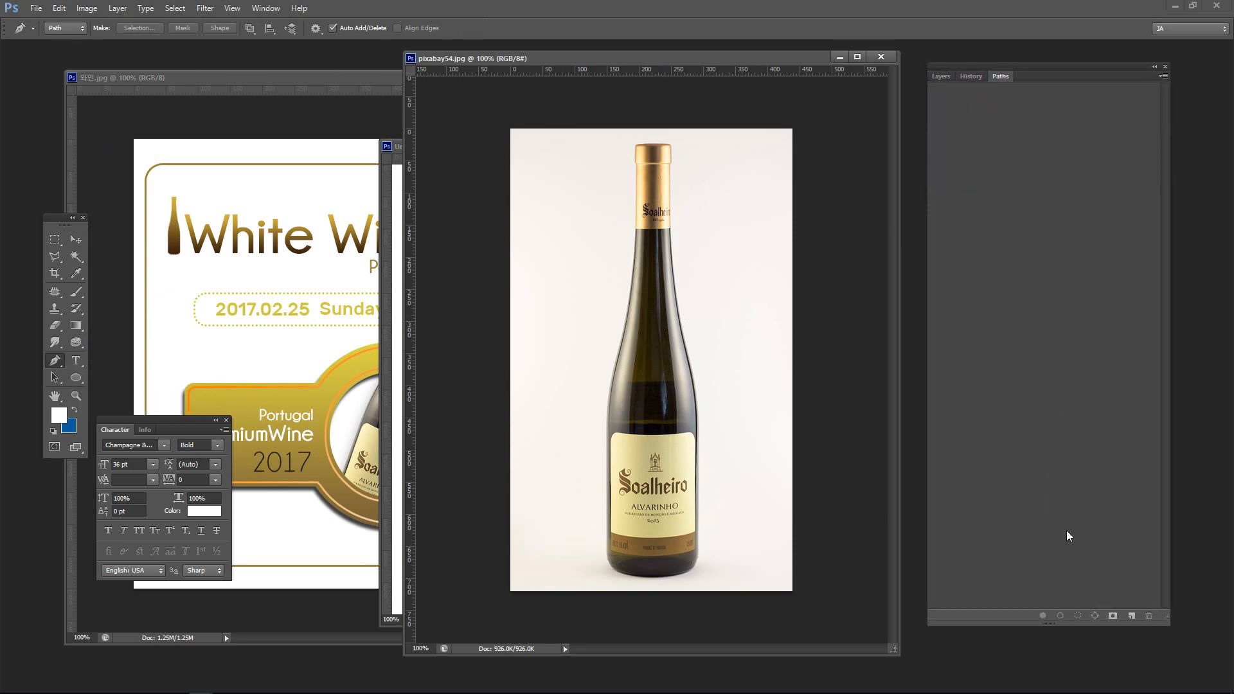
pyautogui.click(1130, 616)
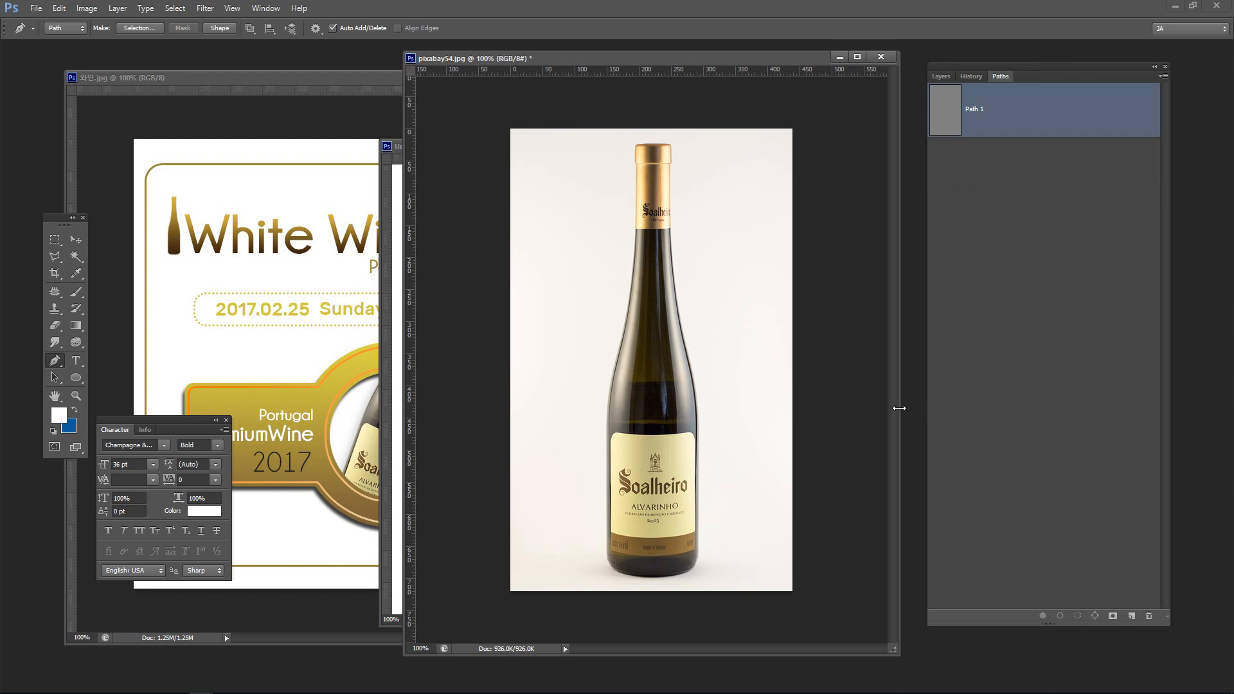
pyautogui.hotkey('ctrl', '+')
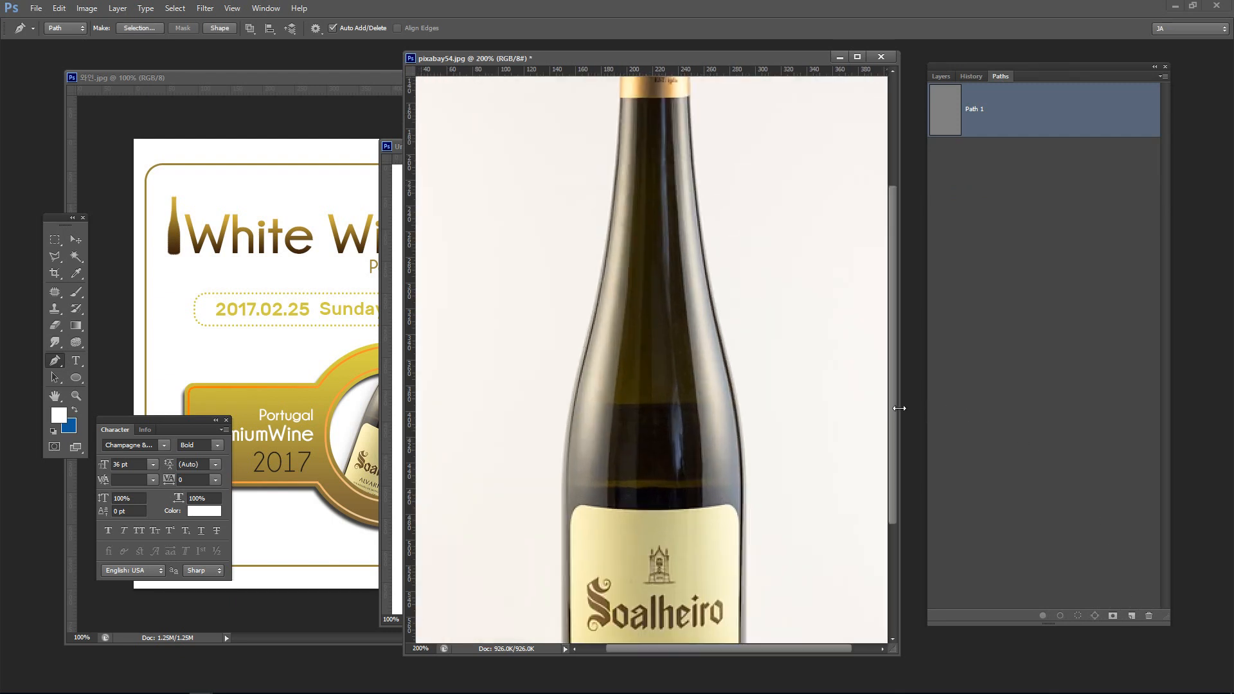
pyautogui.moveTo(704, 490); pyautogui.dragTo(713, 303)
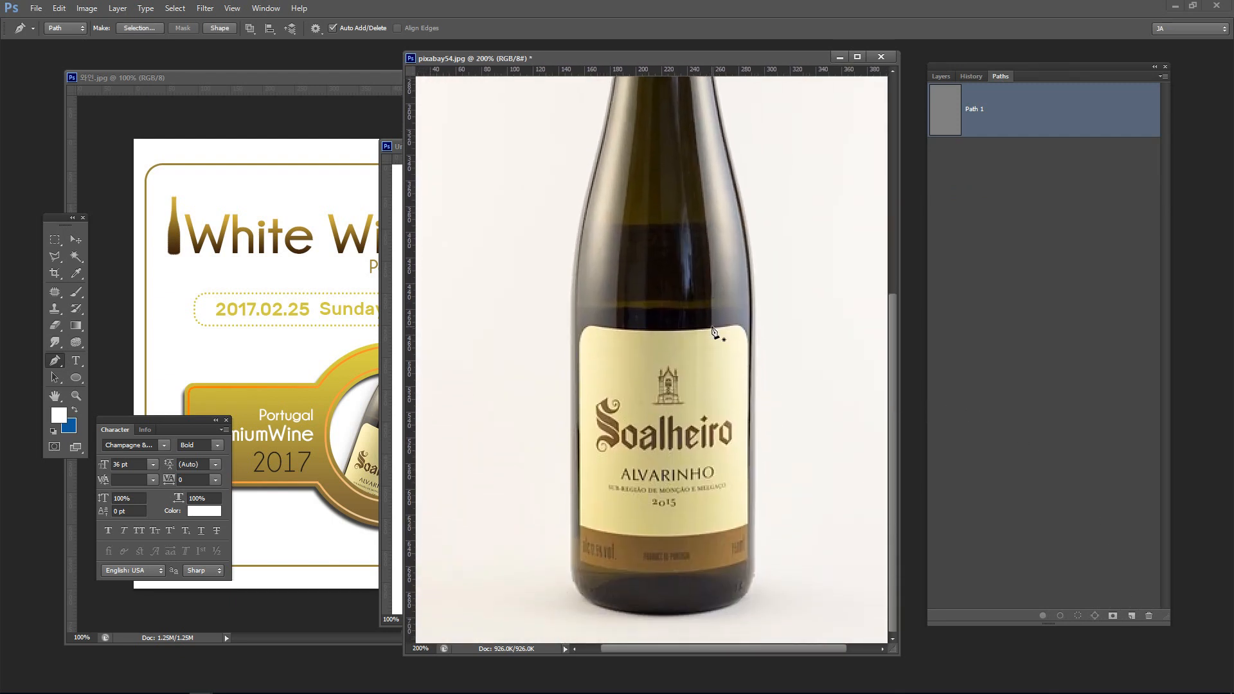
pyautogui.click(640, 616)
pyautogui.moveTo(573, 578); pyautogui.dragTo(565, 545)
pyautogui.click(569, 308)
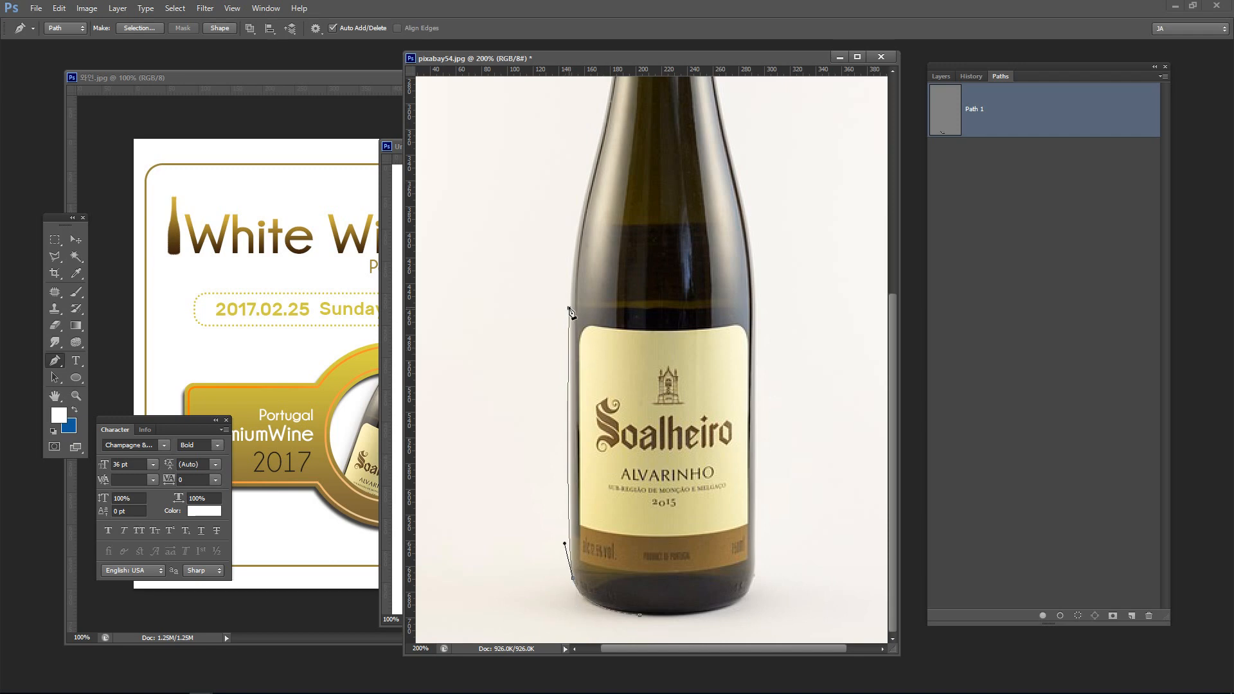
pyautogui.hotkey('ctrl', 'z')
pyautogui.hotkey('ctrl', 'z')
pyautogui.hotkey('ctrl', 'alt', 'z')
pyautogui.hotkey('ctrl', 'alt', 'z')
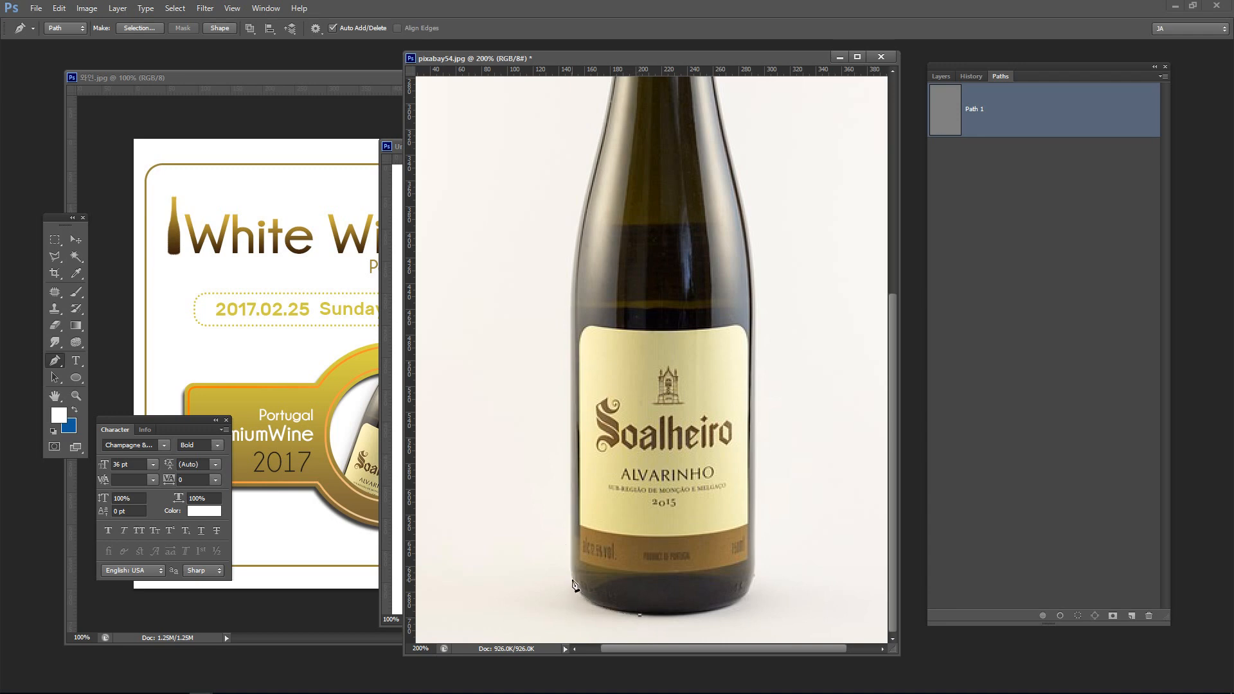
# Try to trace the bottle's left side from the base corner up to the neck, and delete the unfinished path
pyautogui.moveTo(573, 581); pyautogui.dragTo(569, 550)
pyautogui.click(572, 310)
pyautogui.moveTo(646, 220); pyautogui.dragTo(641, 391)
pyautogui.moveTo(603, 286); pyautogui.dragTo(611, 403)
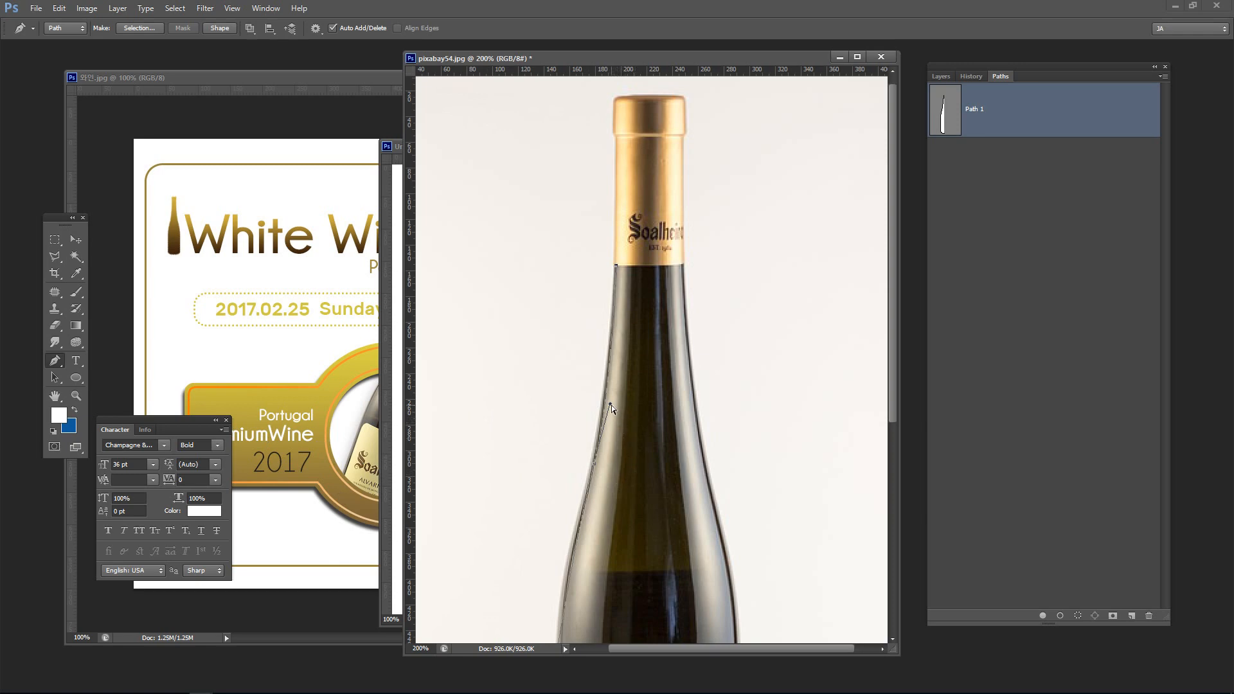
pyautogui.moveTo(610, 404); pyautogui.dragTo(608, 404)
pyautogui.moveTo(604, 518); pyautogui.dragTo(608, 248)
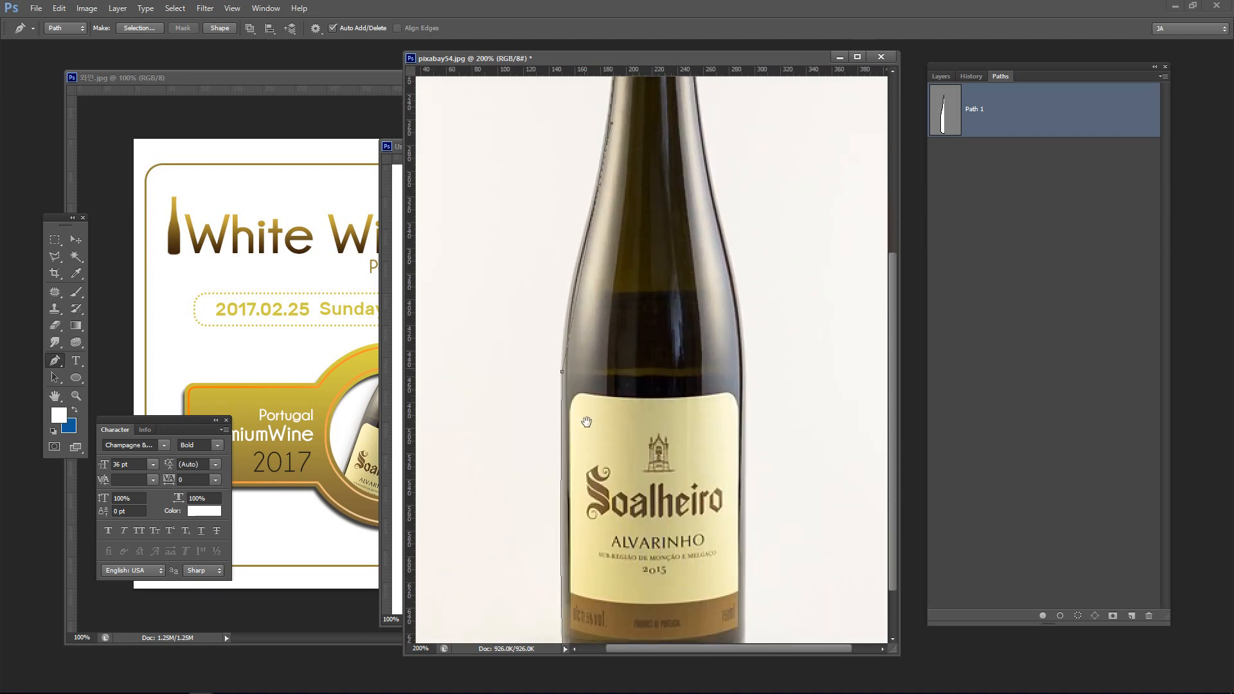
pyautogui.moveTo(587, 421); pyautogui.dragTo(582, 468)
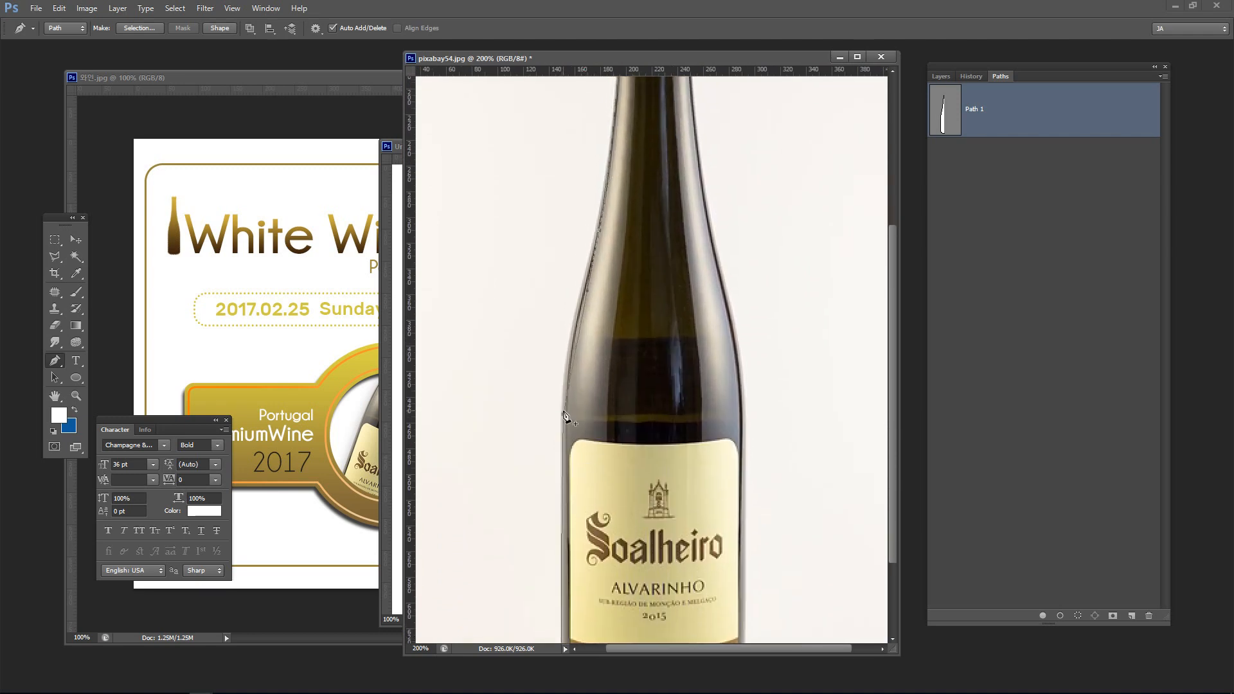
pyautogui.hotkey('ctrl', '-')
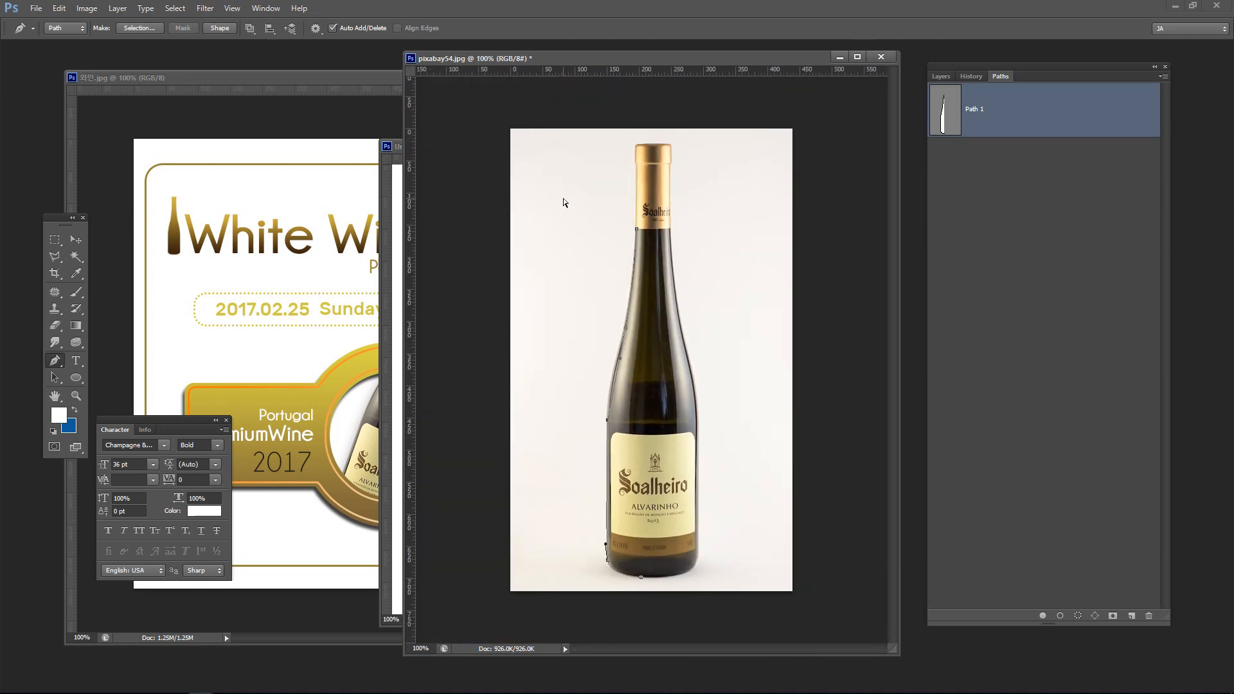
pyautogui.moveTo(564, 198); pyautogui.dragTo(702, 448)
pyautogui.press('Delete')
# Start the outline path at the bottle's base, curve it around the lower left corner and continue straight up to the label's upper edge
pyautogui.hotkey('ctrl', '+')
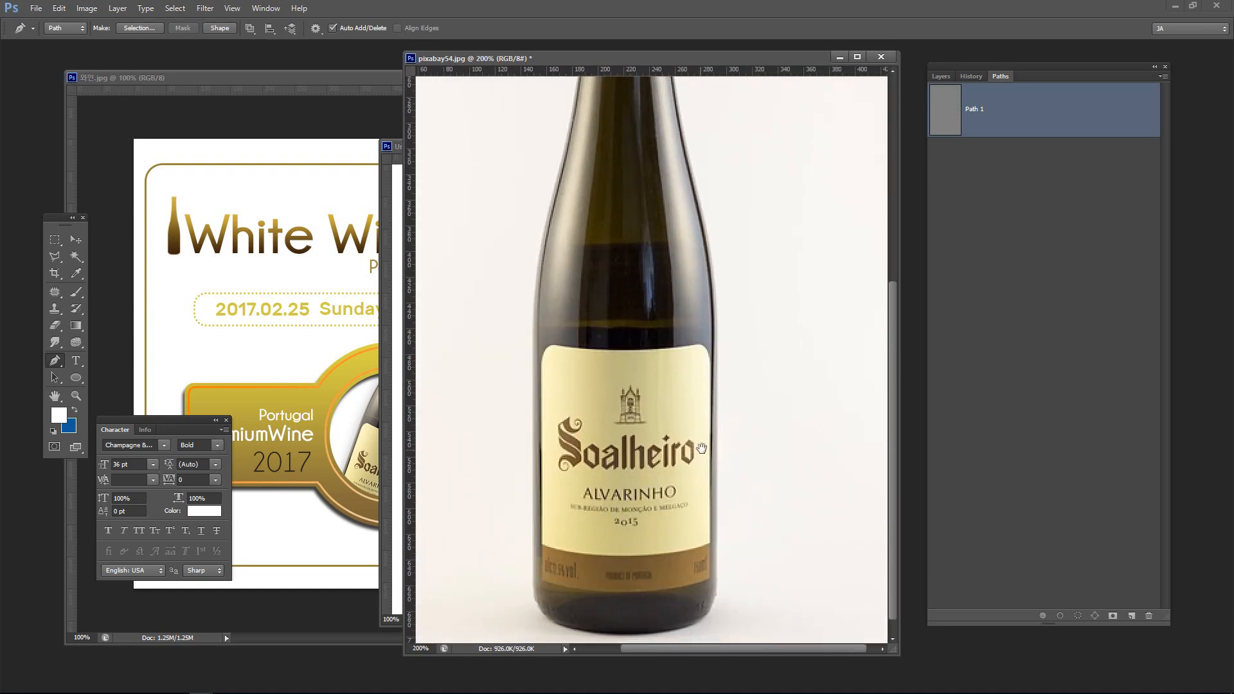
pyautogui.click(600, 636)
pyautogui.moveTo(536, 598); pyautogui.dragTo(529, 567)
pyautogui.keyDown('alt'); pyautogui.click(538, 602); pyautogui.keyUp('alt')
pyautogui.click(533, 329)
# Continue the path along the left shoulder and neck to the gold foil's lower edge, adjusting the shoulder anchor and its handle
pyautogui.moveTo(602, 293); pyautogui.dragTo(602, 442)
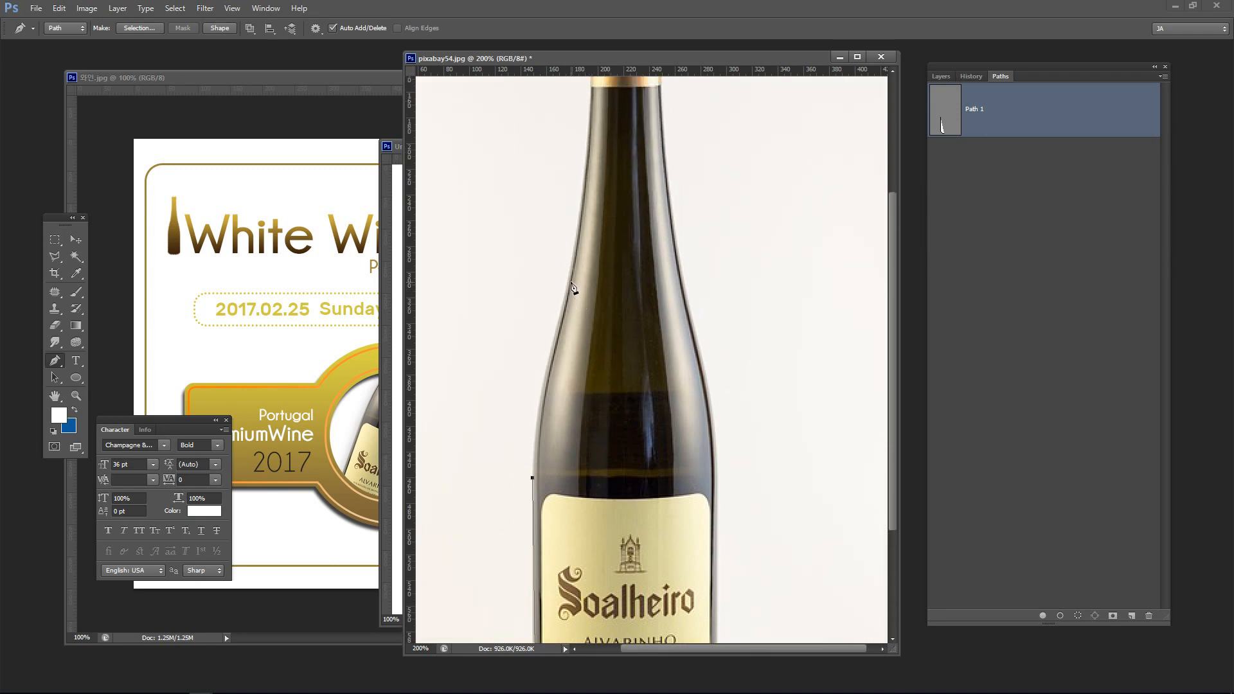
pyautogui.moveTo(572, 283); pyautogui.dragTo(600, 344)
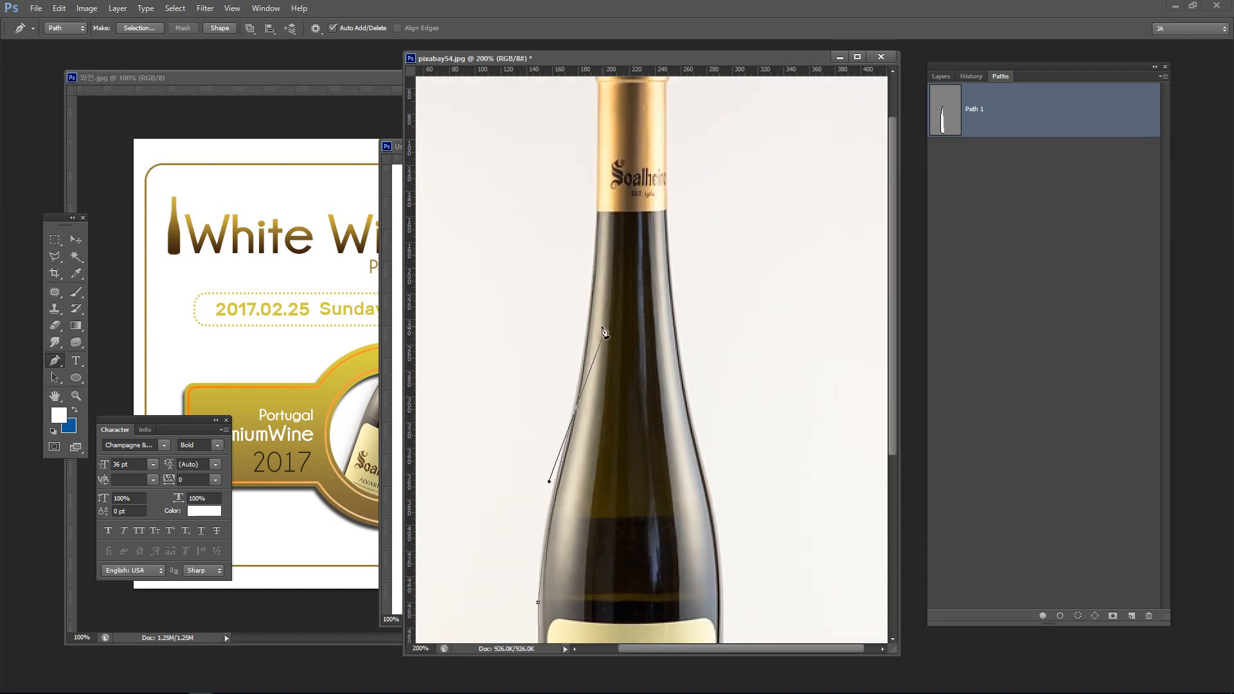
pyautogui.click(598, 212)
pyautogui.moveTo(603, 334); pyautogui.dragTo(597, 331)
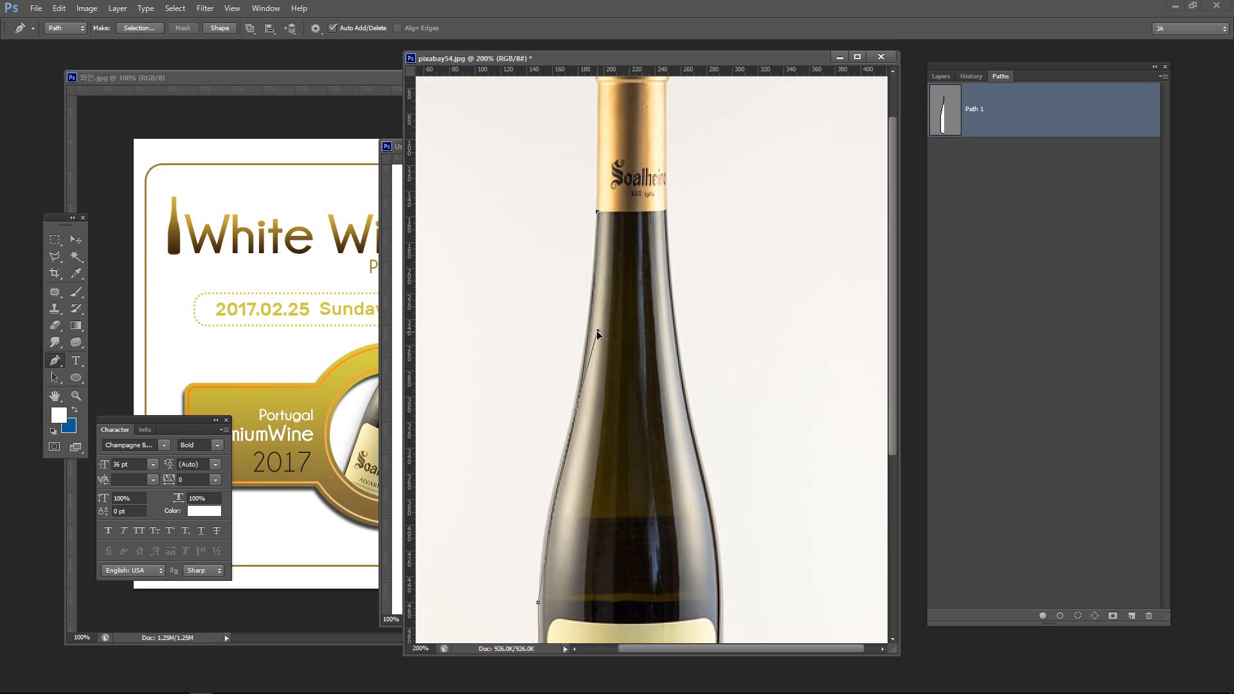
pyautogui.moveTo(581, 399); pyautogui.dragTo(575, 406)
# Extend the path up the left side of the gold foil and around the rim to the cap's upper left corner
pyautogui.scroll(2, 622, 186)
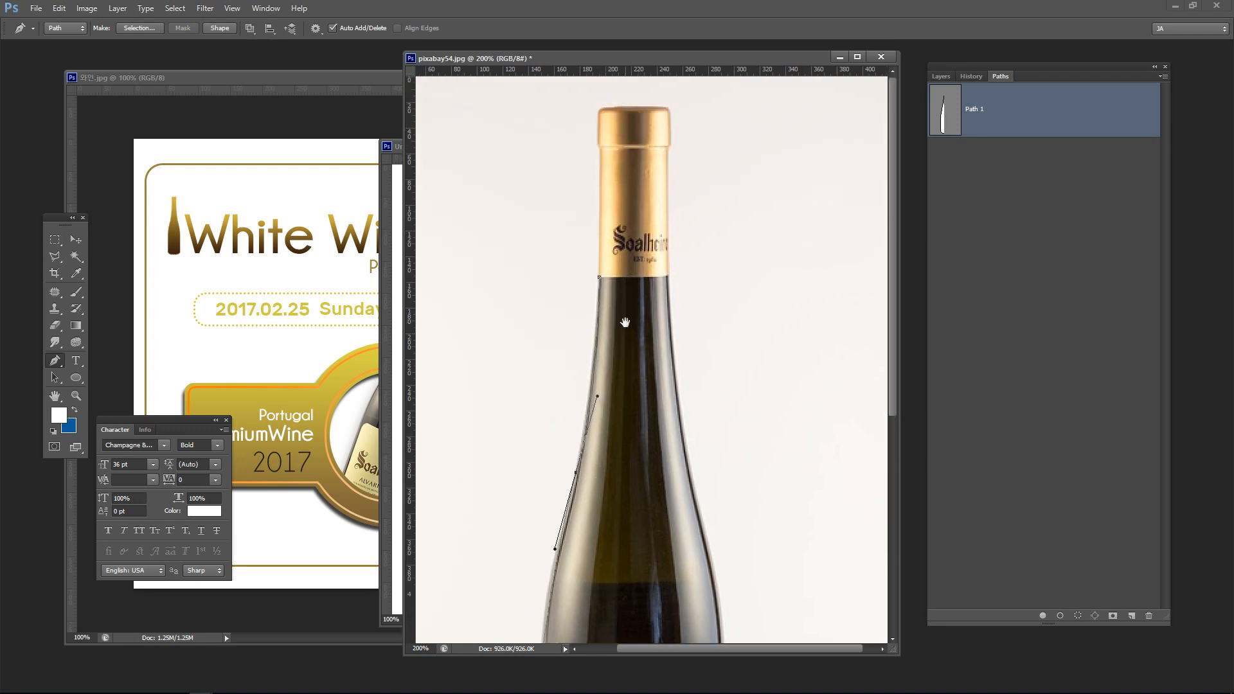
pyautogui.click(601, 154)
pyautogui.click(599, 117)
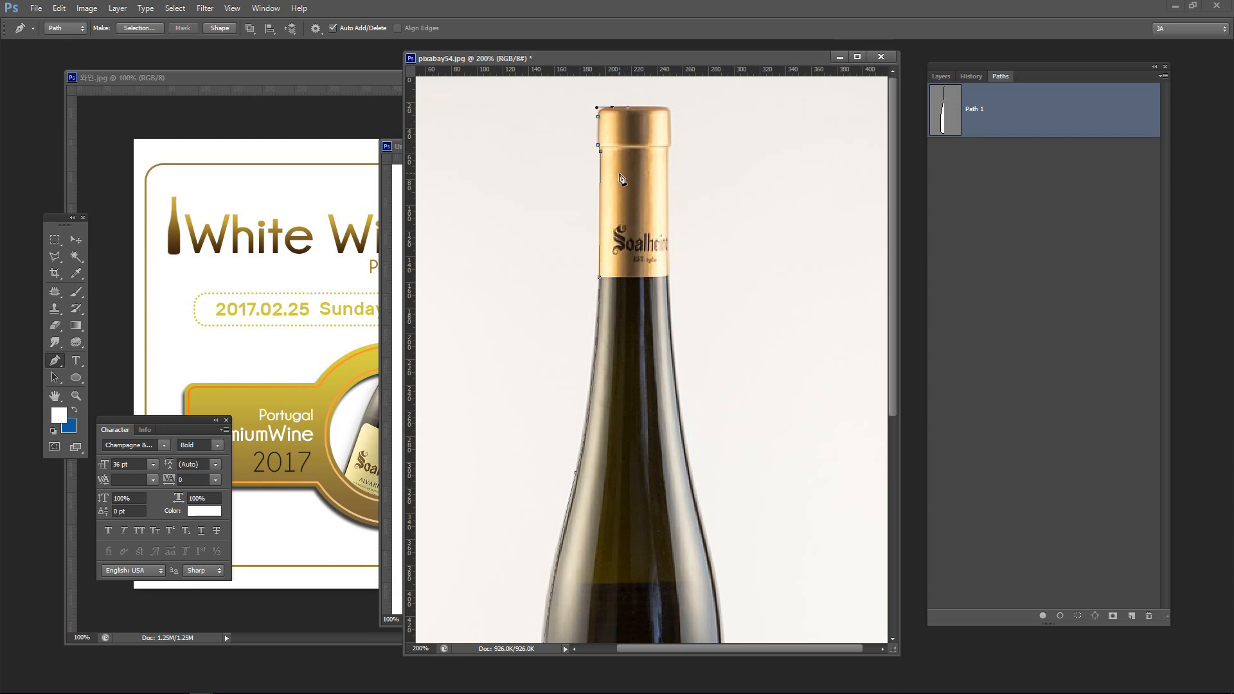
# Refine the bottle's left outline by moving the anchor above the label and adjusting both handles of the shoulder anchor
pyautogui.hotkey('ctrl', '-')
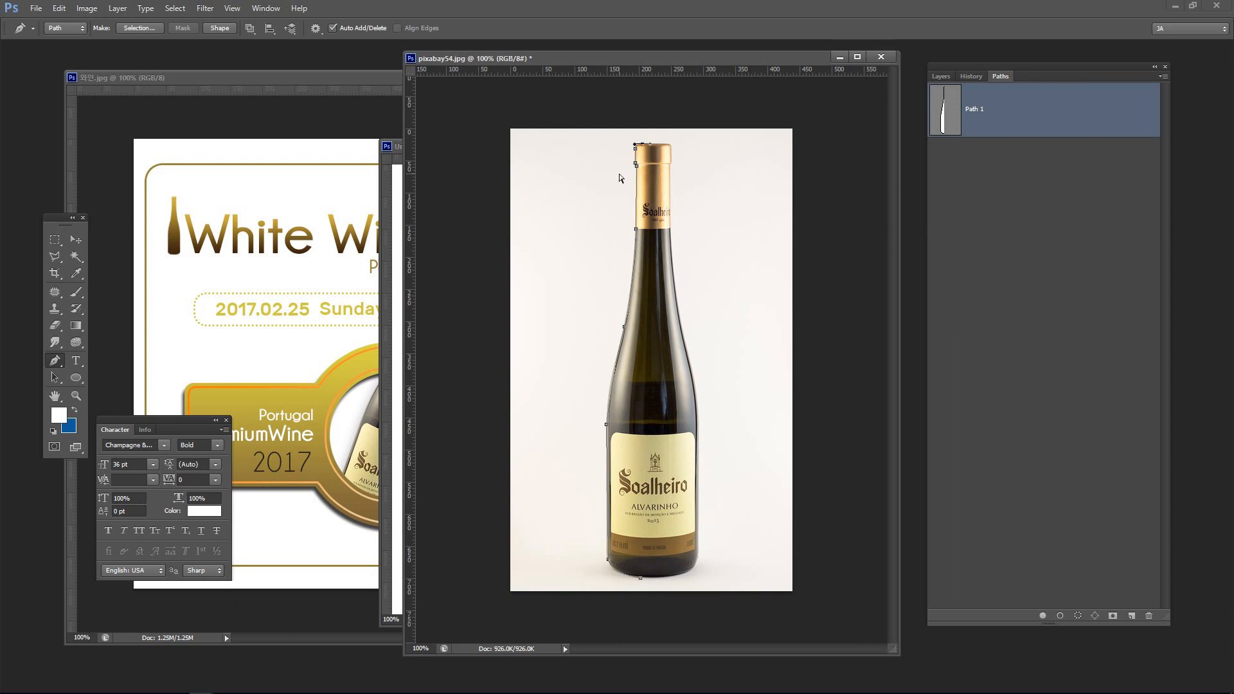
pyautogui.hotkey('ctrl', '+')
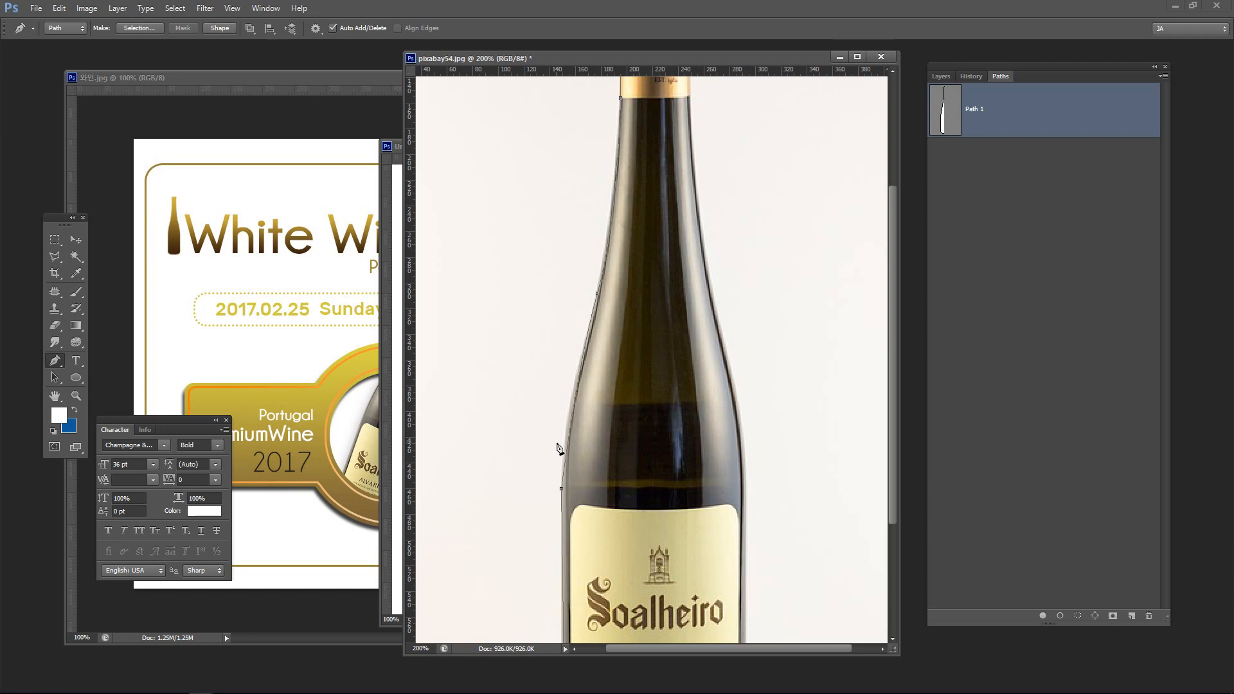
pyautogui.click(59, 377)
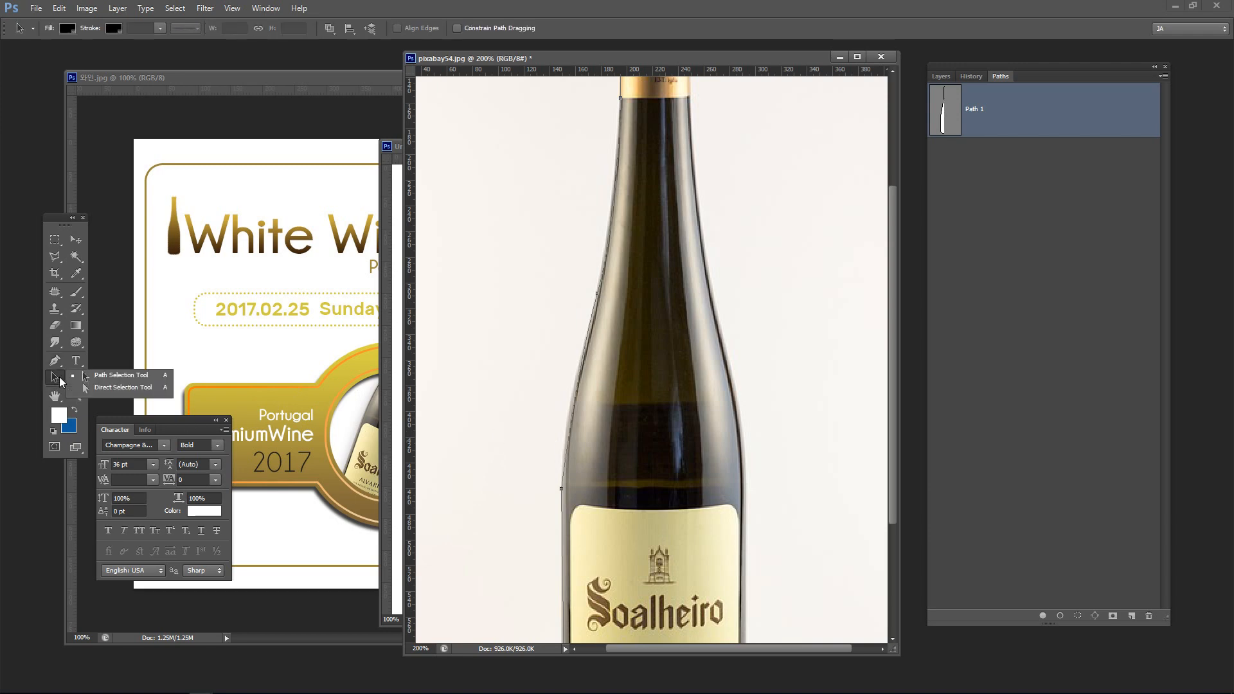
pyautogui.click(101, 388)
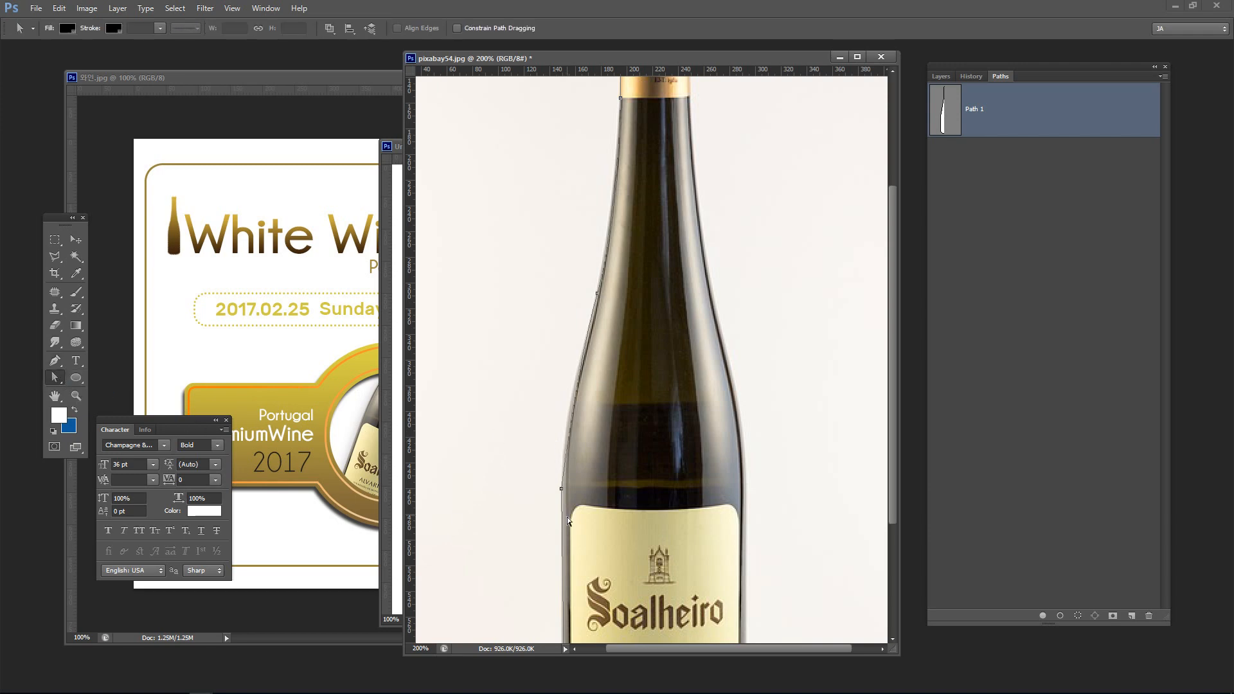
pyautogui.moveTo(565, 503); pyautogui.dragTo(559, 492)
pyautogui.moveTo(577, 370); pyautogui.dragTo(568, 376)
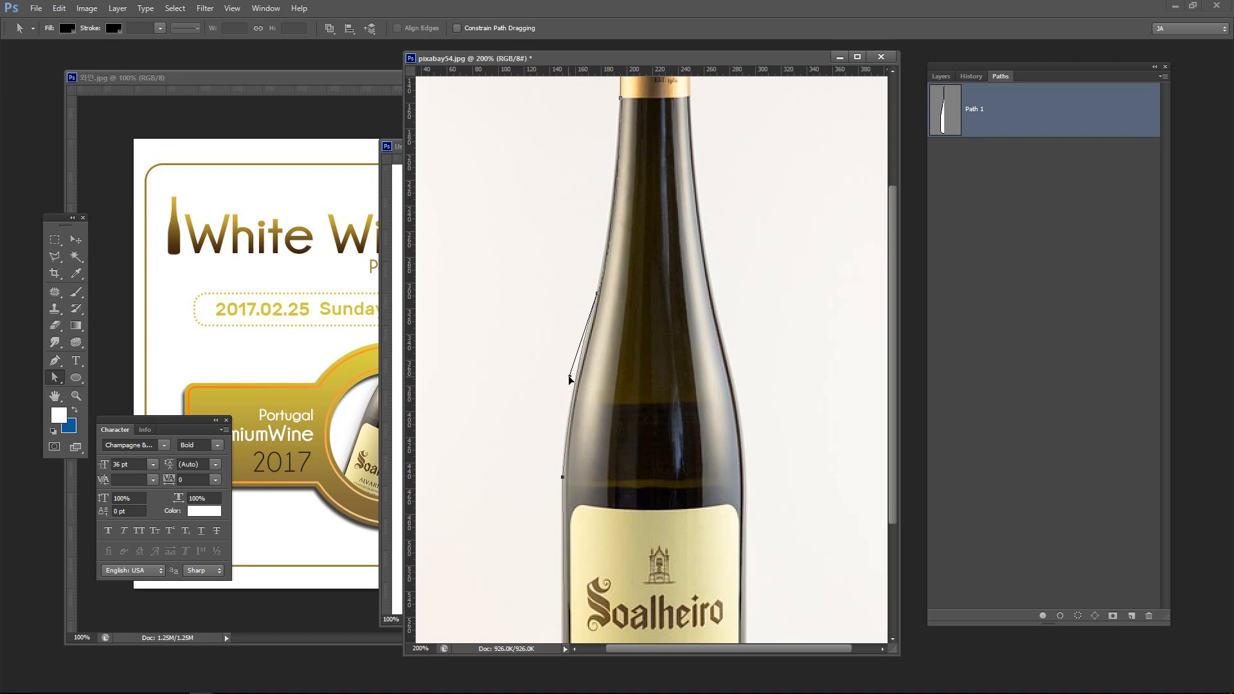
pyautogui.moveTo(895, 490); pyautogui.dragTo(876, 388)
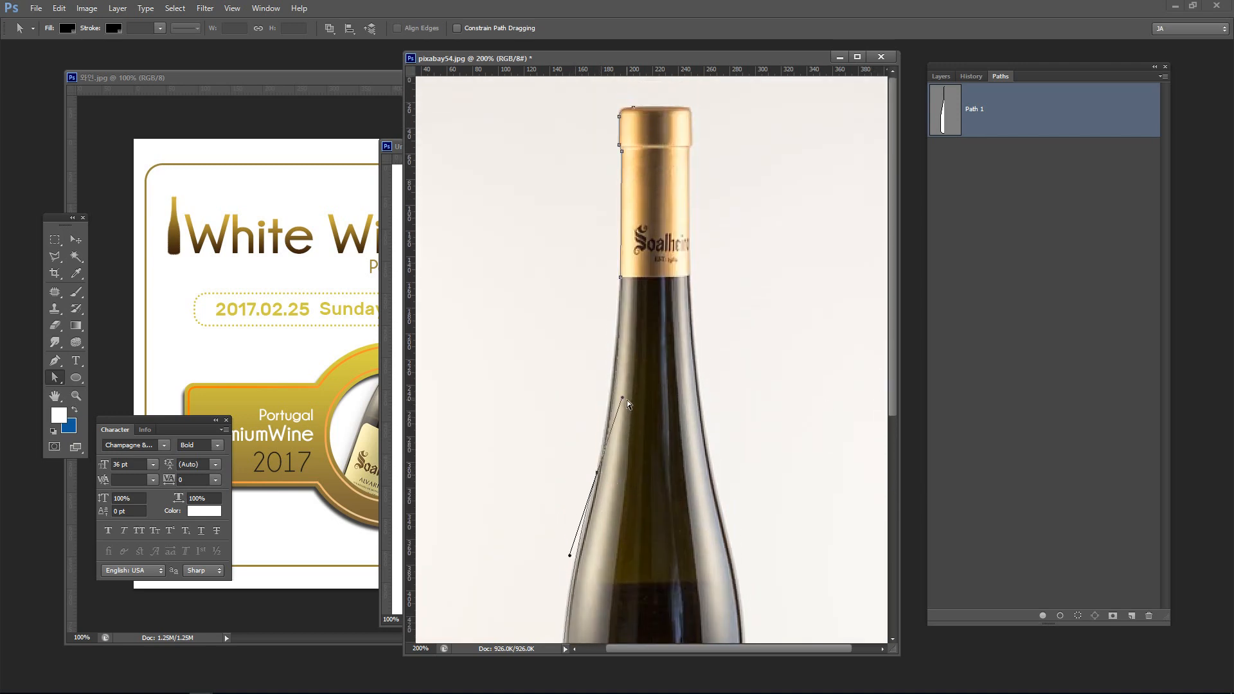
pyautogui.moveTo(623, 399); pyautogui.dragTo(621, 396)
pyautogui.moveTo(893, 405); pyautogui.dragTo(892, 569)
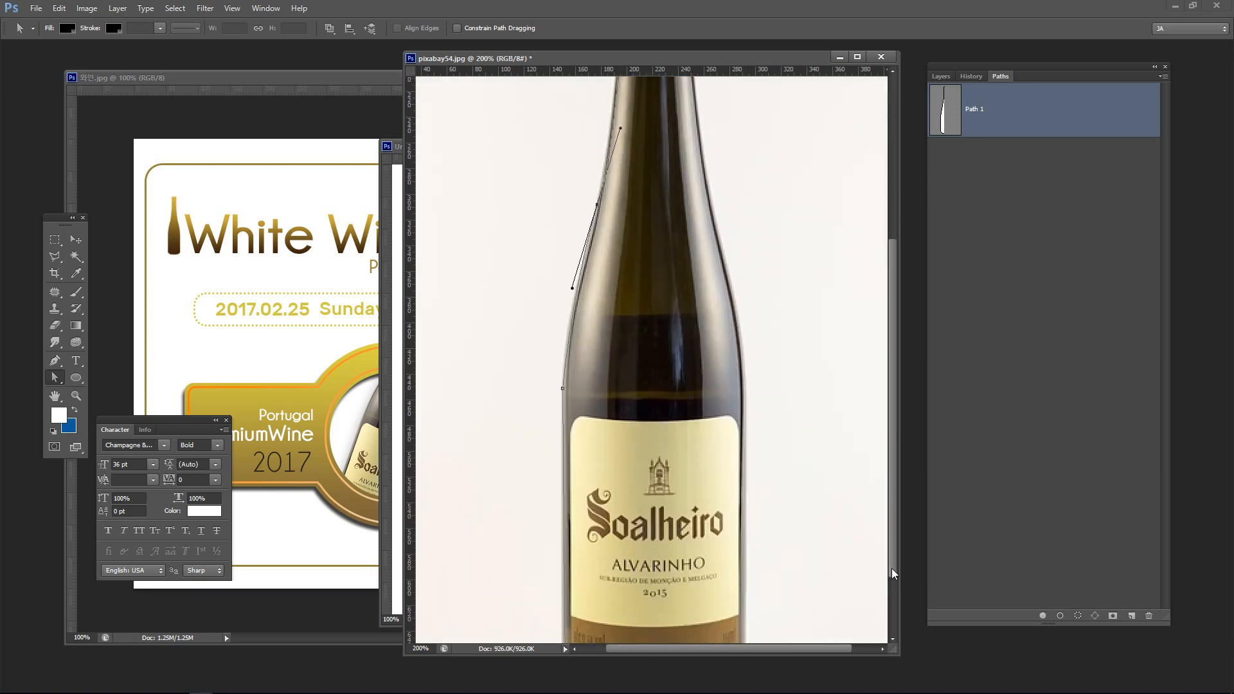
pyautogui.hotkey('ctrl', '-')
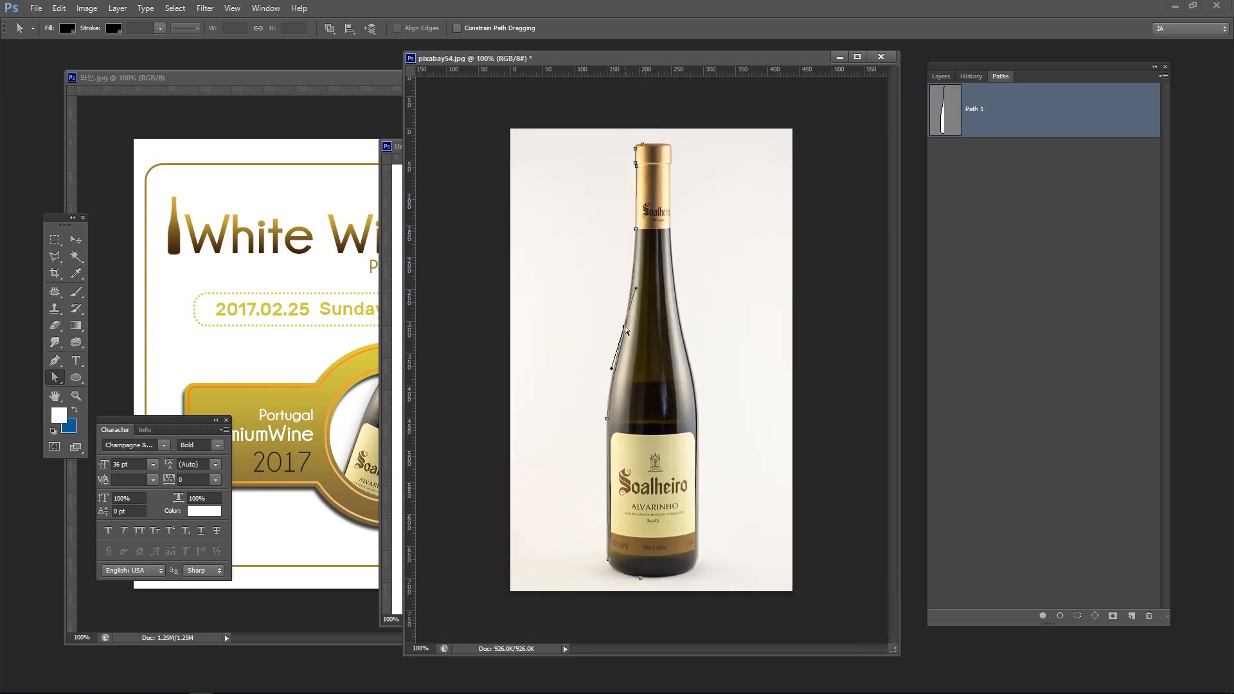
# Select the whole left half path and place a duplicate of it over the bottle's right half
pyautogui.click(706, 334)
pyautogui.click(55, 378)
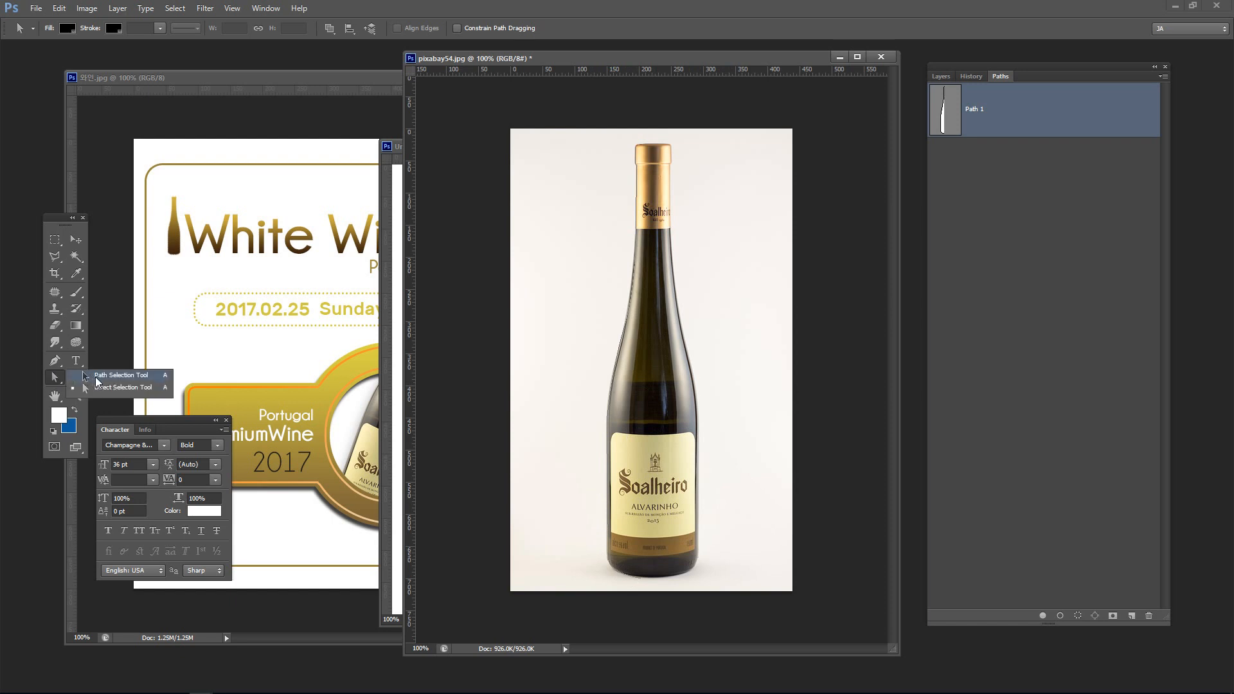
pyautogui.click(98, 380)
pyautogui.click(56, 383)
pyautogui.click(90, 388)
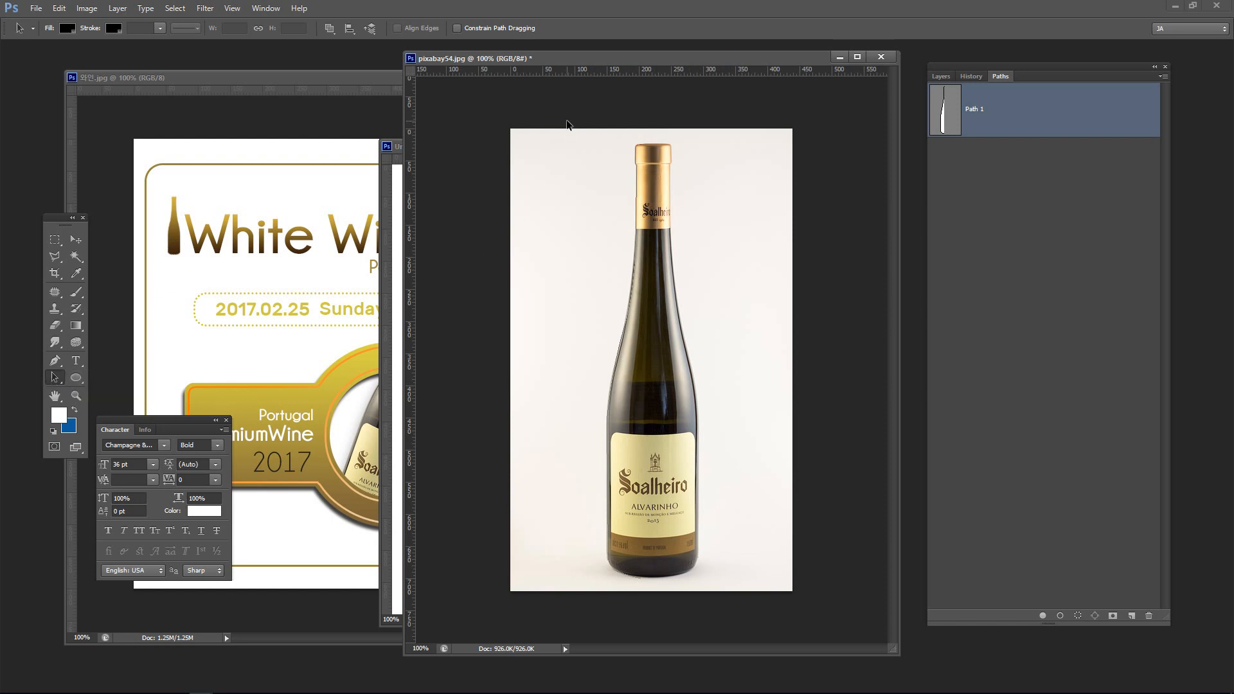
pyautogui.moveTo(567, 124); pyautogui.dragTo(664, 575)
pyautogui.moveTo(626, 535); pyautogui.dragTo(656, 536)
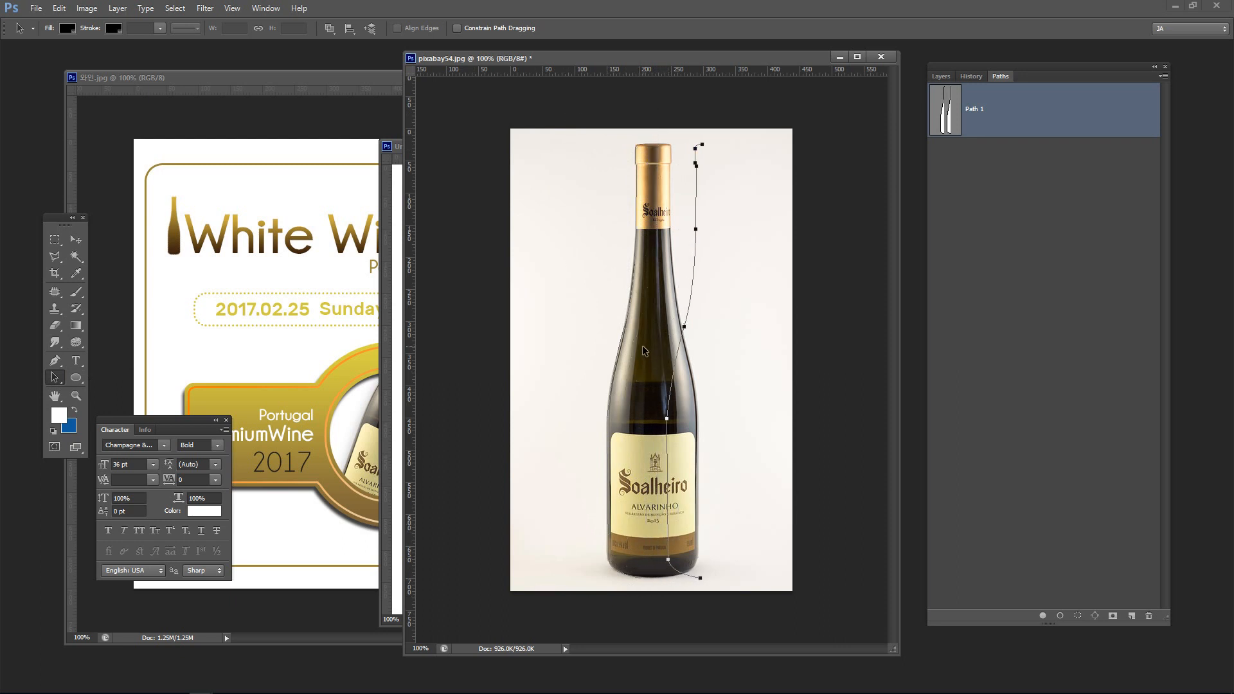
# Flip the duplicated half path horizontally to mirror the left outline
pyautogui.hotkey('ctrl', 't')
pyautogui.rightClick(694, 348)
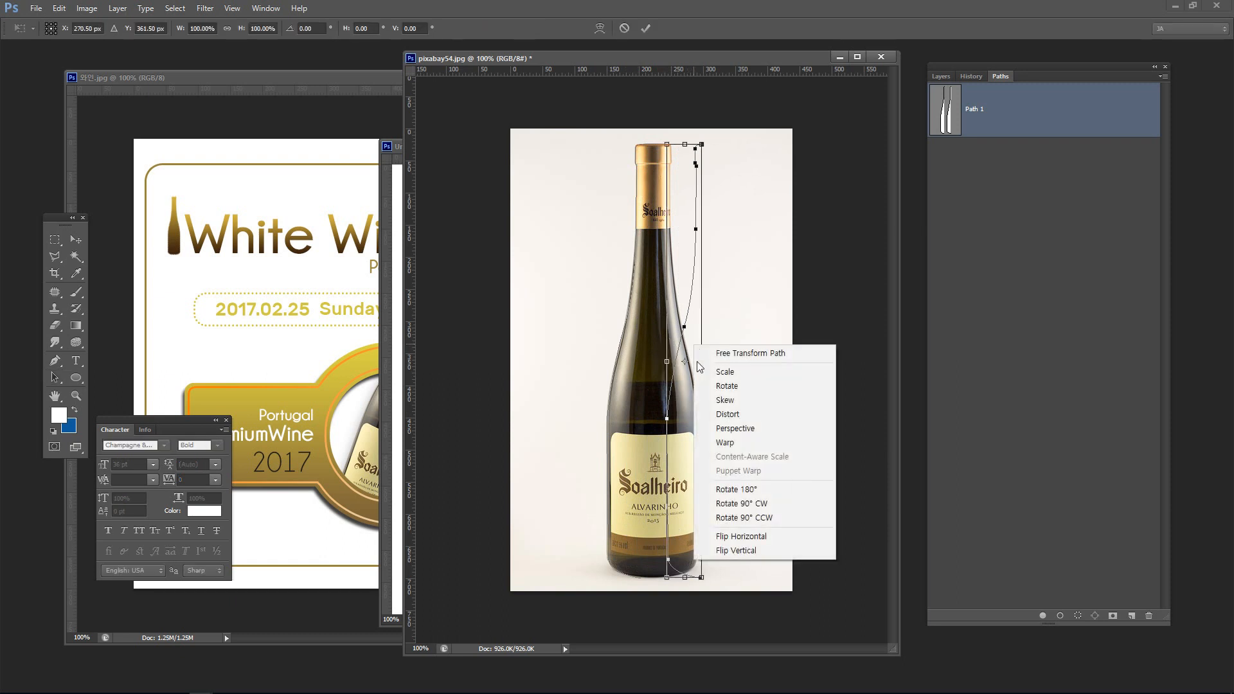
pyautogui.click(744, 538)
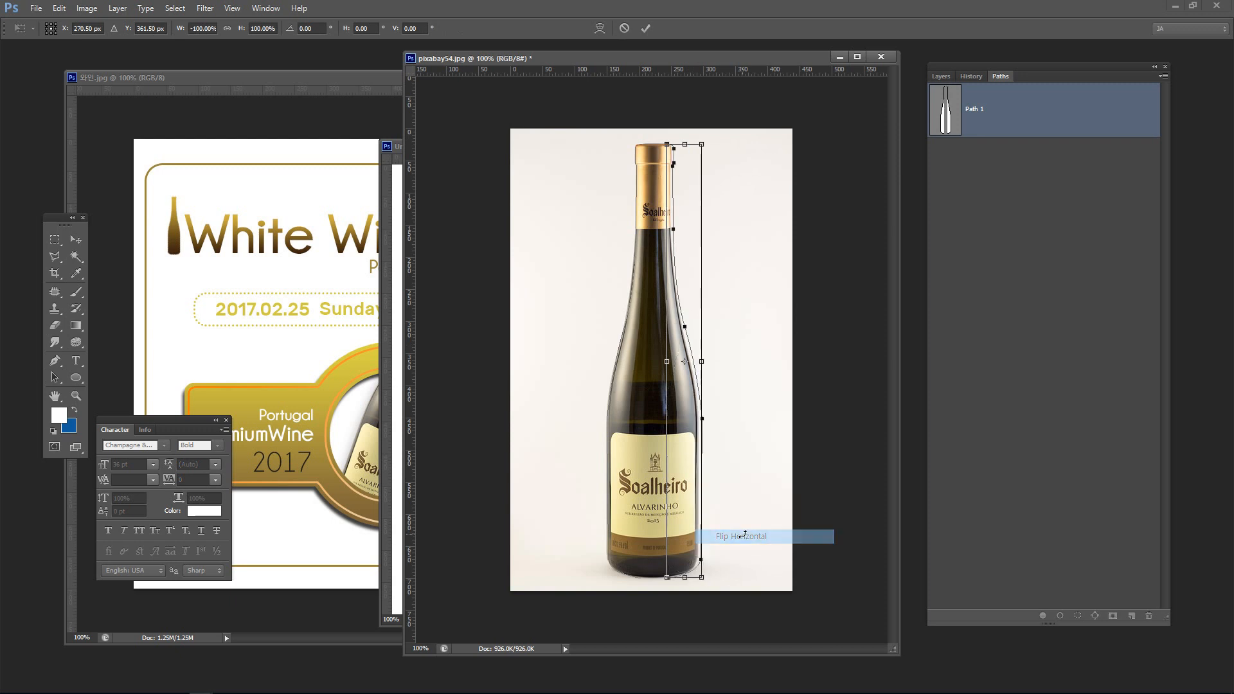
pyautogui.press('Return')
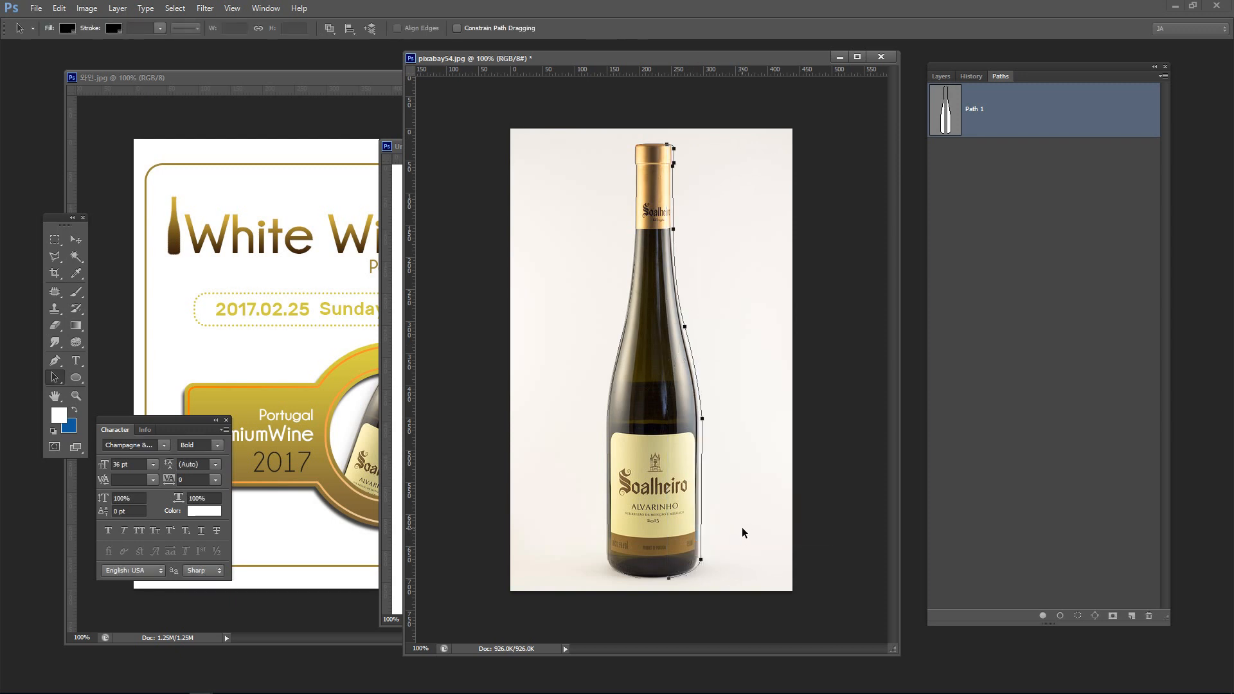
# Nudge the mirrored path left until it fits the bottle's right edge
pyautogui.press('Left')
pyautogui.press('Left')
pyautogui.press('Left')
pyautogui.press('Left')
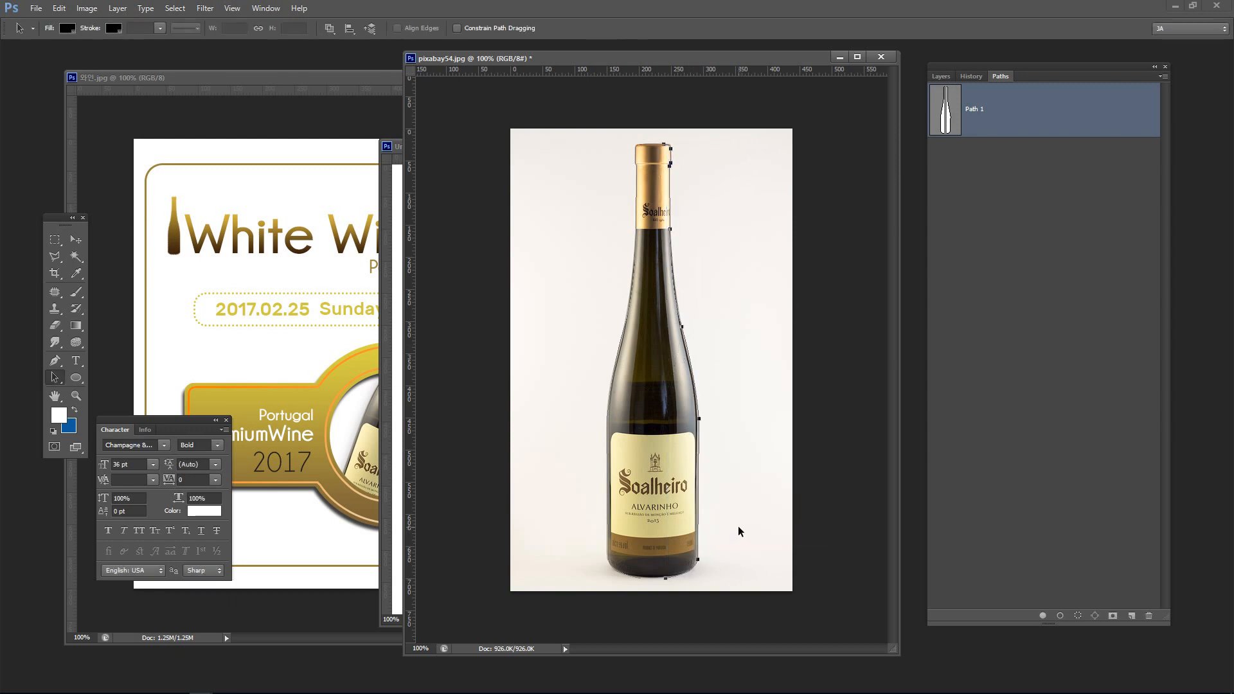
pyautogui.press('Left')
pyautogui.press('Right')
# Try to continue the mirrored path across the cap's top and close it at the bottle's base
pyautogui.hotkey('ctrl', '+')
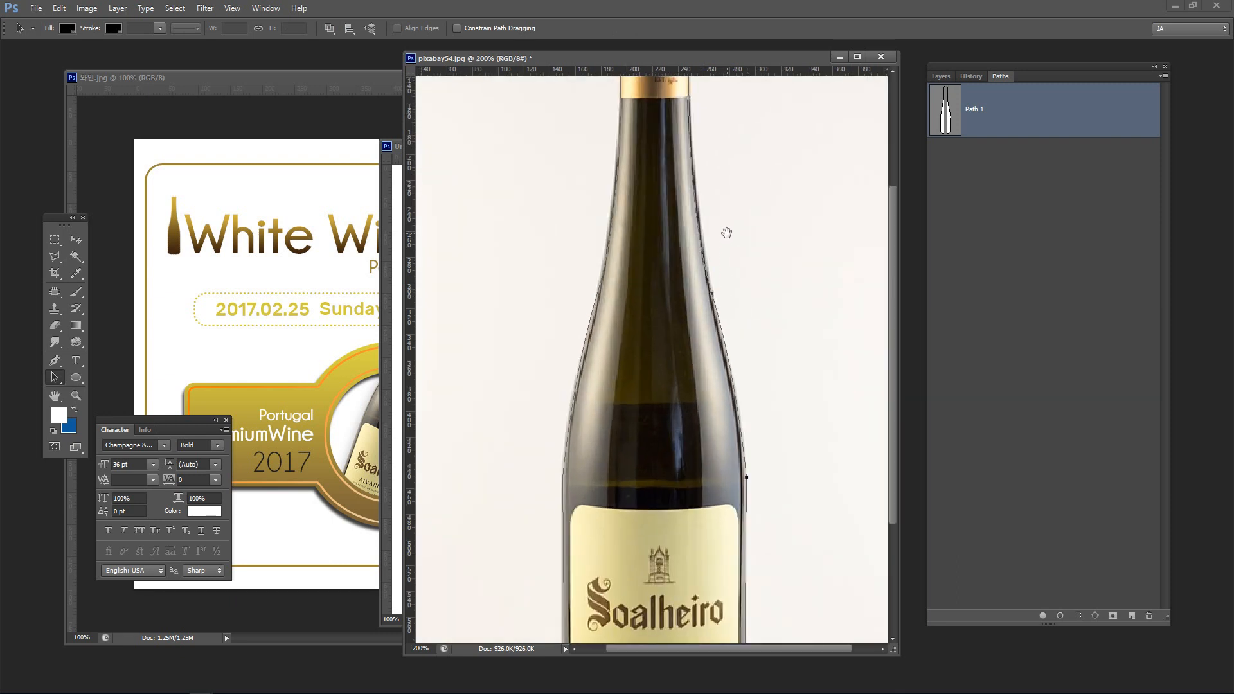
pyautogui.moveTo(724, 234); pyautogui.dragTo(723, 428)
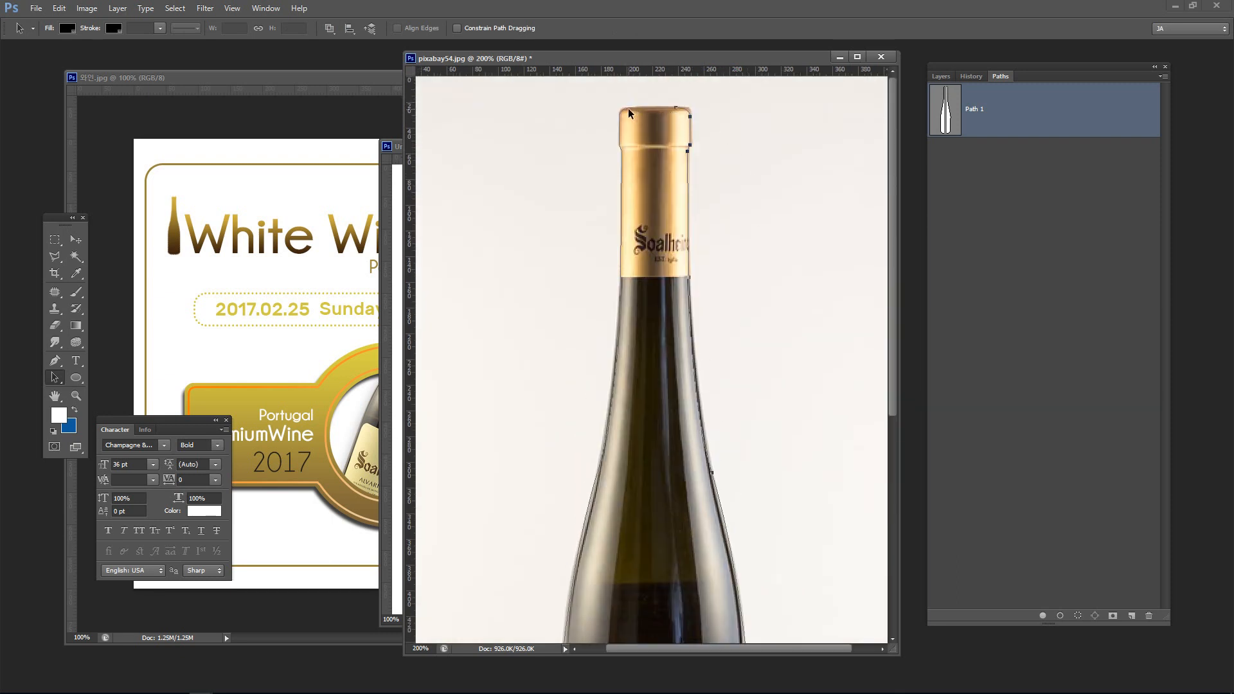
pyautogui.hotkey('ctrl', '+')
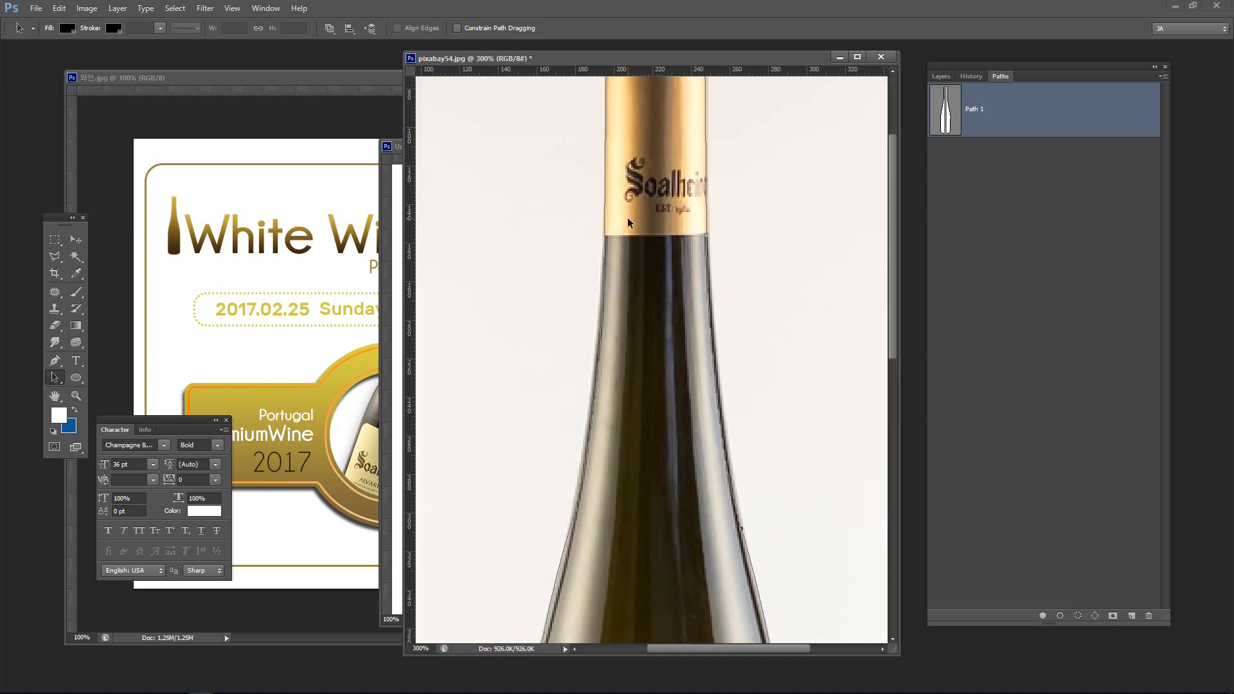
pyautogui.scroll(3, 579, 212)
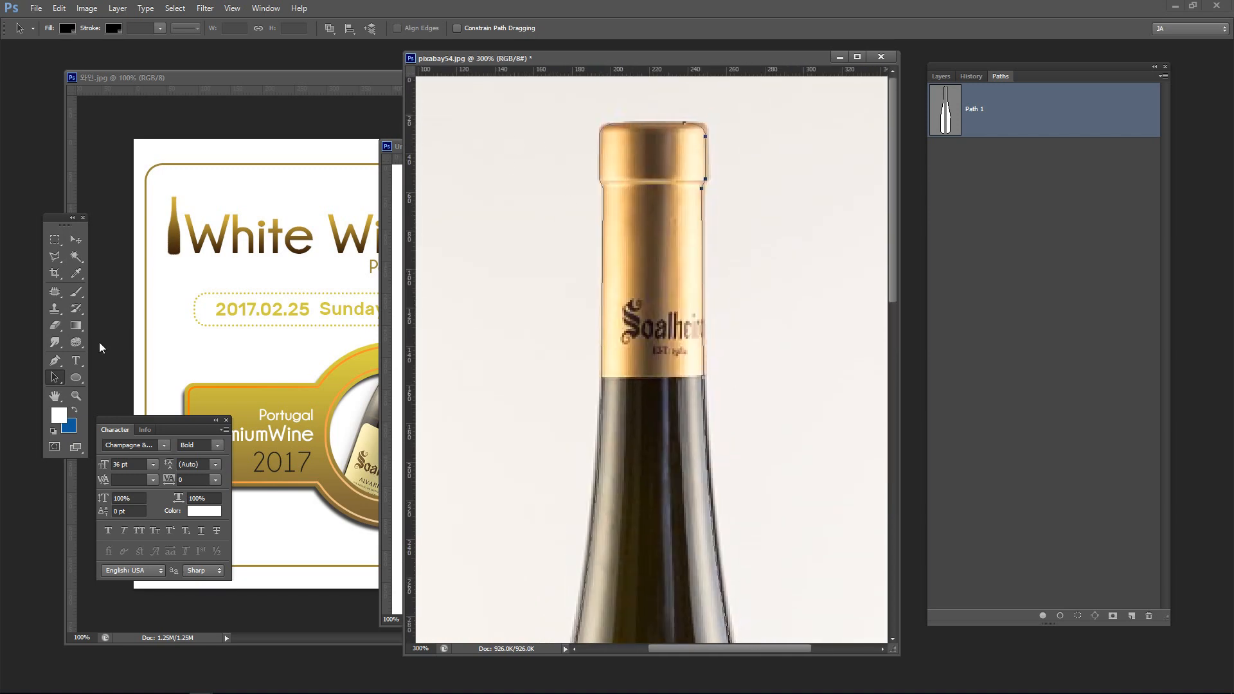
pyautogui.click(55, 360)
pyautogui.click(687, 127)
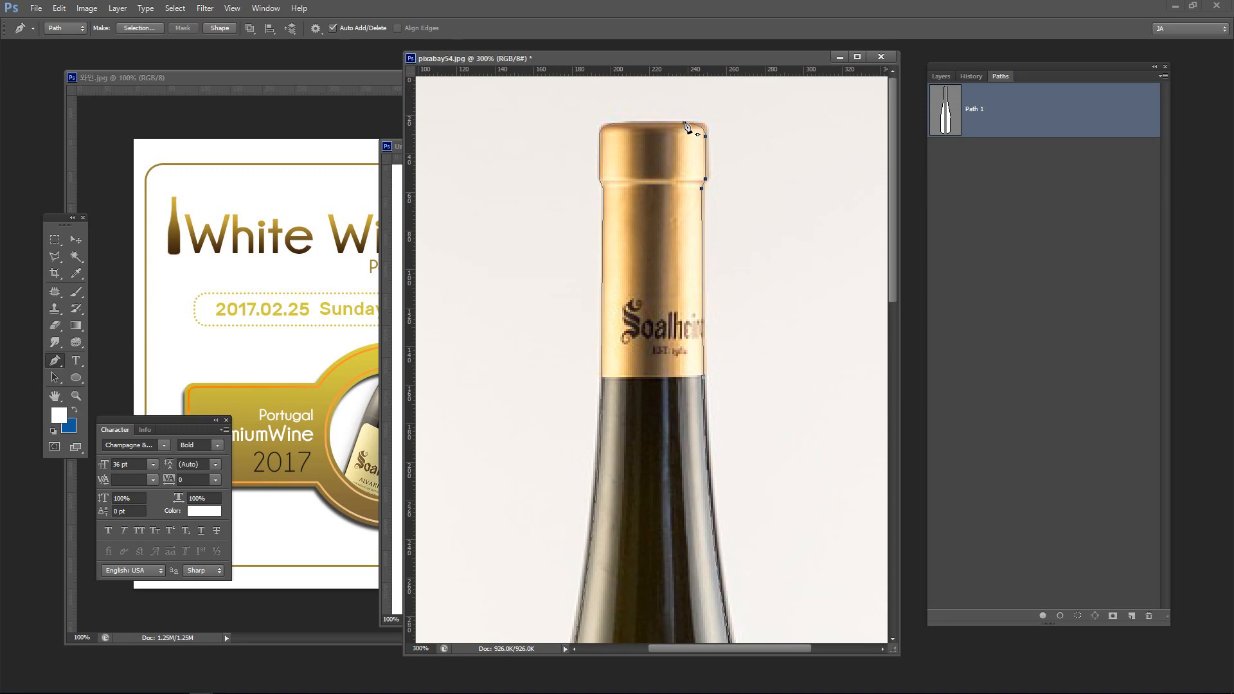
pyautogui.moveTo(684, 123); pyautogui.dragTo(707, 122)
pyautogui.moveTo(893, 234); pyautogui.dragTo(866, 588)
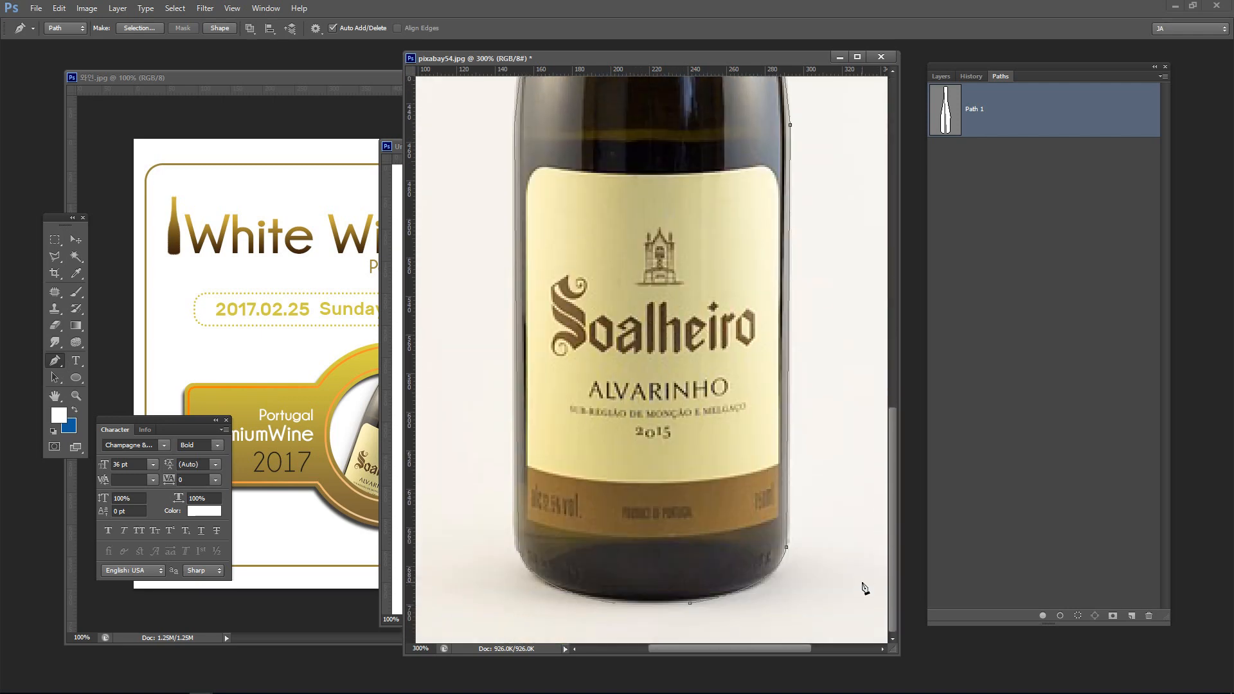
pyautogui.click(690, 603)
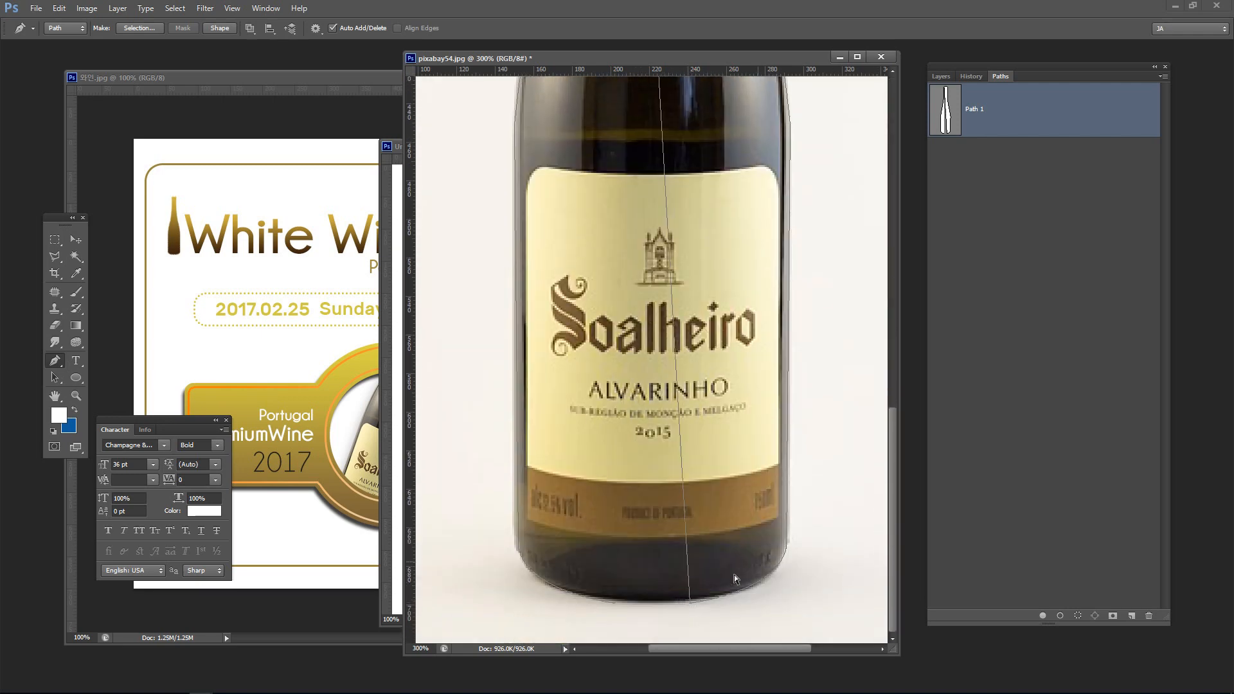
pyautogui.moveTo(893, 466); pyautogui.dragTo(895, 266)
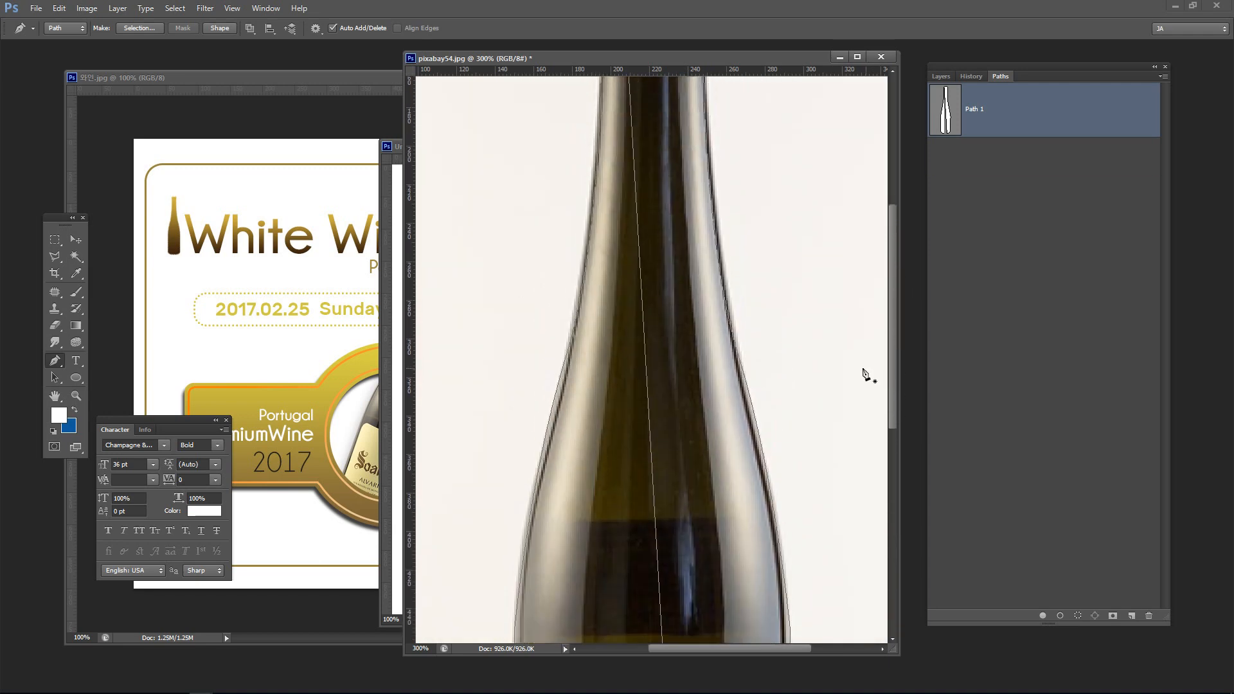
pyautogui.moveTo(895, 338); pyautogui.dragTo(898, 163)
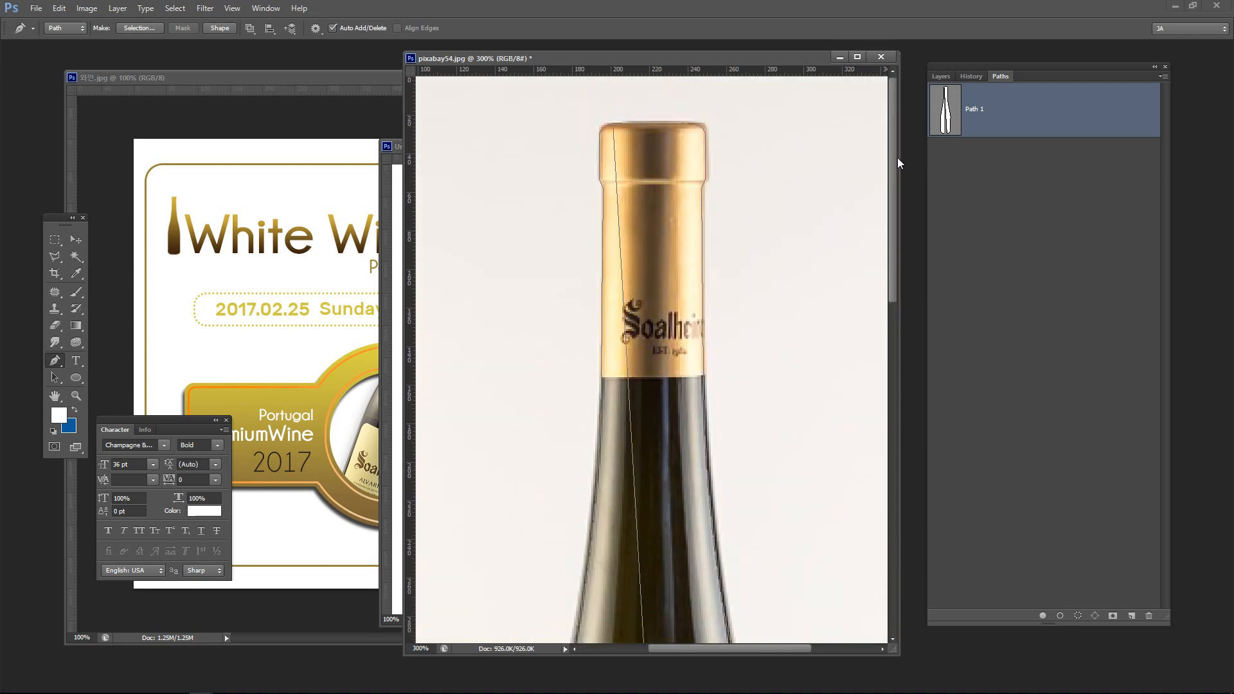
# Undo the closing of the mirrored path, reverting to the state right after the nudge
pyautogui.click(972, 76)
pyautogui.click(981, 382)
pyautogui.click(980, 371)
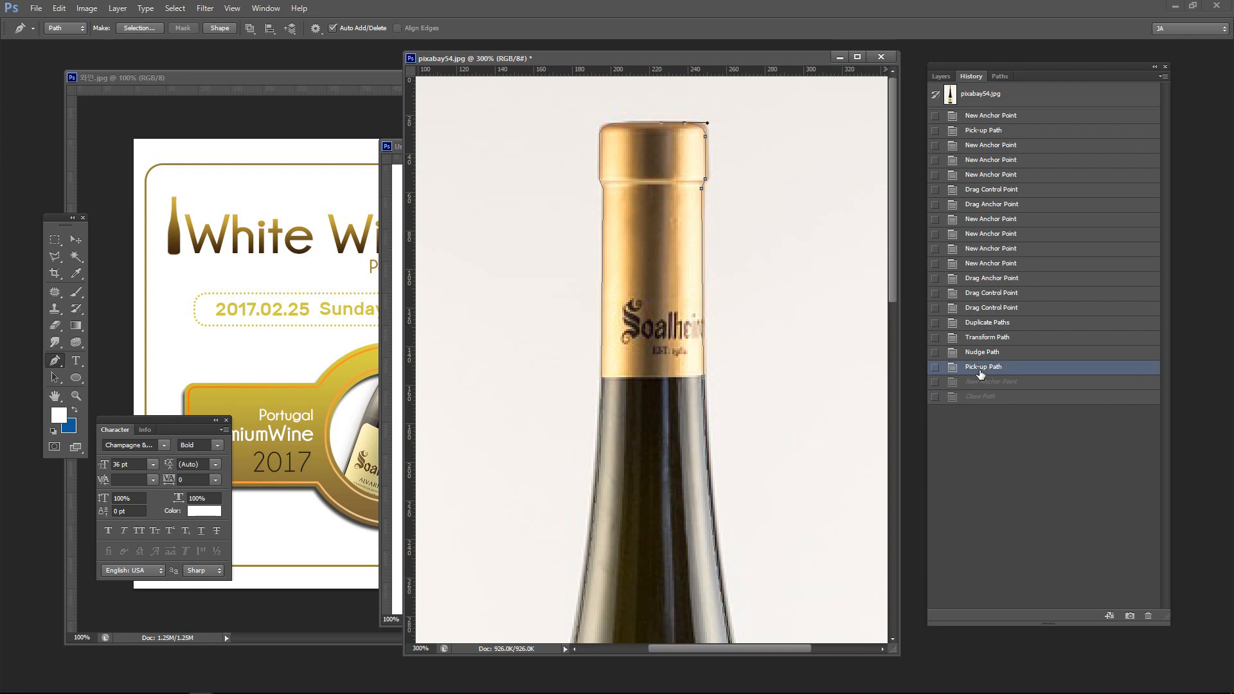
pyautogui.click(981, 354)
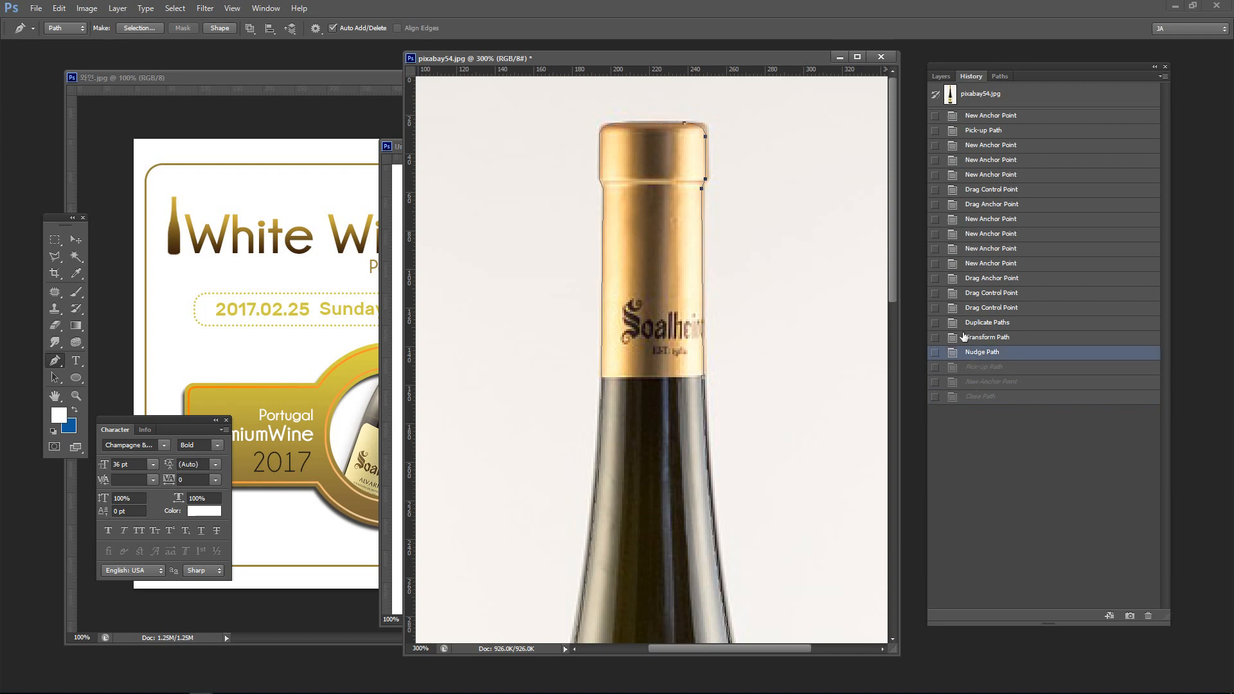
# Join the open ends of the two path halves across the cap's top and at the bottle's base to close the outline
pyautogui.click(684, 124)
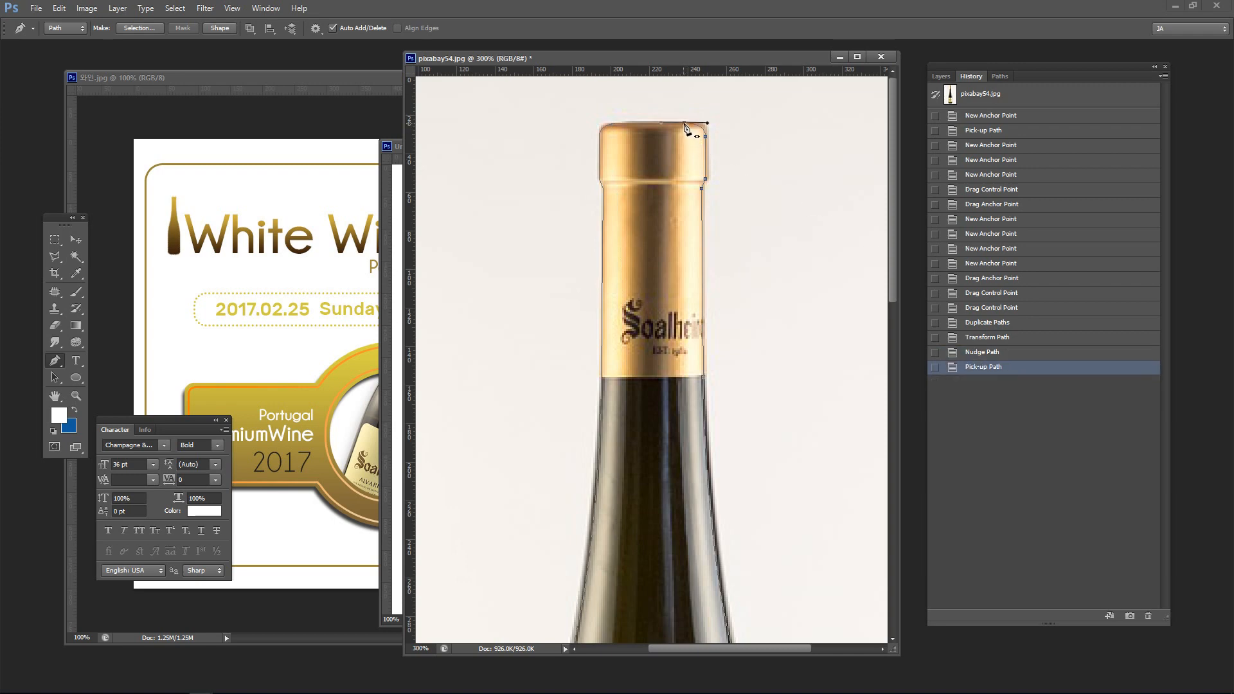
pyautogui.click(620, 126)
pyautogui.moveTo(890, 212); pyautogui.dragTo(909, 585)
pyautogui.click(1001, 75)
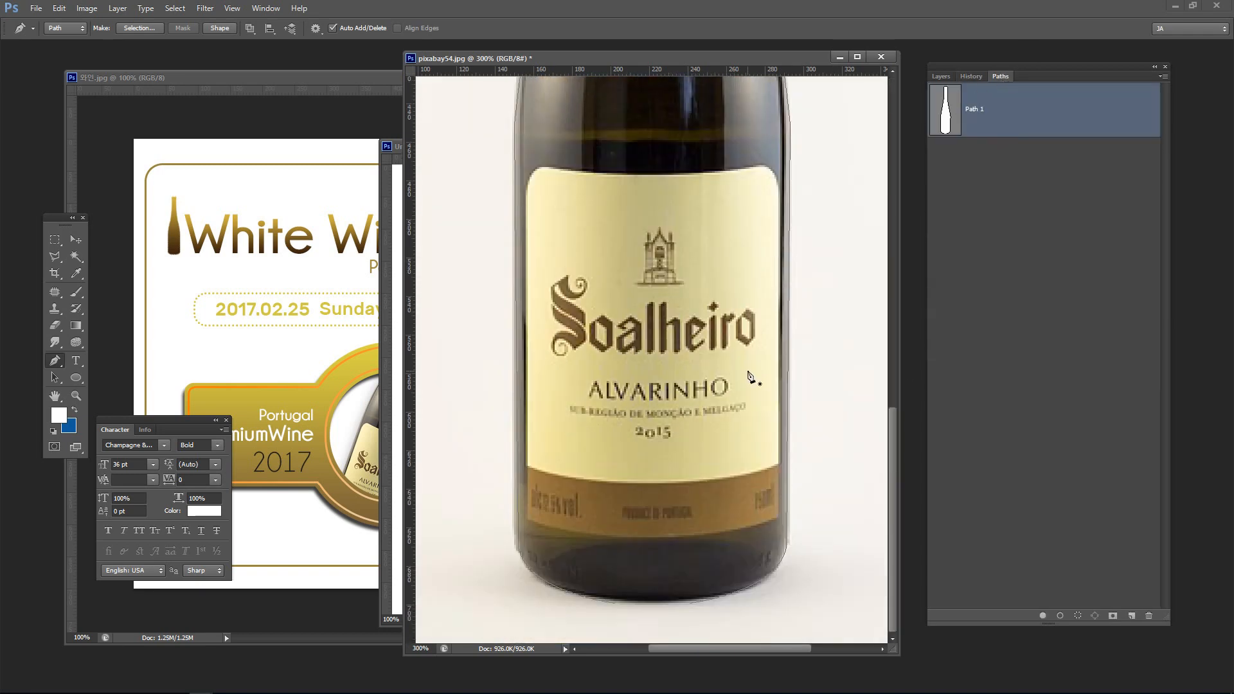
pyautogui.click(689, 605)
pyautogui.click(615, 606)
# Load the closed bottle path as a selection and paste a copy of the bottle into the Untitled-1 document
pyautogui.click(1078, 615)
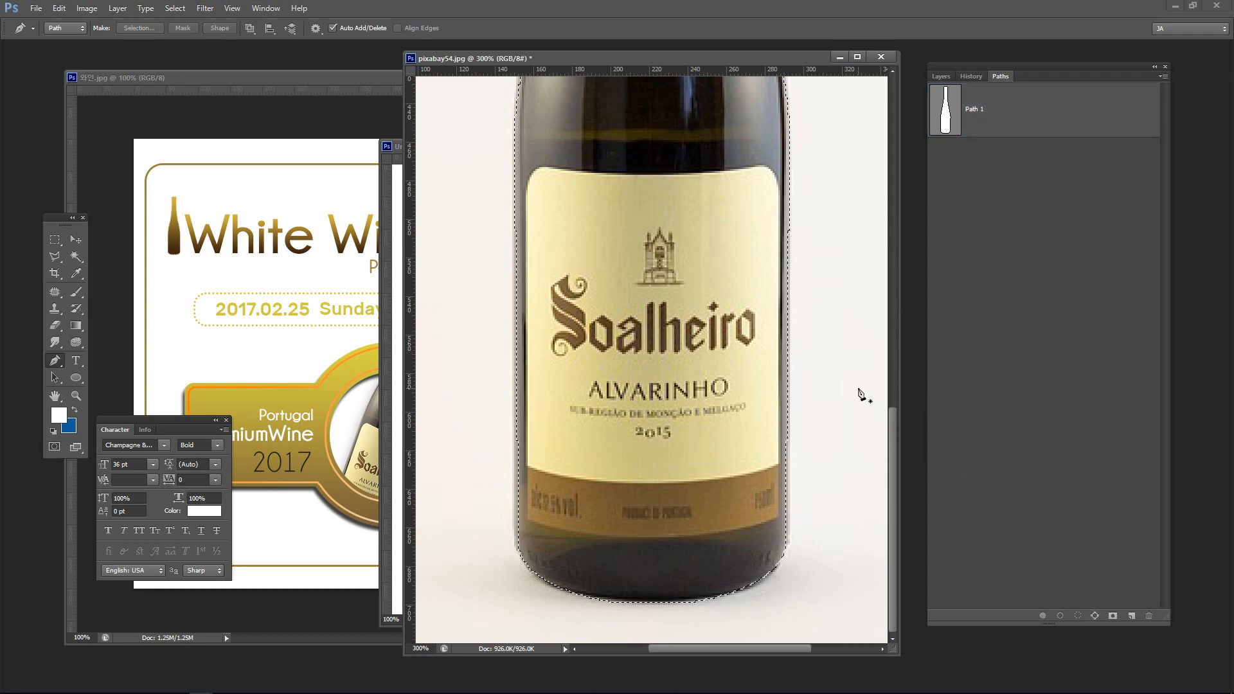
pyautogui.hotkey('ctrl', '-')
pyautogui.hotkey('ctrl', '-')
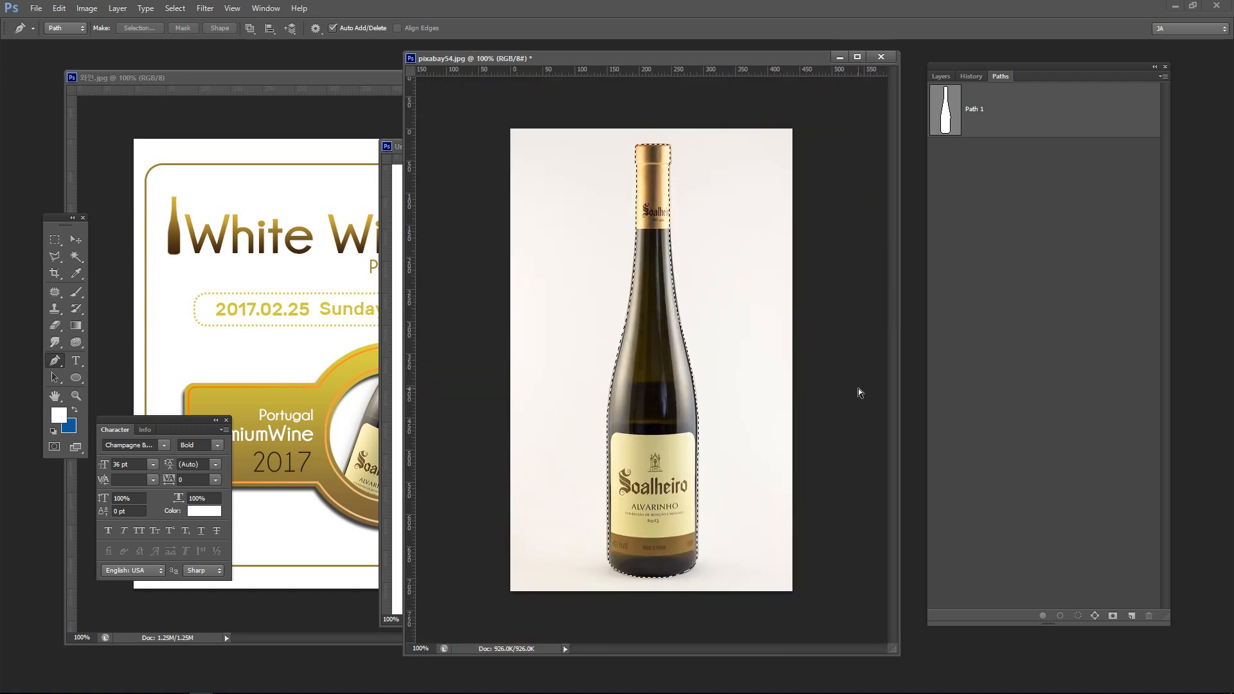
pyautogui.click(839, 60)
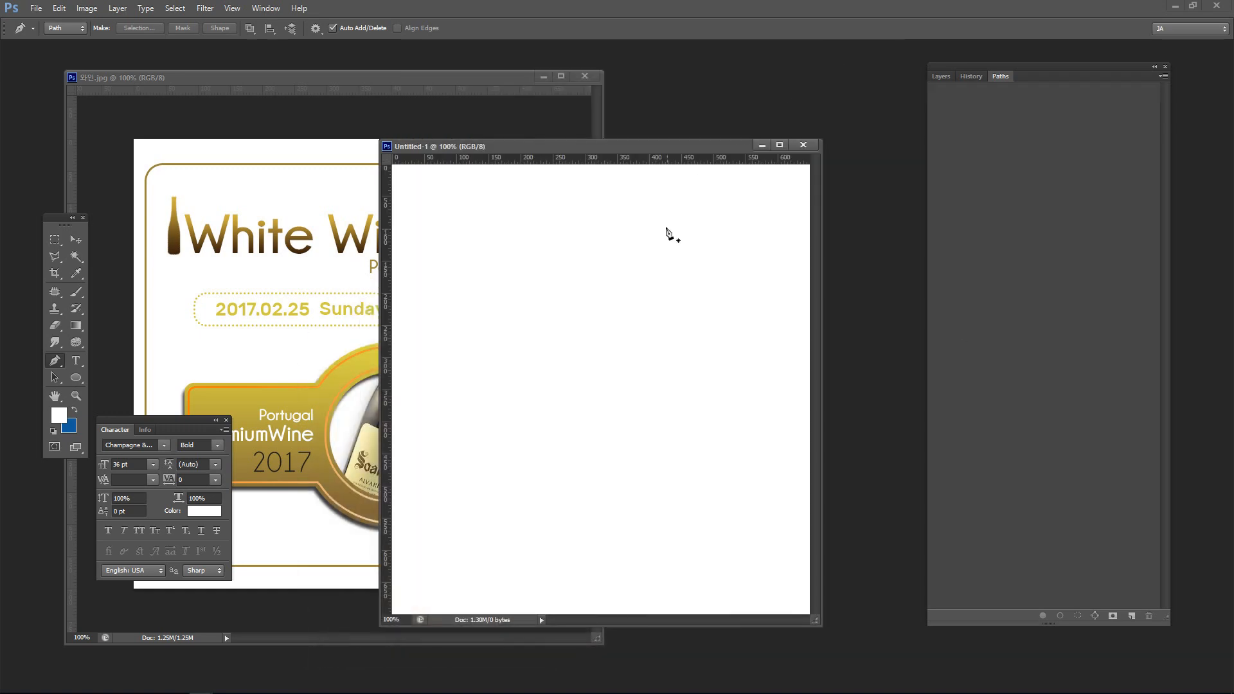
pyautogui.hotkey('ctrl', 'v')
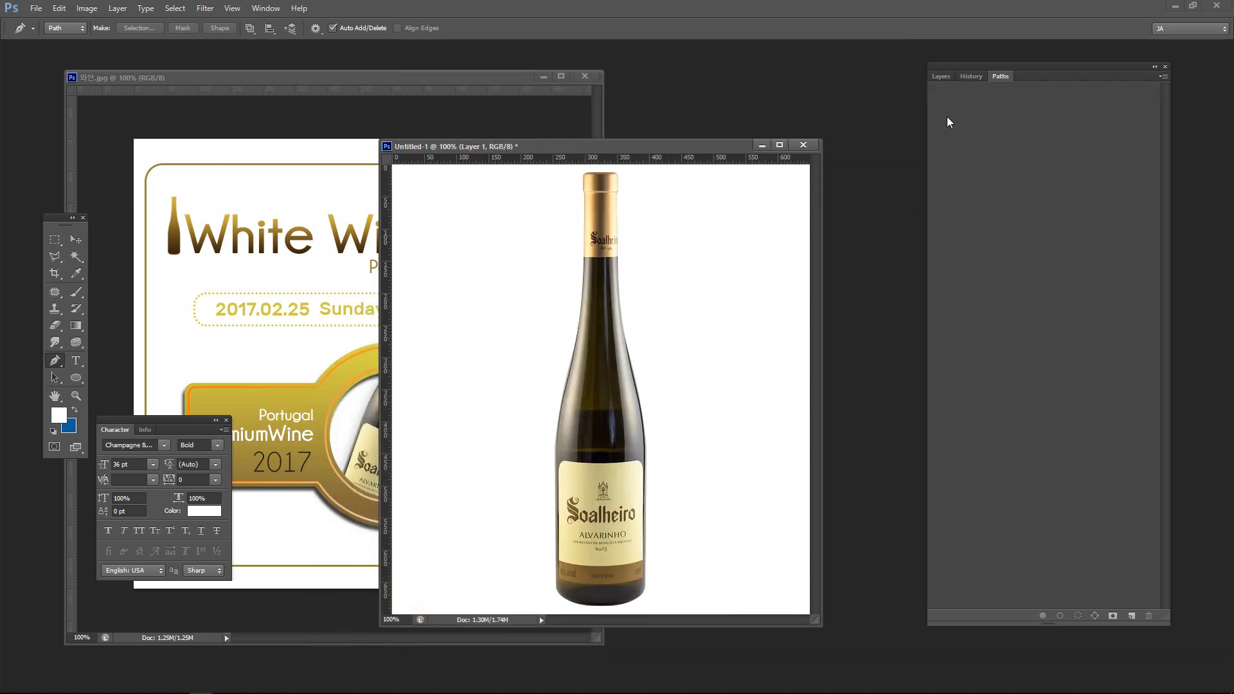
# Check the cut-out with the Background layer temporarily hidden, and move the bottle slightly down on the canvas
pyautogui.click(941, 76)
pyautogui.click(936, 222)
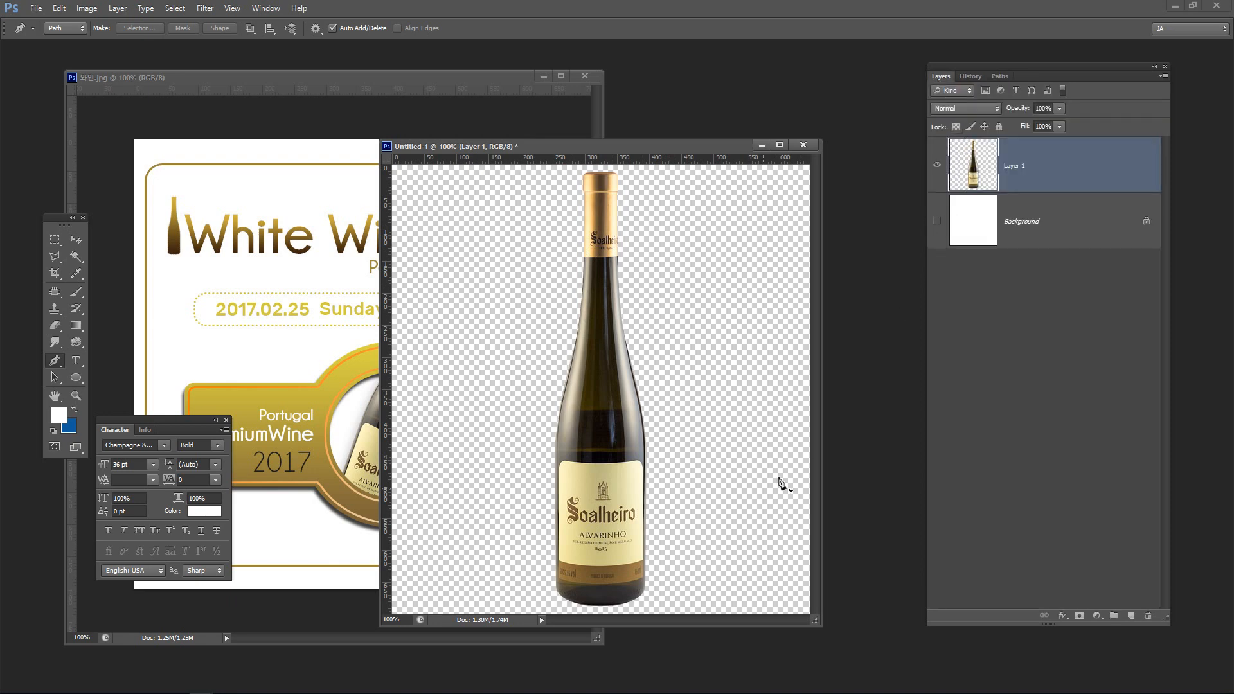
pyautogui.click(938, 221)
pyautogui.click(79, 242)
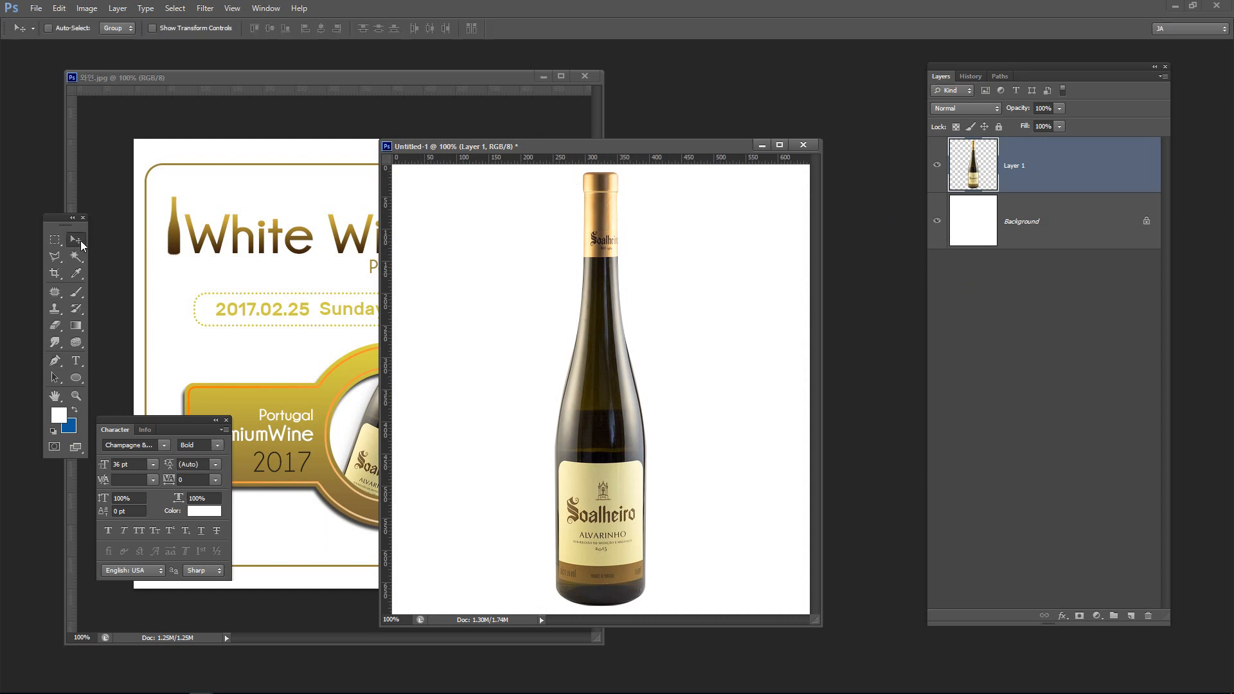
pyautogui.moveTo(611, 244); pyautogui.dragTo(610, 252)
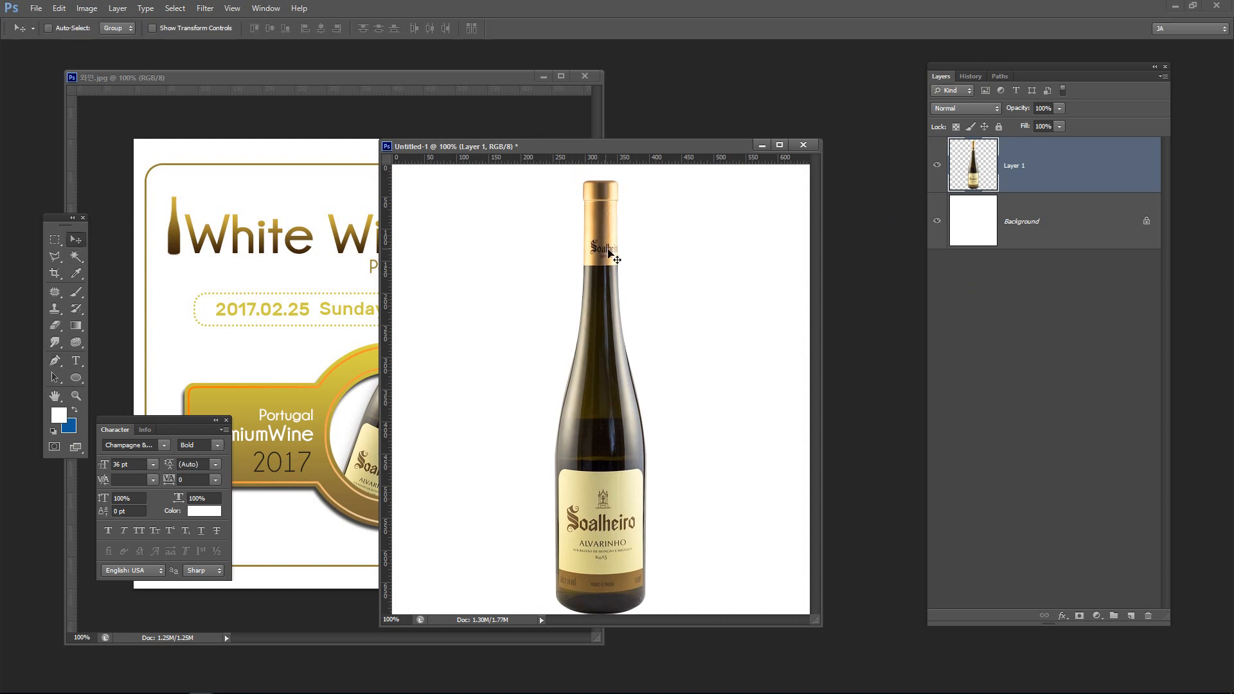
# Scale the bottle down proportionally around its centre on the canvas and apply the transform
pyautogui.hotkey('ctrl', 't')
pyautogui.moveTo(646, 180); pyautogui.dragTo(639, 244)
pyautogui.press('Return')
# Arrange the document windows and the Character panel so the reference poster stays visible, and hide the bottle's Layer 1
pyautogui.moveTo(530, 150); pyautogui.dragTo(584, 133)
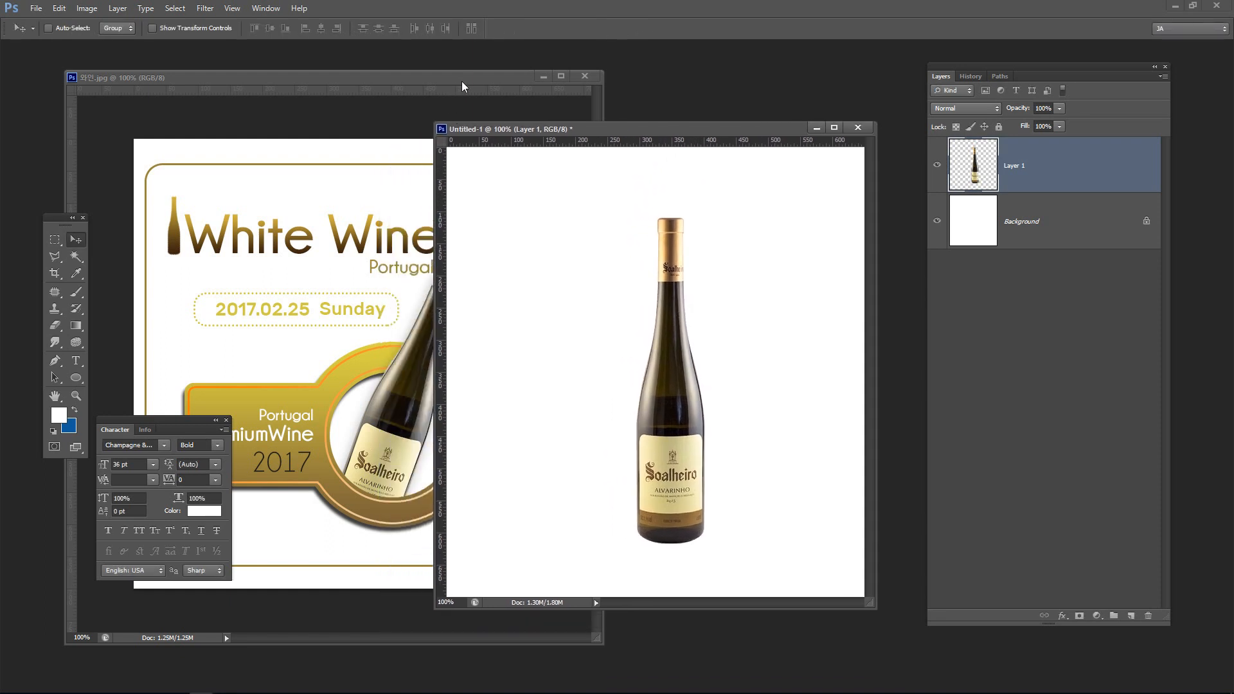
pyautogui.moveTo(462, 81); pyautogui.dragTo(485, 69)
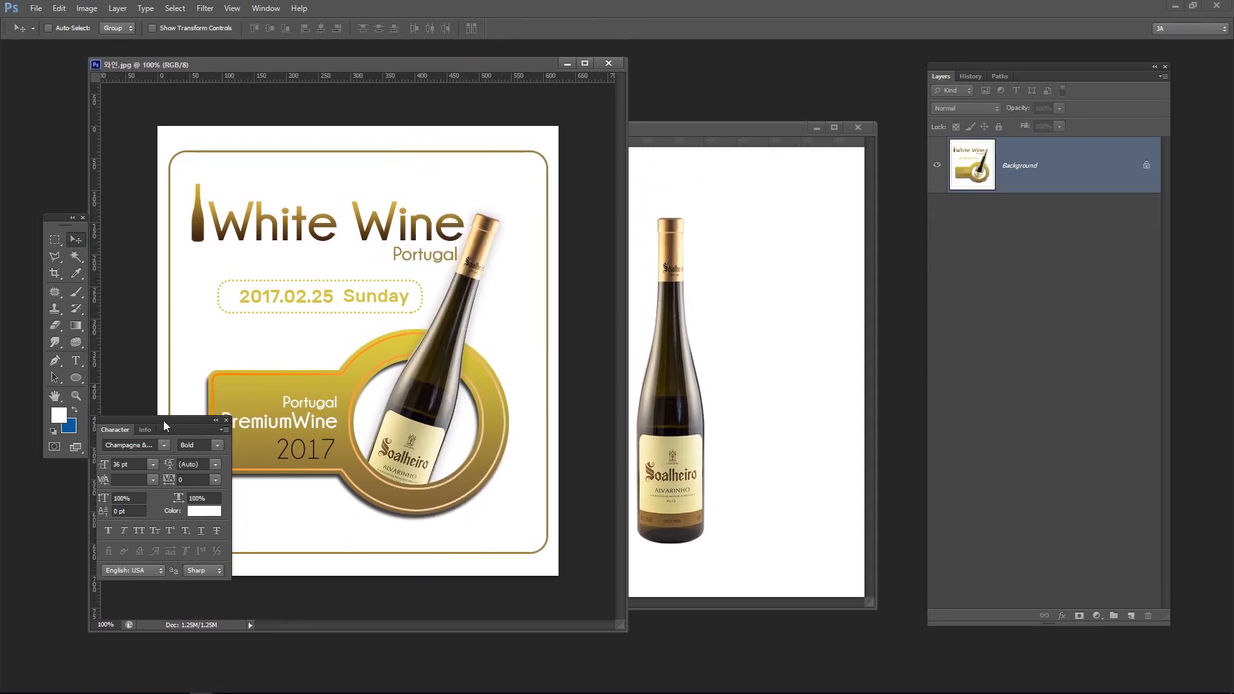
pyautogui.moveTo(163, 422); pyautogui.dragTo(142, 465)
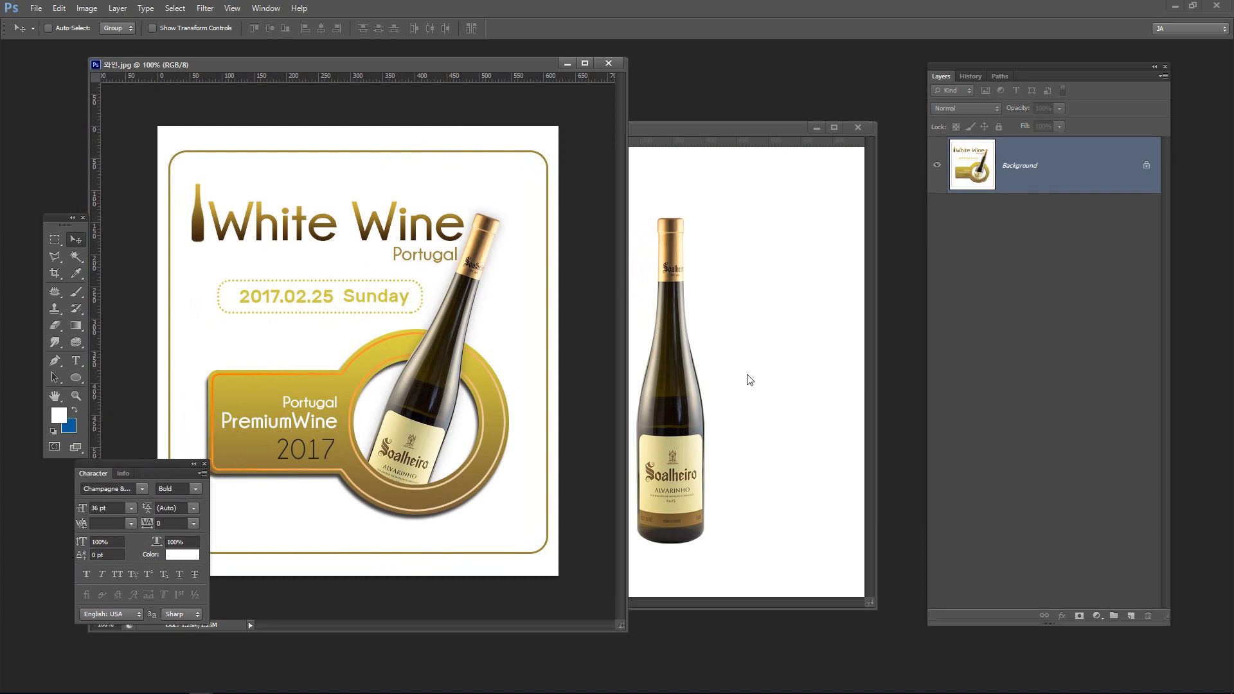
pyautogui.click(750, 380)
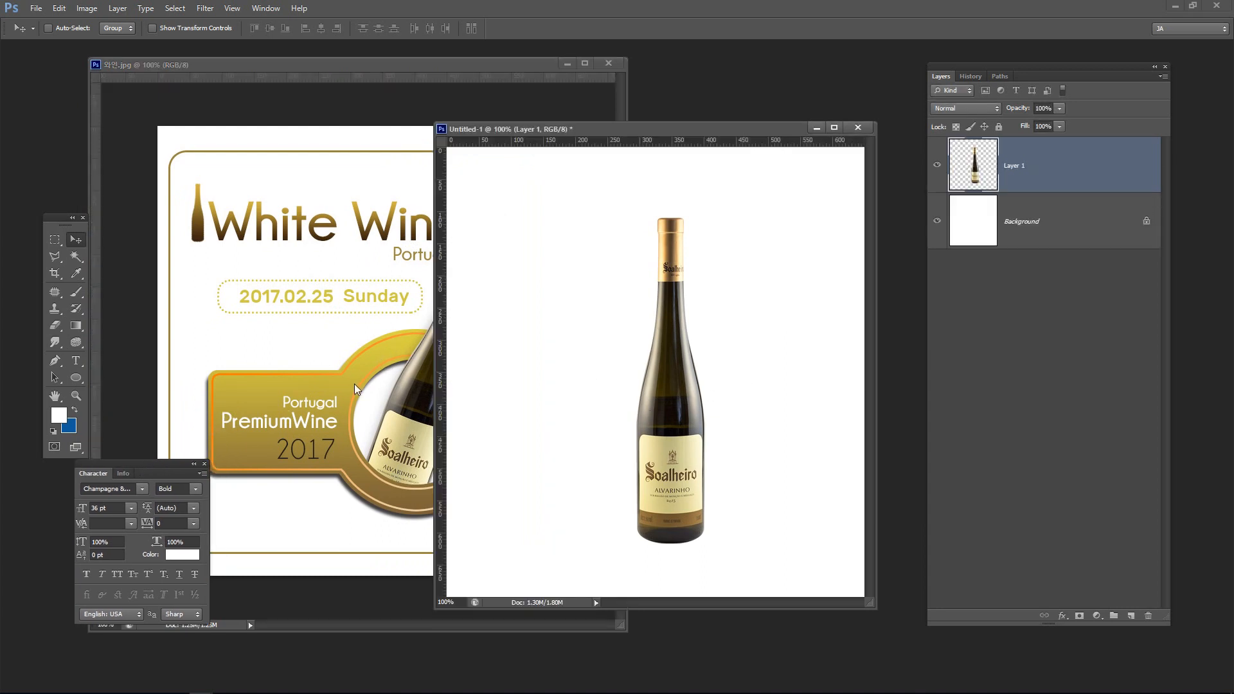
pyautogui.click(937, 168)
pyautogui.moveTo(561, 130); pyautogui.dragTo(568, 132)
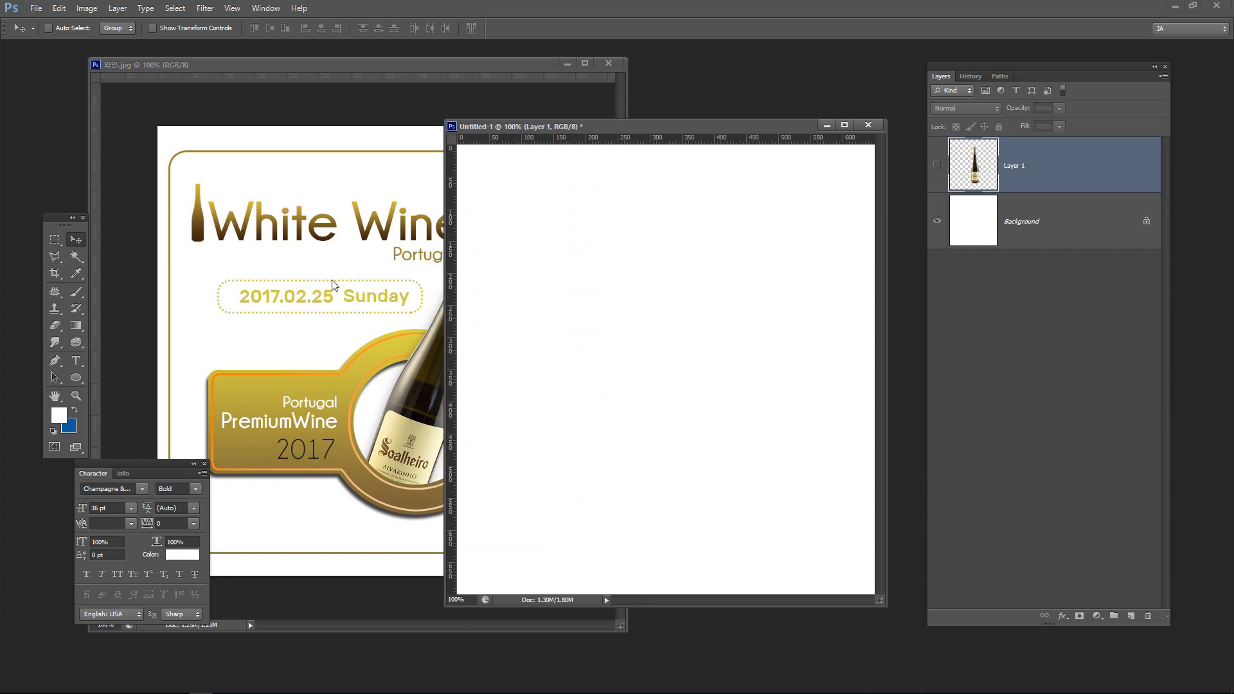
# Draw a teal rounded rectangle about 276 x 166 px with a 20 px corner radius in the left half of the canvas
pyautogui.click(80, 378)
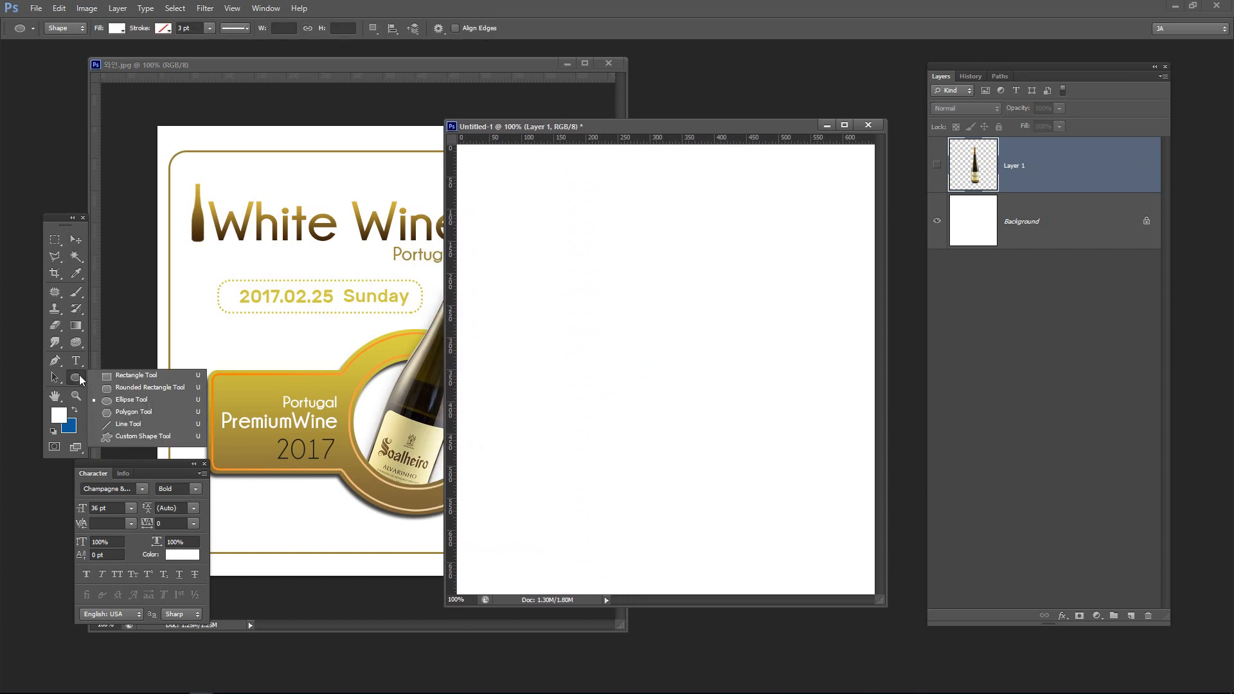
pyautogui.click(112, 389)
pyautogui.moveTo(507, 390); pyautogui.dragTo(659, 490)
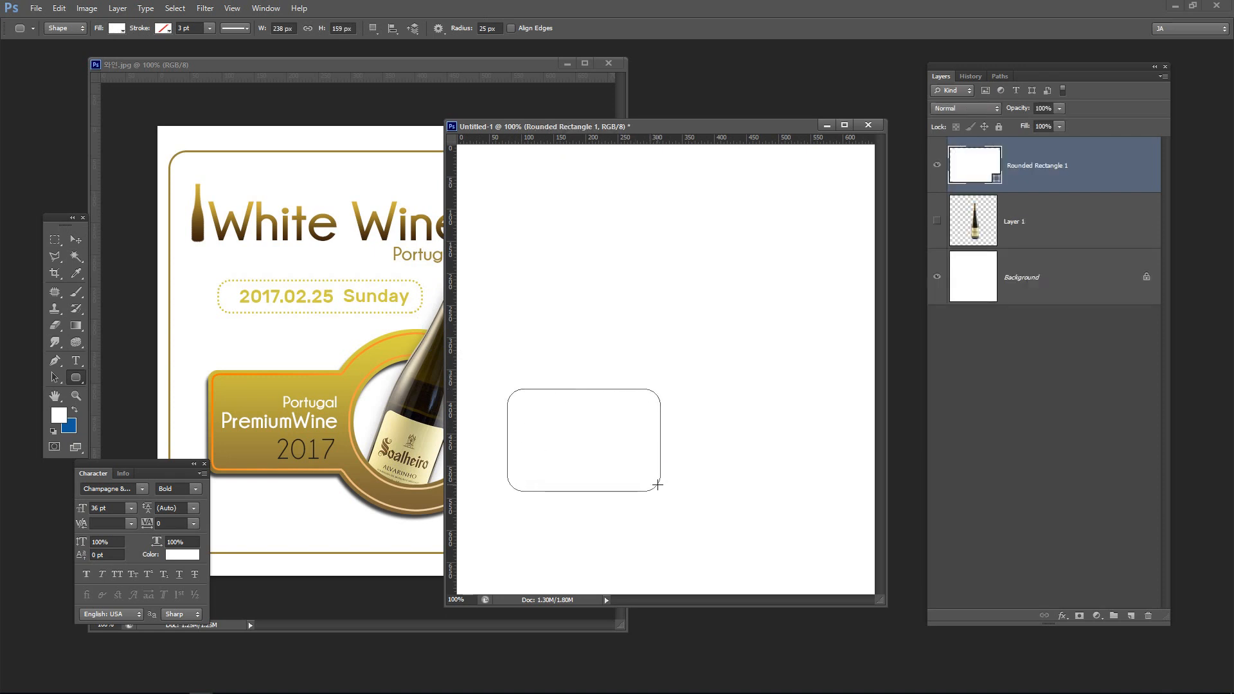
pyautogui.hotkey('ctrl', 'z')
pyautogui.click(117, 29)
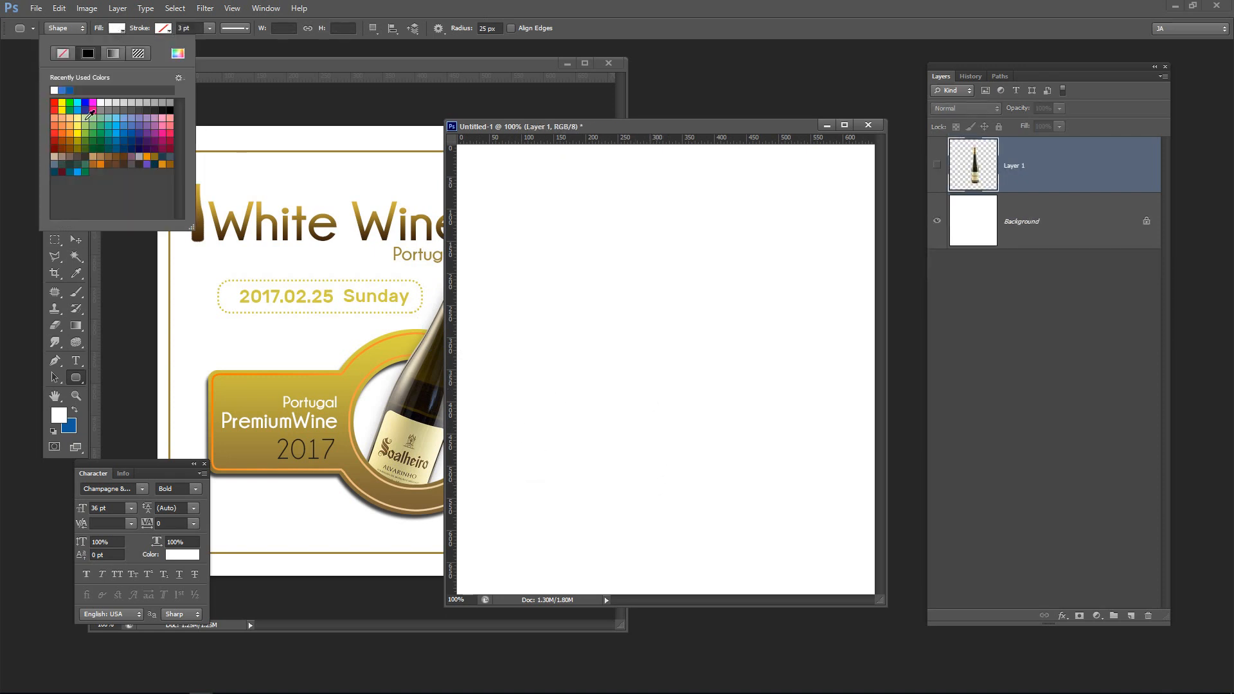
pyautogui.click(108, 125)
pyautogui.click(487, 28)
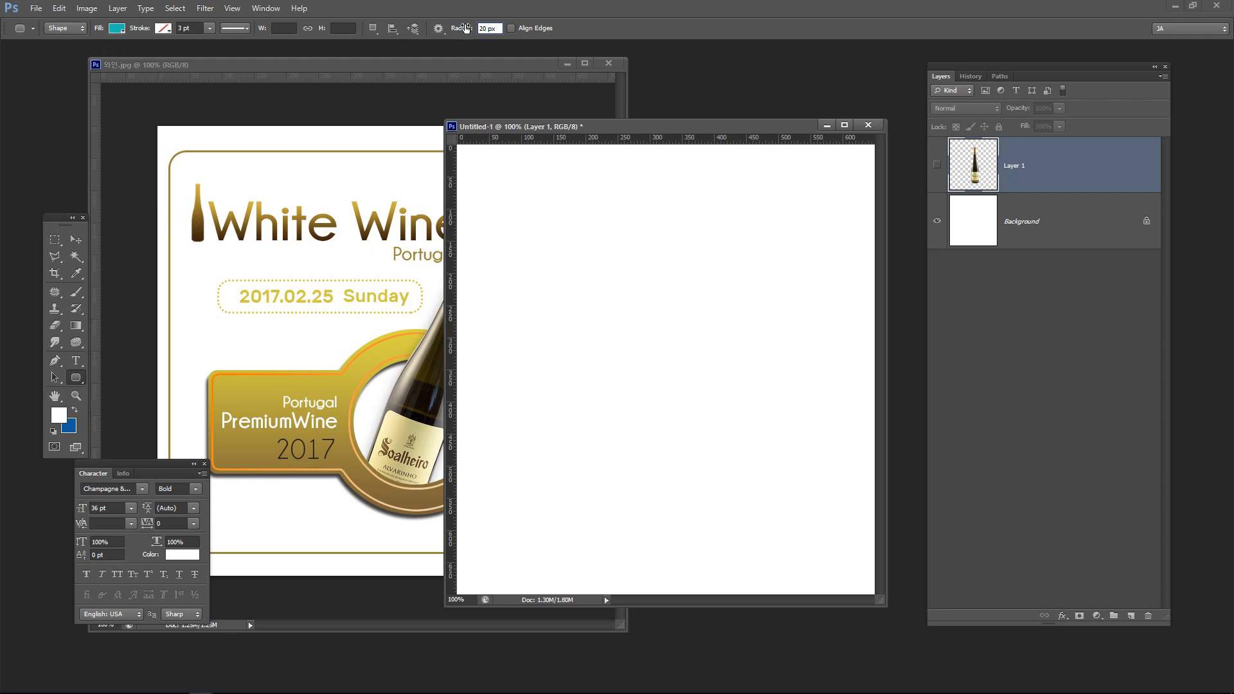
pyautogui.press('Return')
pyautogui.moveTo(489, 355); pyautogui.dragTo(666, 462)
# Add a circle about 330 px across in Combine Shapes mode, overlapping the rectangle's right end, and shift it slightly right
pyautogui.click(80, 375)
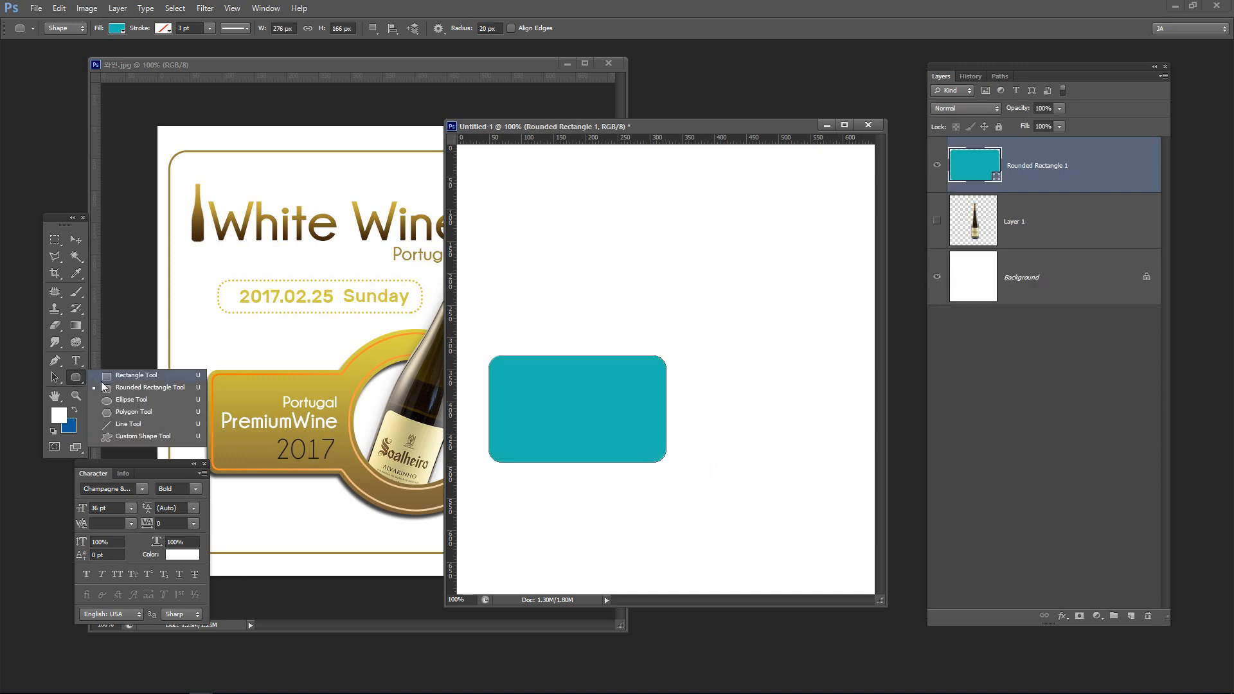
pyautogui.click(129, 400)
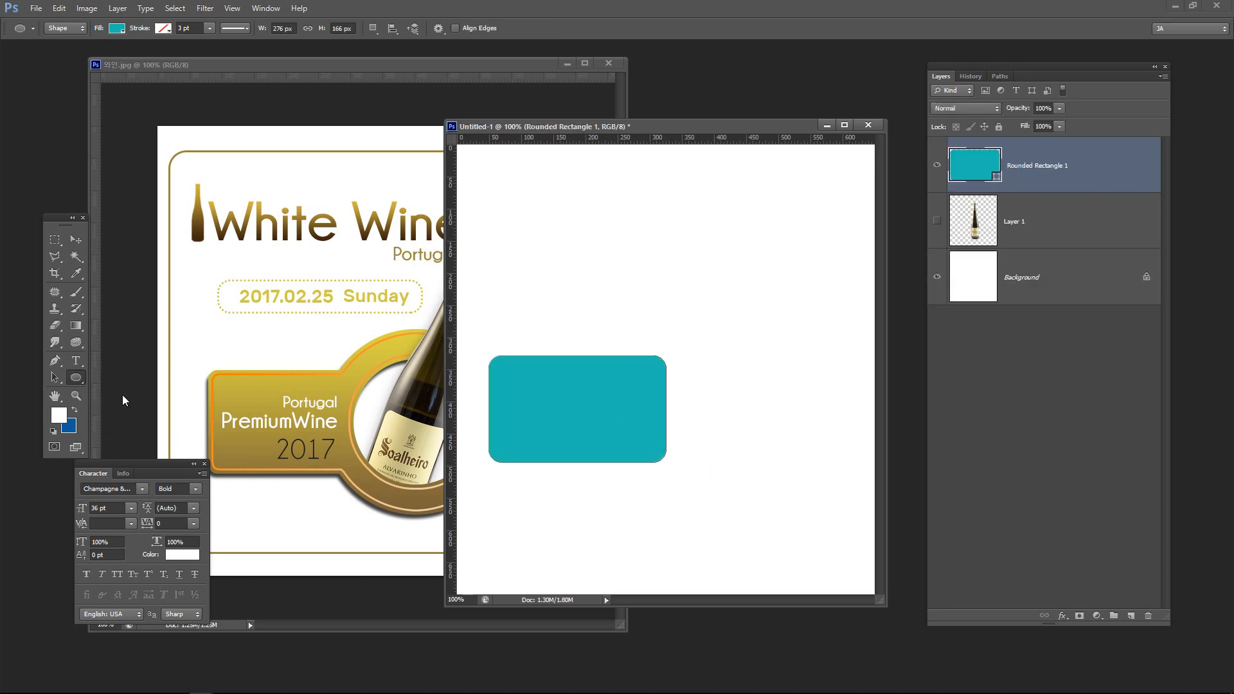
pyautogui.click(374, 30)
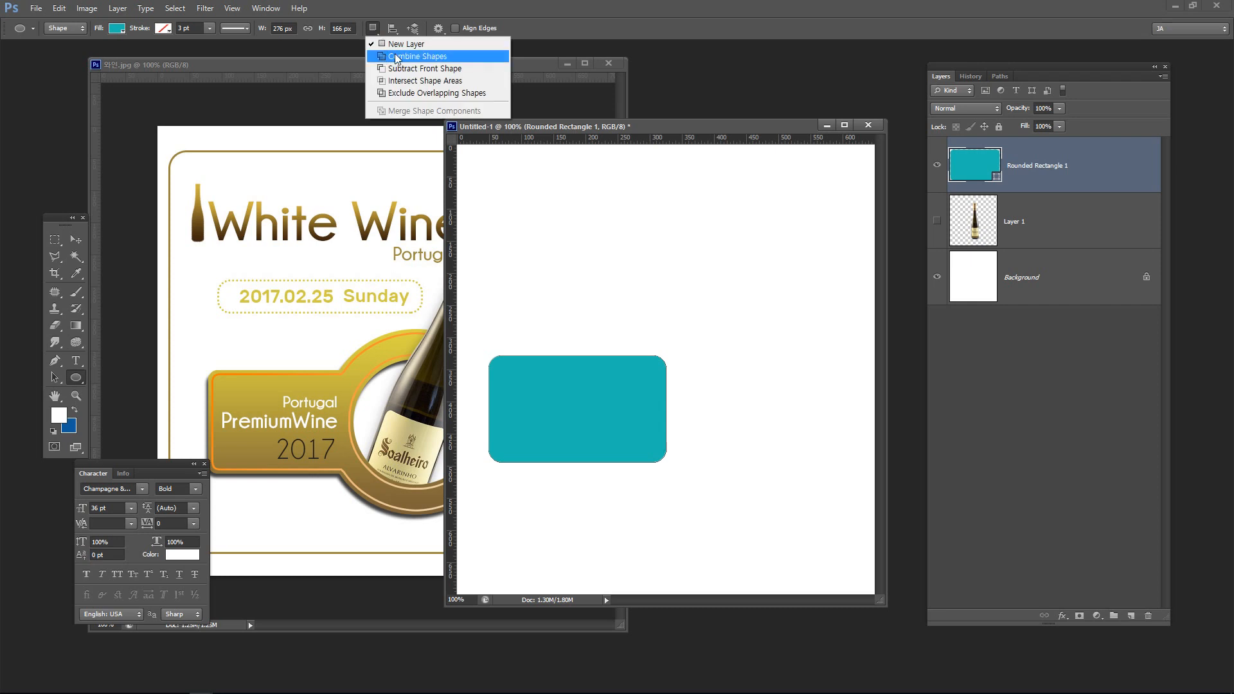
pyautogui.click(414, 57)
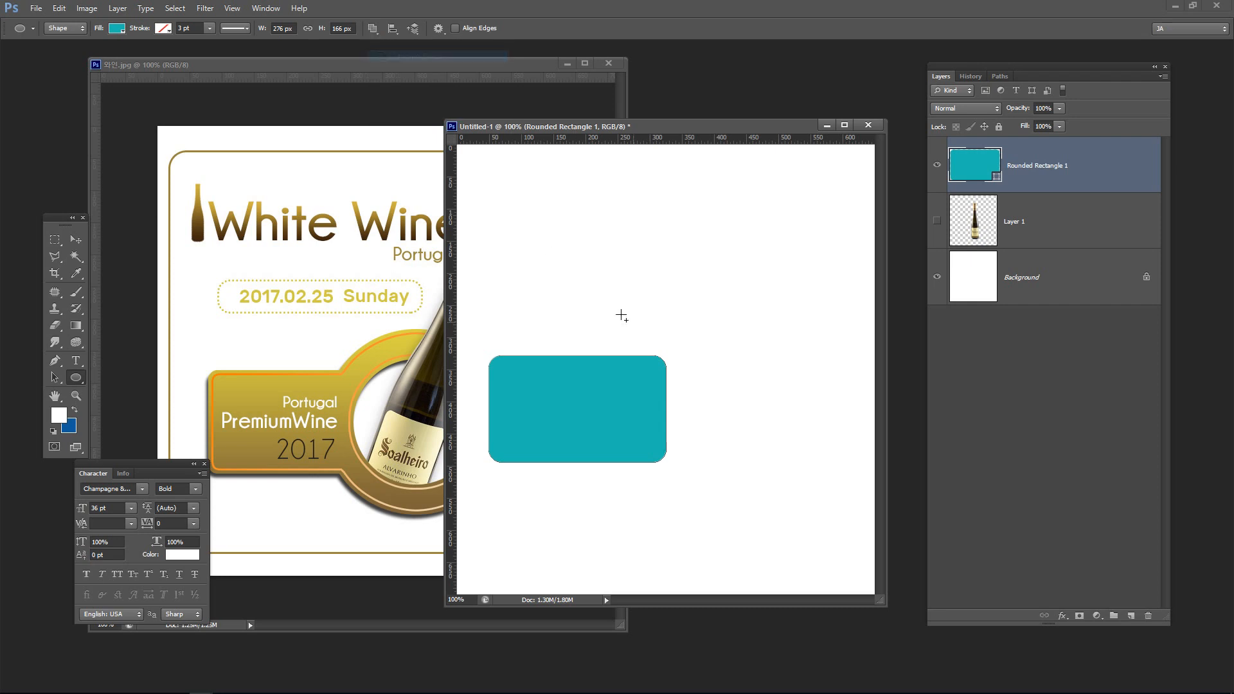
pyautogui.moveTo(709, 402); pyautogui.dragTo(815, 507)
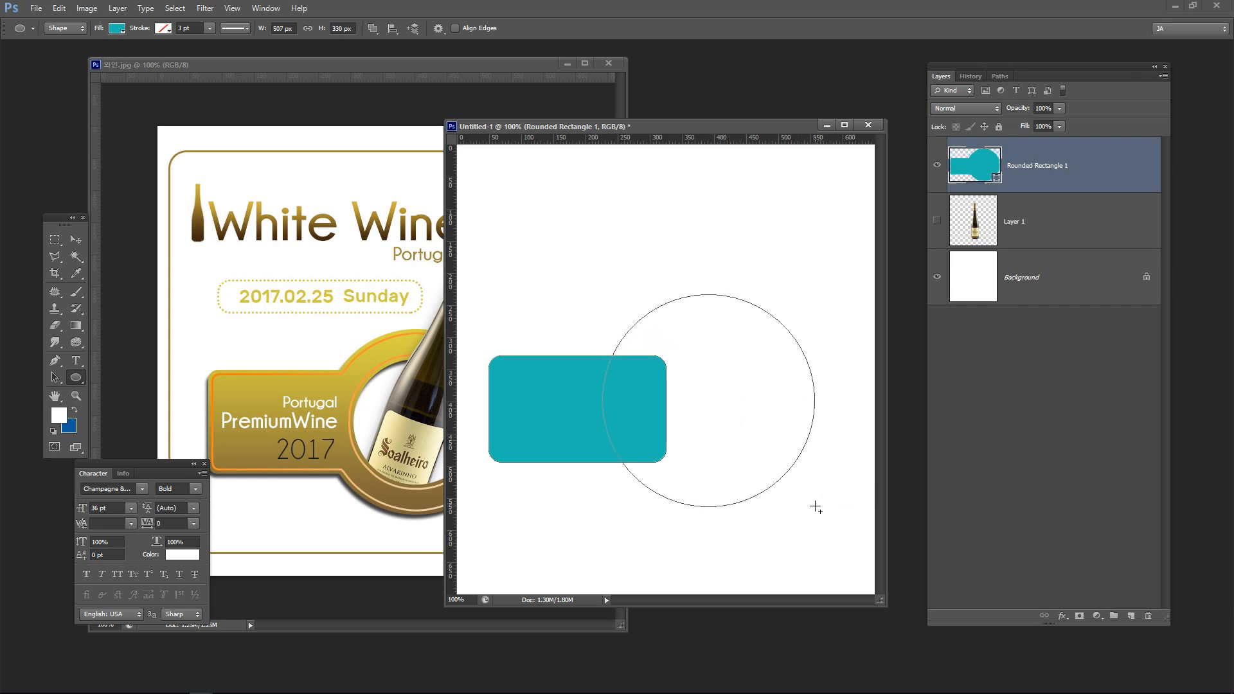
pyautogui.press('a')
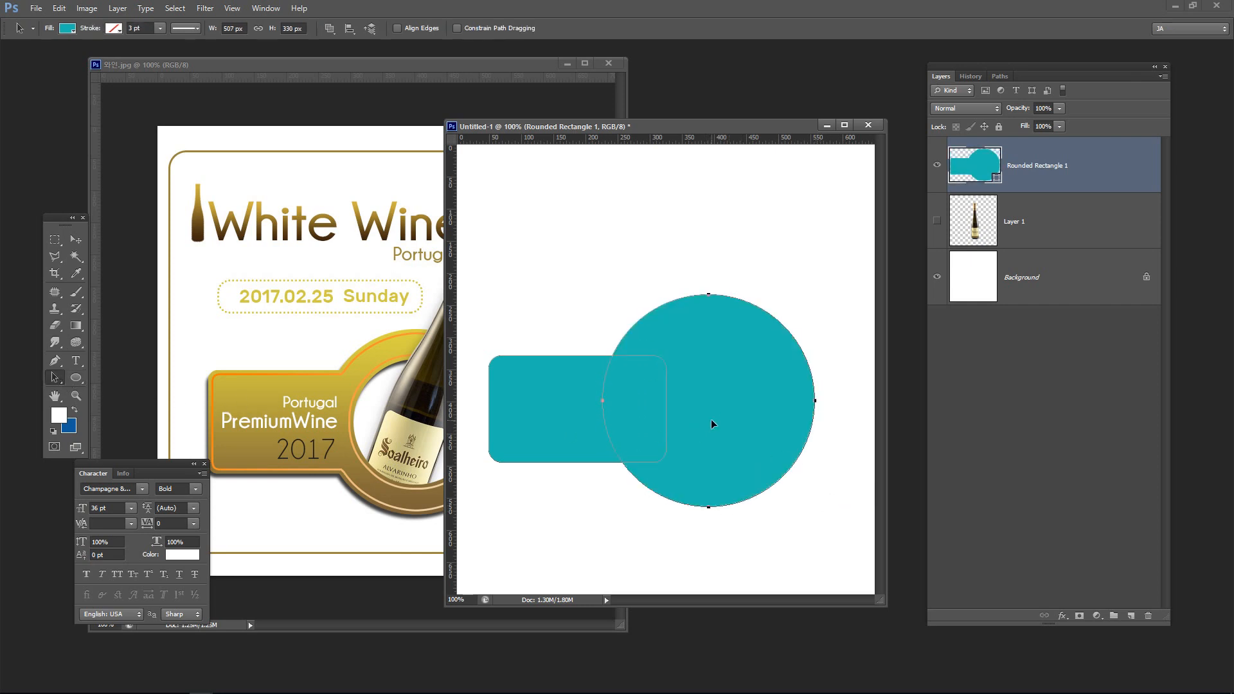
pyautogui.moveTo(711, 419); pyautogui.dragTo(736, 422)
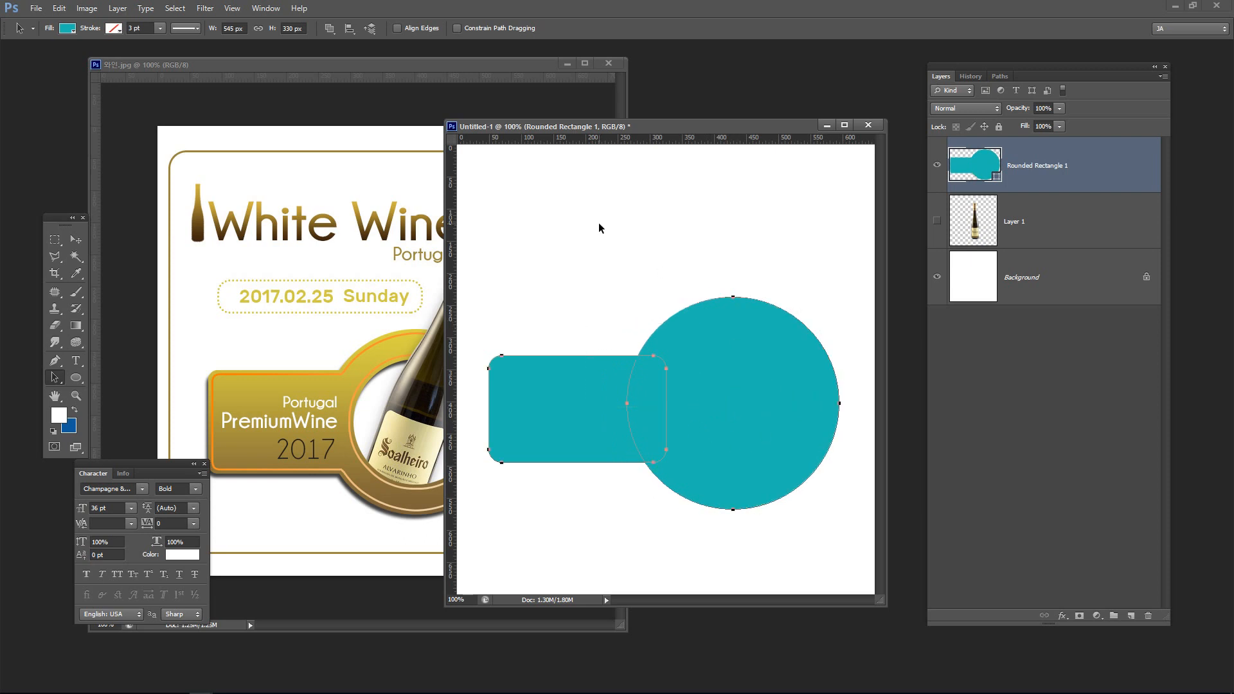
# Try to align the rectangle and circle by both their horizontal and vertical centers
pyautogui.click(349, 28)
pyautogui.click(396, 56)
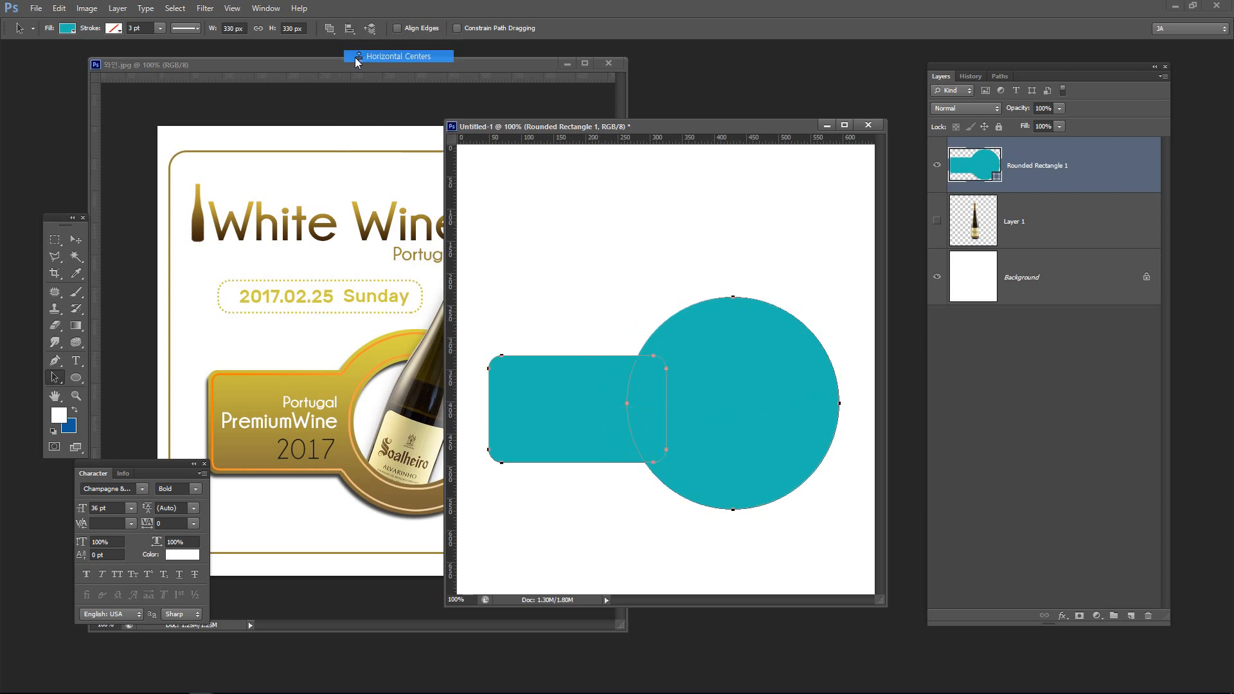
pyautogui.click(350, 29)
pyautogui.click(394, 99)
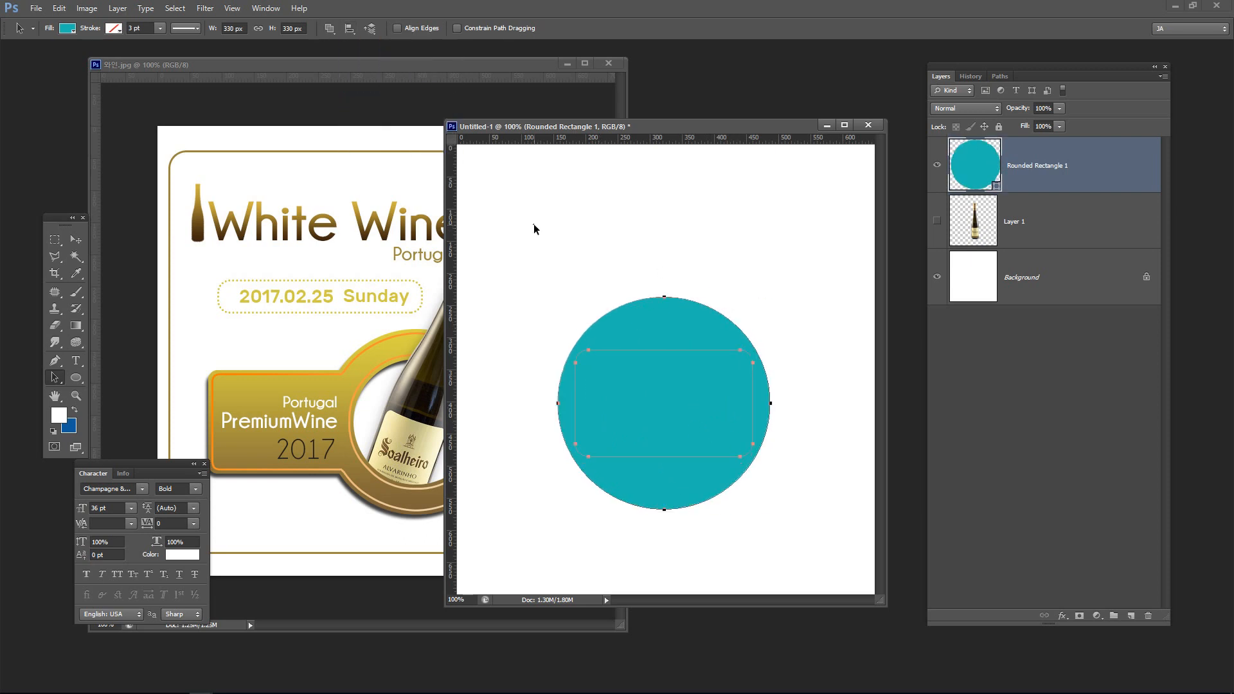
# Place the circle back at the rectangle's right end, align both by vertical centers, and move the combined shape slightly down-left
pyautogui.moveTo(647, 383); pyautogui.dragTo(563, 388)
pyautogui.click(349, 29)
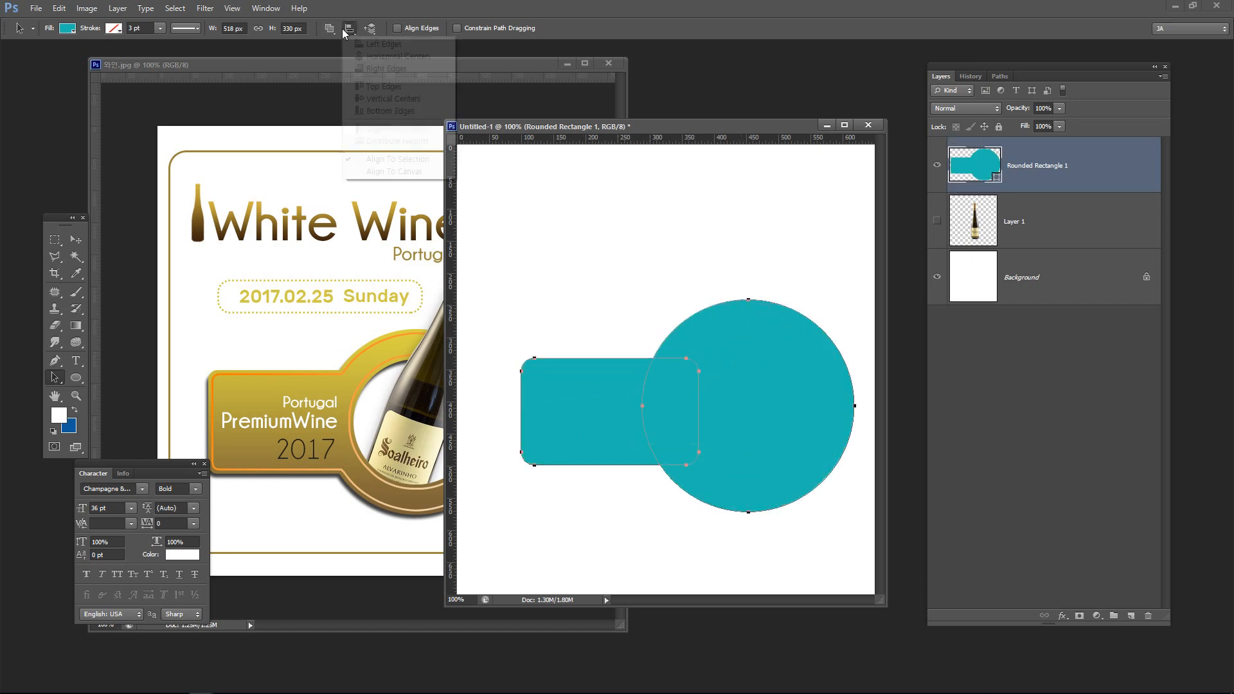
pyautogui.click(393, 98)
pyautogui.moveTo(704, 392); pyautogui.dragTo(684, 415)
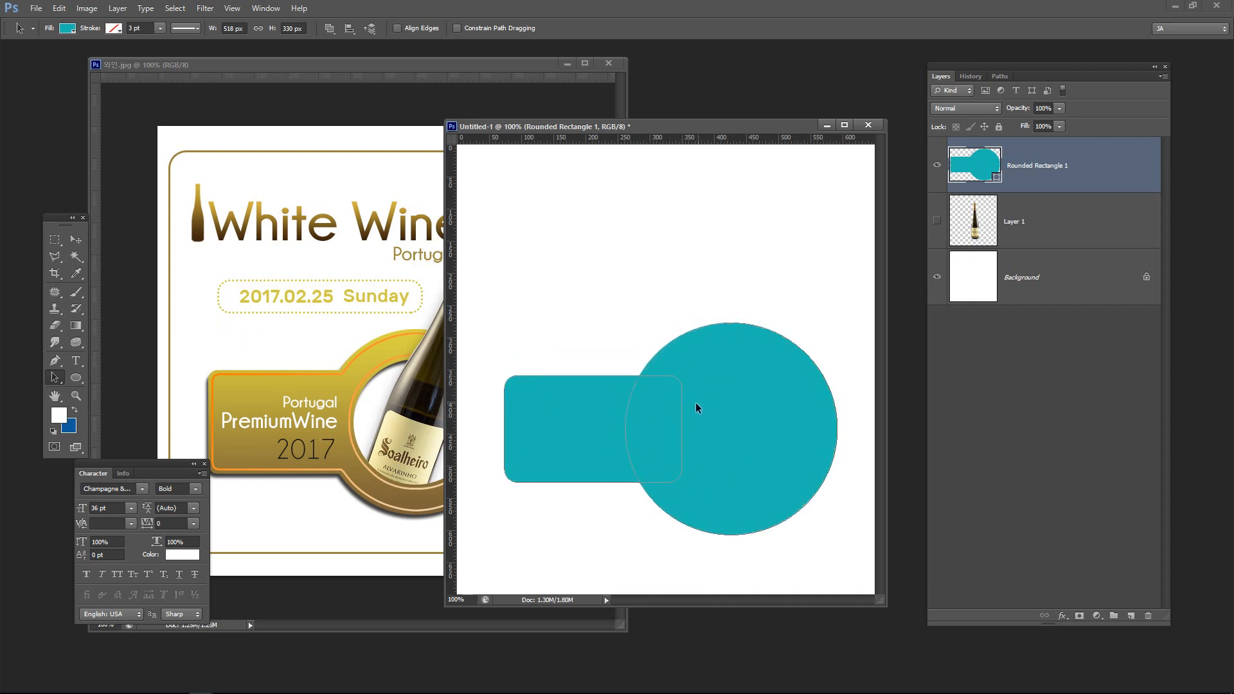
# Cut a smaller circular hole inside the large circle with the Ellipse tool in Subtract Front Shape mode
pyautogui.click(76, 378)
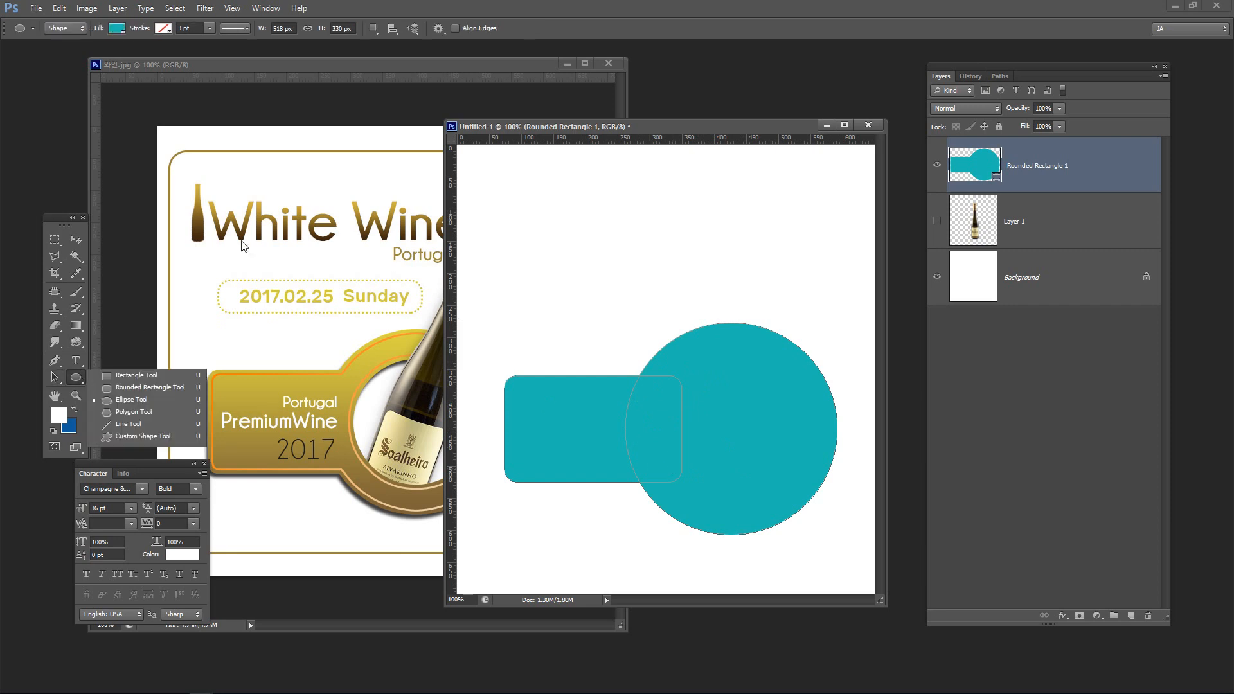
pyautogui.click(372, 28)
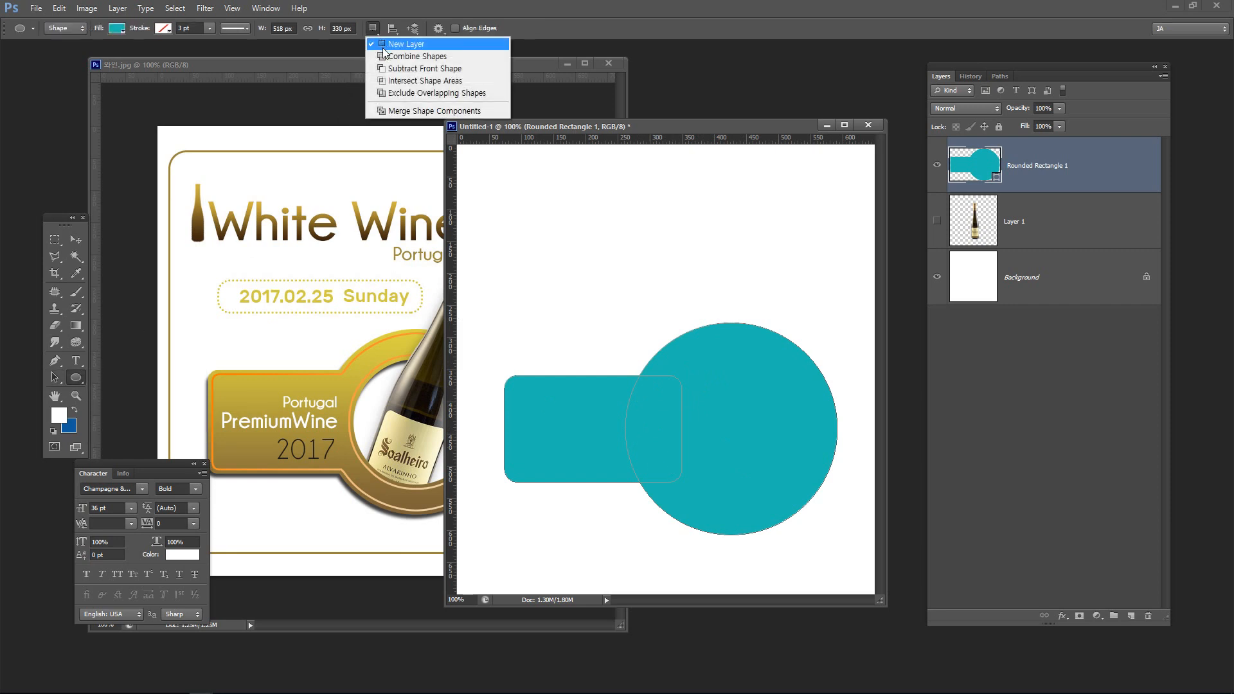
pyautogui.click(386, 69)
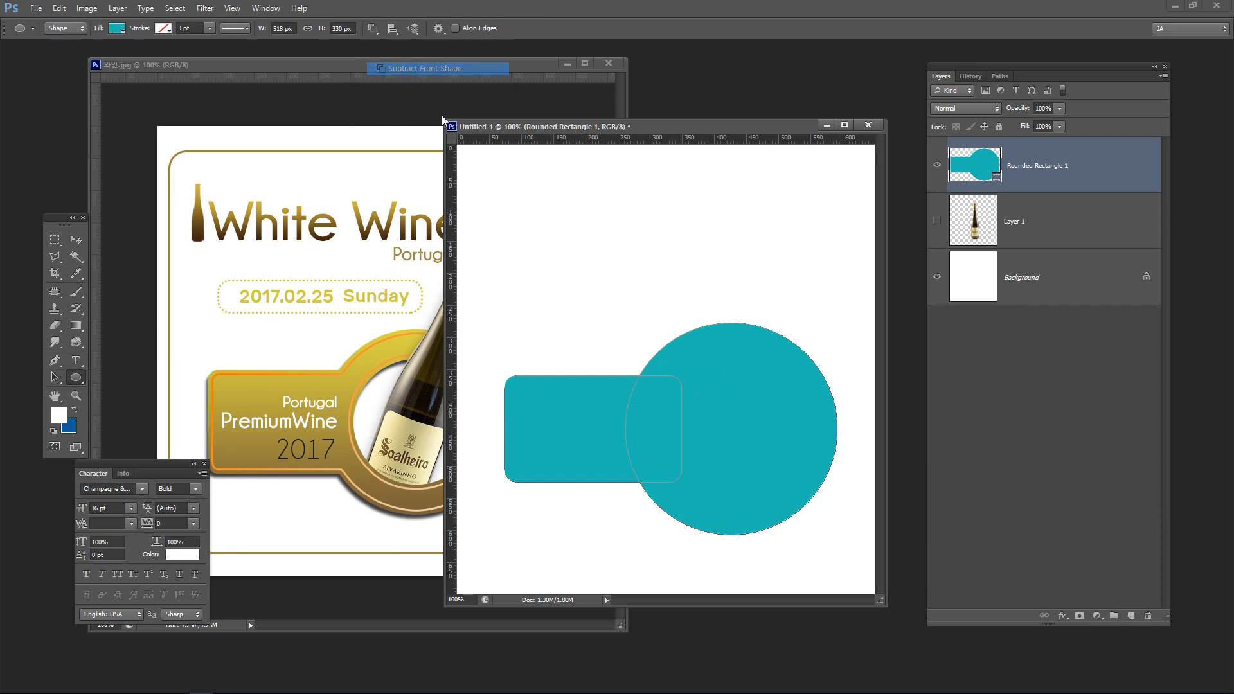
pyautogui.moveTo(737, 433); pyautogui.dragTo(811, 529)
# Align the hole and the large circle by horizontal and vertical centers to make an even ring
pyautogui.click(55, 379)
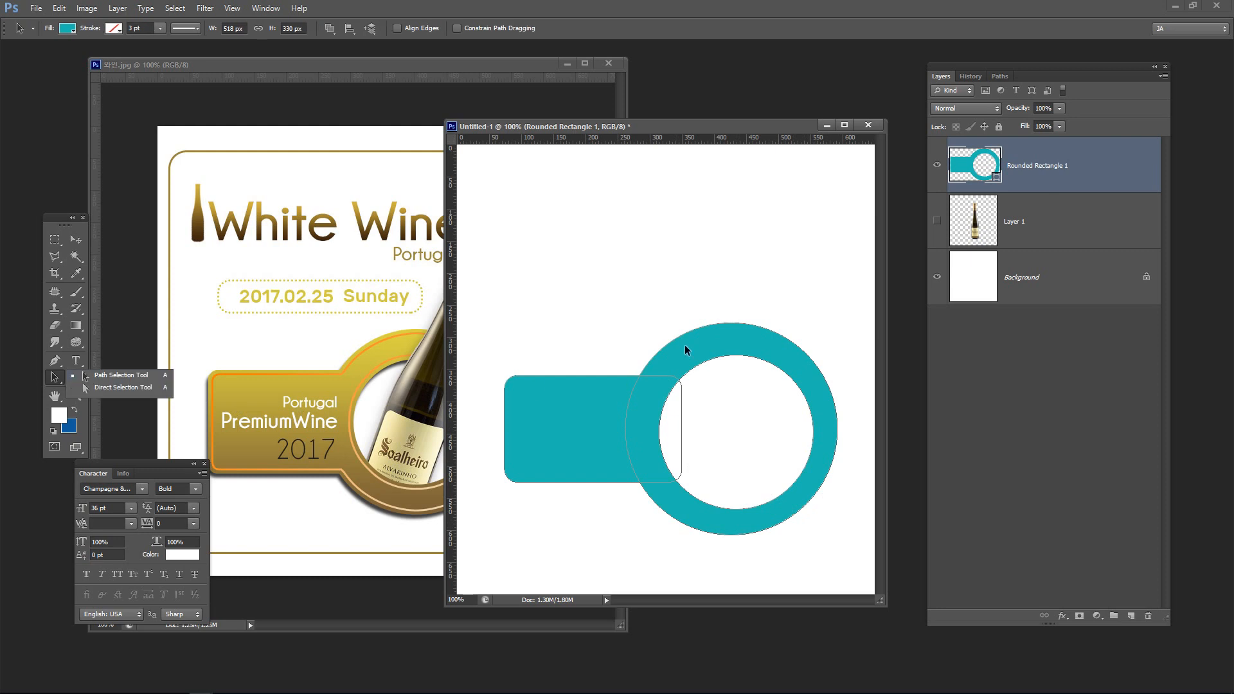
pyautogui.moveTo(680, 305); pyautogui.dragTo(711, 308)
pyautogui.click(349, 30)
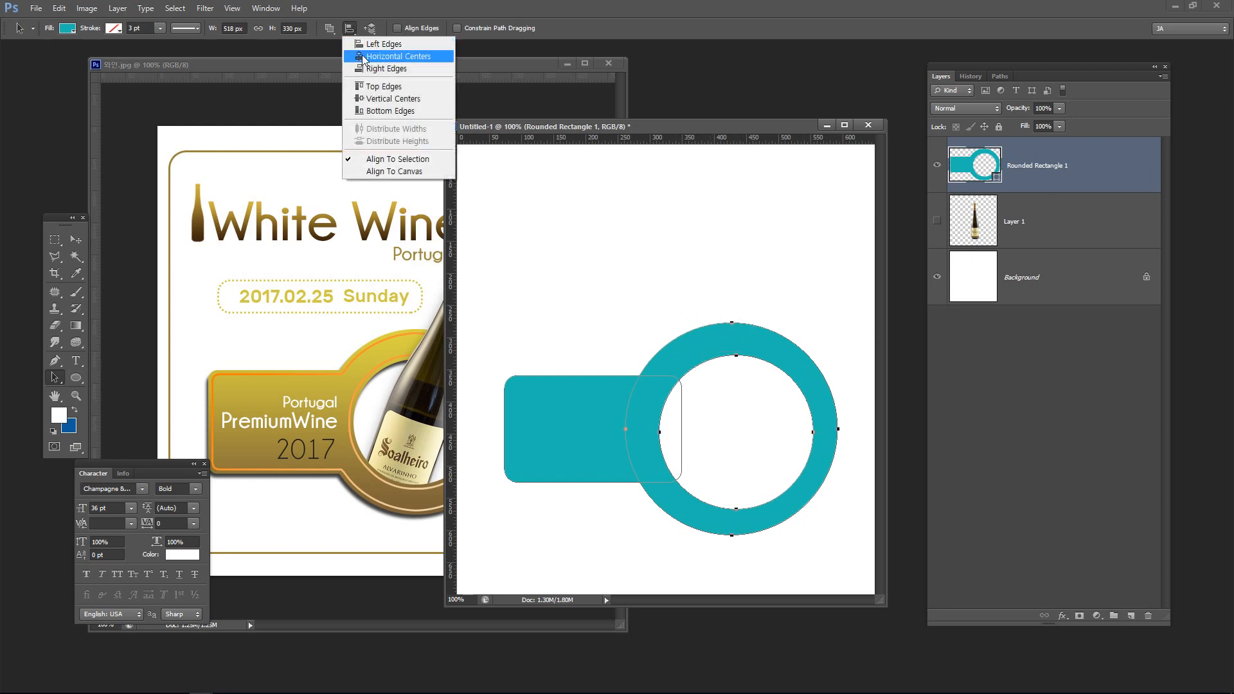
pyautogui.click(364, 56)
pyautogui.click(351, 31)
pyautogui.click(389, 99)
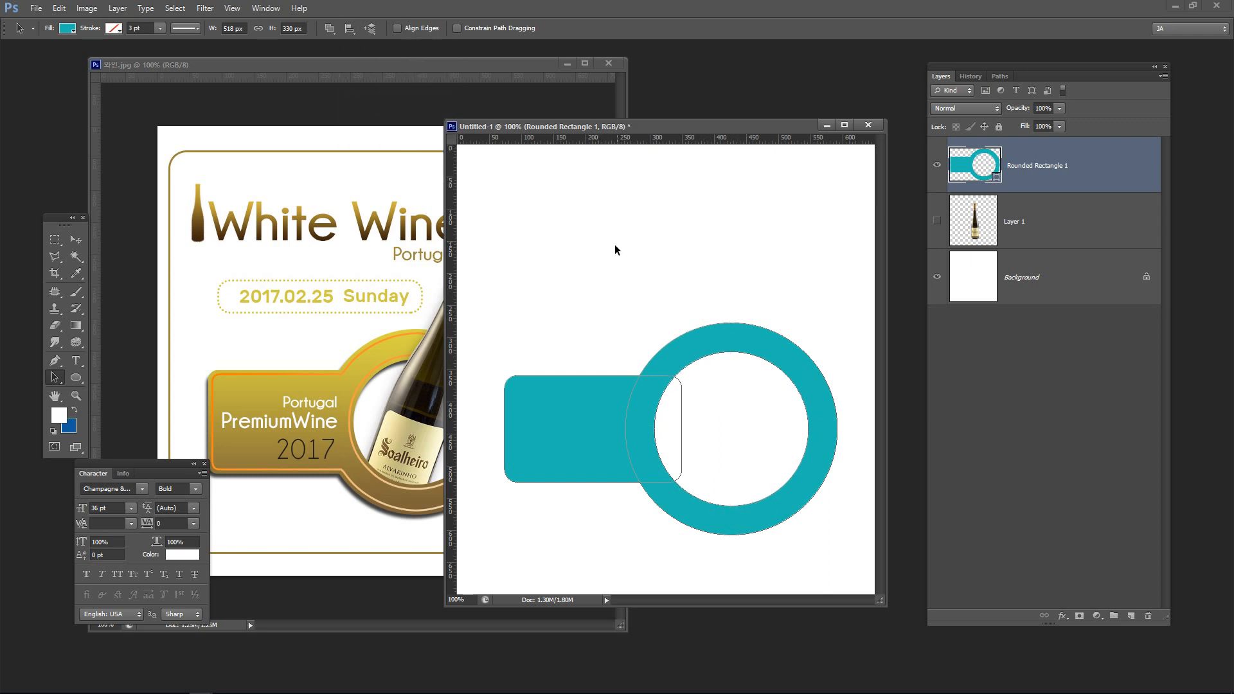
# Add a Drop Shadow to the Rounded Rectangle 1 layer and slightly increase the shadow's size
pyautogui.moveTo(643, 127)
pyautogui.mouseDown()
pyautogui.moveTo(670, 123)
pyautogui.moveTo(677, 156)
pyautogui.moveTo(631, 129)
pyautogui.mouseUp()
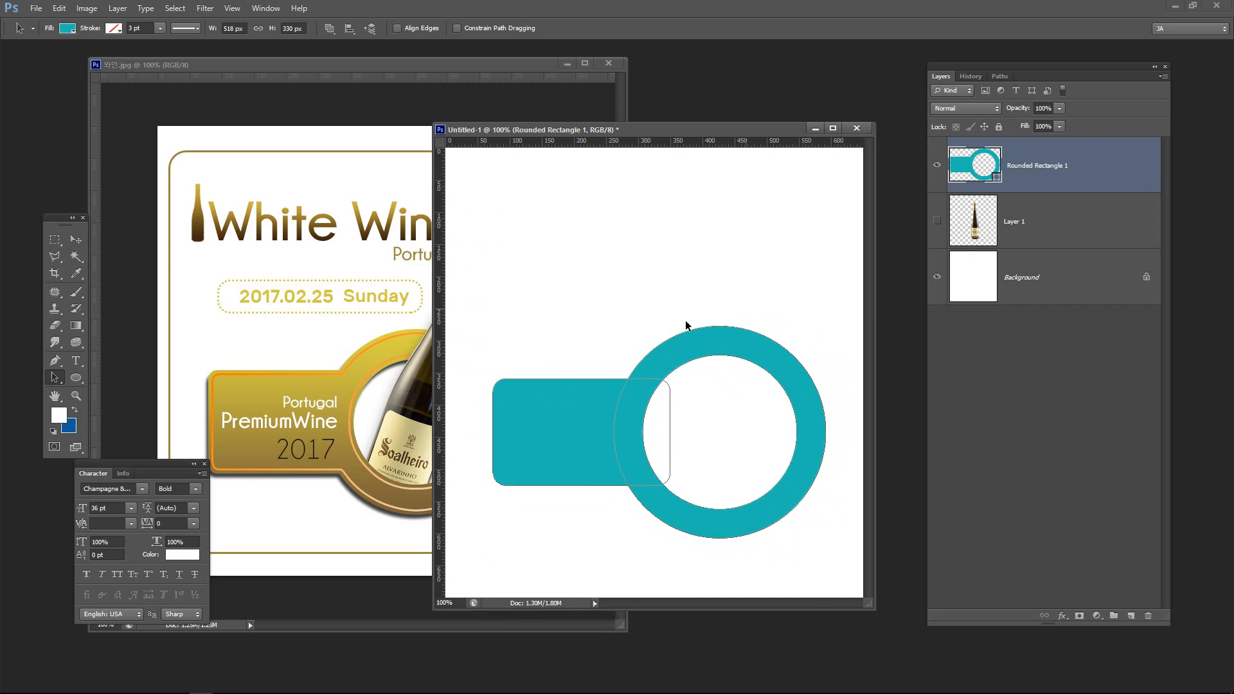
pyautogui.doubleClick(1091, 181)
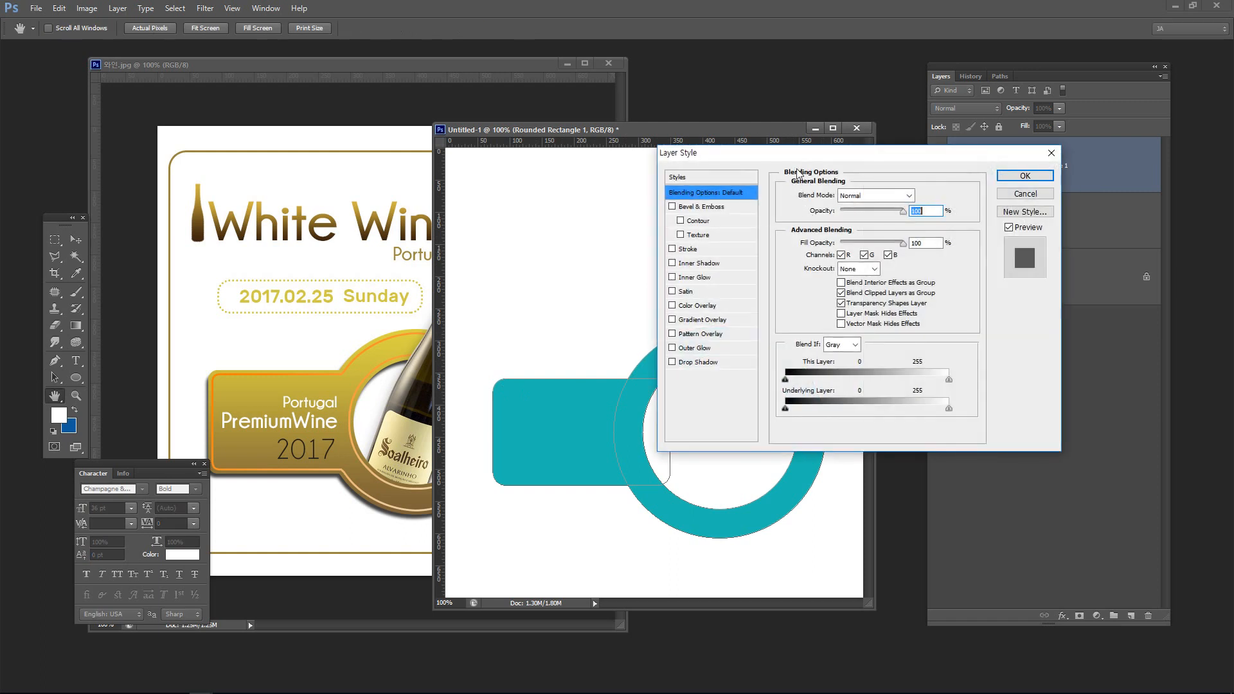
pyautogui.click(701, 318)
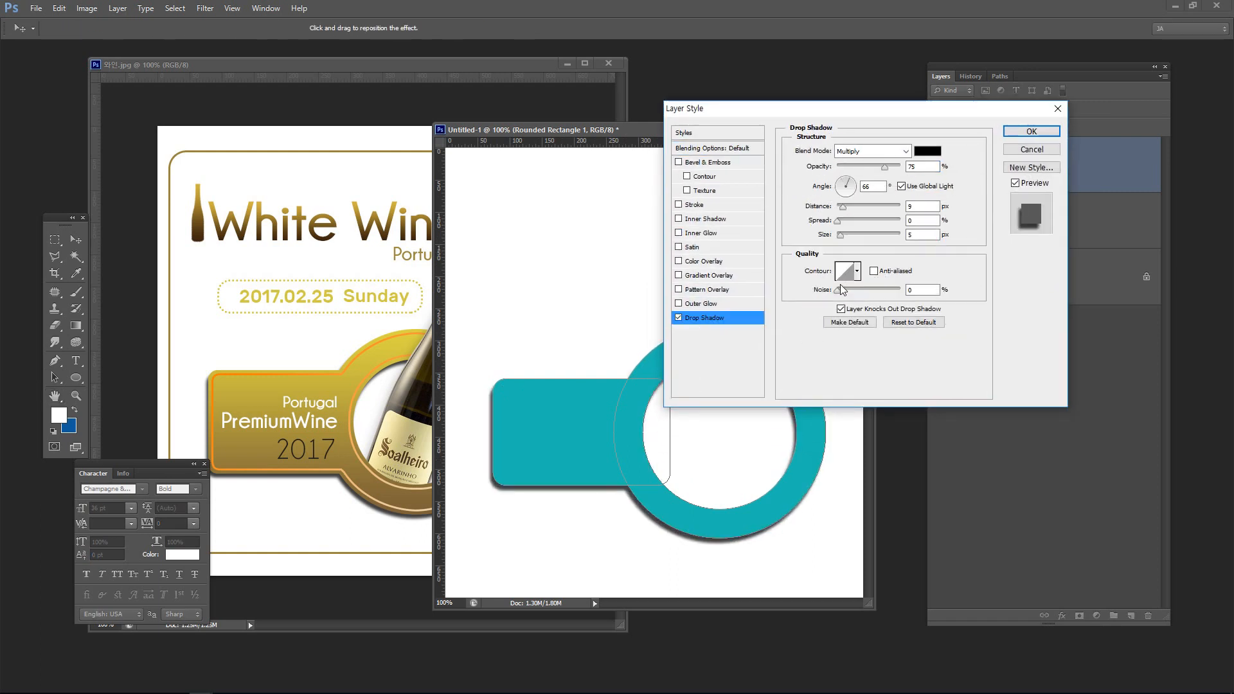
pyautogui.moveTo(842, 234); pyautogui.dragTo(845, 236)
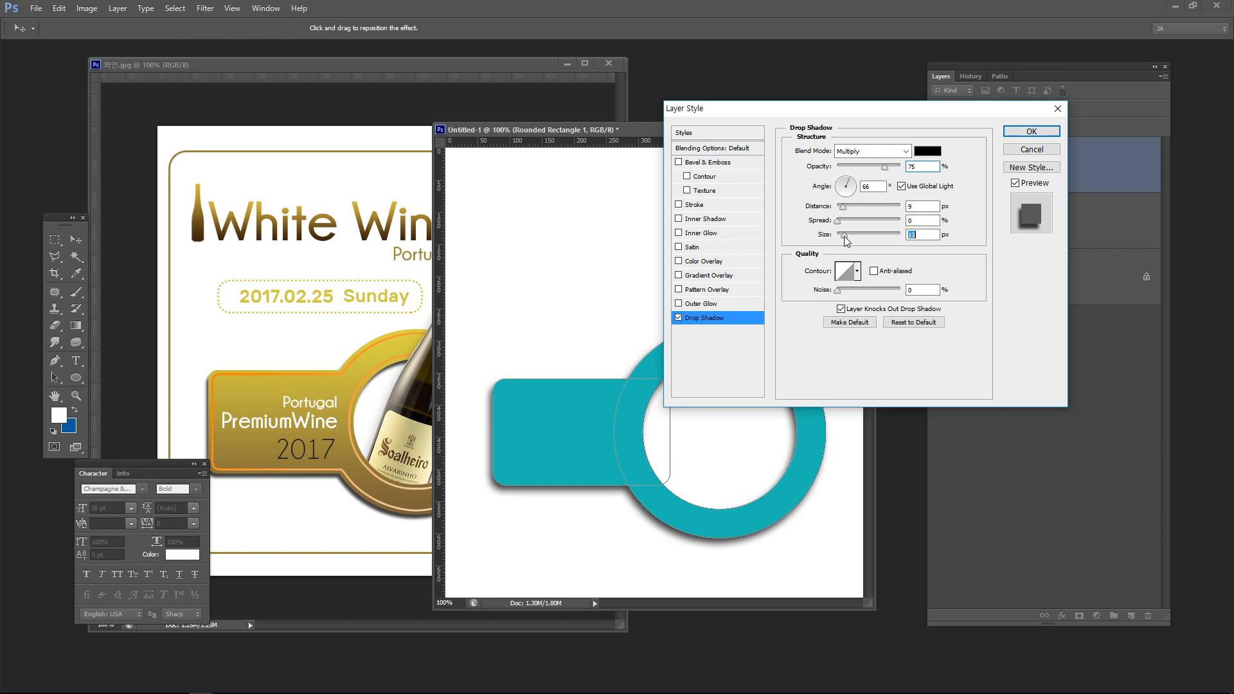
# Add a Gradient Overlay running from the reference badge's brown-gold to its yellow-gold, apply the layer style, and select the Background layer
pyautogui.click(712, 278)
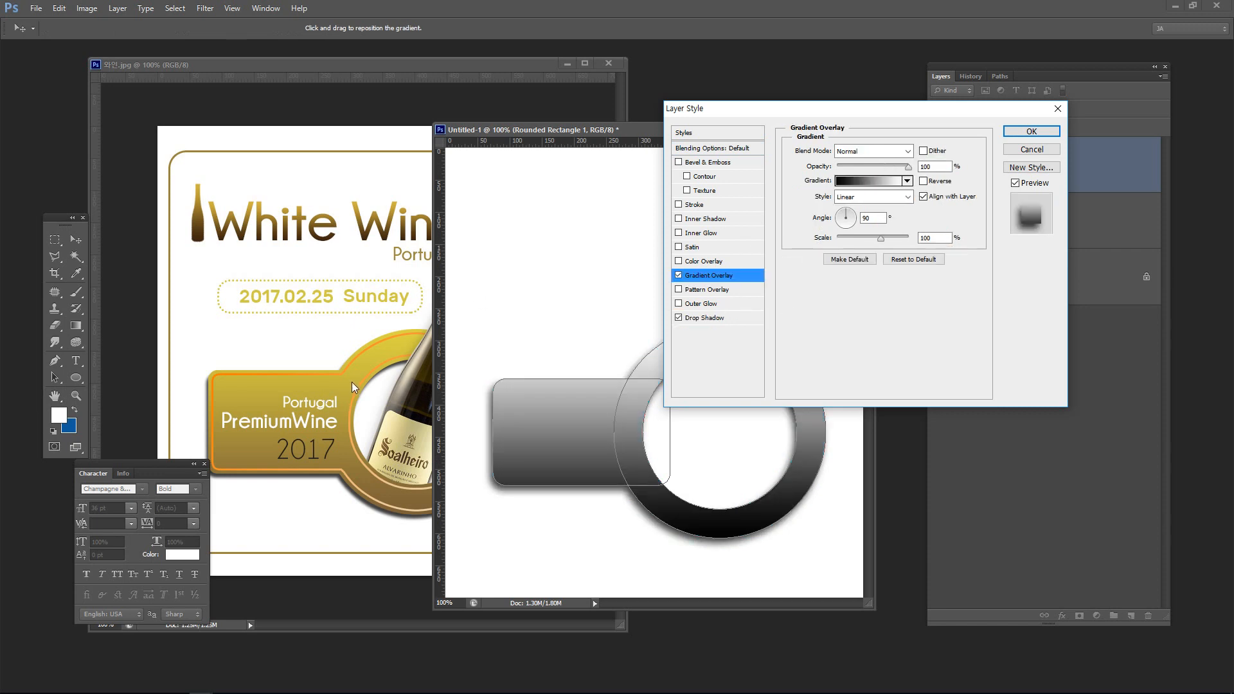
pyautogui.click(869, 181)
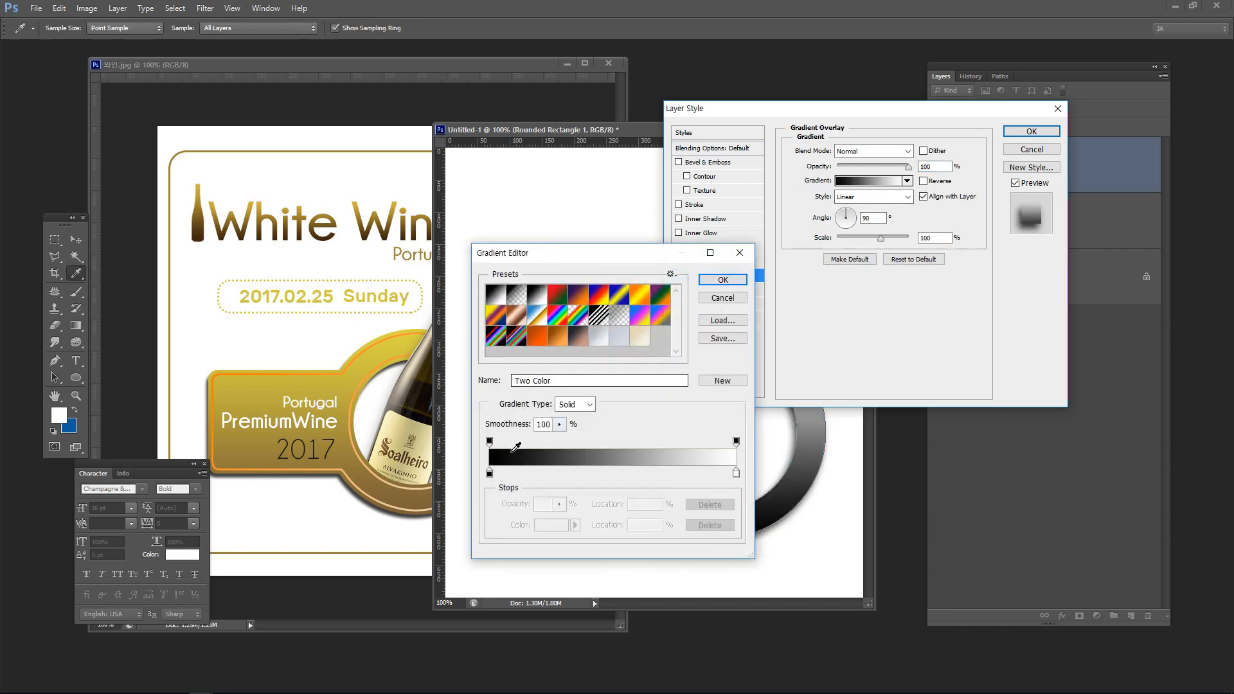
pyautogui.click(490, 474)
pyautogui.click(416, 500)
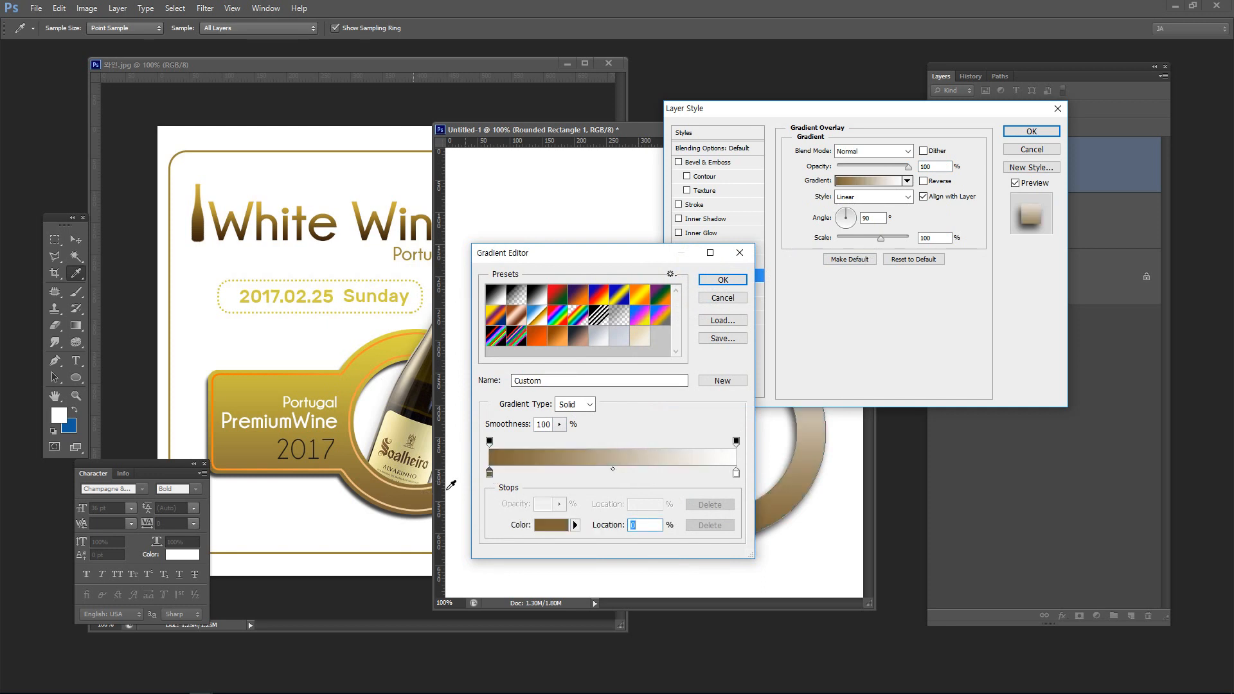
pyautogui.click(736, 473)
pyautogui.click(387, 348)
pyautogui.click(722, 280)
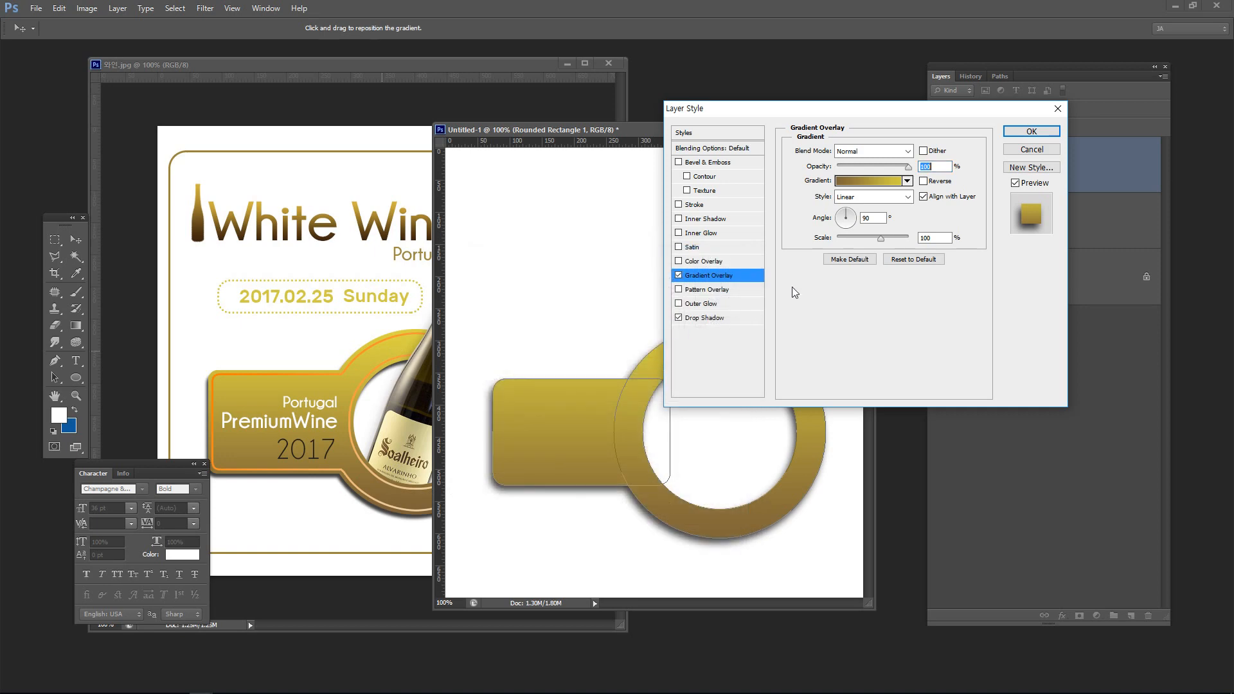
pyautogui.click(1028, 134)
pyautogui.click(1041, 314)
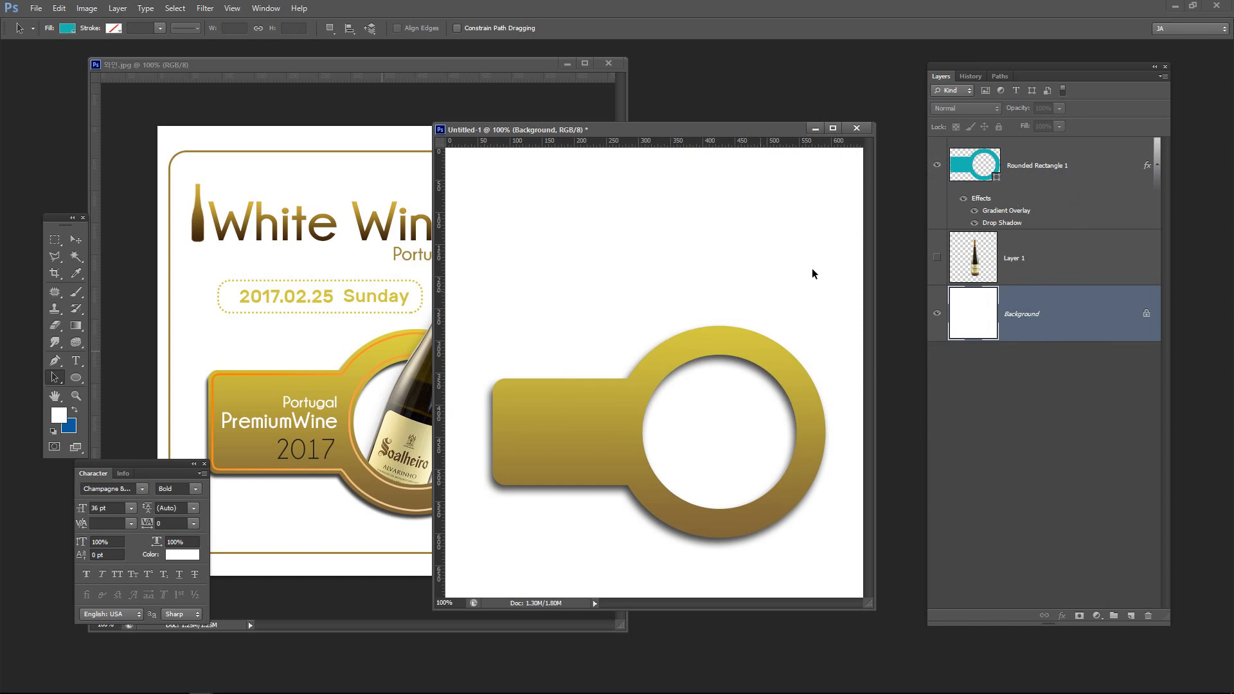
# Add a new empty layer directly above the Rounded Rectangle 1 layer
pyautogui.click(1082, 178)
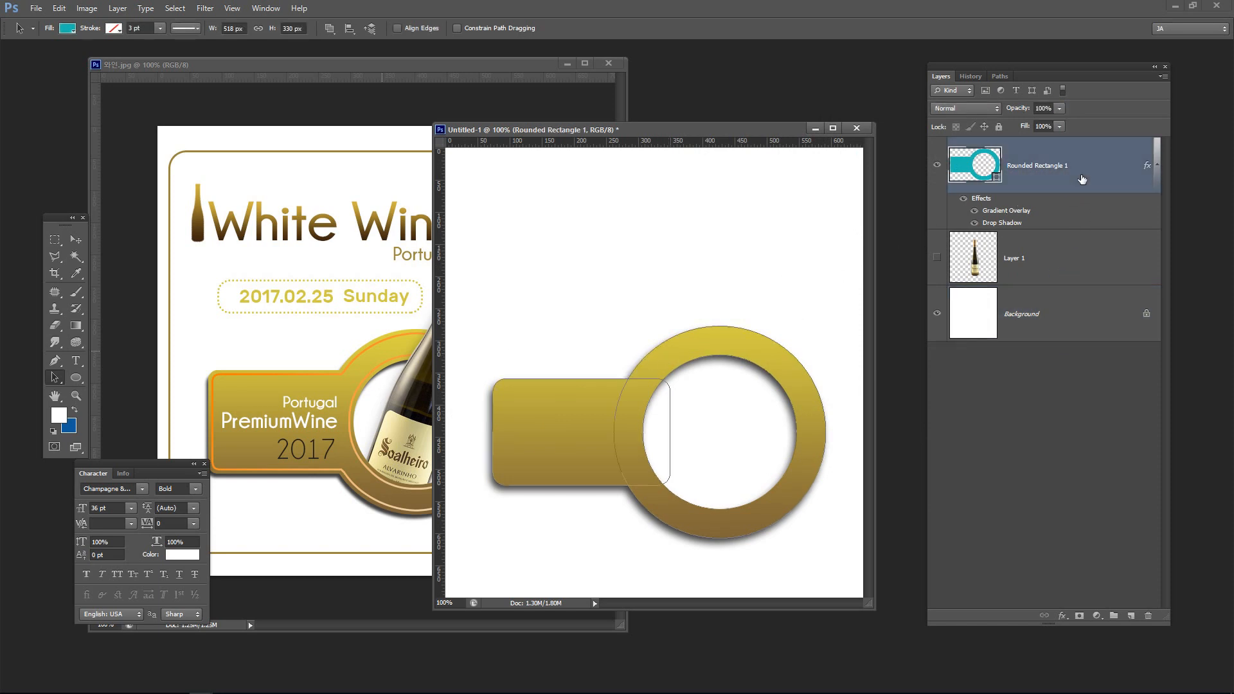
pyautogui.click(1129, 616)
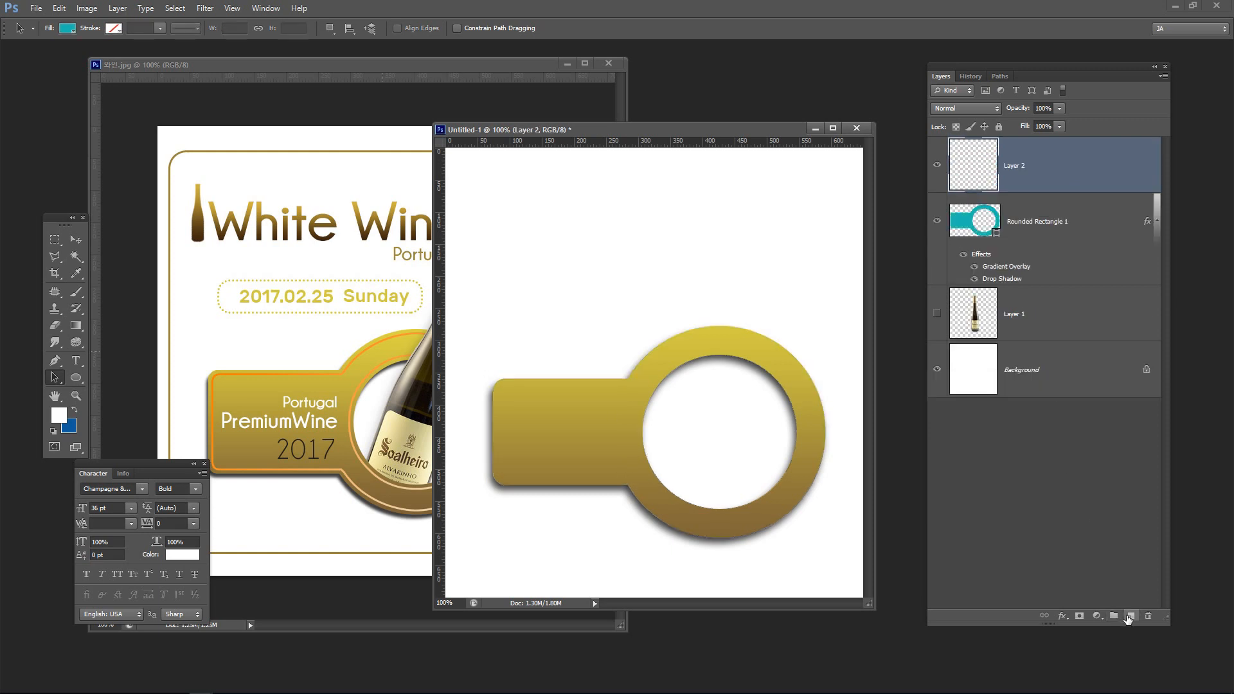
pyautogui.keyDown('ctrl'); pyautogui.click(973, 226); pyautogui.keyUp('ctrl')
pyautogui.hotkey('ctrl', 'd')
pyautogui.click(760, 350)
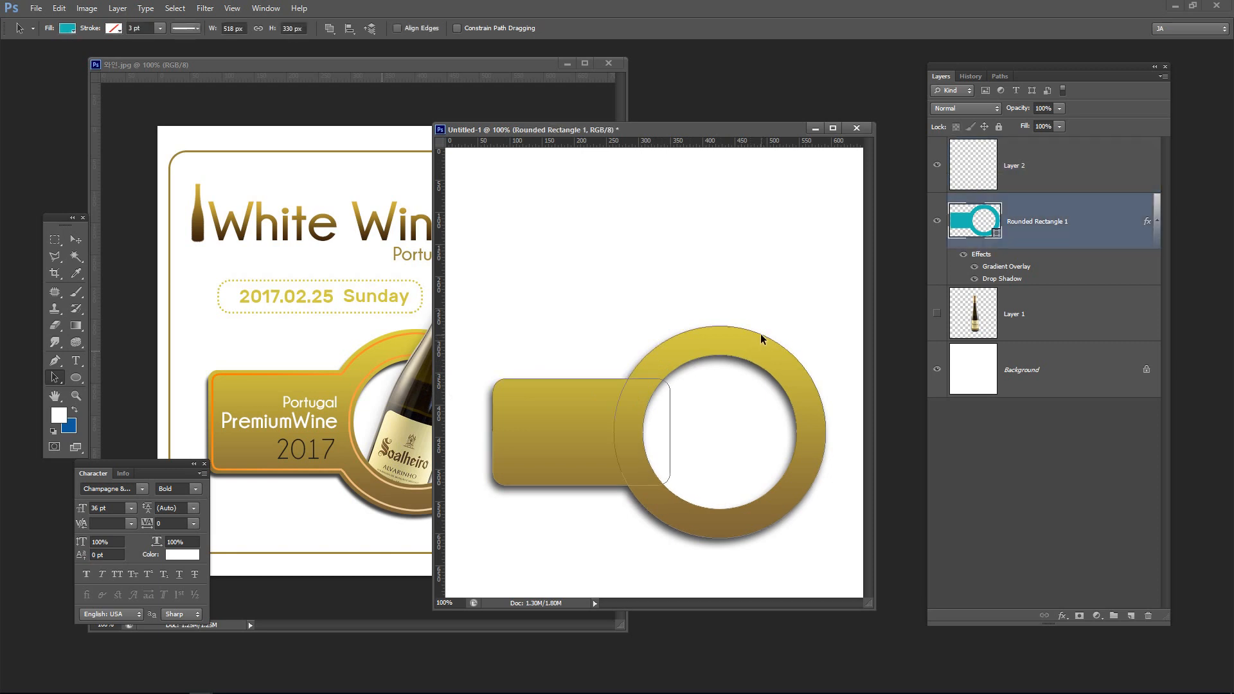
pyautogui.click(761, 335)
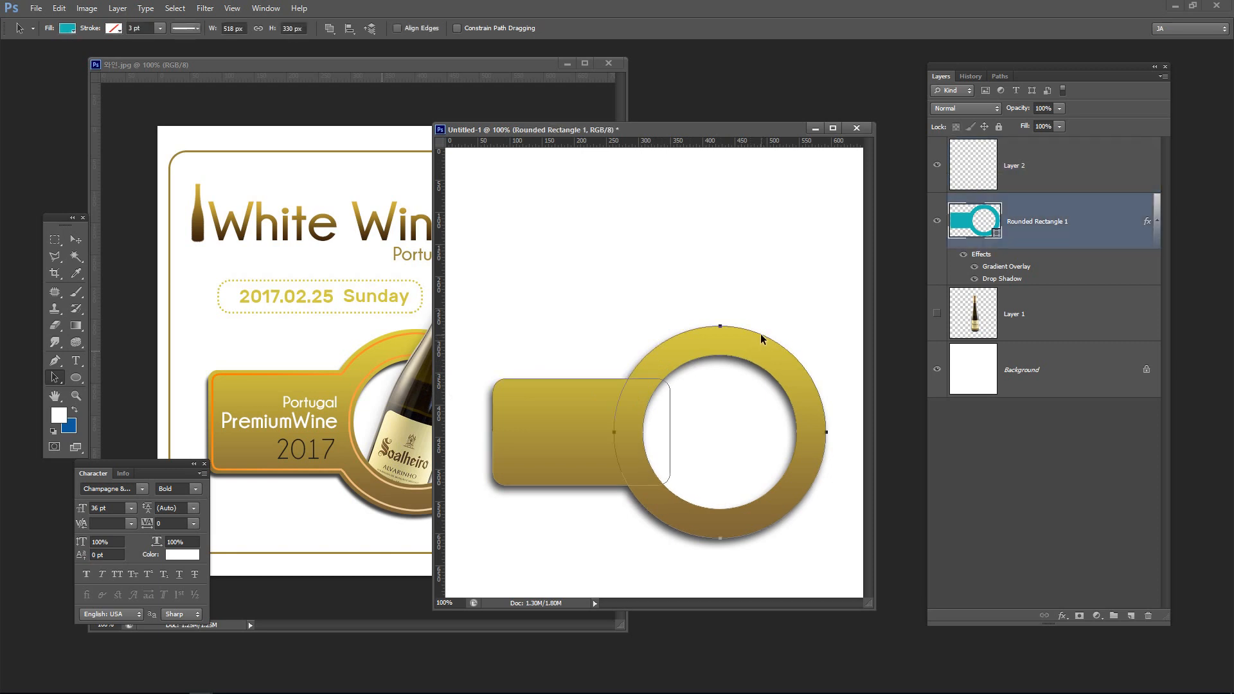
pyautogui.keyDown('ctrl'); pyautogui.click(979, 229); pyautogui.keyUp('ctrl')
pyautogui.hotkey('ctrl', 'd')
pyautogui.click(582, 378)
# Load the Rounded Rectangle 1 shape's outline as a selection and make Layer 2 the active layer
pyautogui.keyDown('ctrl'); pyautogui.click(972, 232); pyautogui.keyUp('ctrl')
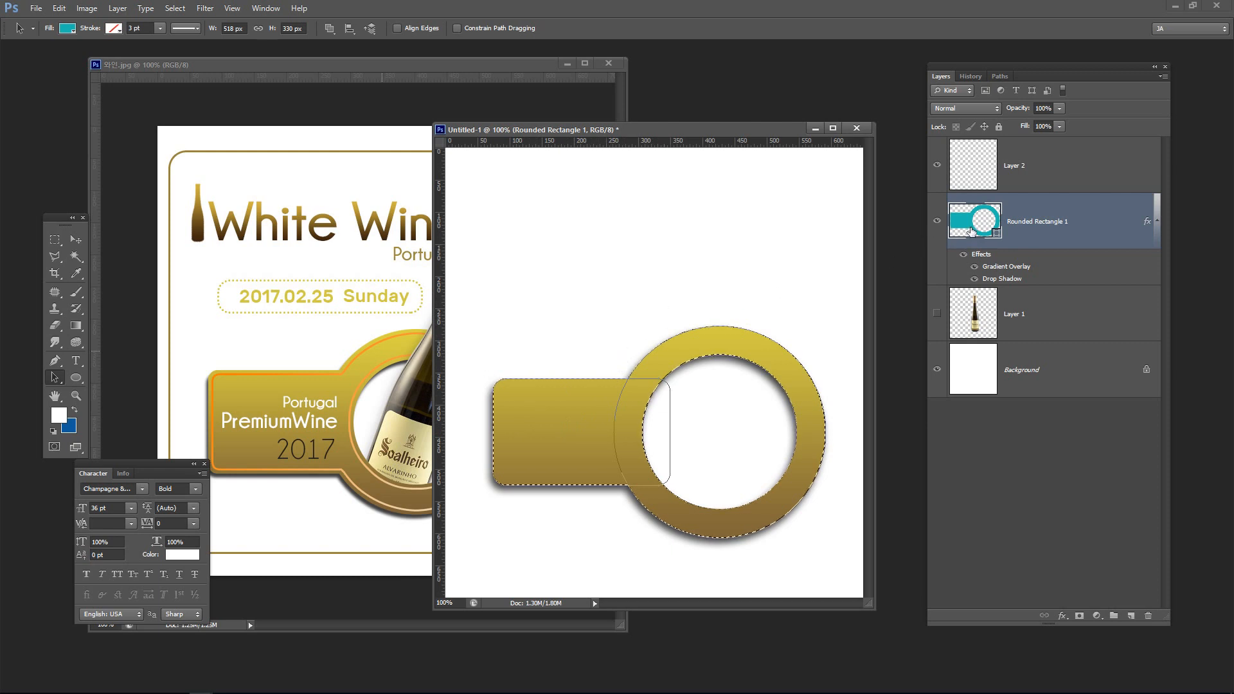
pyautogui.click(1046, 174)
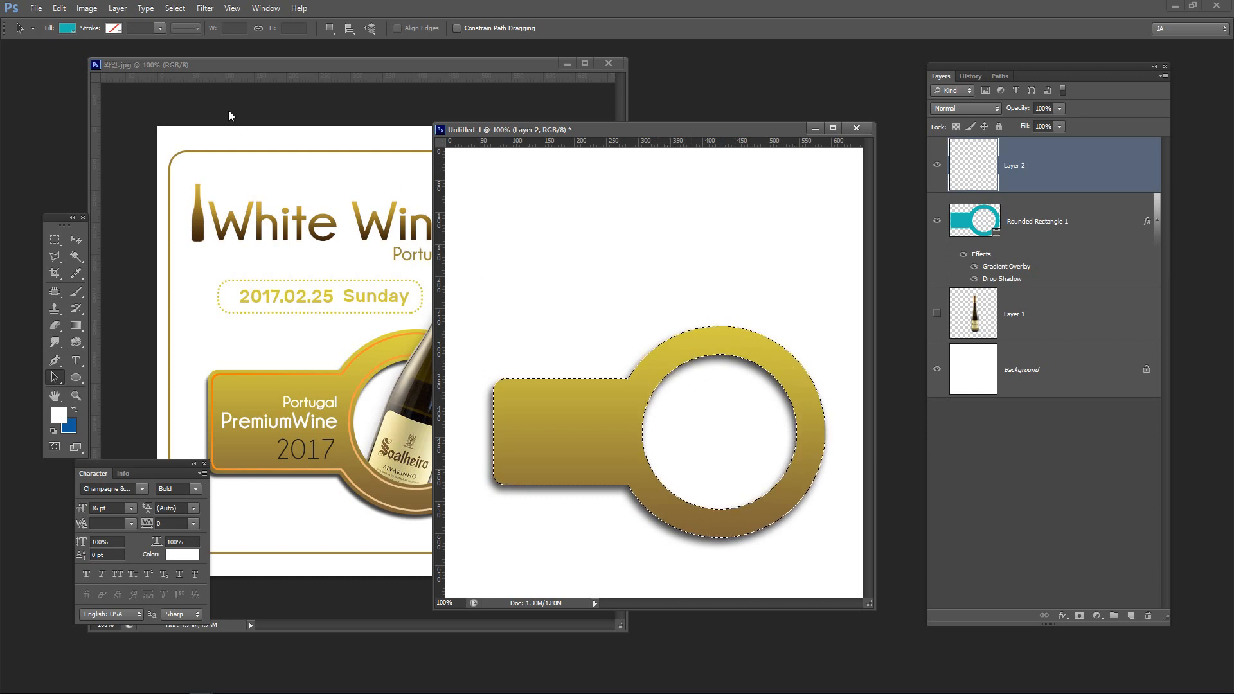
# Try contracting the badge-shaped selection by 5 pixels and undo it
pyautogui.click(181, 15)
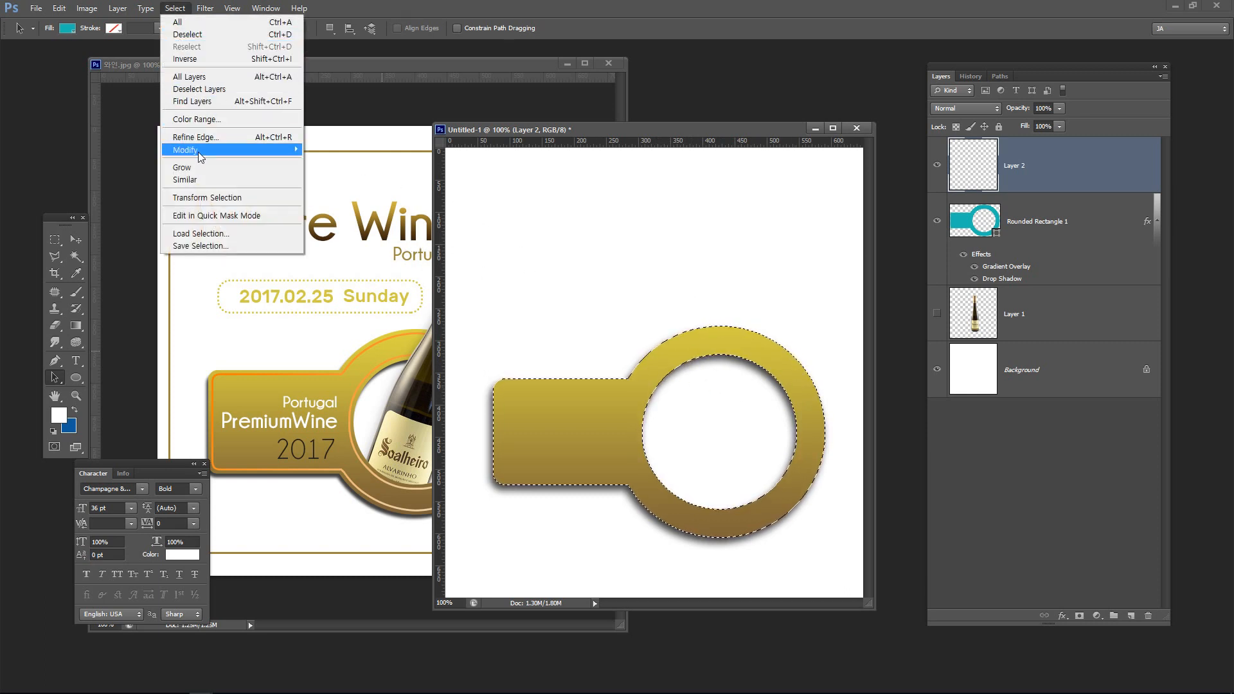
pyautogui.moveTo(272, 154)
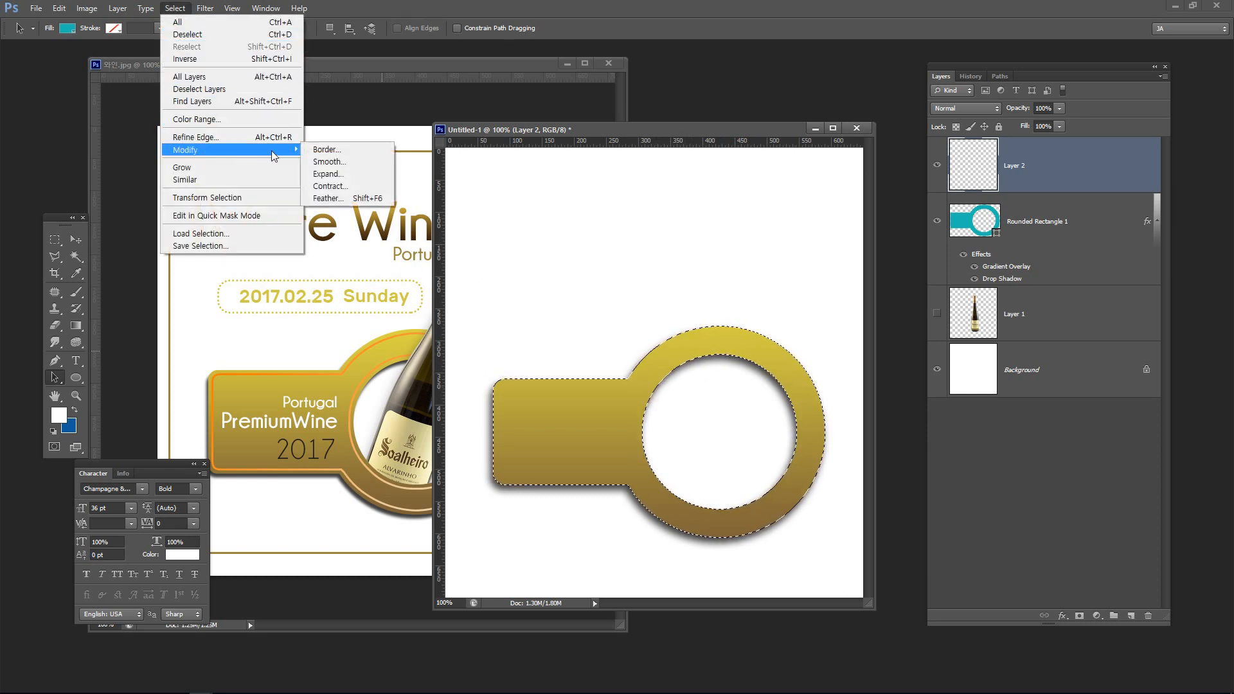
pyautogui.click(343, 187)
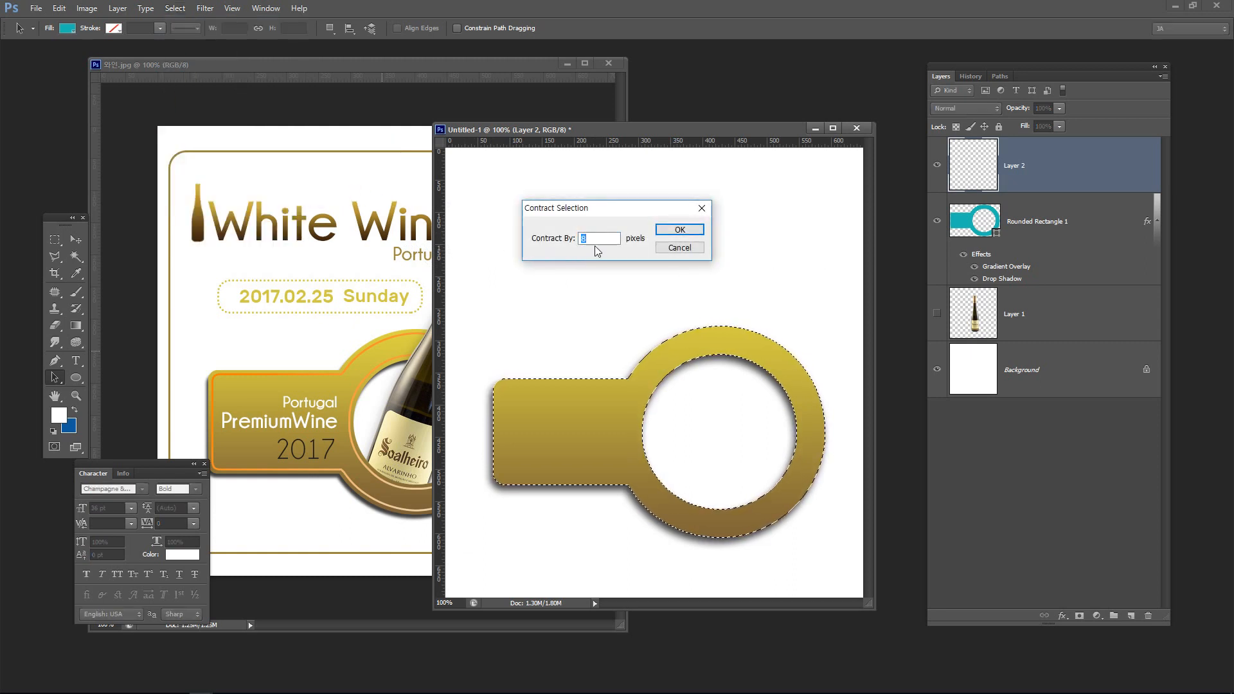
pyautogui.write('5')
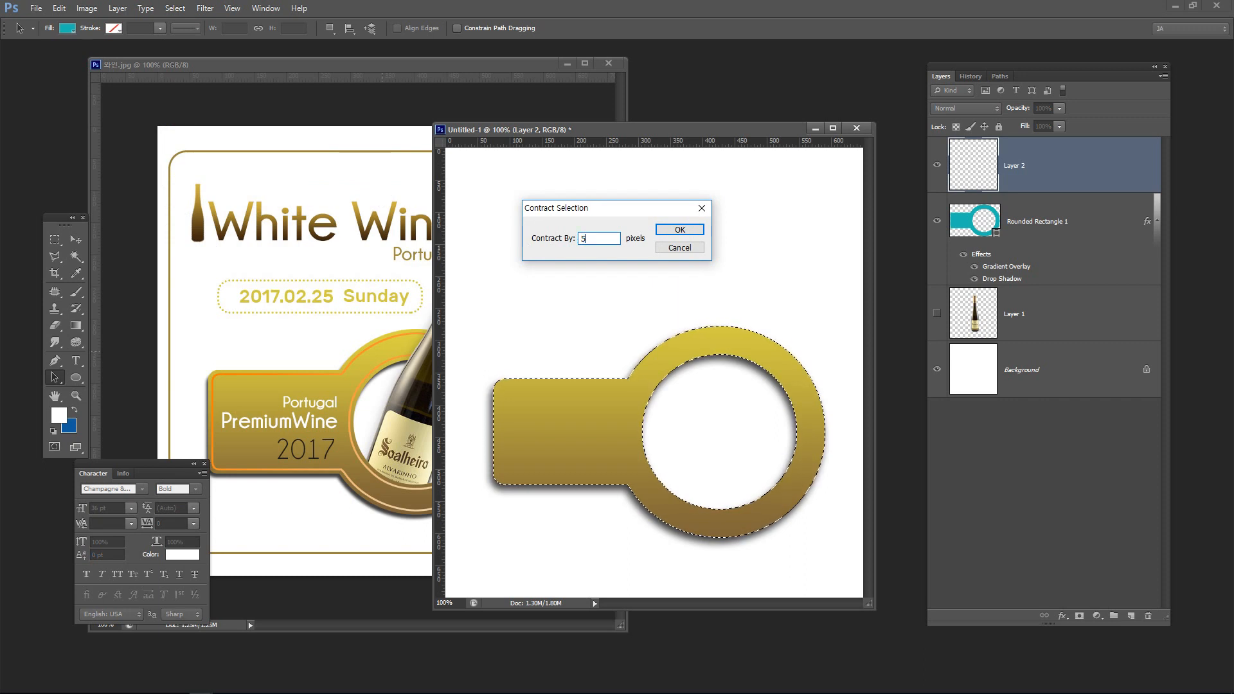
pyautogui.click(669, 229)
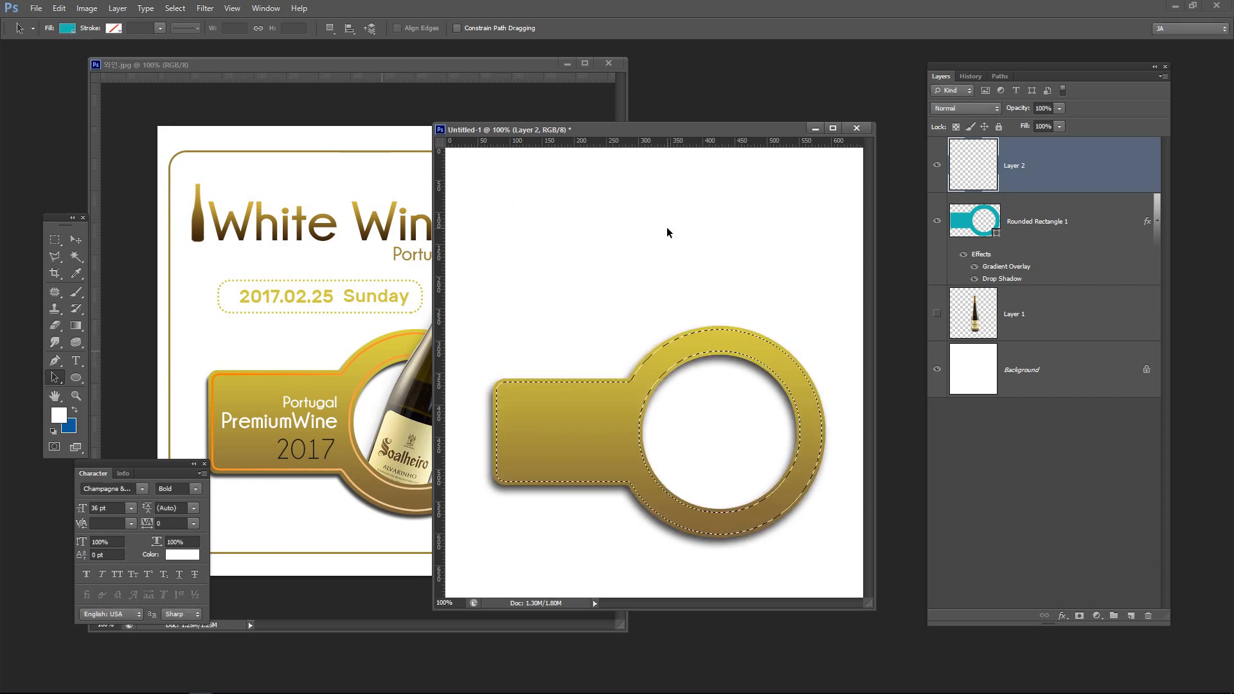
pyautogui.hotkey('ctrl', 'z')
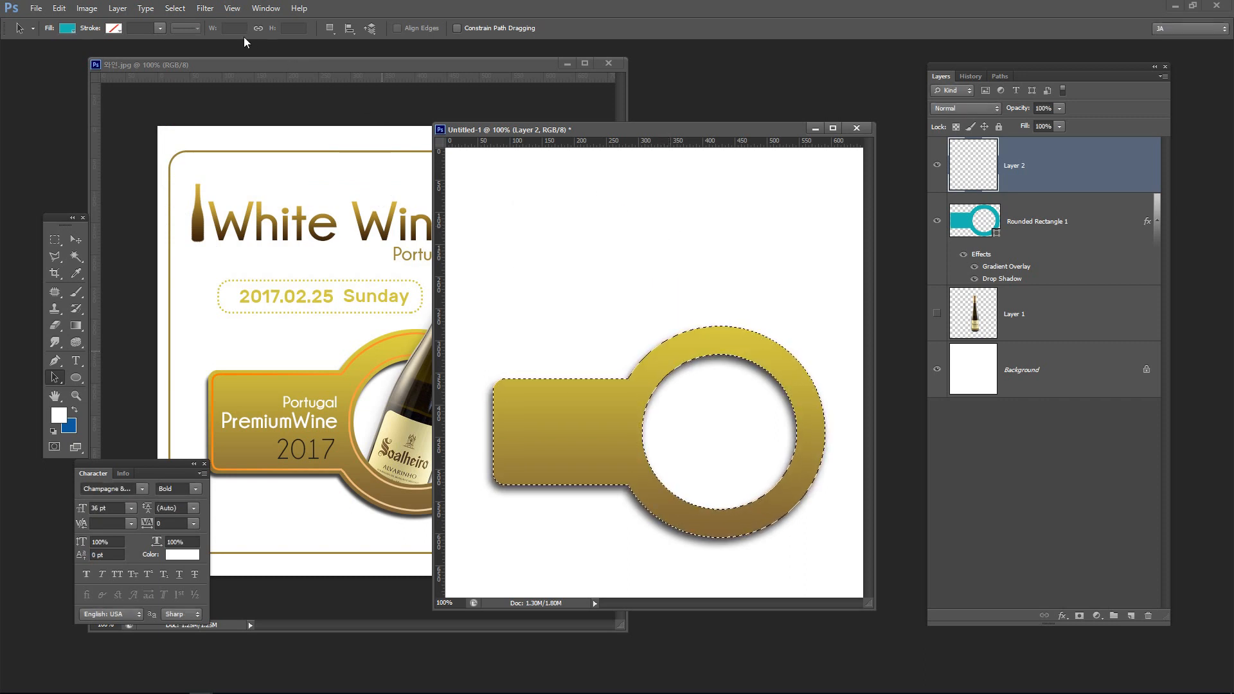
# Contract the badge-shaped selection by 6 pixels
pyautogui.click(174, 7)
pyautogui.moveTo(230, 150)
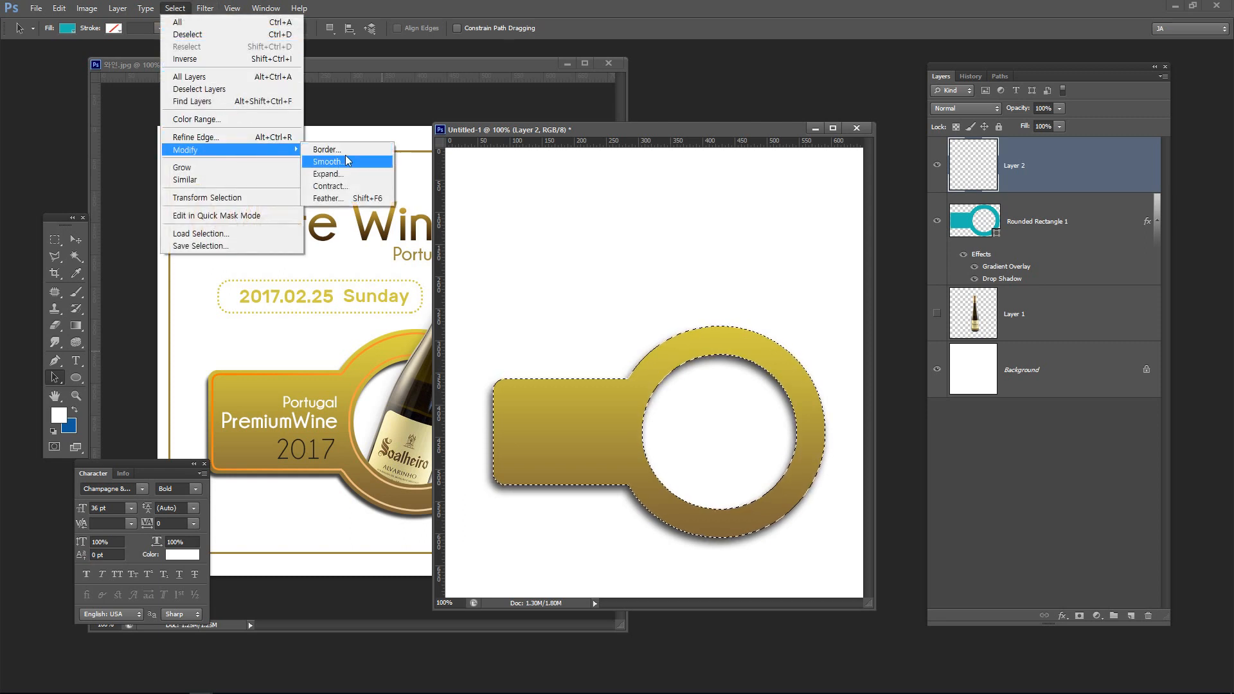
pyautogui.click(348, 185)
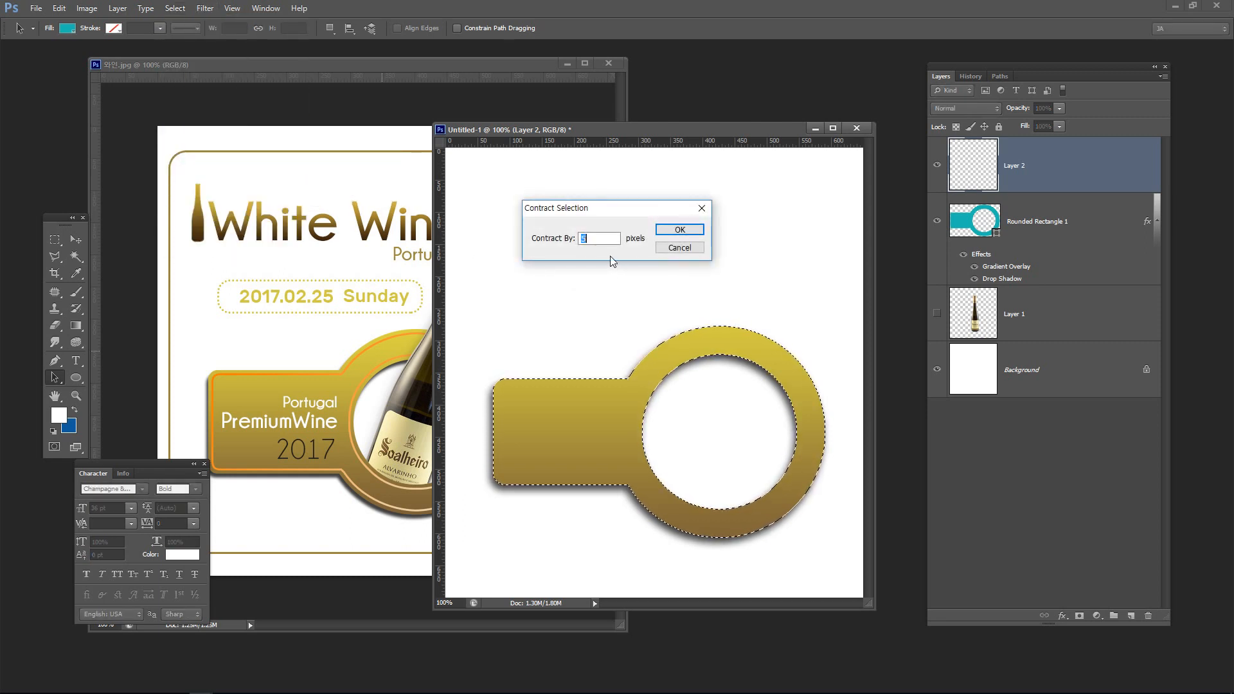
pyautogui.write('6')
pyautogui.click(686, 230)
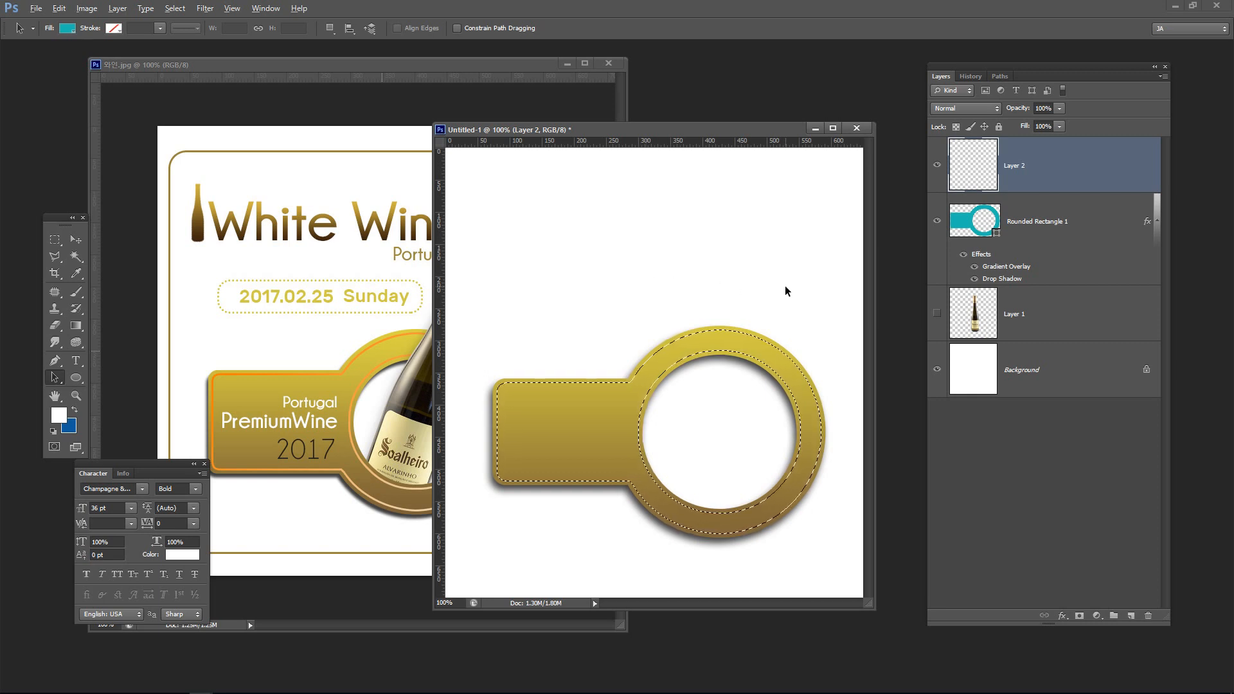
# Fill the contracted selection on Layer 2 with the blue background color and deselect it
pyautogui.hotkey('alt', 'BackSpace')
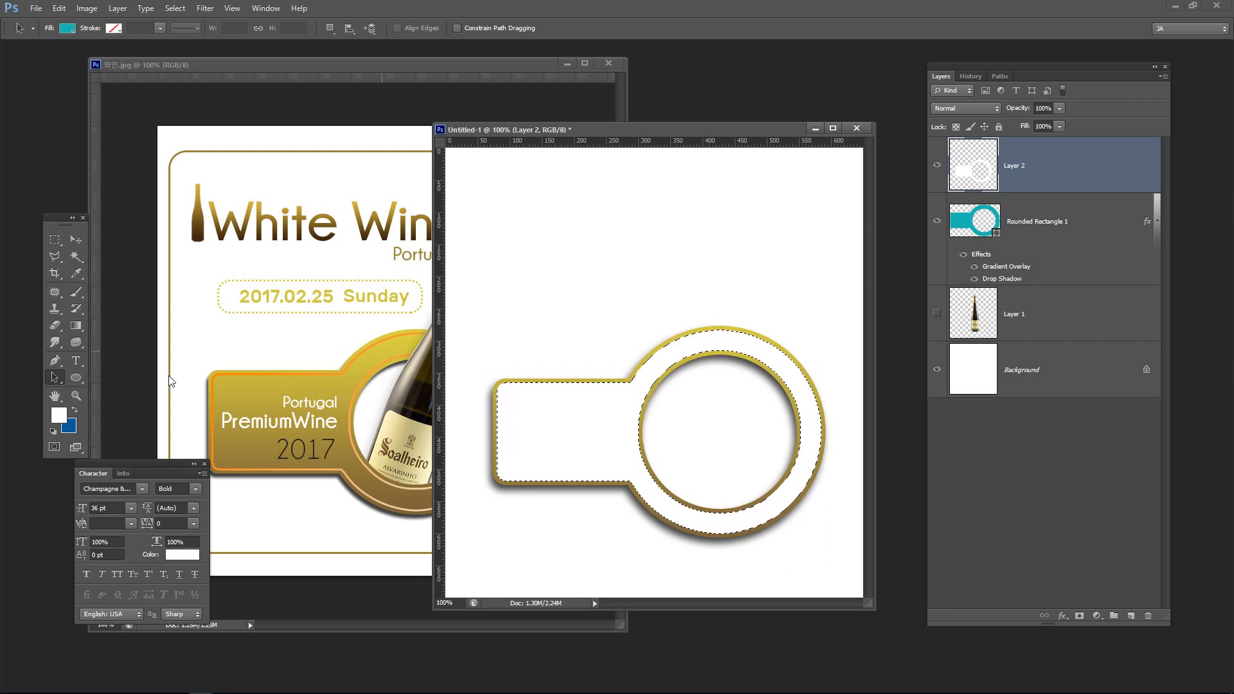
pyautogui.hotkey('ctrl', 'BackSpace')
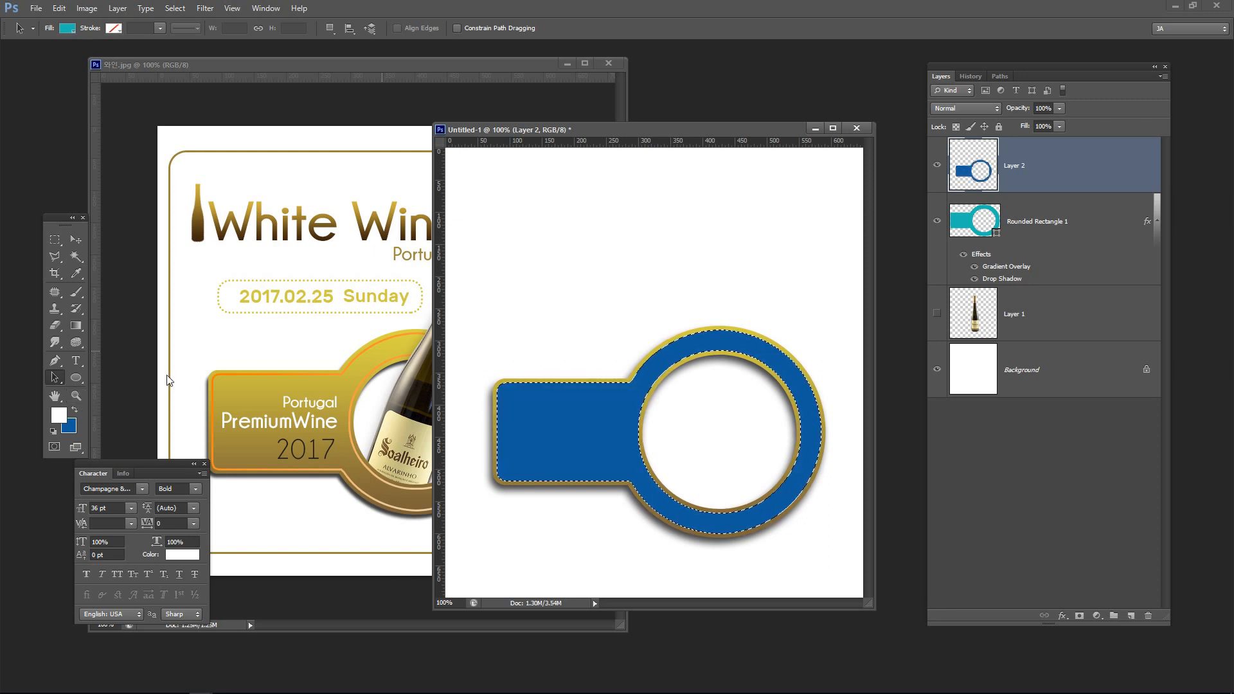
pyautogui.hotkey('ctrl', 'd')
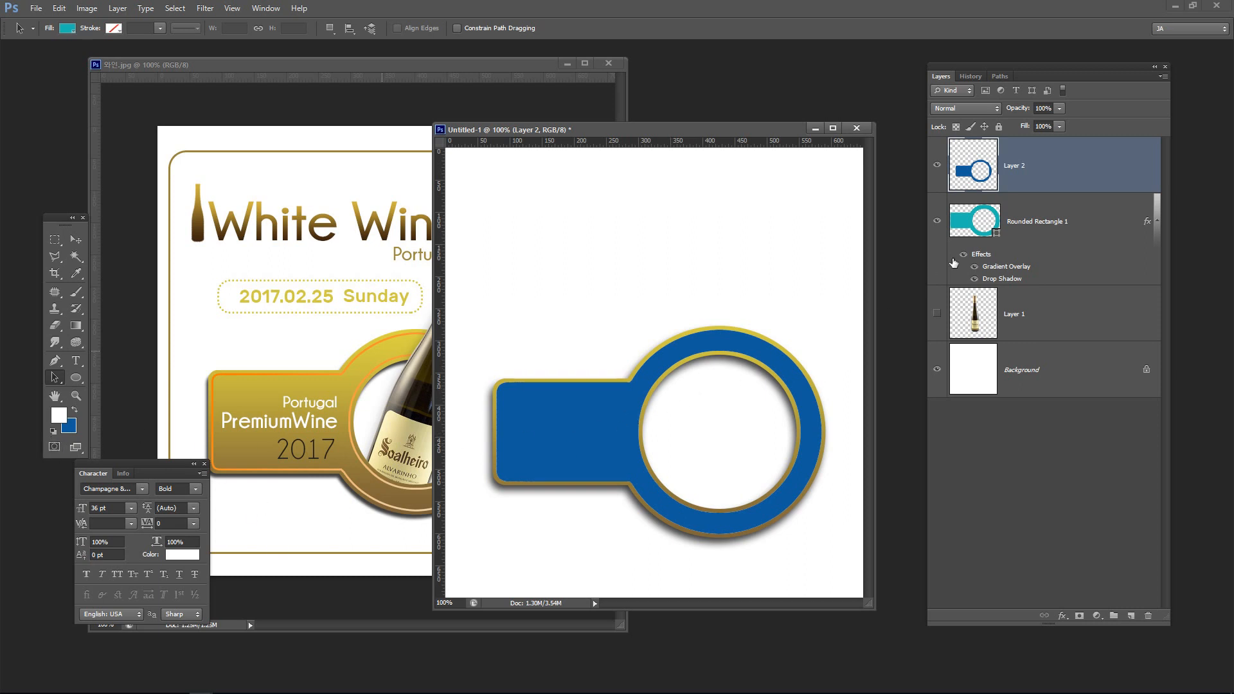
# Add a Stroke effect to Layer 2 with position Inside and size 6 px
pyautogui.doubleClick(1050, 184)
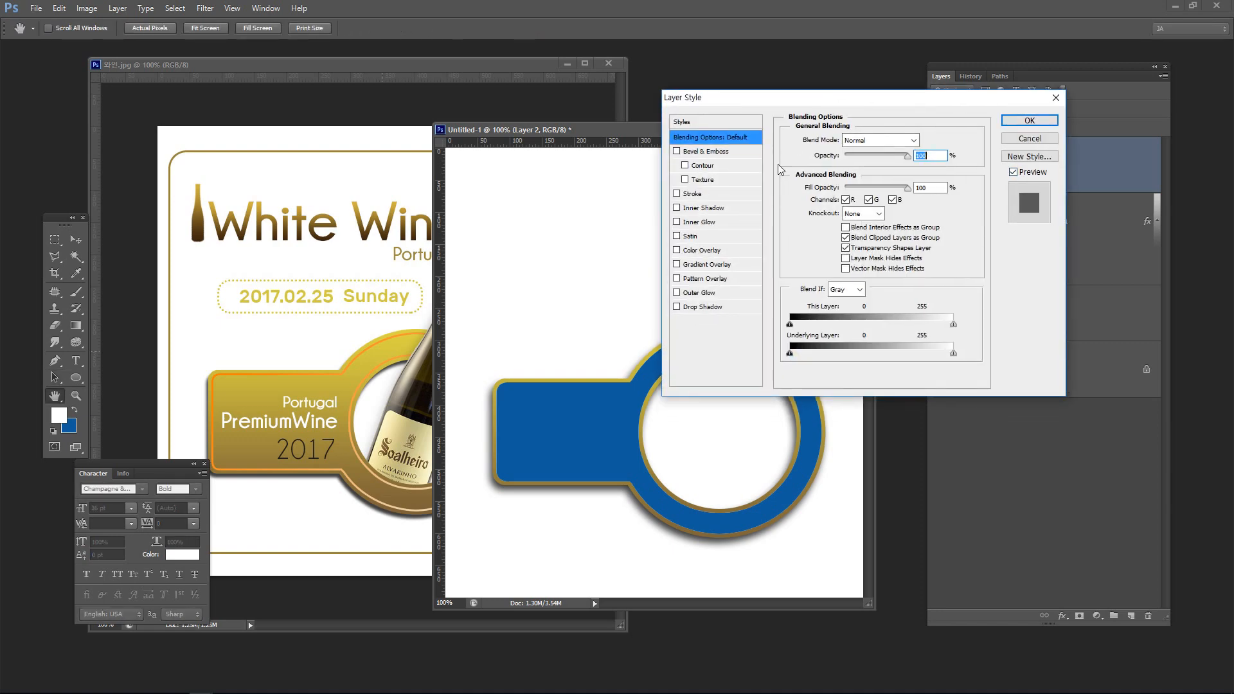
pyautogui.click(692, 193)
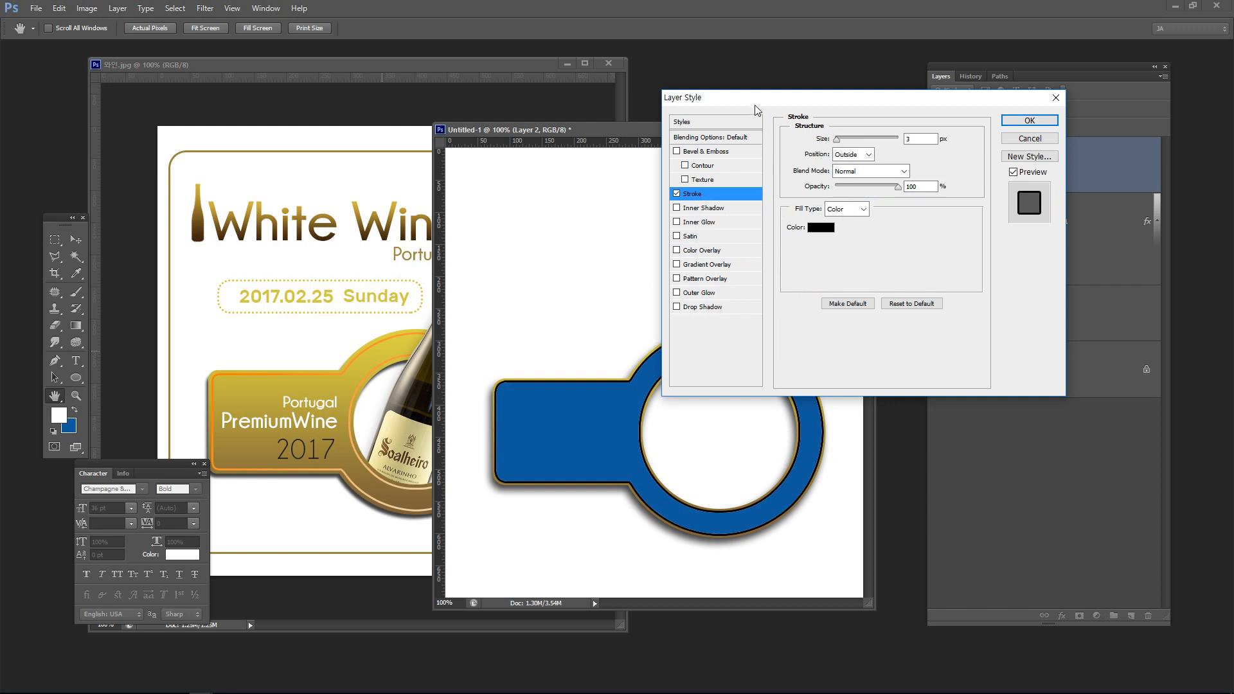
pyautogui.moveTo(755, 100); pyautogui.dragTo(777, 100)
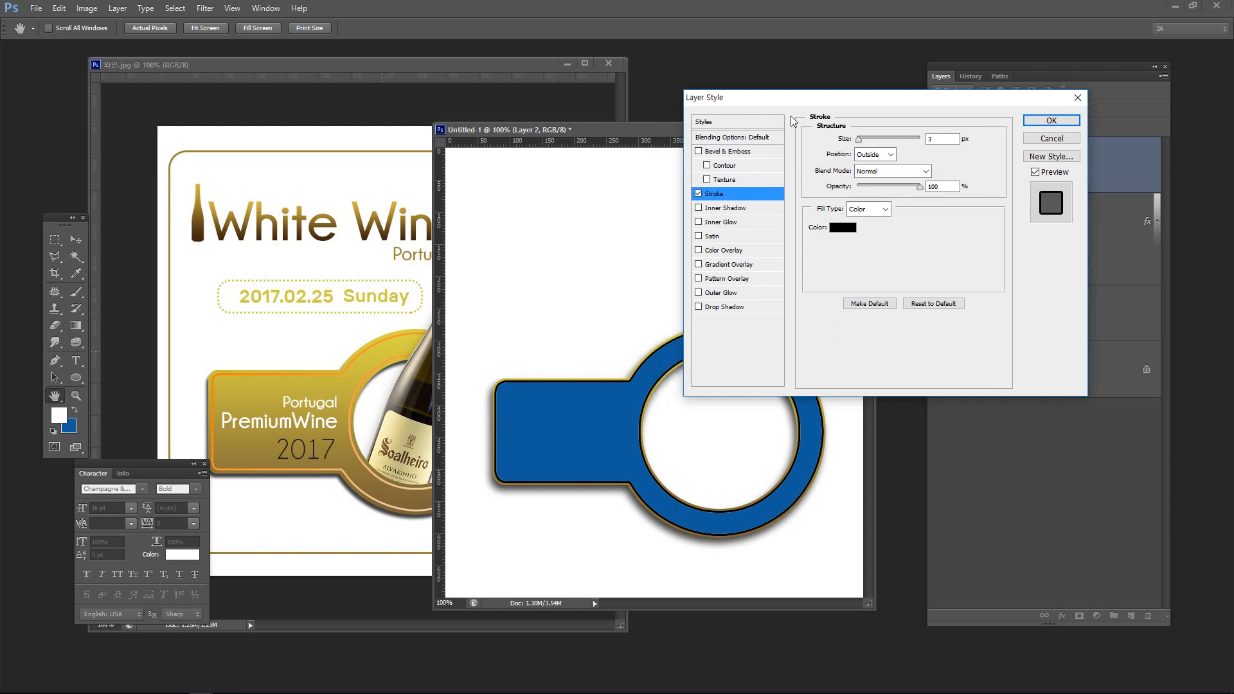
pyautogui.click(890, 154)
pyautogui.click(882, 179)
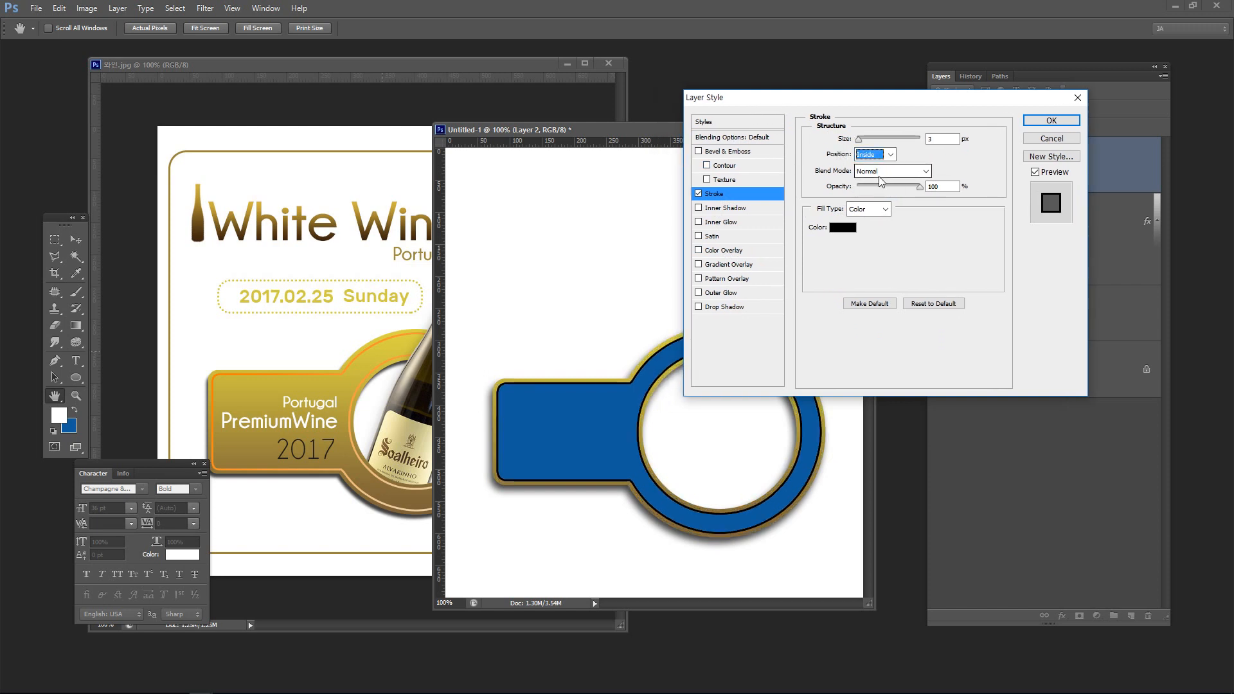
pyautogui.moveTo(859, 140); pyautogui.dragTo(860, 141)
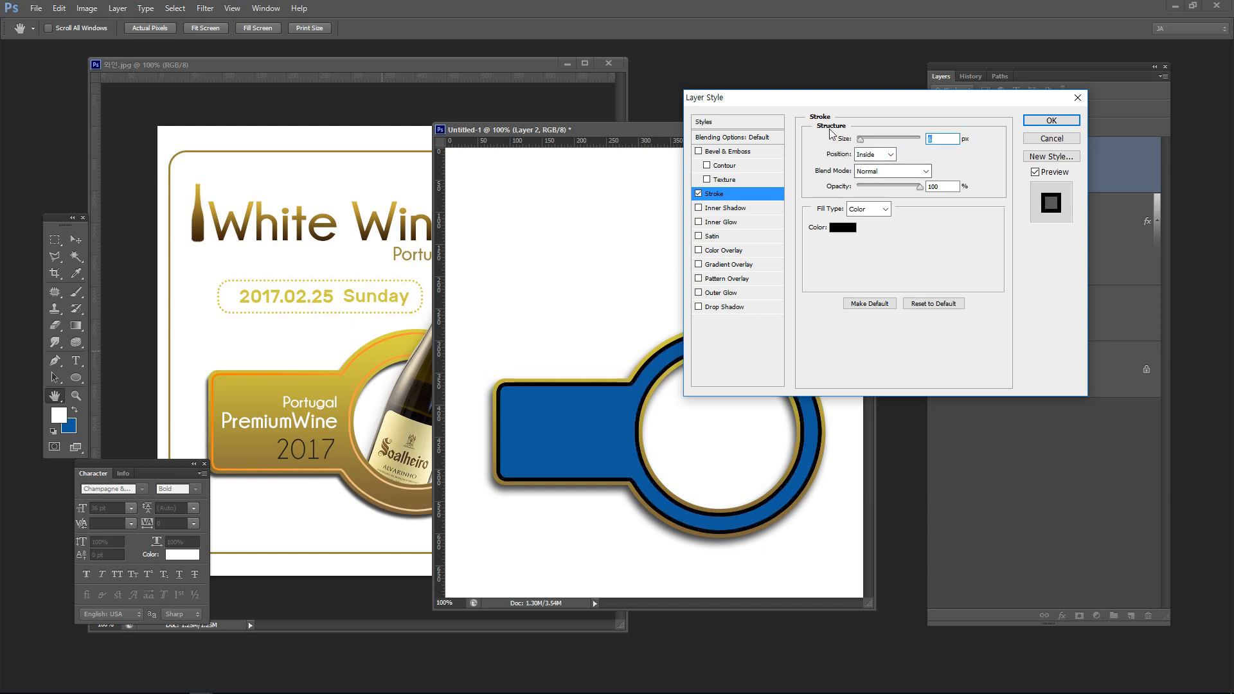
pyautogui.moveTo(830, 101); pyautogui.dragTo(829, 85)
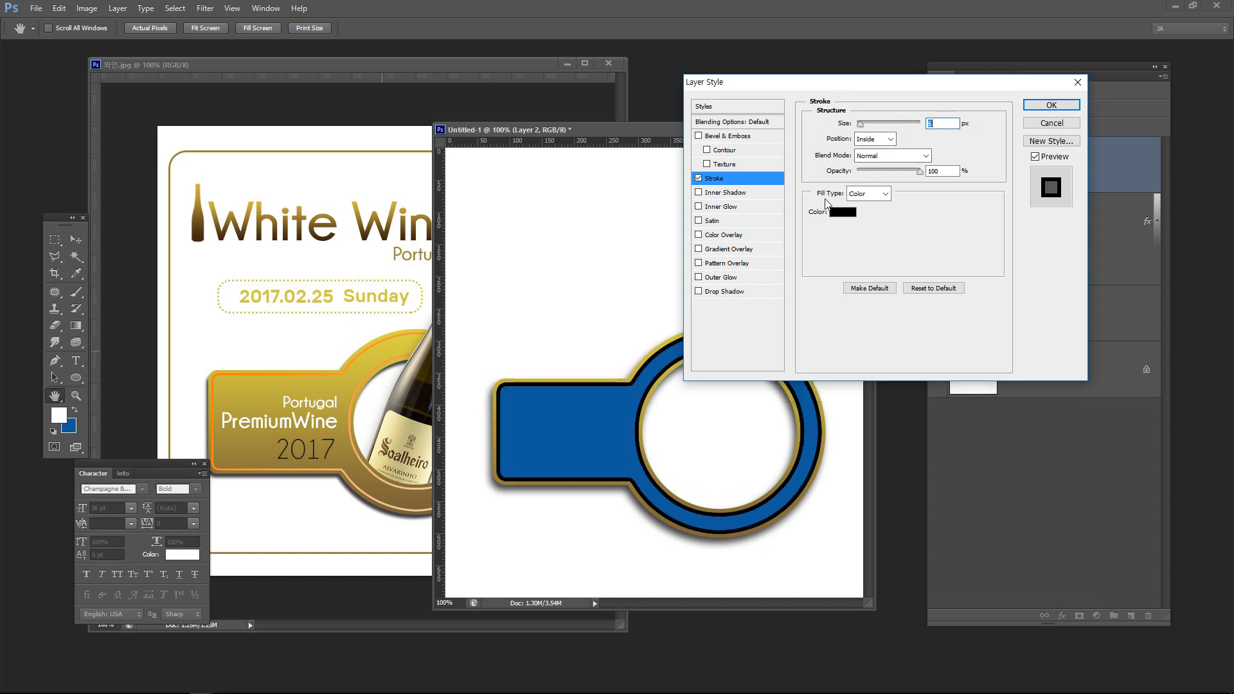
# Set the stroke's fill type to Gradient, running from light orange to bright orange sampled from the reference badge's inner outline
pyautogui.click(885, 194)
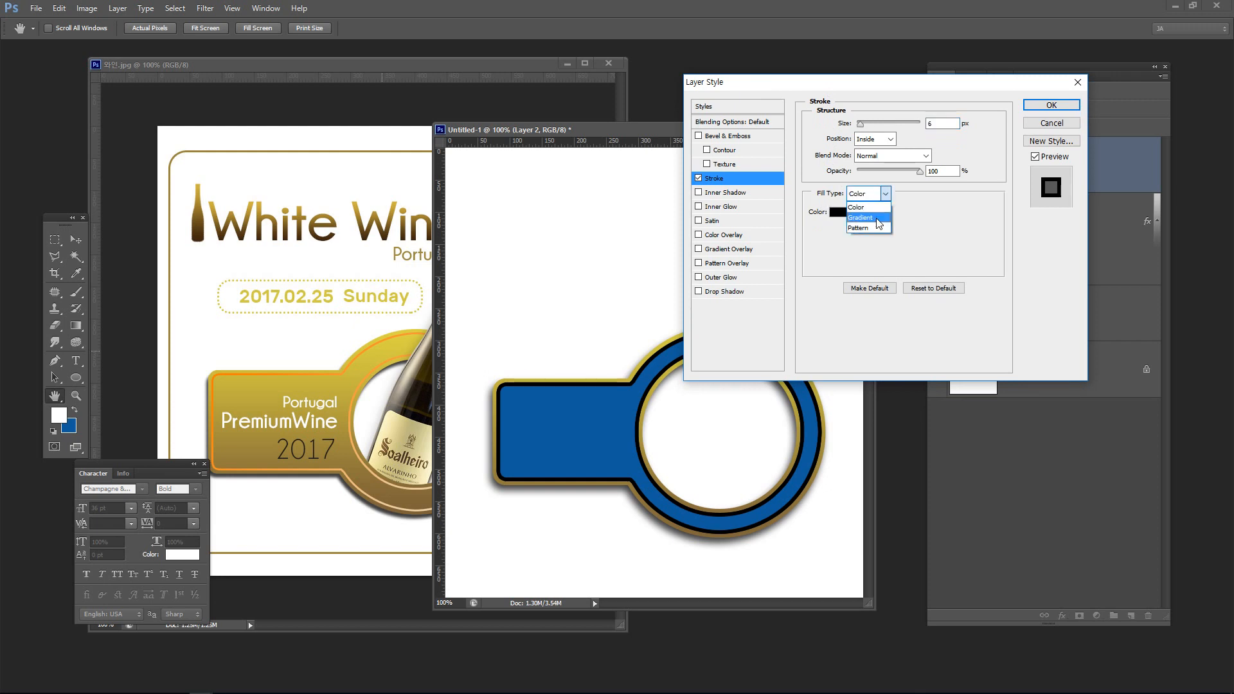
pyautogui.click(879, 219)
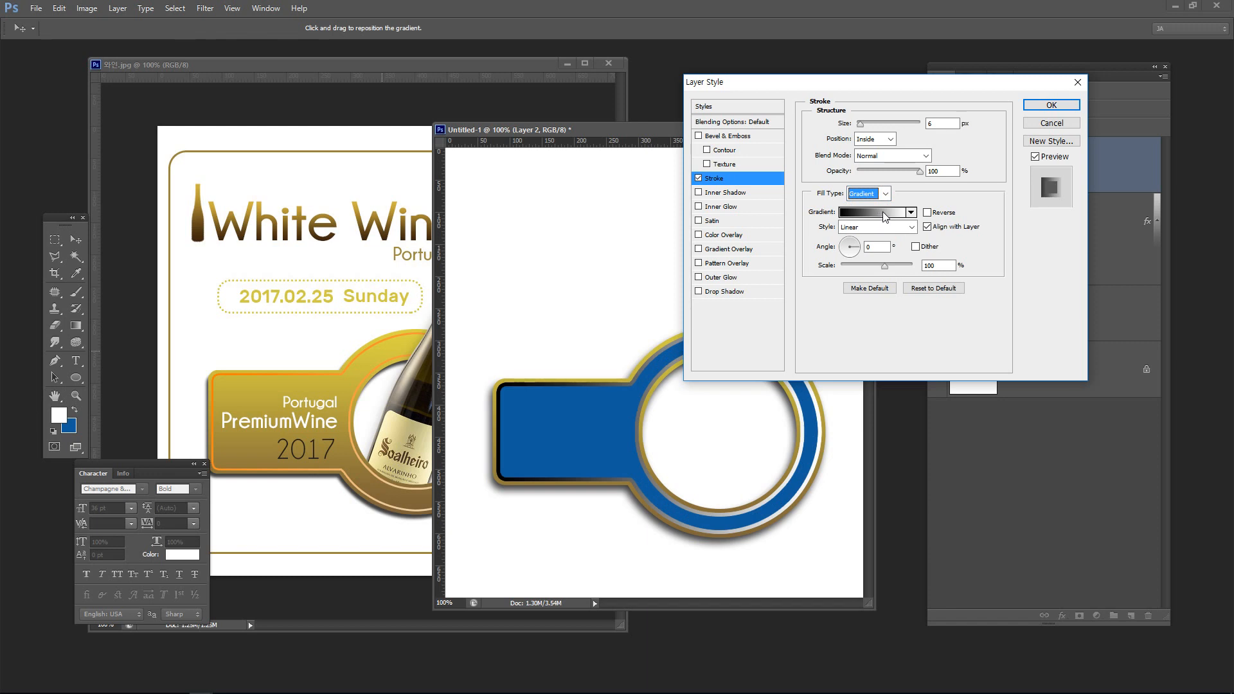
pyautogui.click(885, 216)
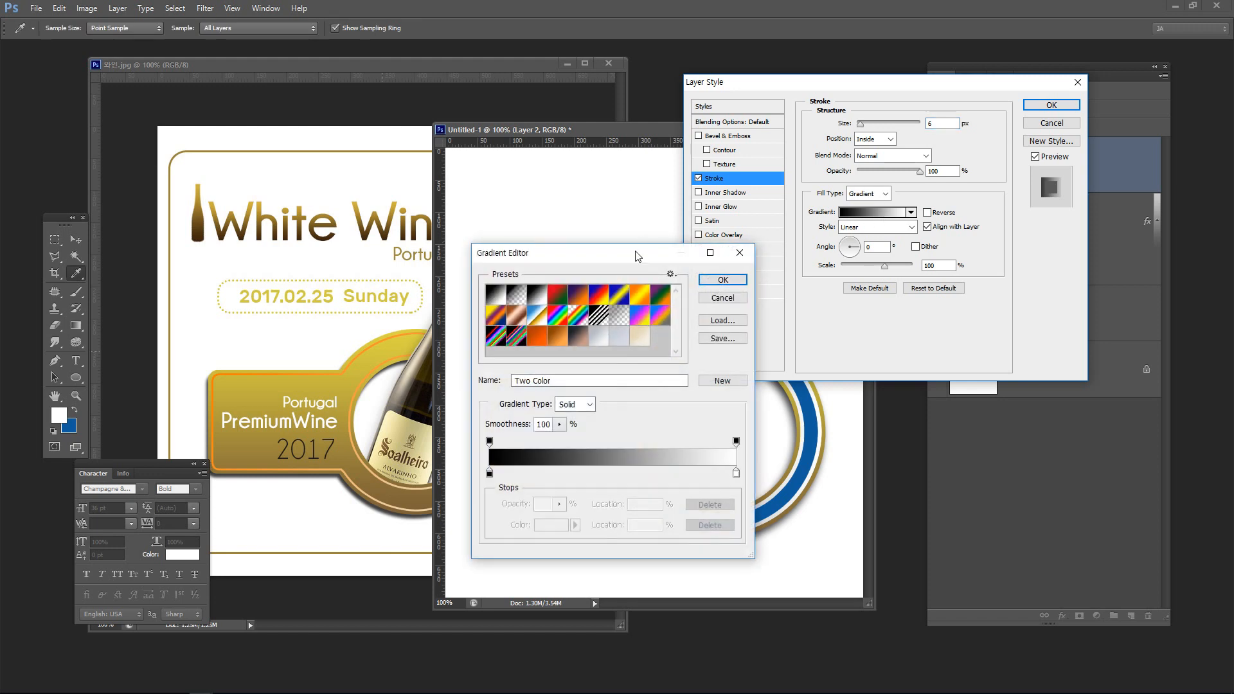
pyautogui.moveTo(632, 249); pyautogui.dragTo(710, 137)
pyautogui.click(562, 353)
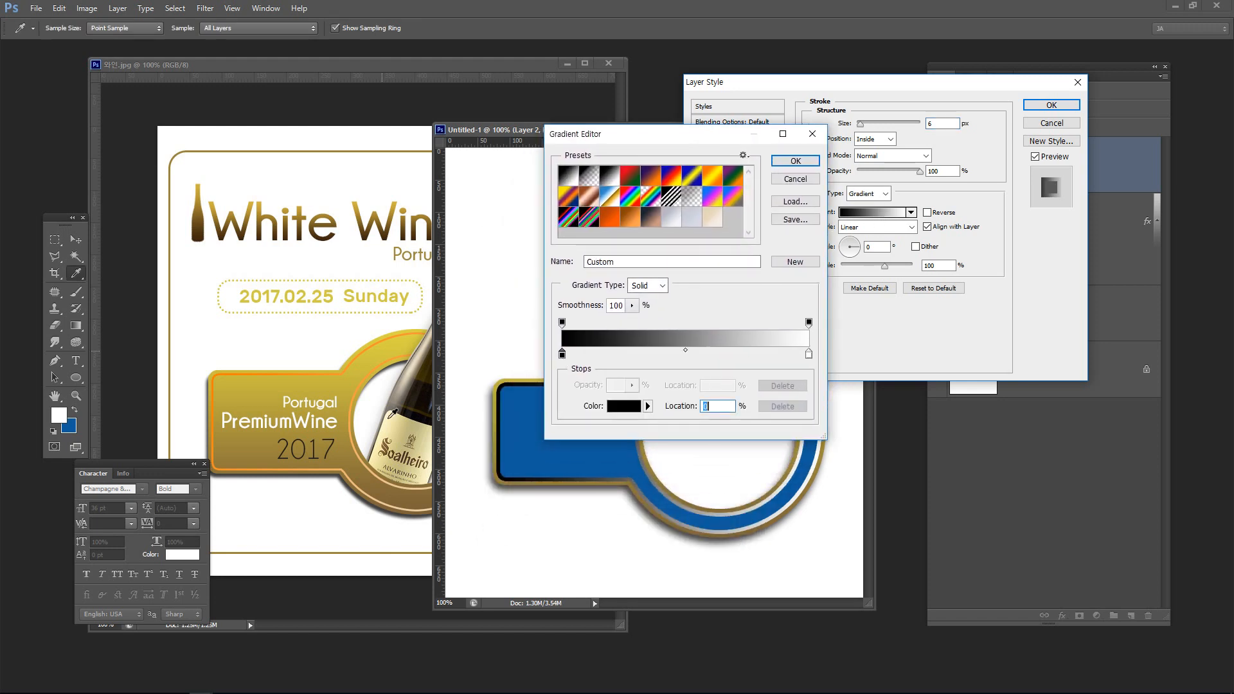
pyautogui.click(340, 468)
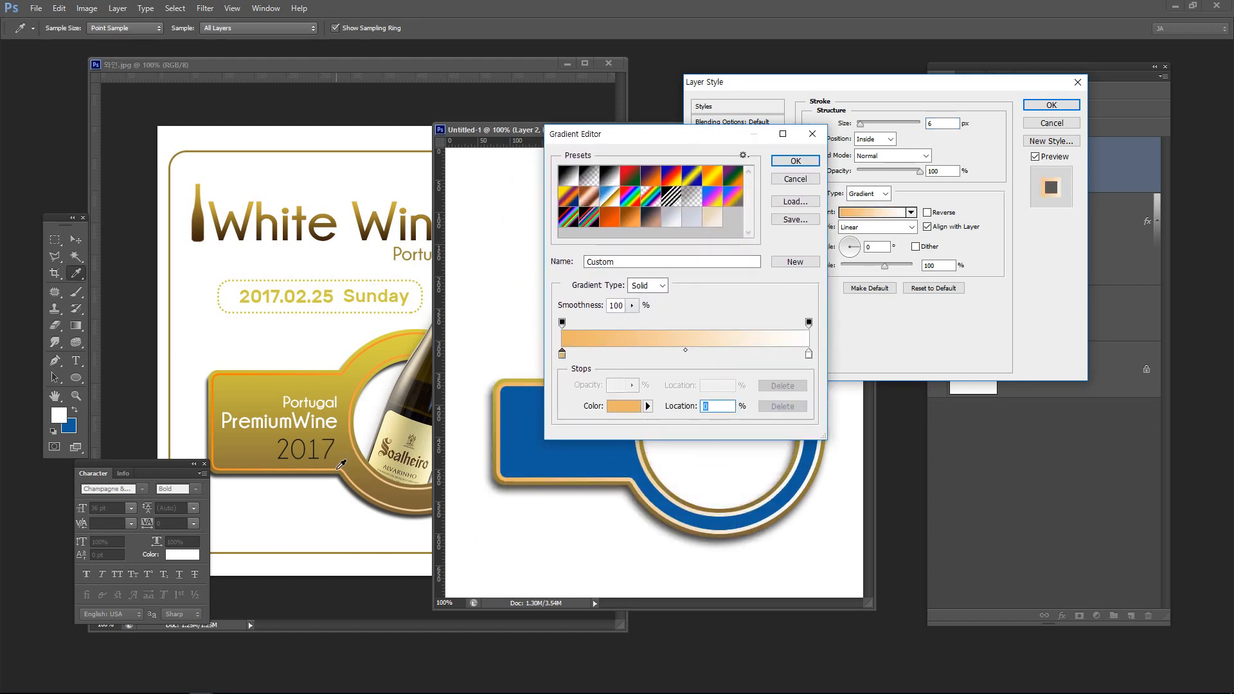
pyautogui.click(808, 353)
pyautogui.click(375, 346)
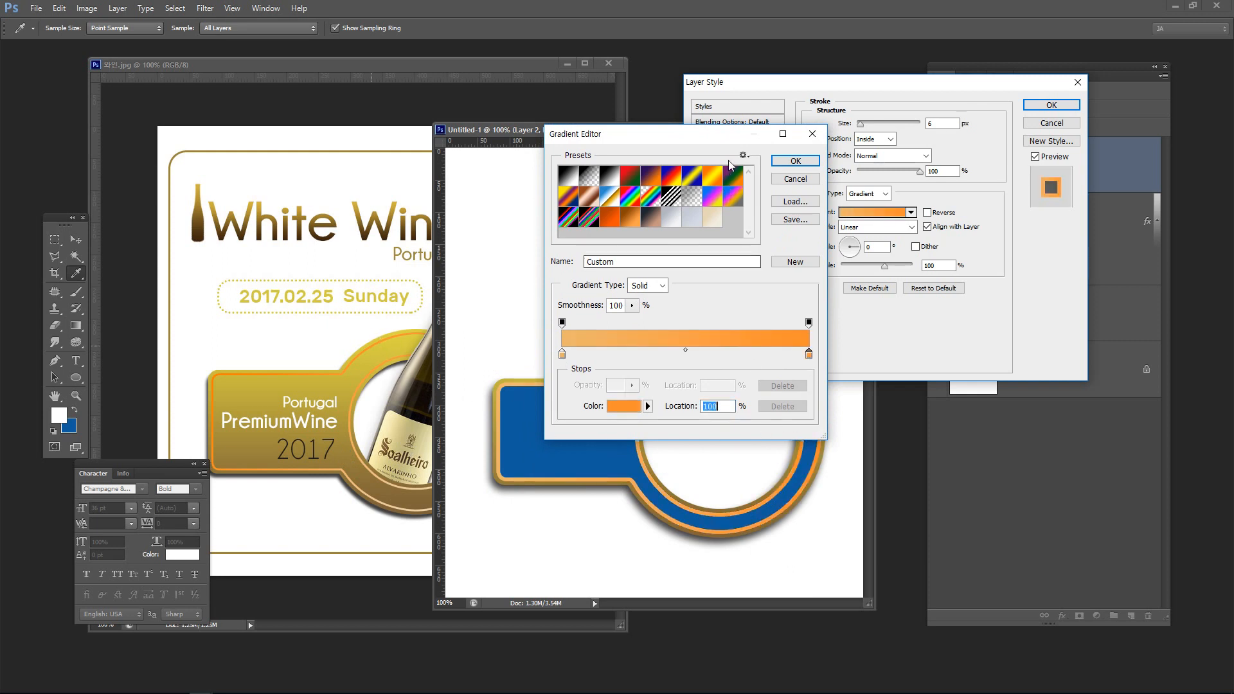
# Open the color of the stroke gradient's starting stop for editing
pyautogui.moveTo(696, 134); pyautogui.dragTo(594, 124)
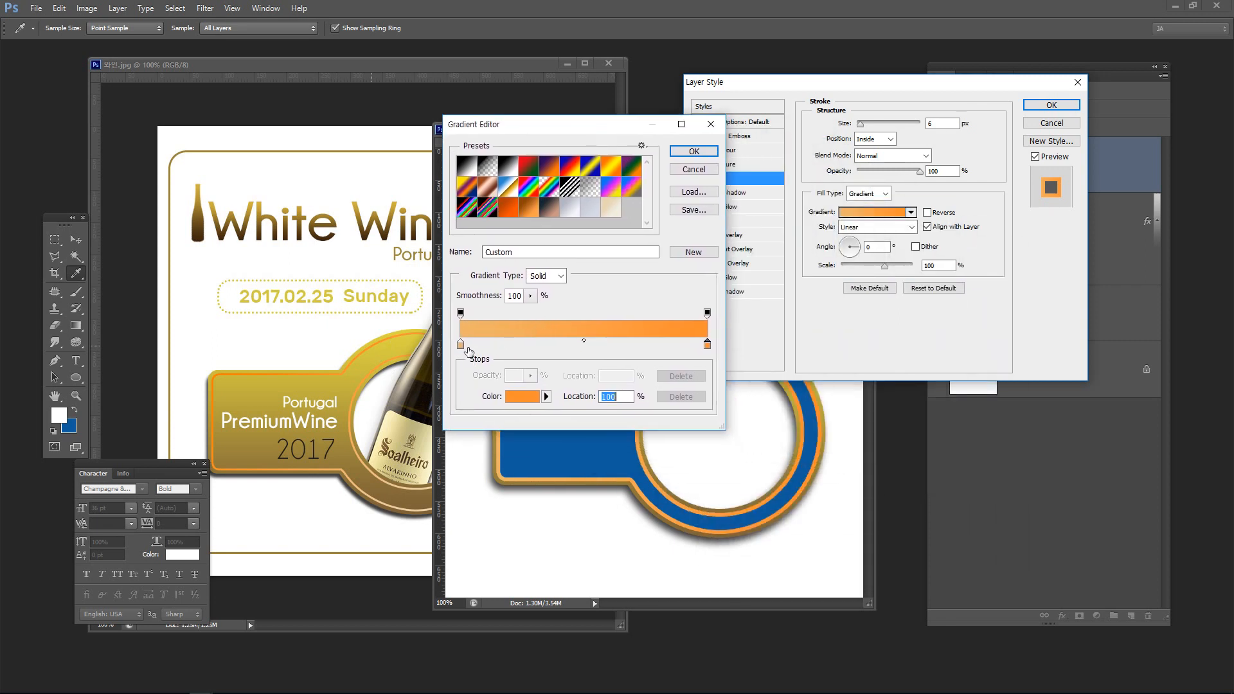
pyautogui.click(460, 345)
pyautogui.doubleClick(461, 347)
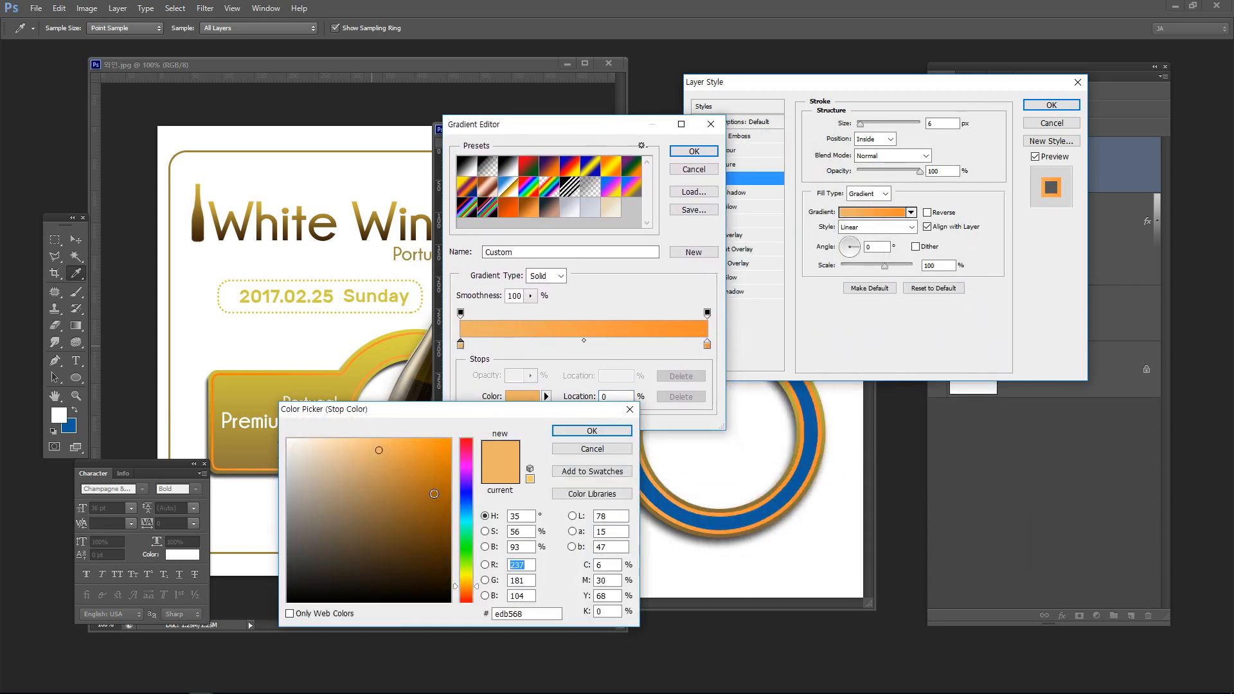
# Try the blue #2078a6 as the color of the gradient's starting stop
pyautogui.click(467, 515)
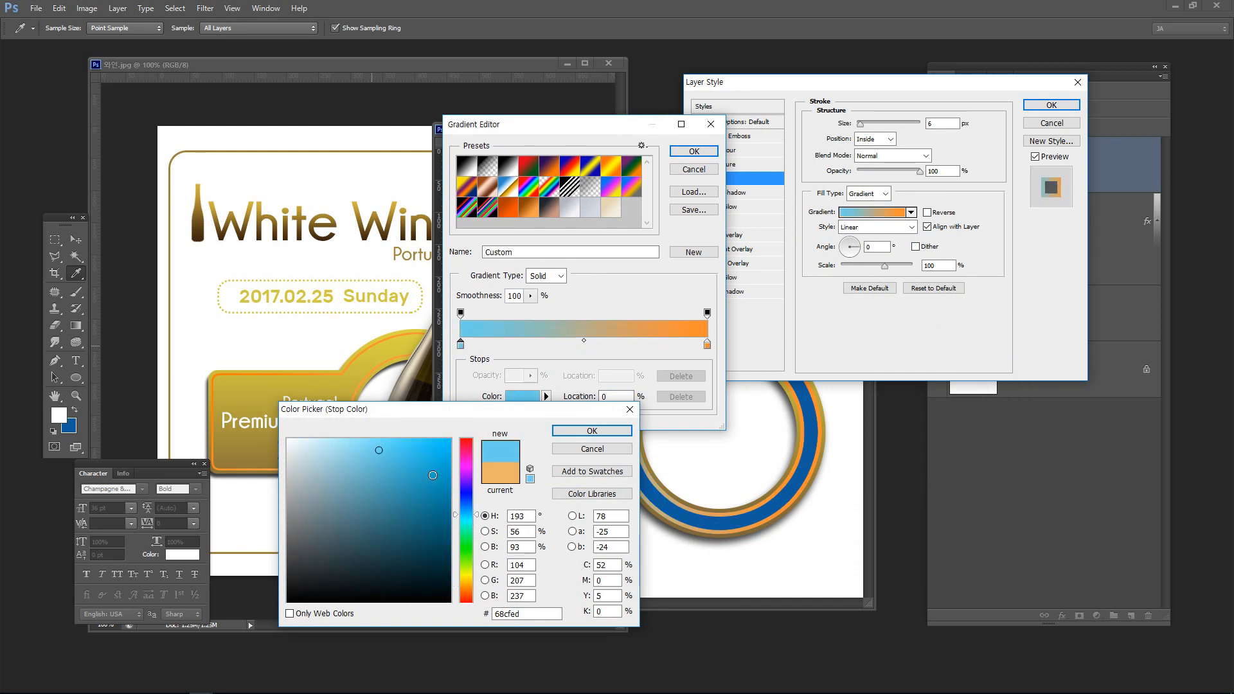
pyautogui.moveTo(419, 461)
pyautogui.mouseDown()
pyautogui.moveTo(433, 476)
pyautogui.moveTo(420, 496)
pyautogui.mouseUp()
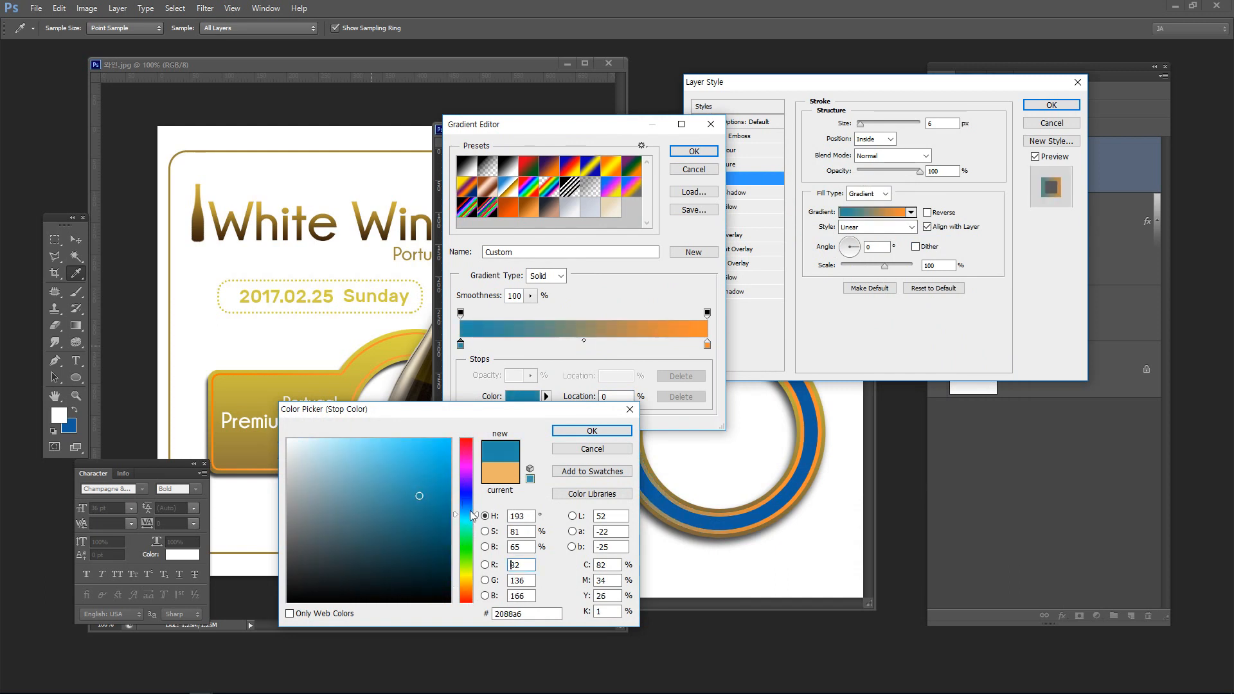
pyautogui.click(470, 512)
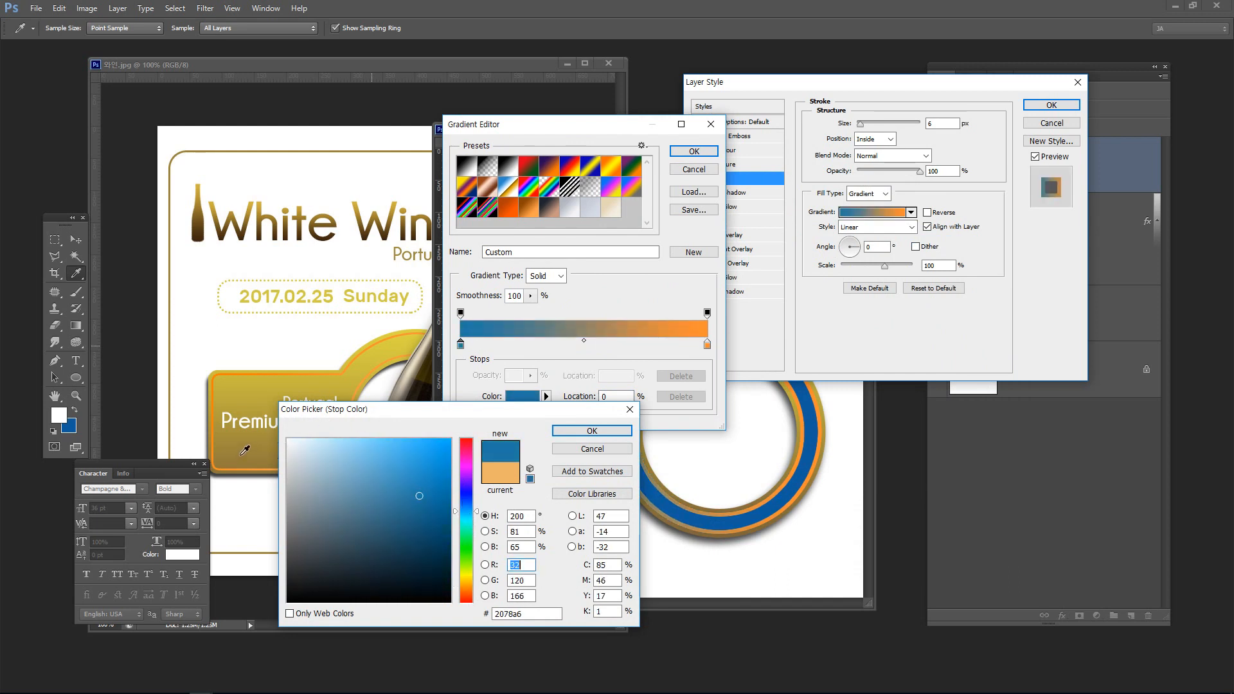
# Set the gradient's starting stop to the pale peach #eacfa2 sampled from the lower part of the reference badge's inner outline
pyautogui.moveTo(356, 414); pyautogui.dragTo(542, 327)
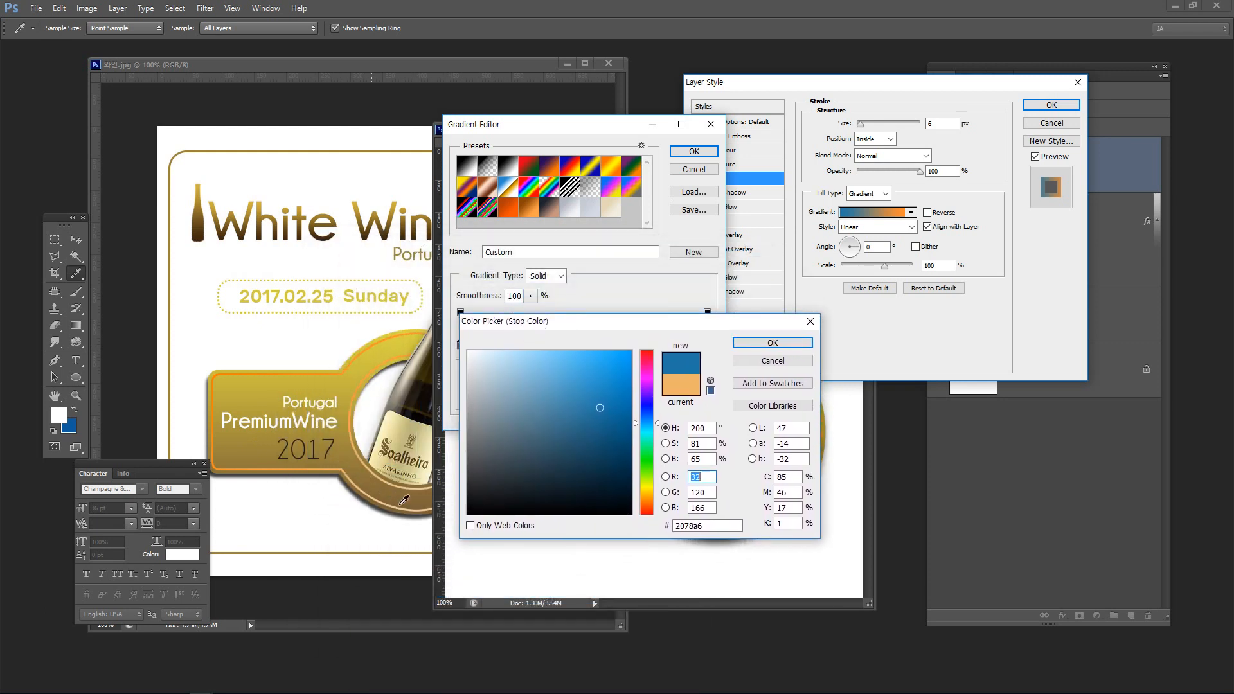
pyautogui.click(405, 508)
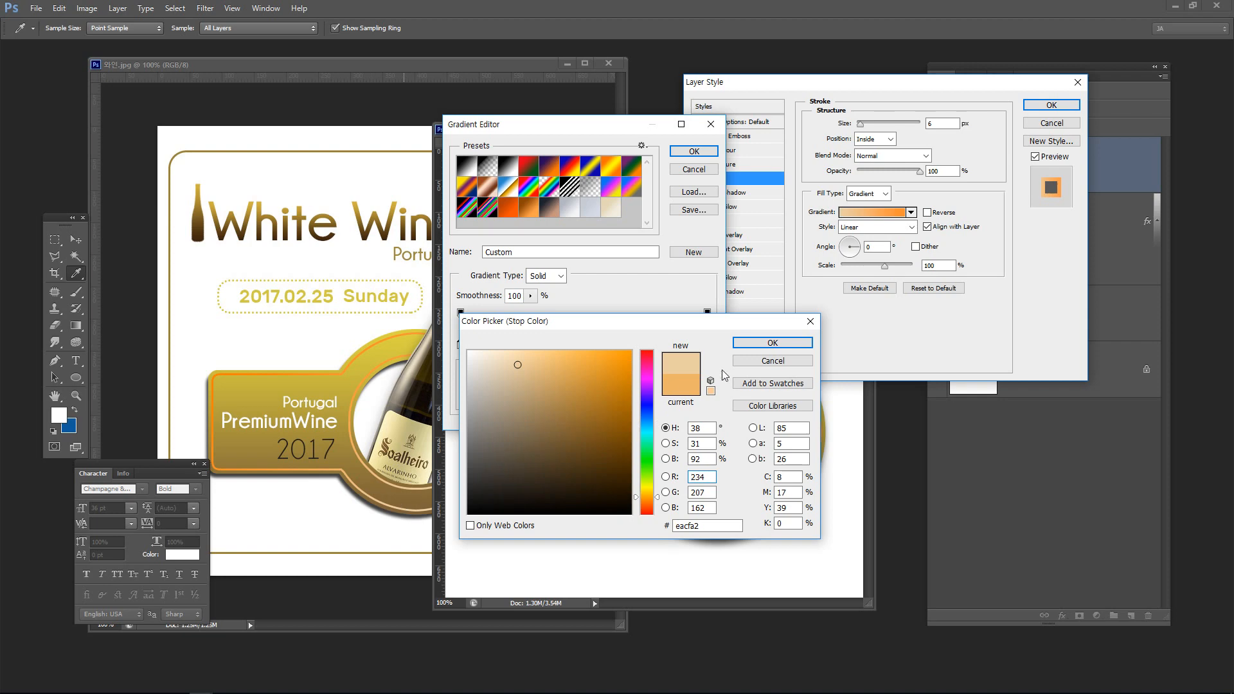
pyautogui.moveTo(731, 334); pyautogui.dragTo(511, 396)
pyautogui.click(553, 405)
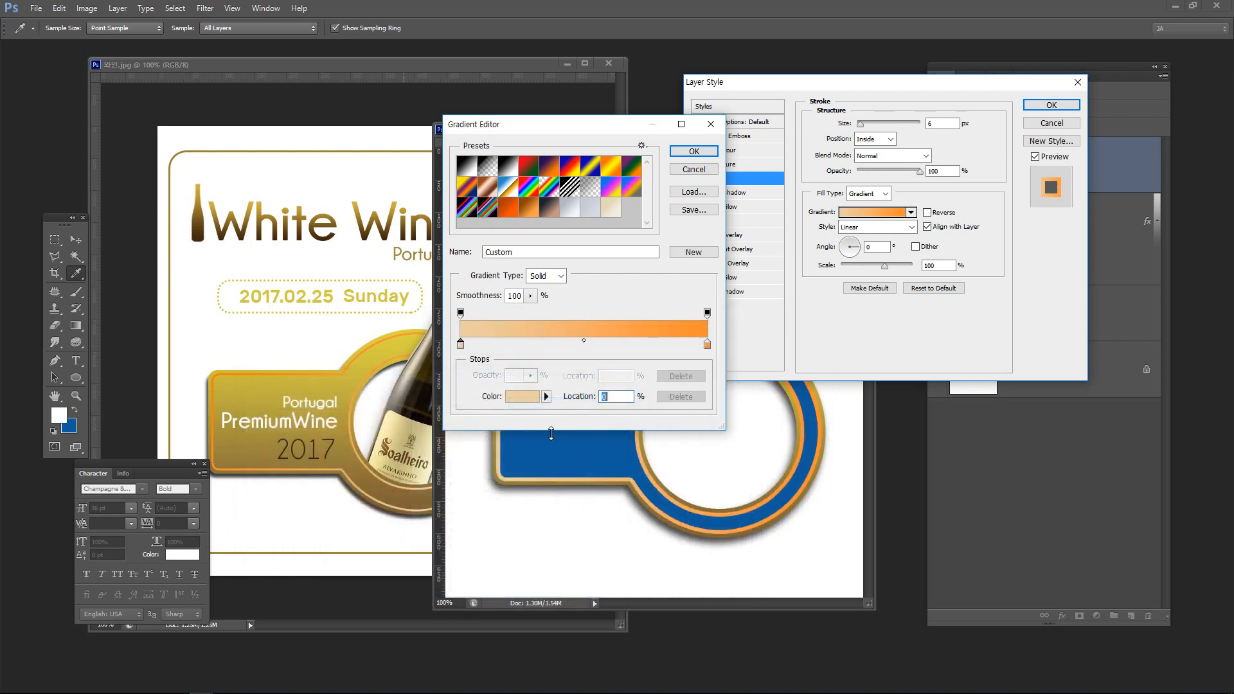
pyautogui.click(694, 151)
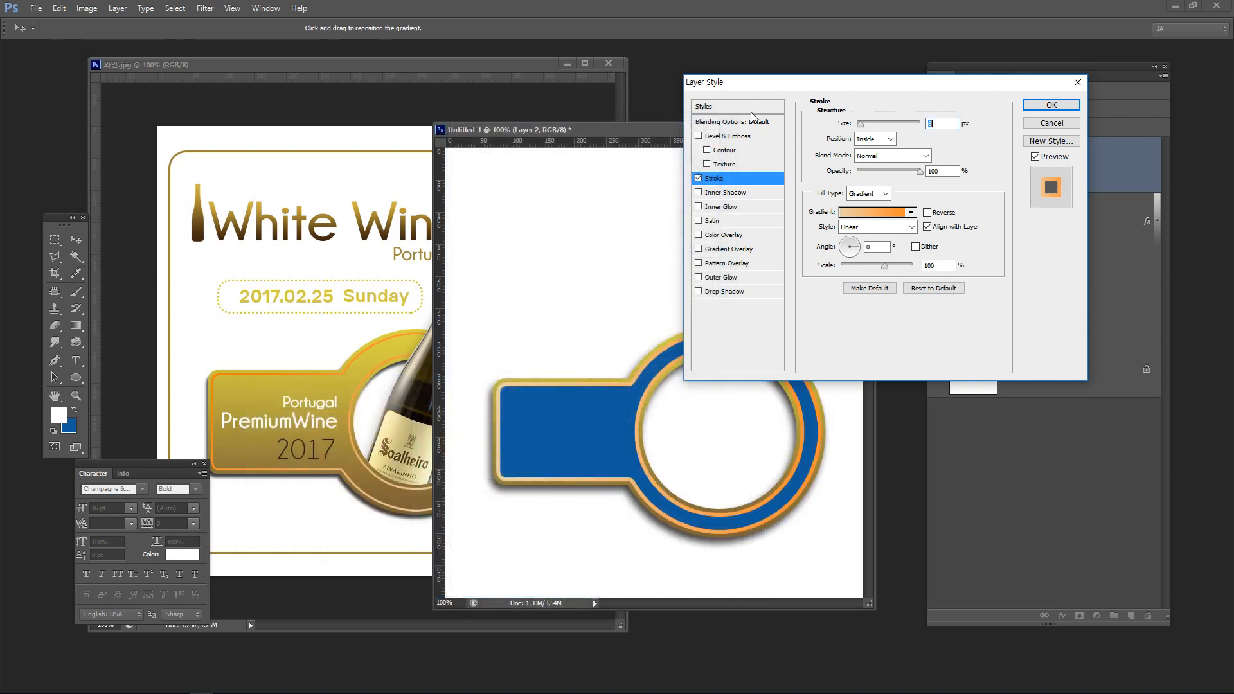
# Set the stroke gradient's angle to 114° and apply the layer style
pyautogui.moveTo(758, 90)
pyautogui.mouseDown()
pyautogui.moveTo(816, 83)
pyautogui.moveTo(780, 71)
pyautogui.mouseUp()
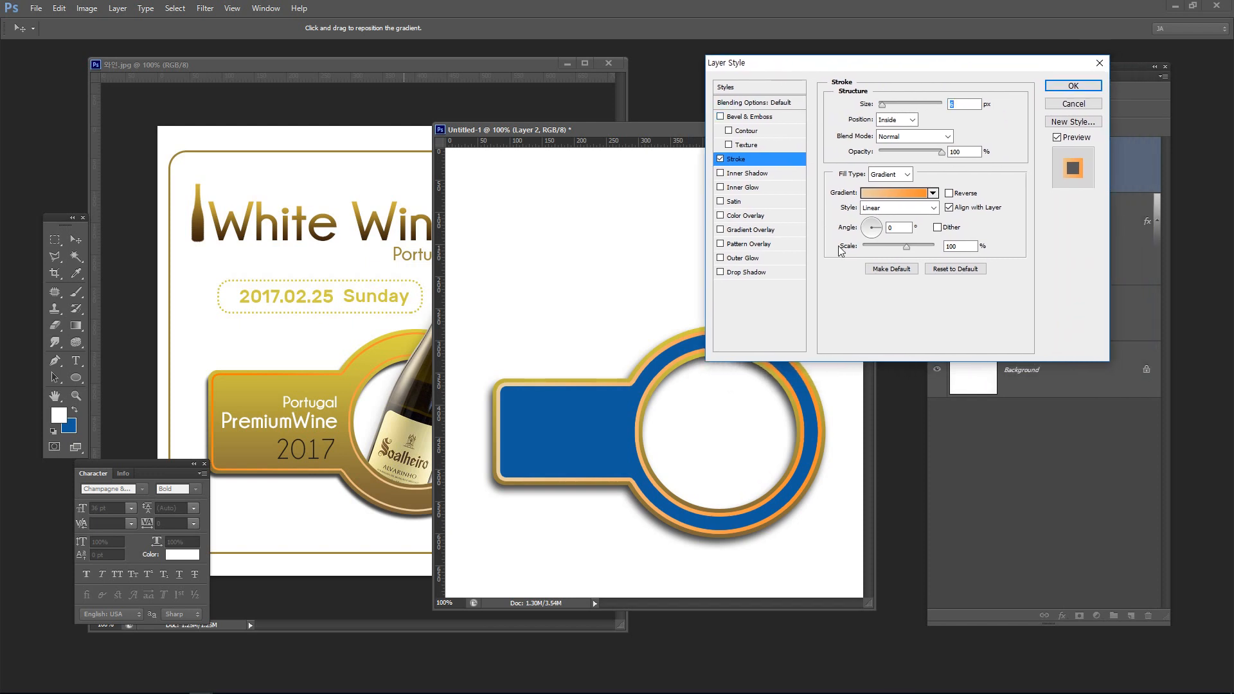
pyautogui.click(876, 226)
pyautogui.click(868, 223)
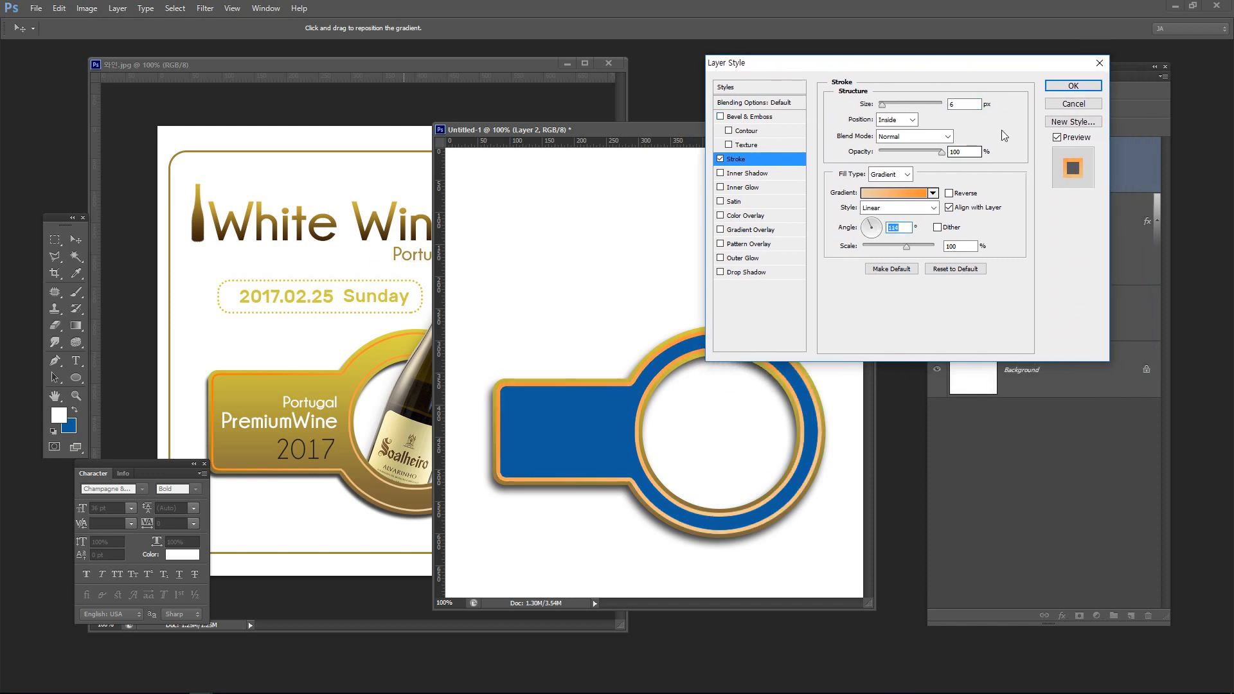
pyautogui.click(1074, 87)
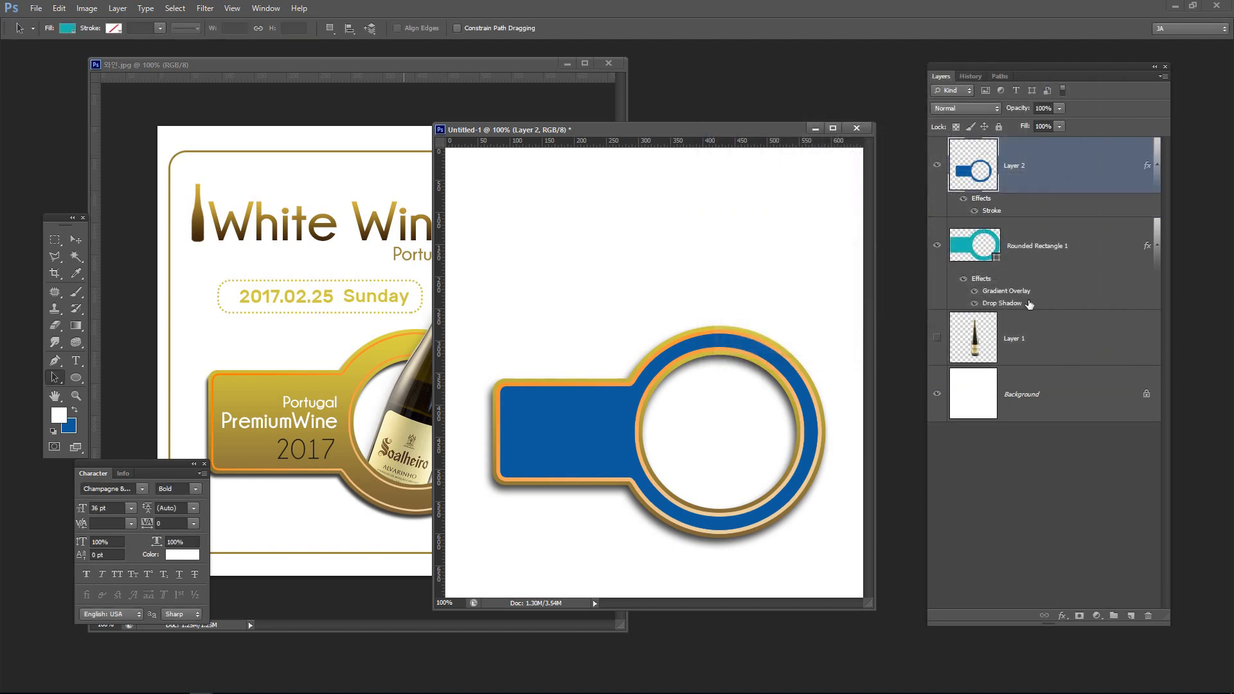
# Reduce the size of Layer 2's Stroke effect to 4 px, trying 3 px first
pyautogui.doubleClick(1041, 190)
pyautogui.click(737, 159)
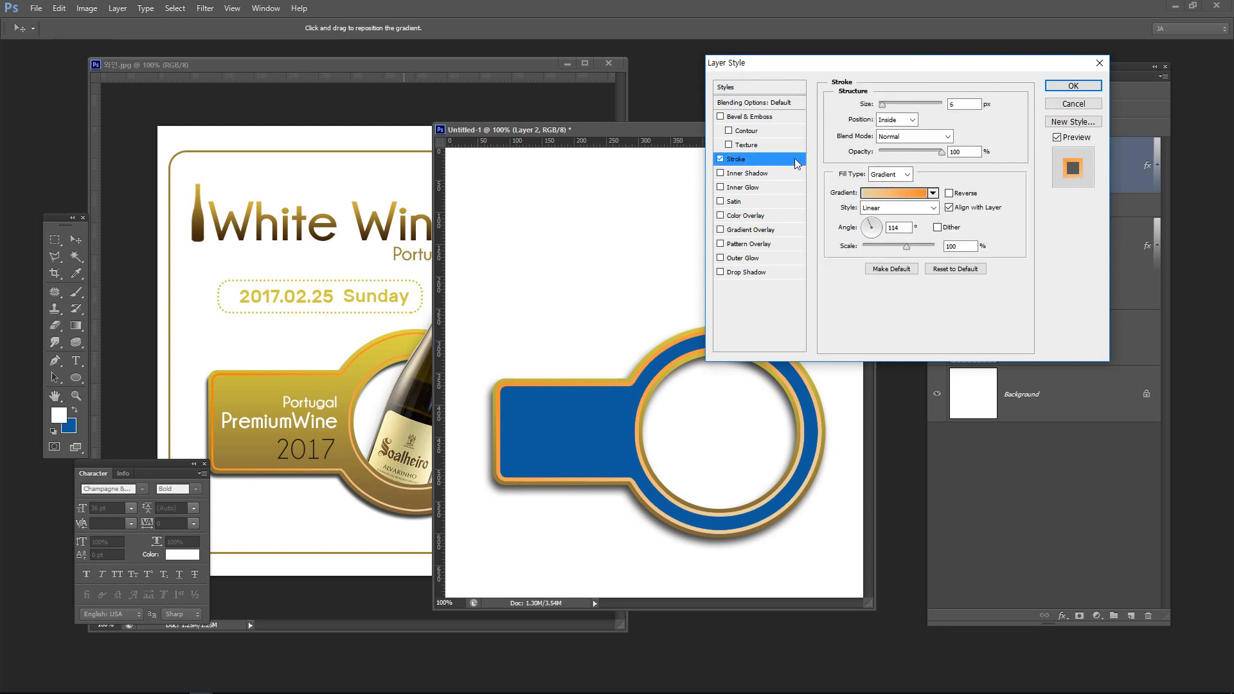
pyautogui.click(957, 105)
pyautogui.doubleClick(957, 105)
pyautogui.write('3')
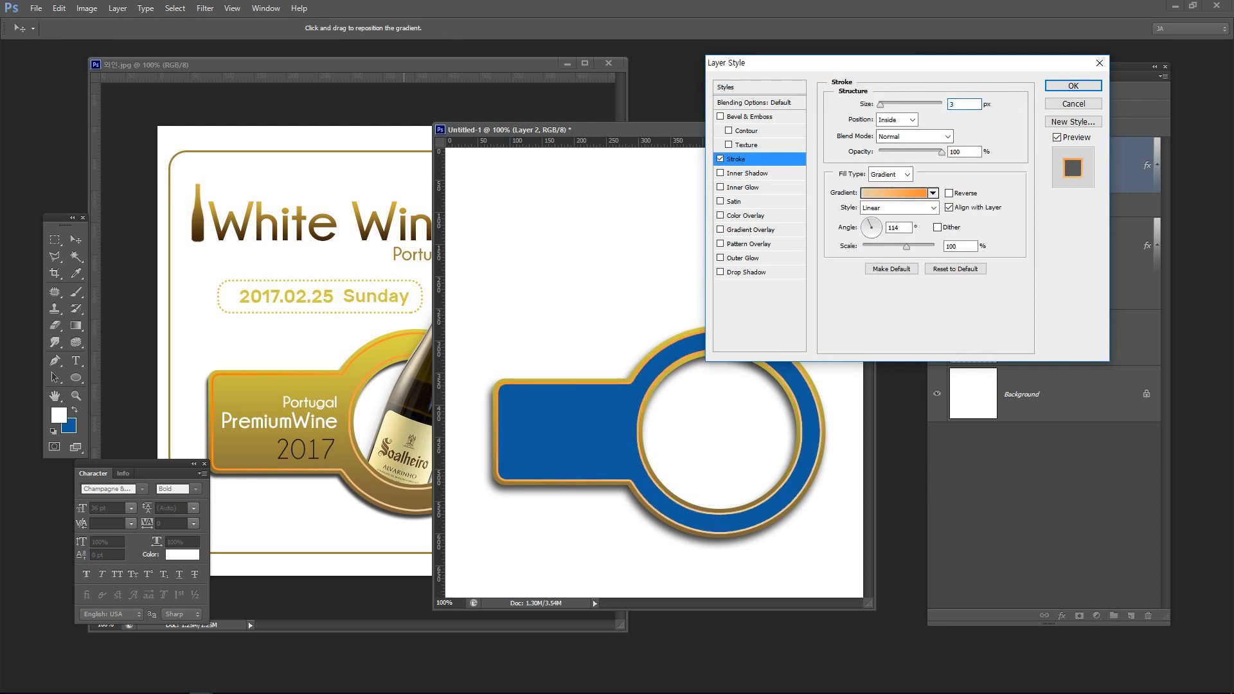
pyautogui.doubleClick(958, 105)
pyautogui.write('4')
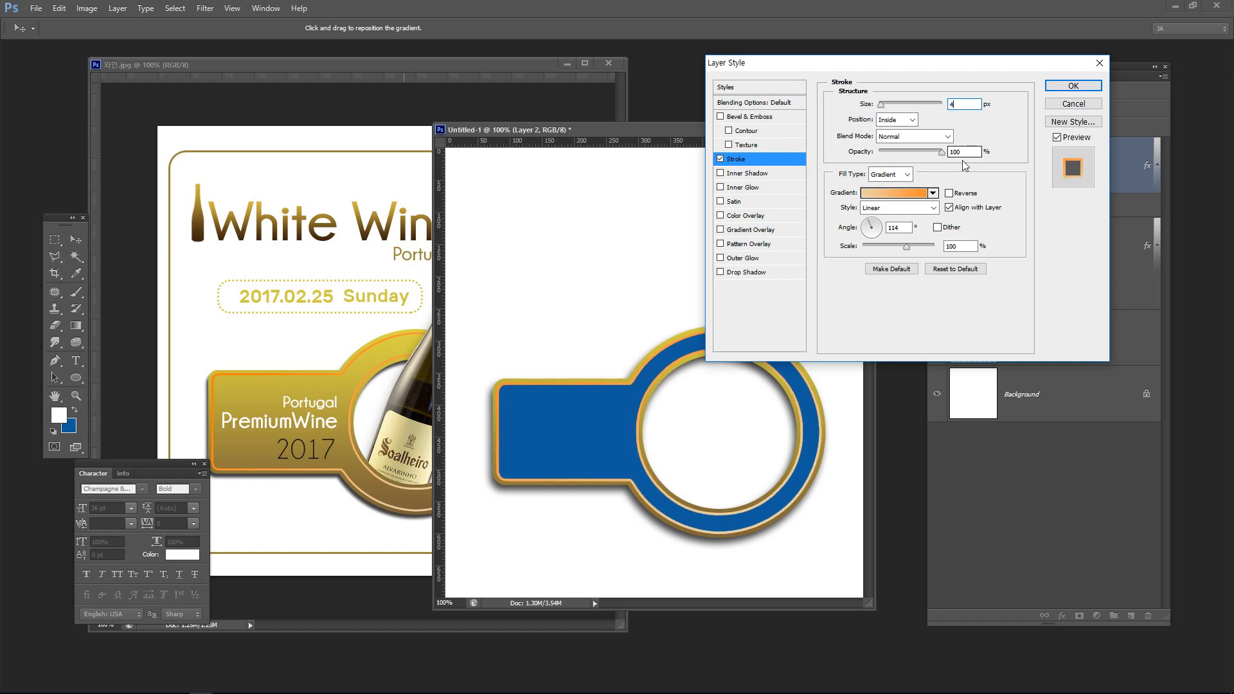
pyautogui.click(1068, 85)
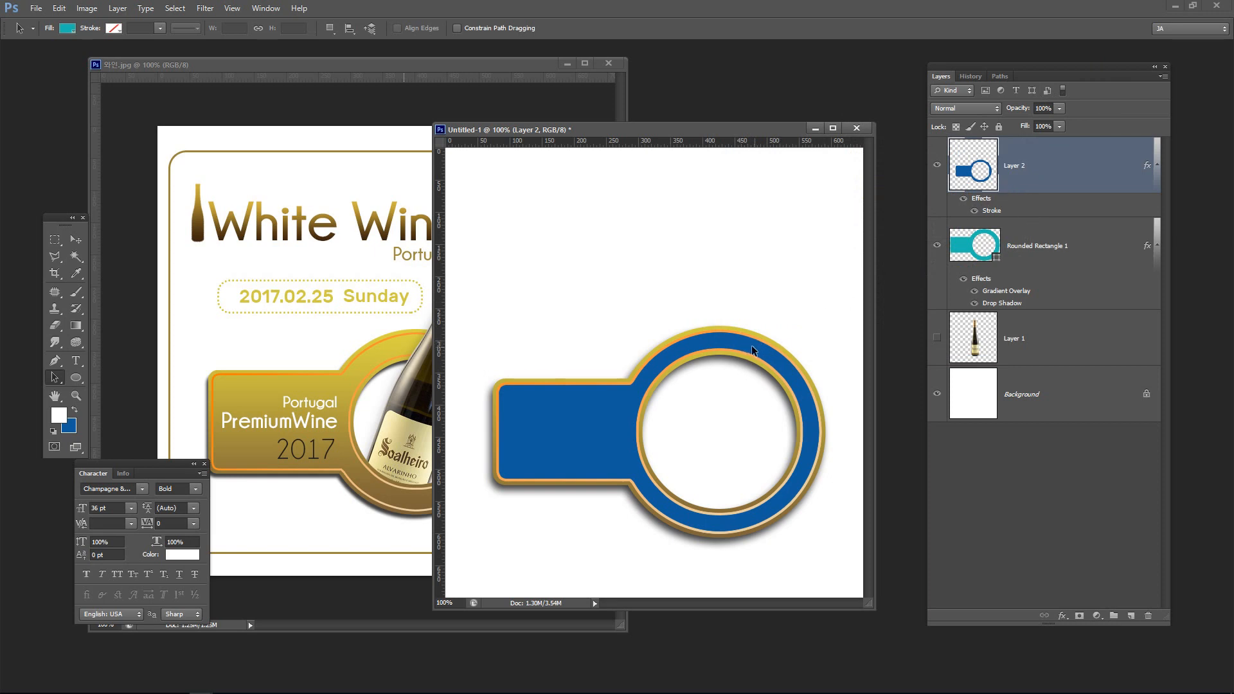
# Lower Layer 2's fill to 0% so only its stroke shows over the gold badge, and select the Background layer
pyautogui.click(1059, 126)
pyautogui.moveTo(997, 140); pyautogui.dragTo(997, 140)
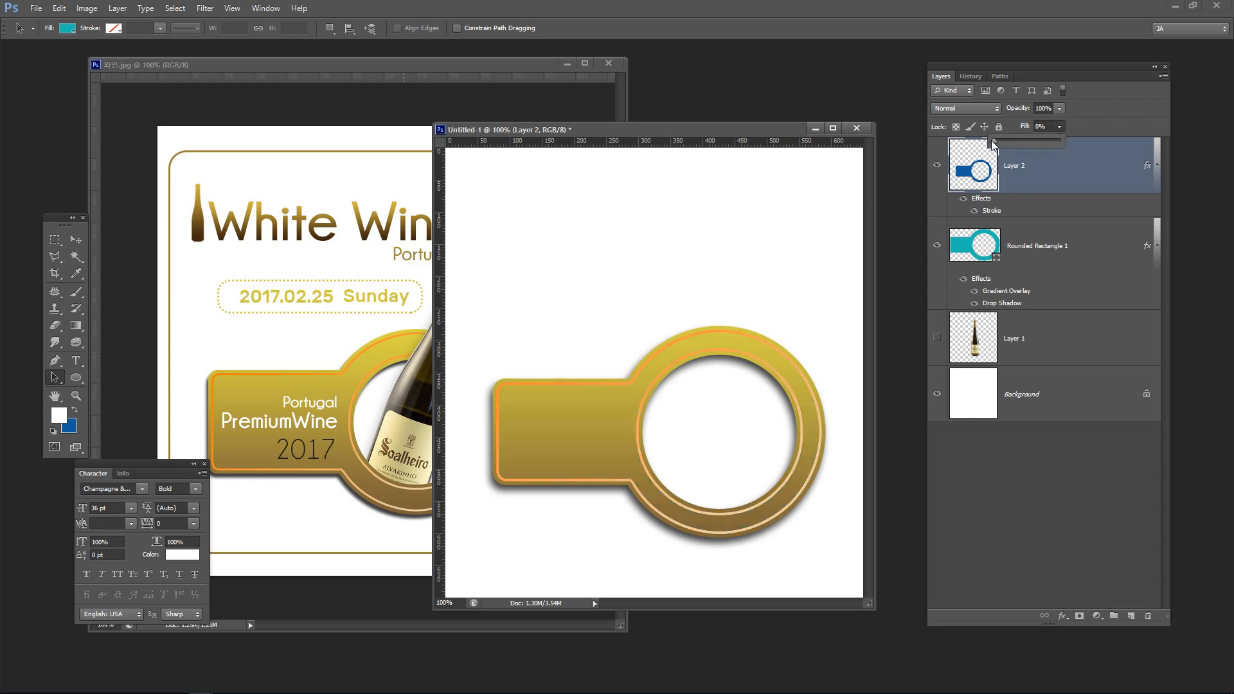
pyautogui.click(1024, 408)
pyautogui.click(1039, 409)
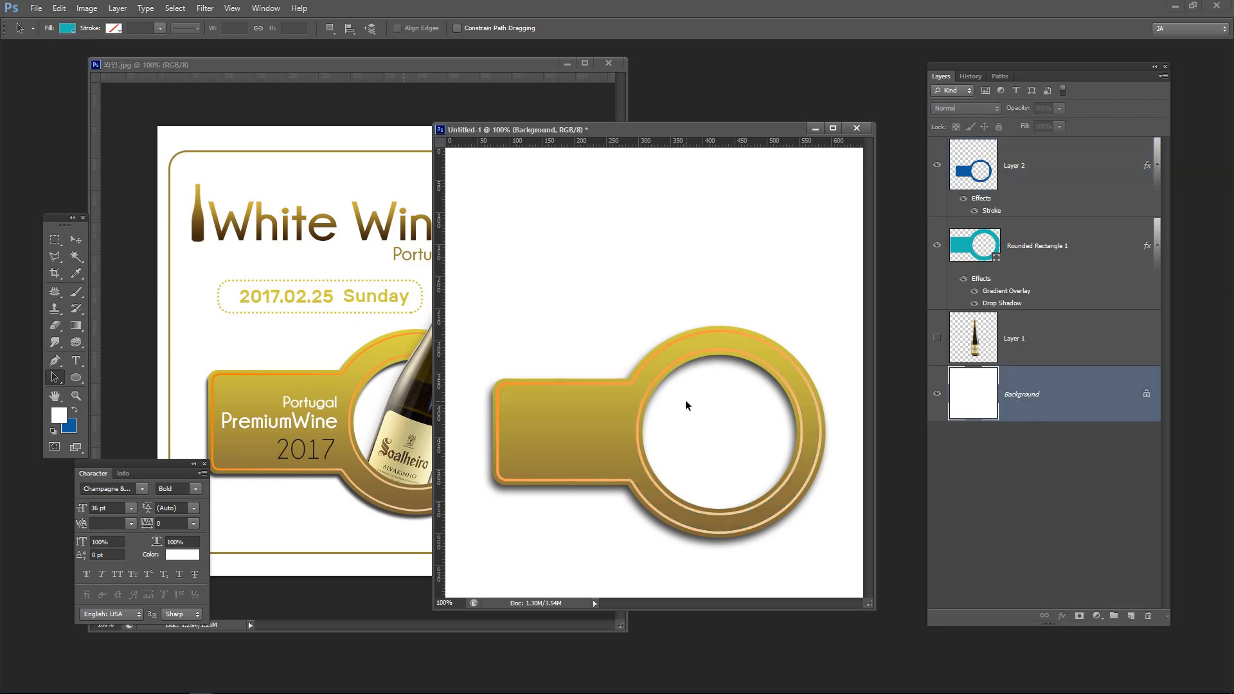
# Adjust the angle of Layer 2's stroke gradient so that it runs roughly vertically
pyautogui.moveTo(610, 129)
pyautogui.mouseDown()
pyautogui.moveTo(627, 130)
pyautogui.moveTo(592, 125)
pyautogui.mouseUp()
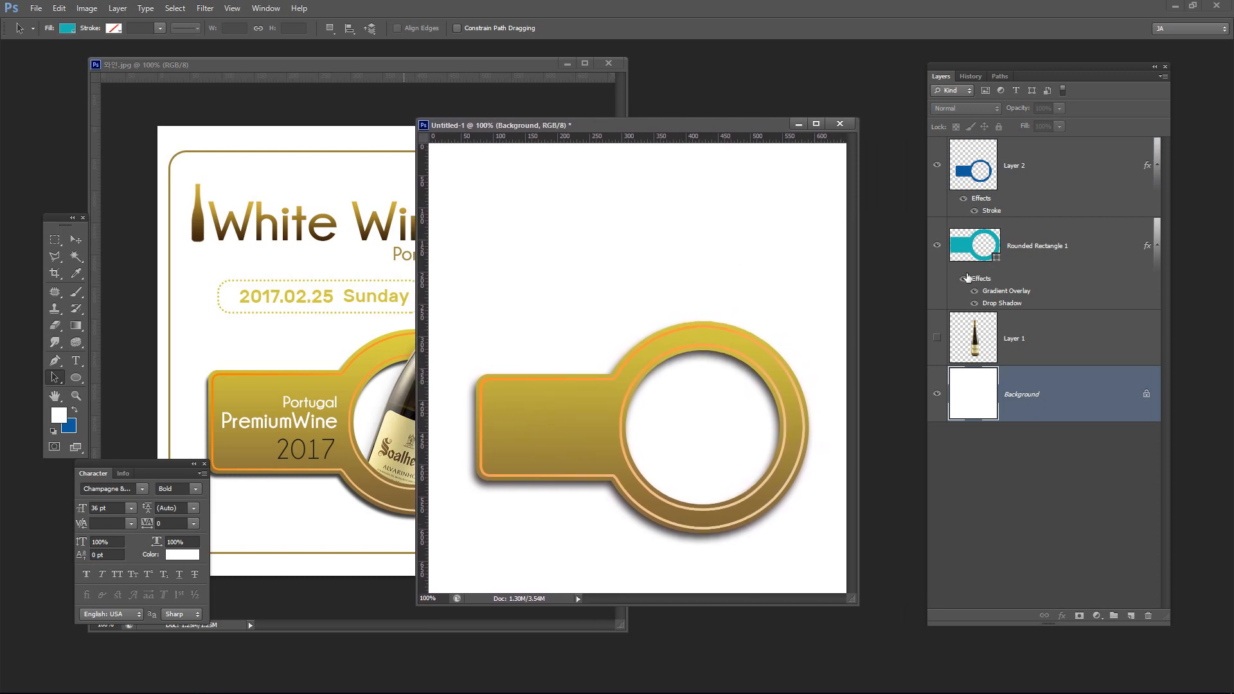
pyautogui.click(1029, 197)
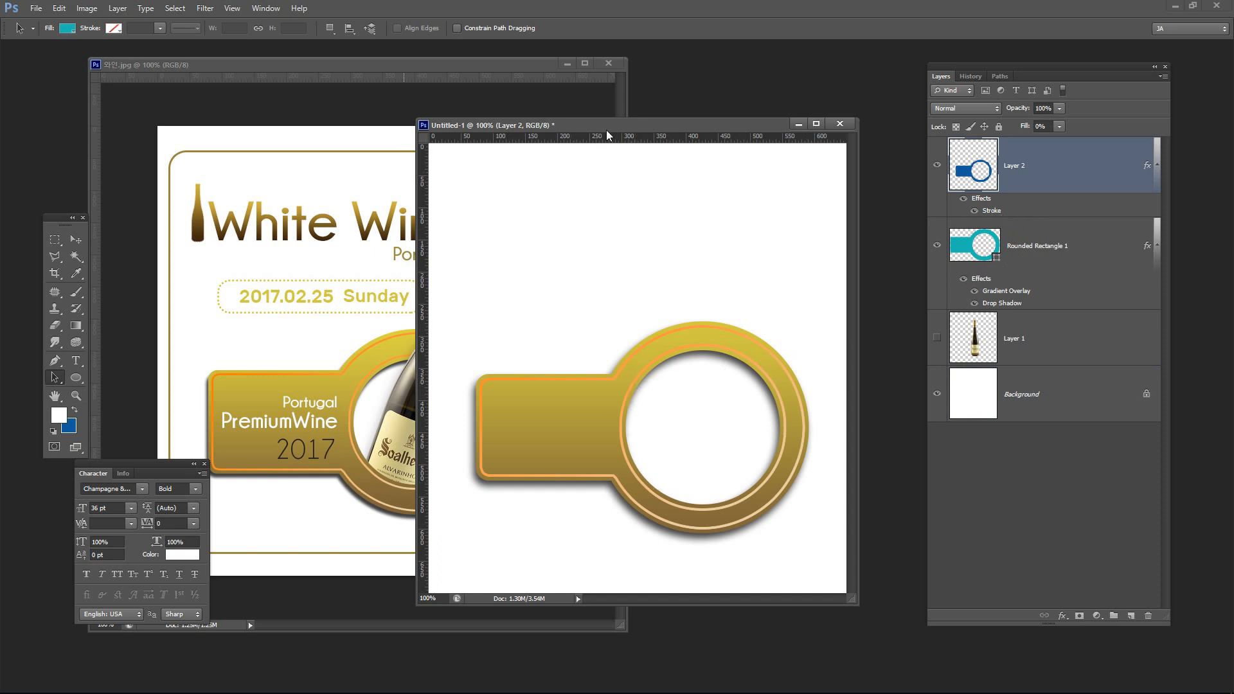
pyautogui.moveTo(607, 130); pyautogui.dragTo(569, 121)
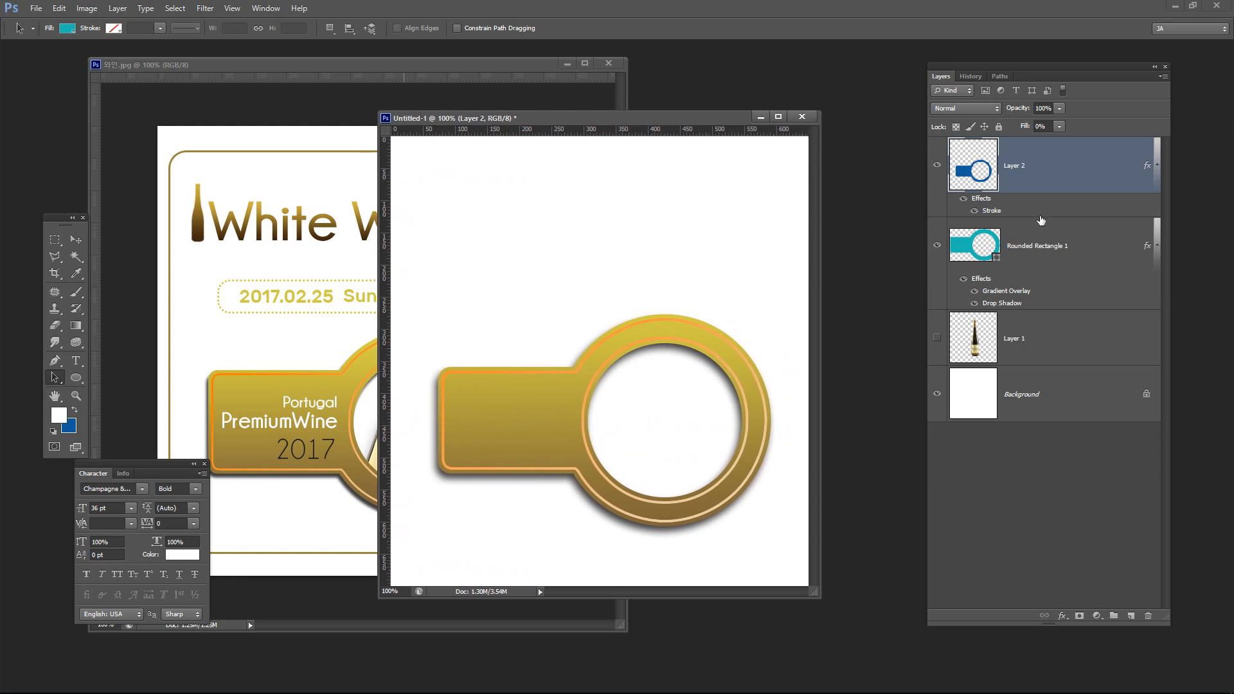
pyautogui.doubleClick(1034, 188)
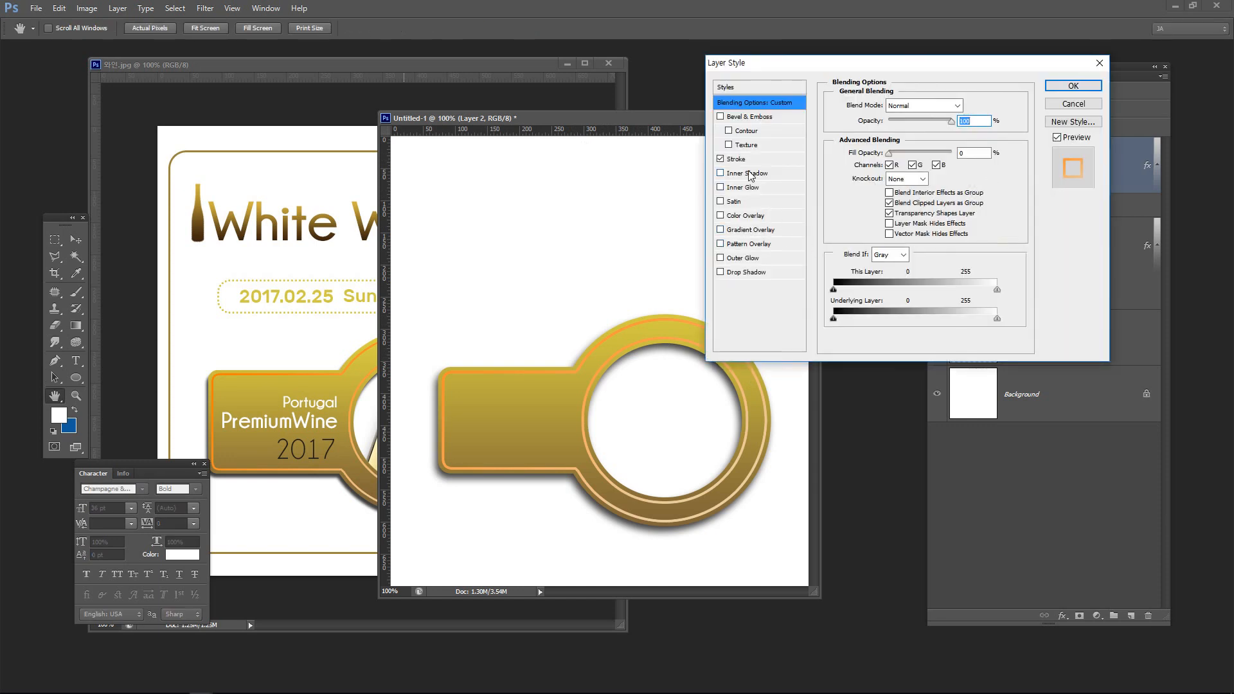
pyautogui.click(739, 159)
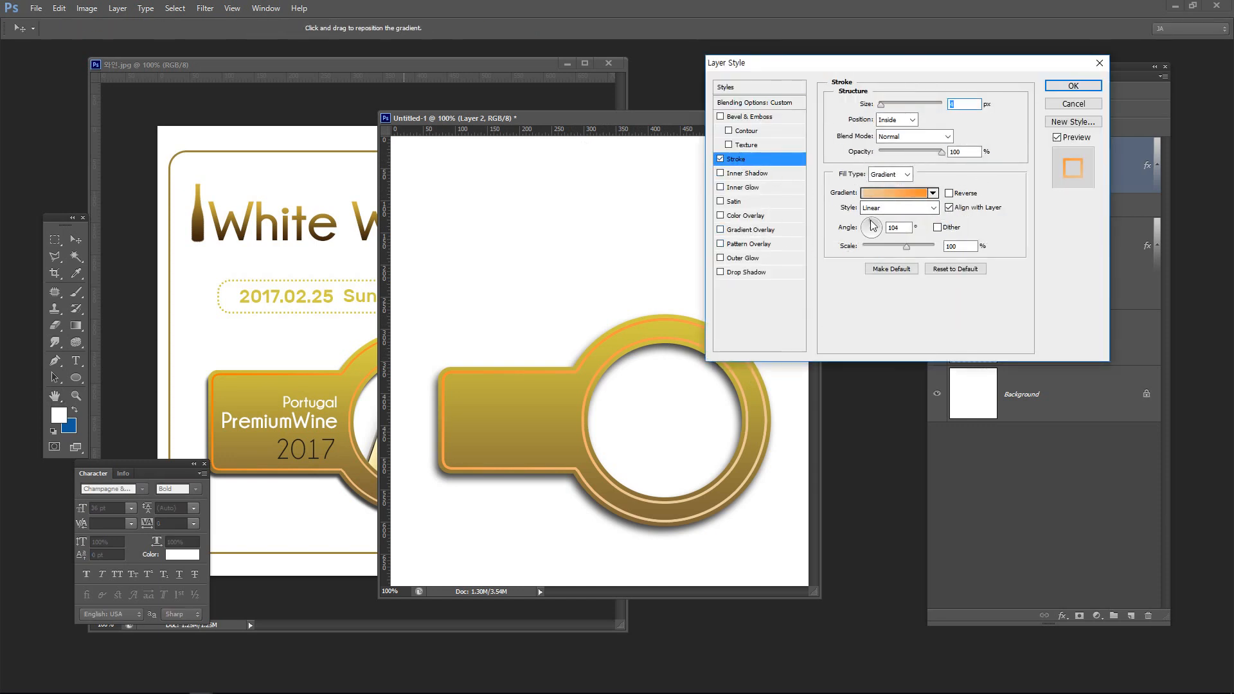
pyautogui.moveTo(873, 226); pyautogui.dragTo(871, 222)
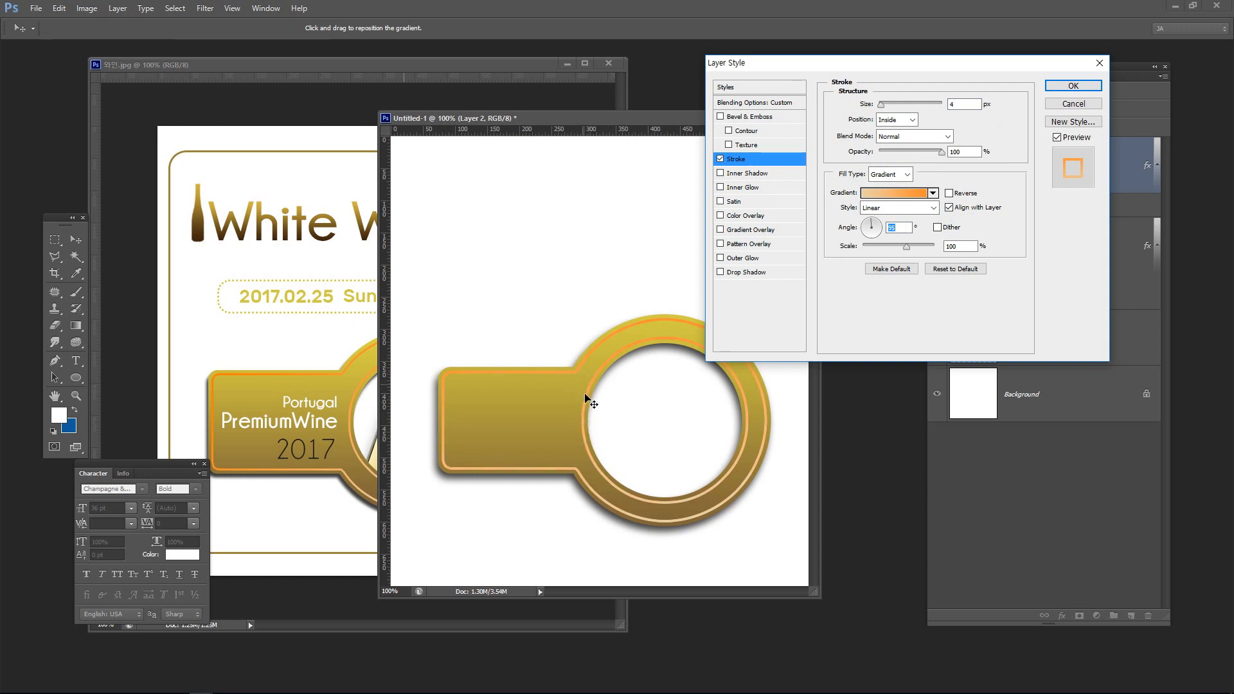
pyautogui.click(1052, 90)
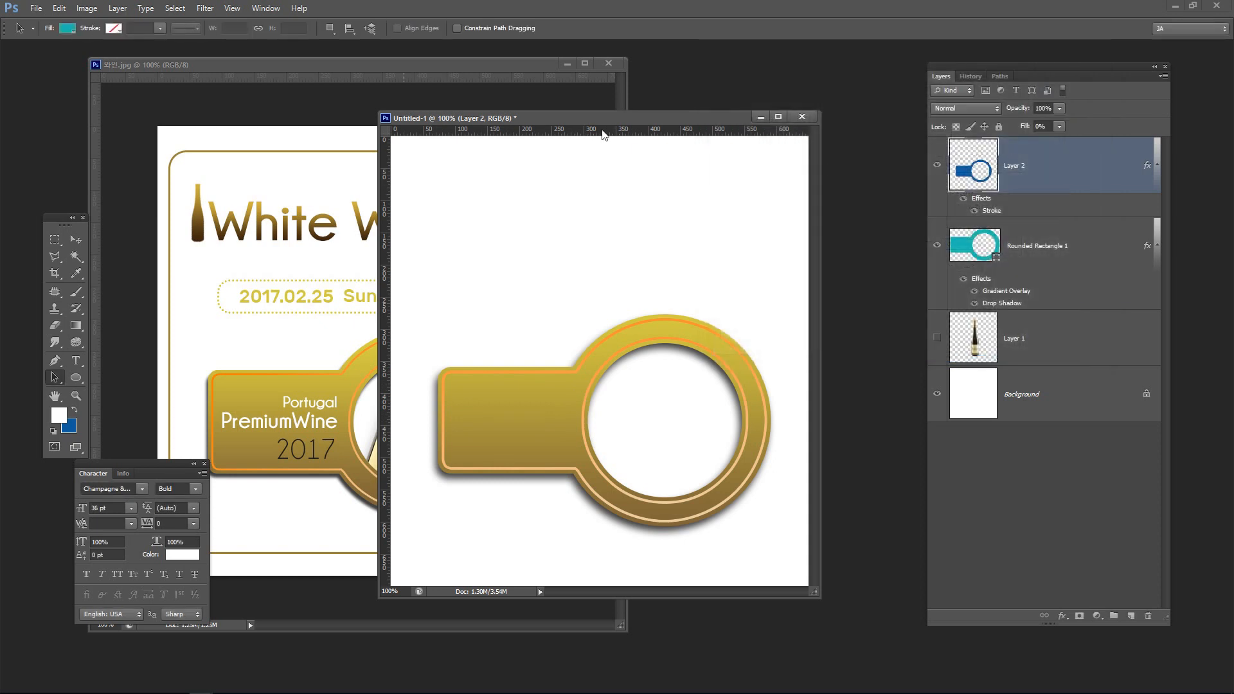
# Compare the badge with the reference poster, show the bottle on Layer 1 and move that layer above Layer 2
pyautogui.moveTo(603, 122); pyautogui.dragTo(626, 101)
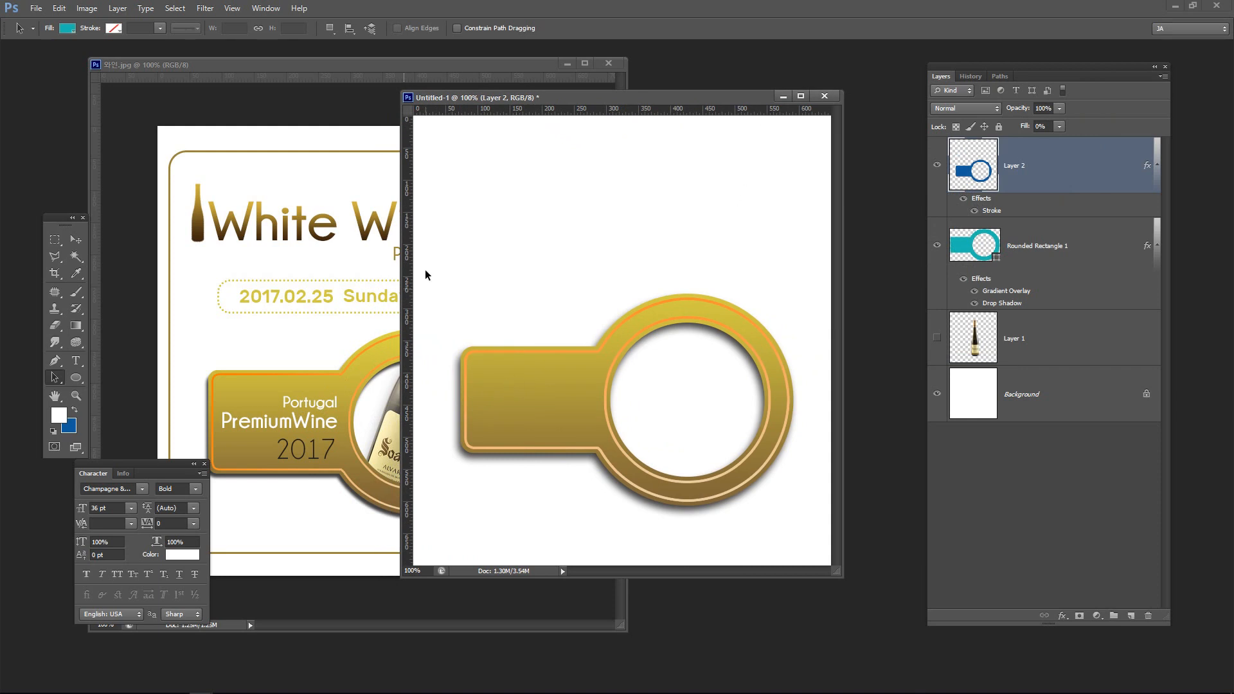
pyautogui.click(358, 415)
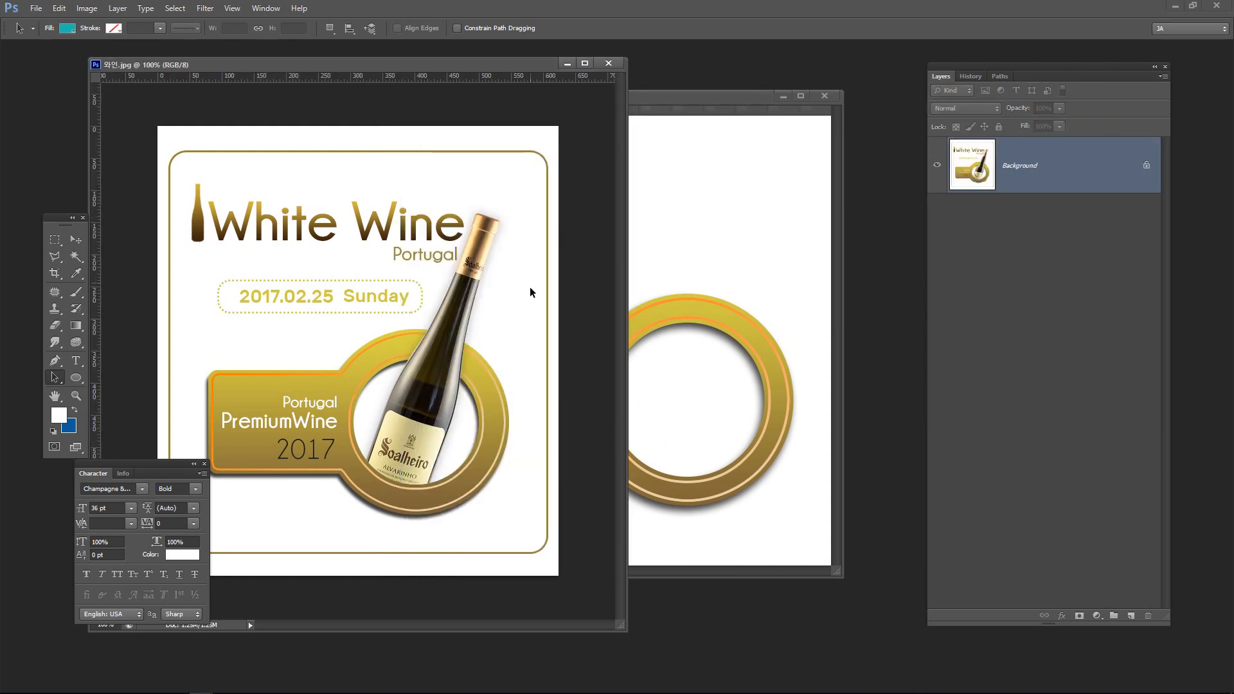
pyautogui.moveTo(715, 98); pyautogui.dragTo(711, 100)
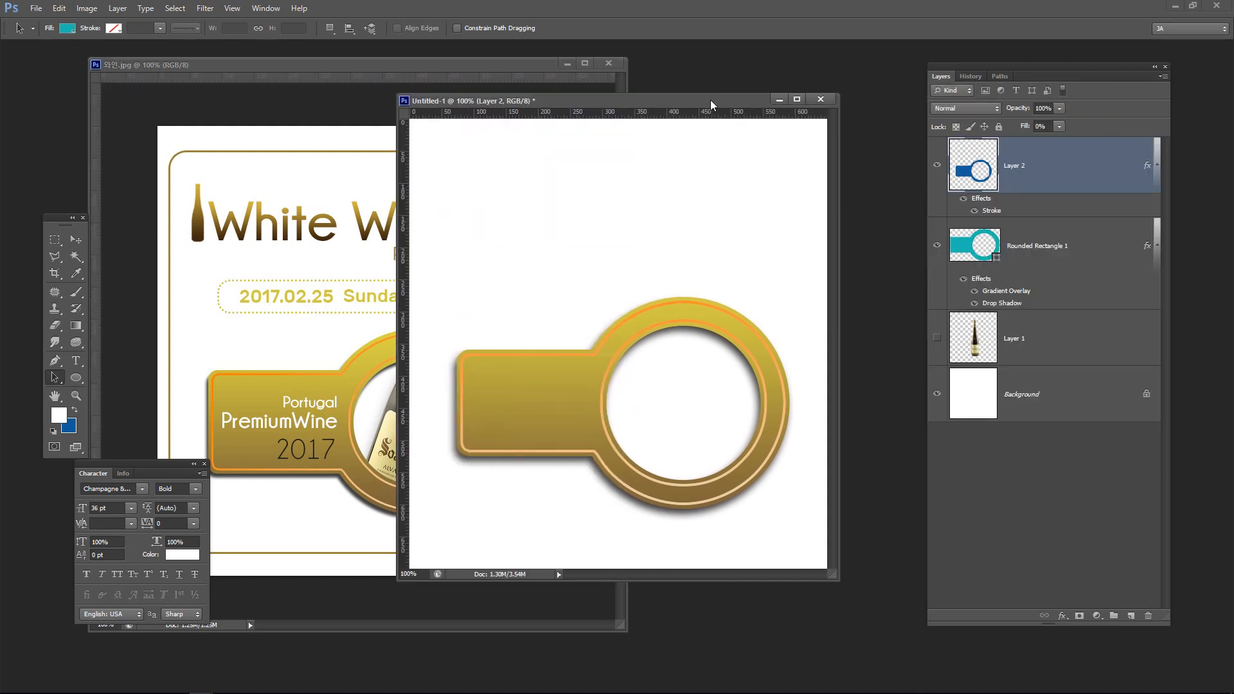
pyautogui.click(937, 338)
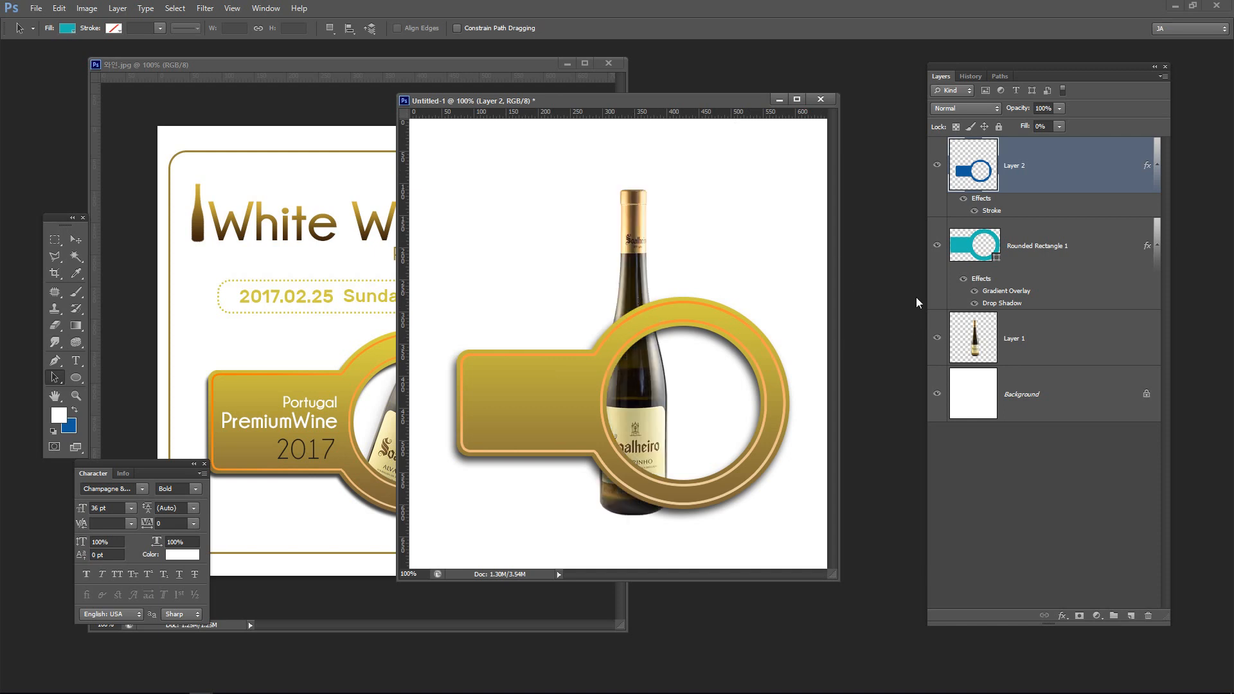
pyautogui.moveTo(1019, 339); pyautogui.dragTo(1027, 167)
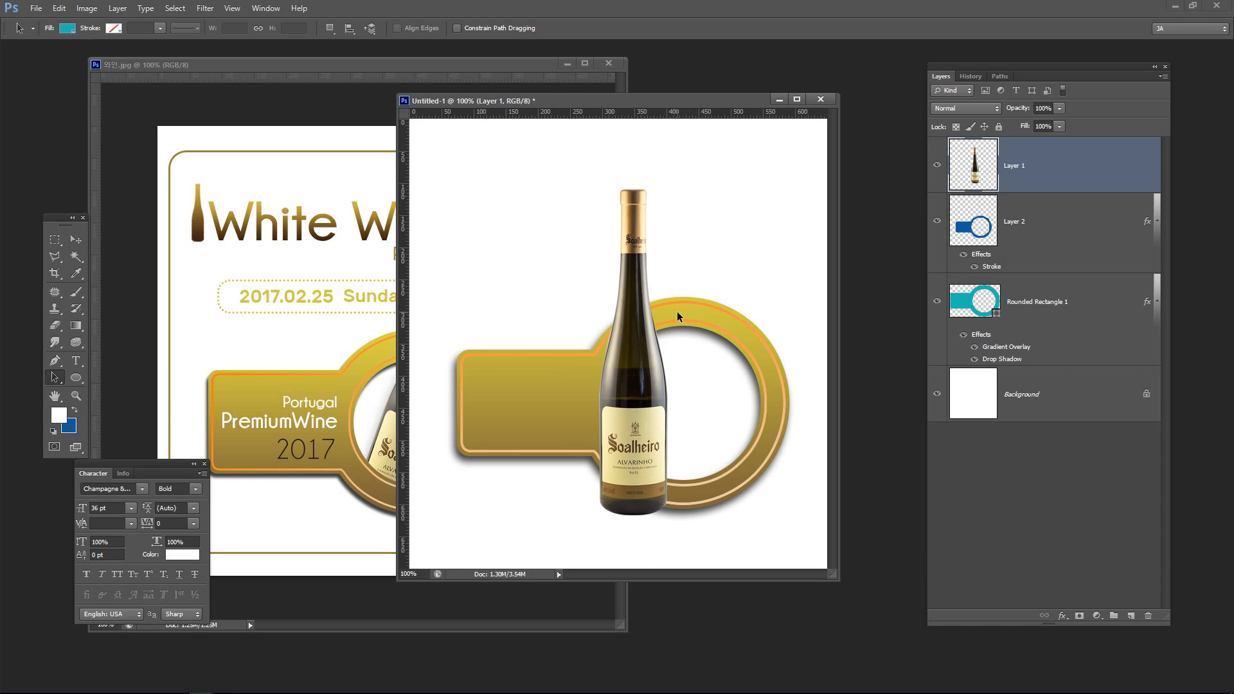
pyautogui.hotkey('ctrl', 't')
pyautogui.moveTo(709, 248); pyautogui.dragTo(731, 291)
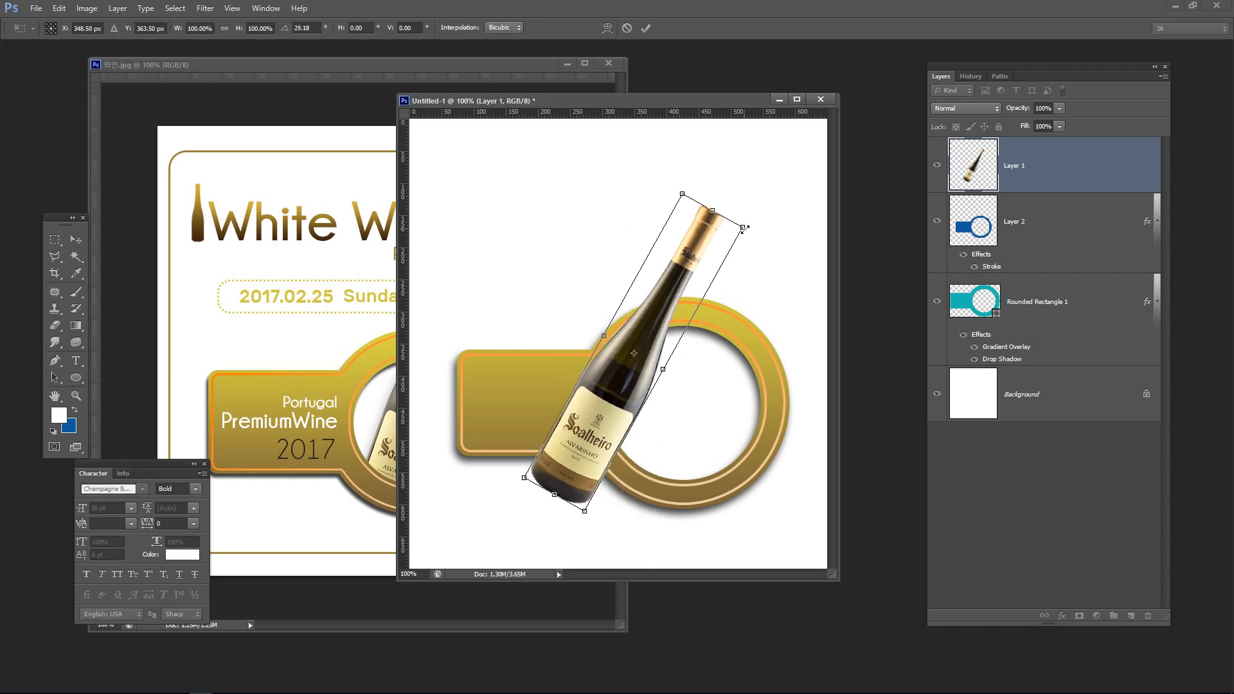
pyautogui.moveTo(713, 211); pyautogui.dragTo(700, 232)
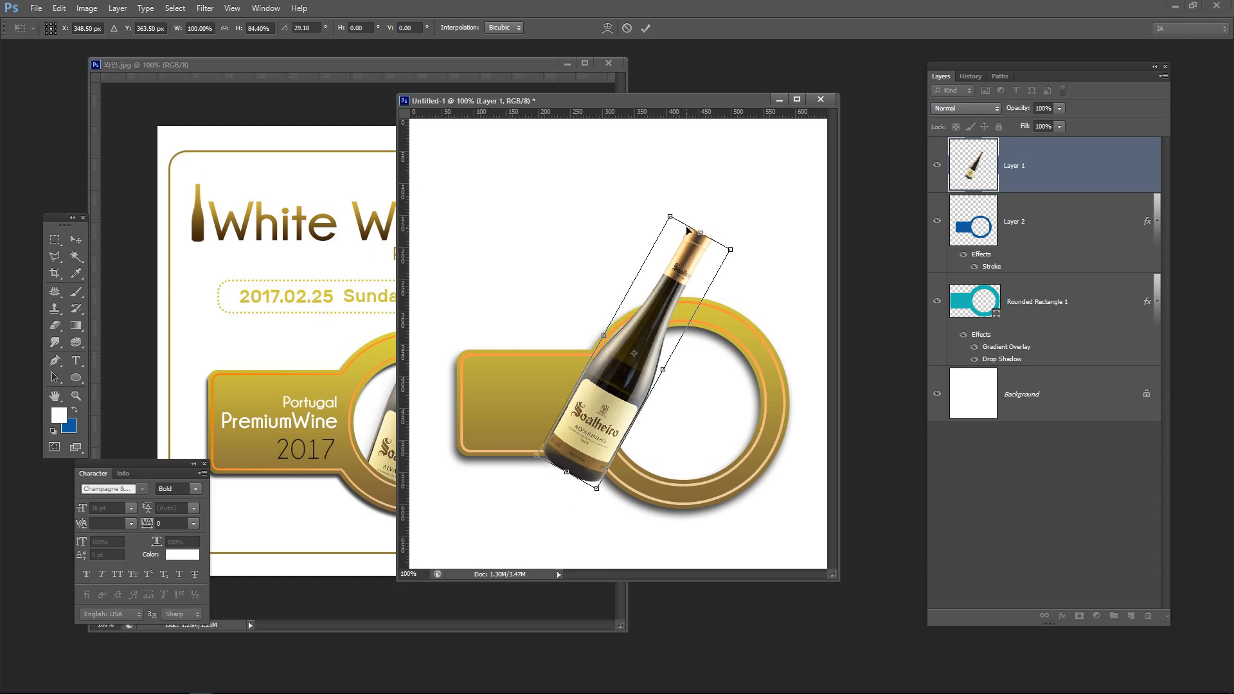
pyautogui.hotkey('ctrl', 'z')
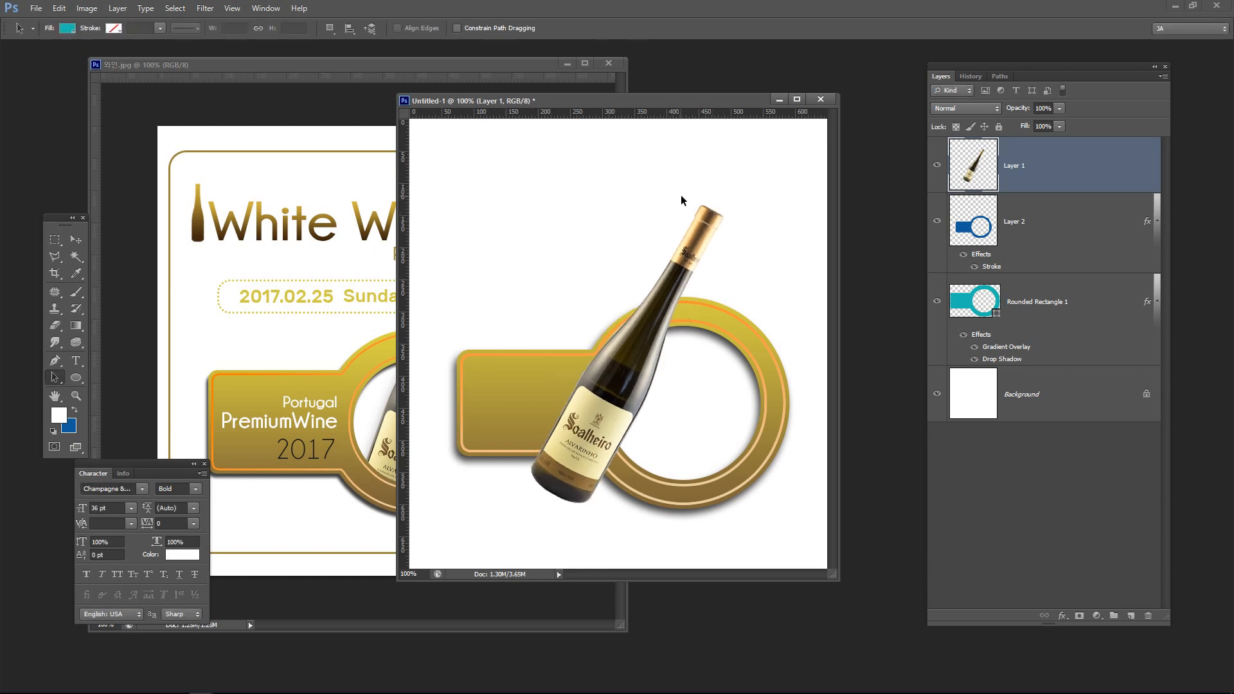
pyautogui.press('Escape')
# Scale the bottle on Layer 1 to about 79%, rotate it about 19° clockwise and place it over the badge's ring
pyautogui.hotkey('ctrl', 't')
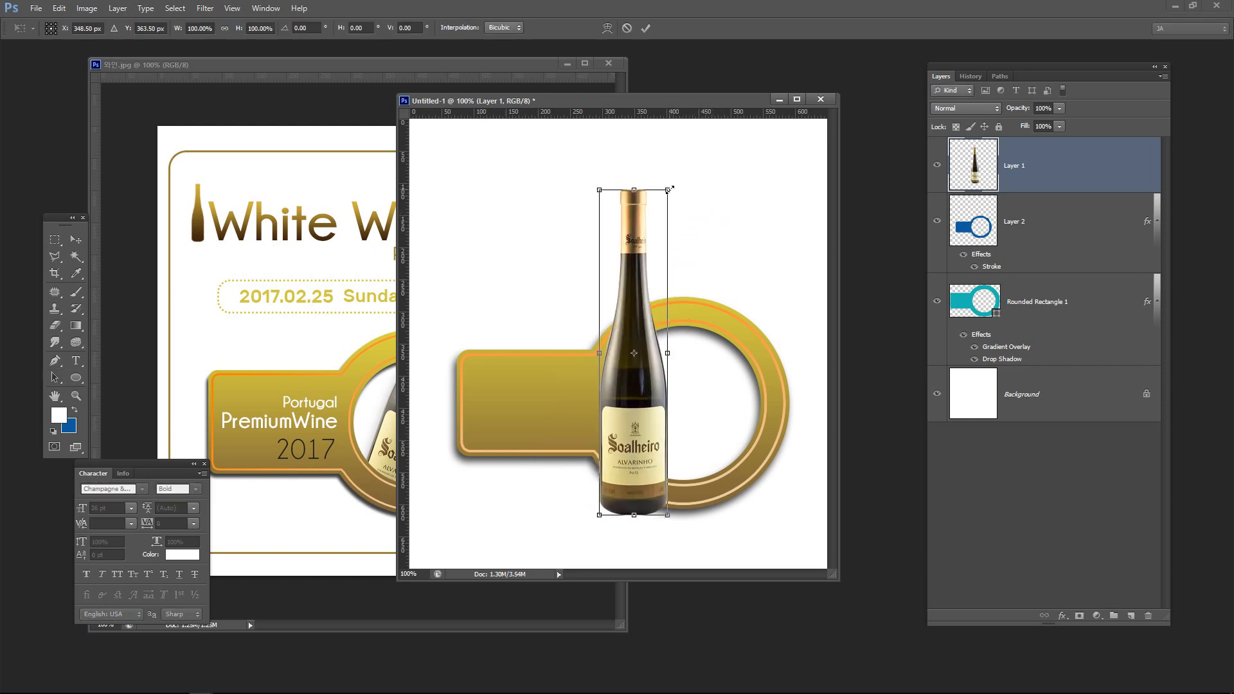
pyautogui.moveTo(668, 189); pyautogui.dragTo(749, 280)
pyautogui.moveTo(622, 376); pyautogui.dragTo(661, 386)
pyautogui.moveTo(785, 315); pyautogui.dragTo(796, 260)
pyautogui.moveTo(655, 401); pyautogui.dragTo(680, 412)
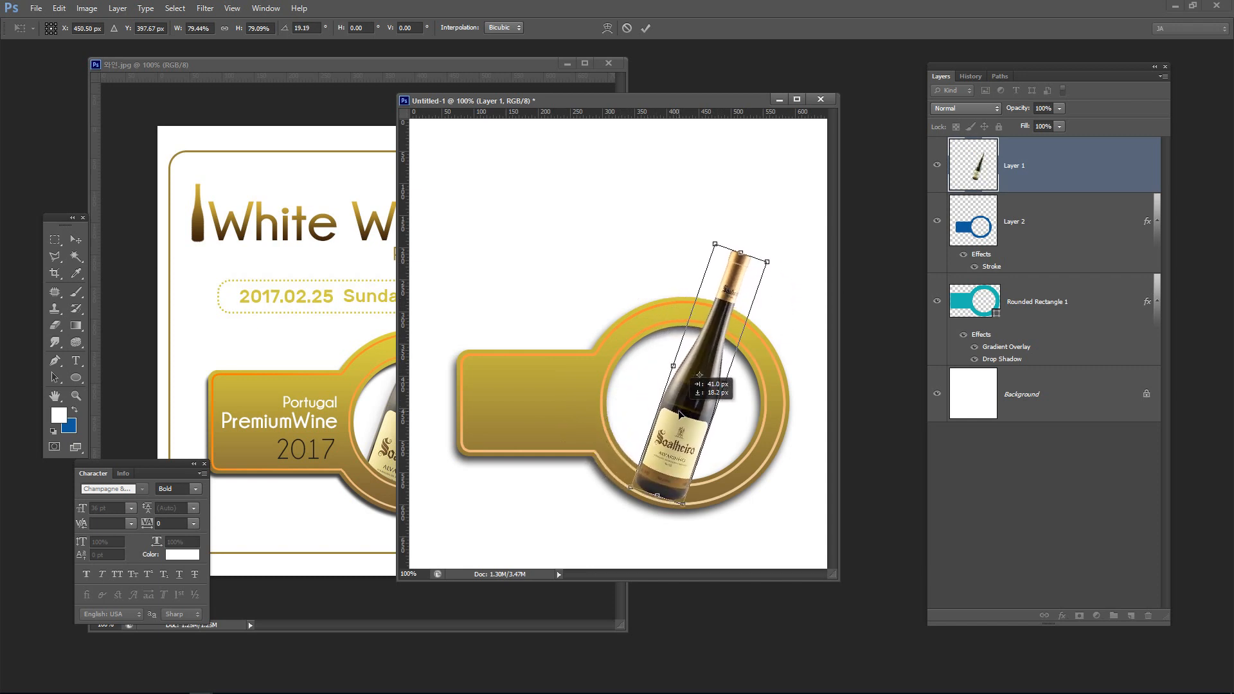
pyautogui.press('Return')
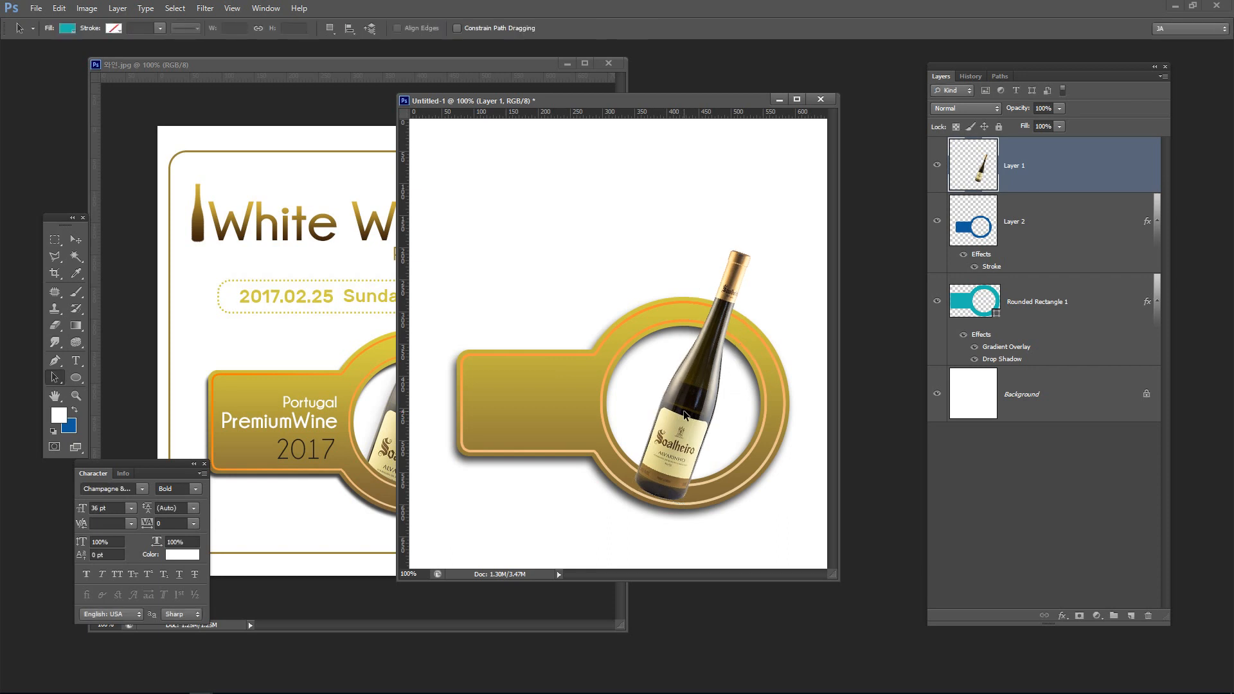
# Reposition the tilted bottle with the Move tool so its base overlaps the ring's lower edge, comparing it with the reference poster
pyautogui.click(710, 379)
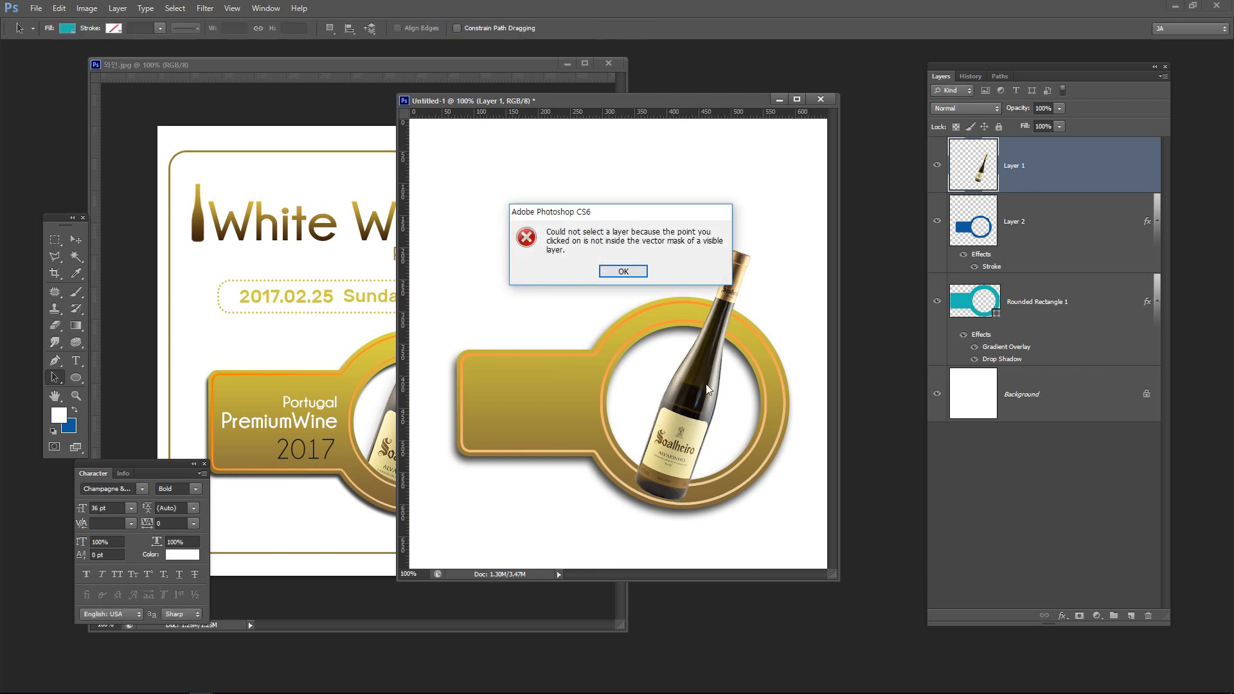
pyautogui.click(622, 275)
pyautogui.click(77, 239)
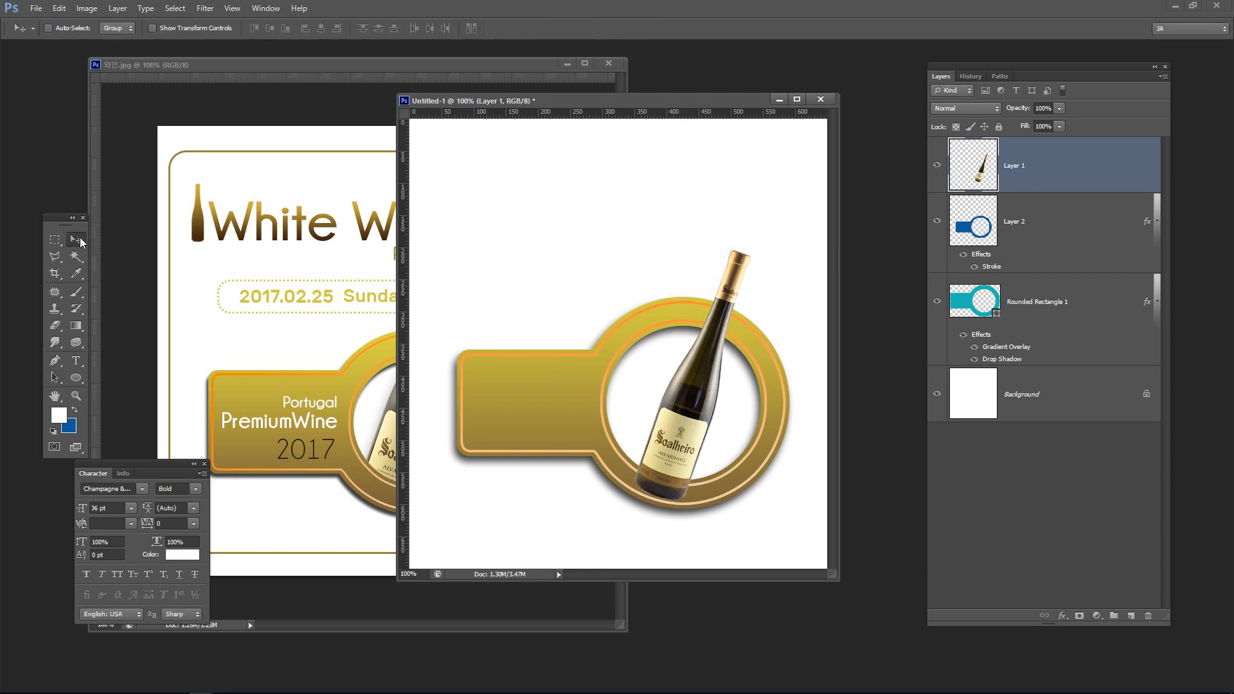
pyautogui.moveTo(681, 418); pyautogui.dragTo(685, 398)
pyautogui.click(269, 257)
pyautogui.click(682, 400)
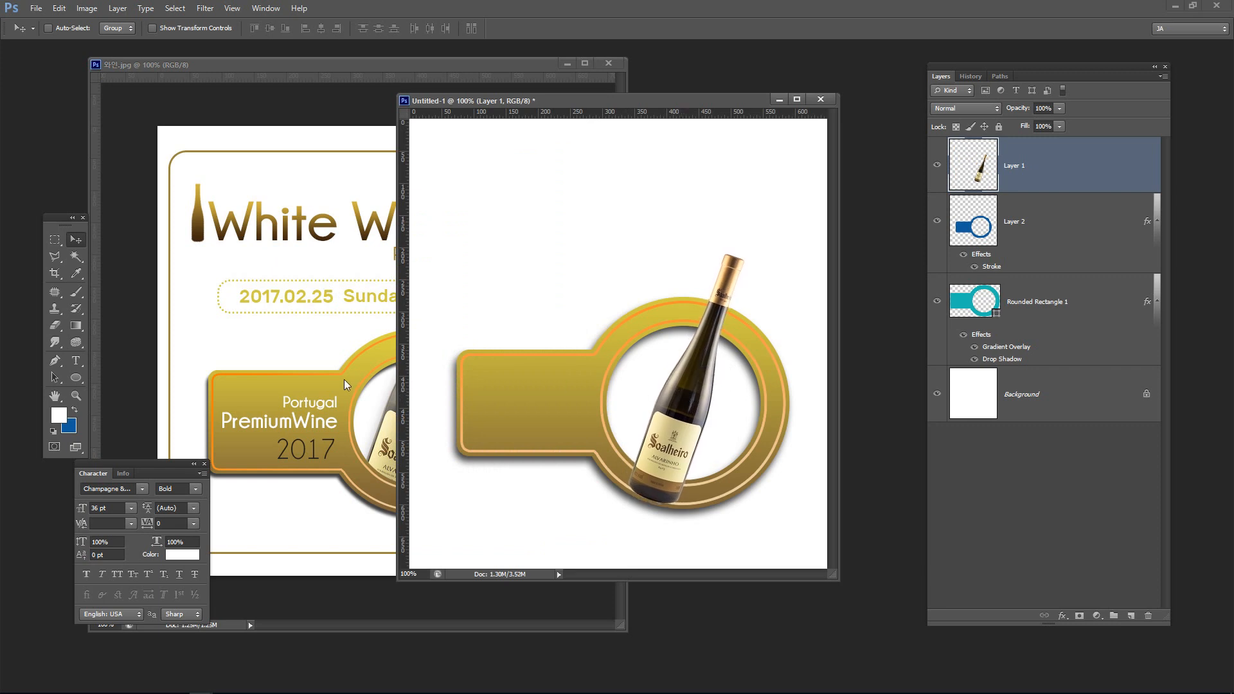
pyautogui.click(386, 392)
pyautogui.click(687, 422)
pyautogui.moveTo(691, 423); pyautogui.dragTo(694, 424)
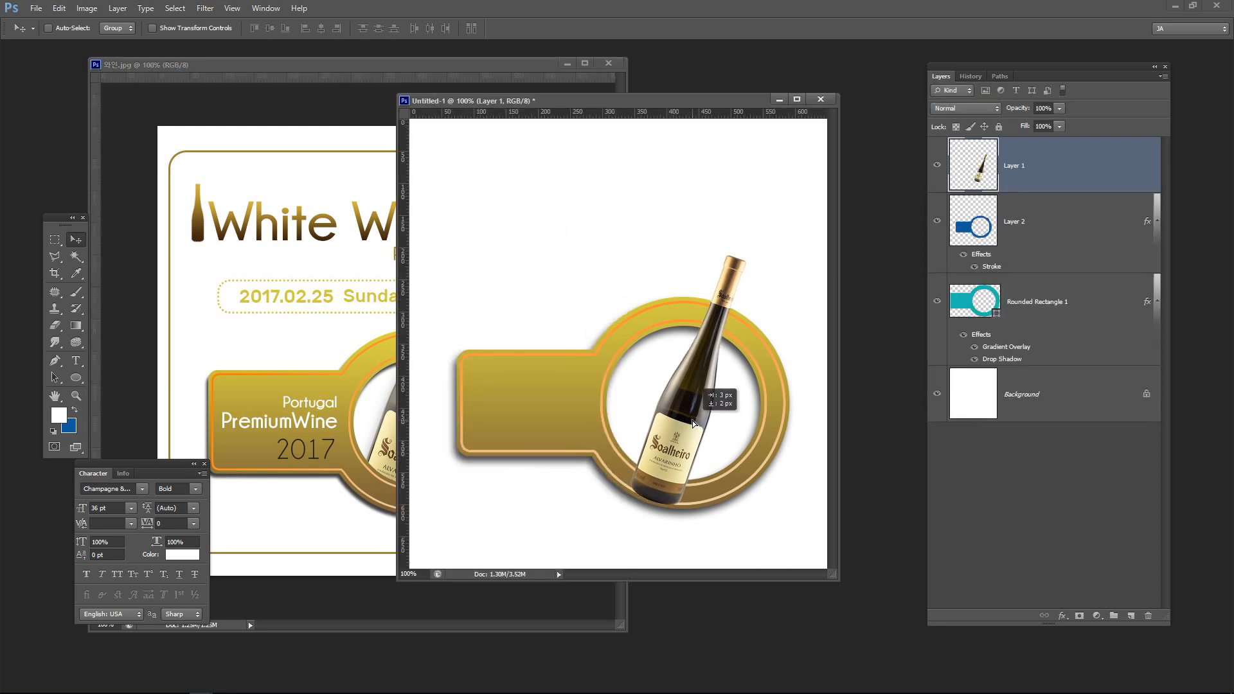
pyautogui.click(364, 352)
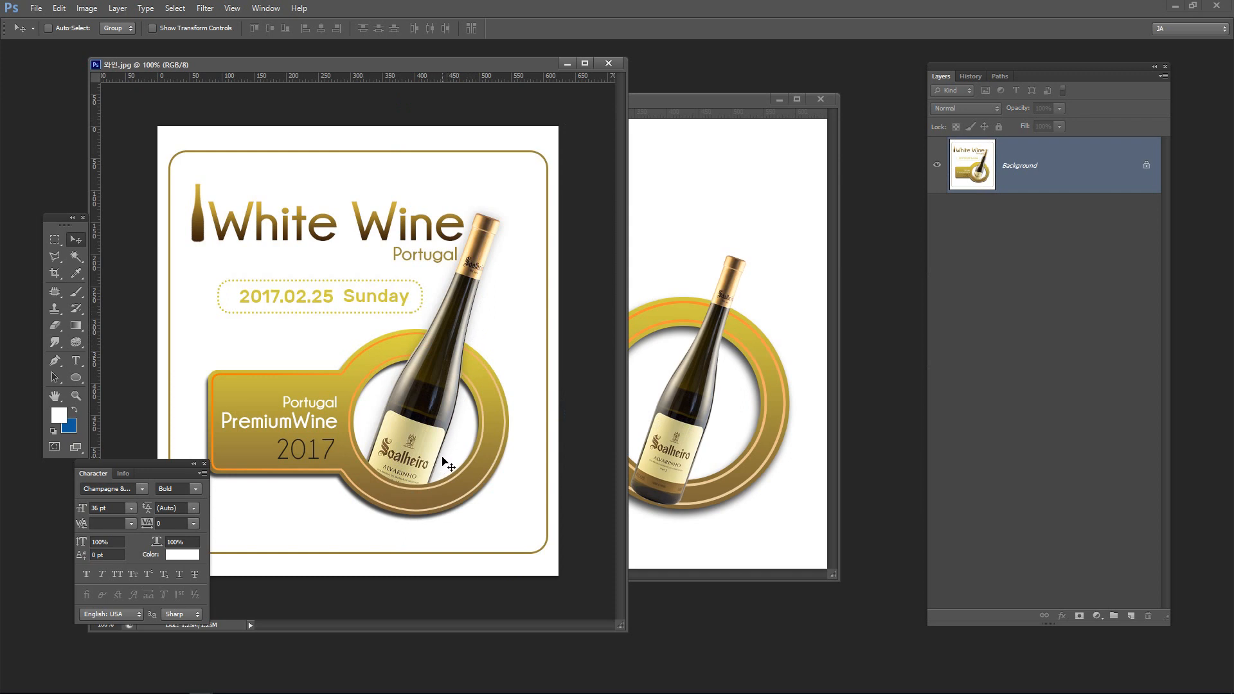
pyautogui.click(729, 408)
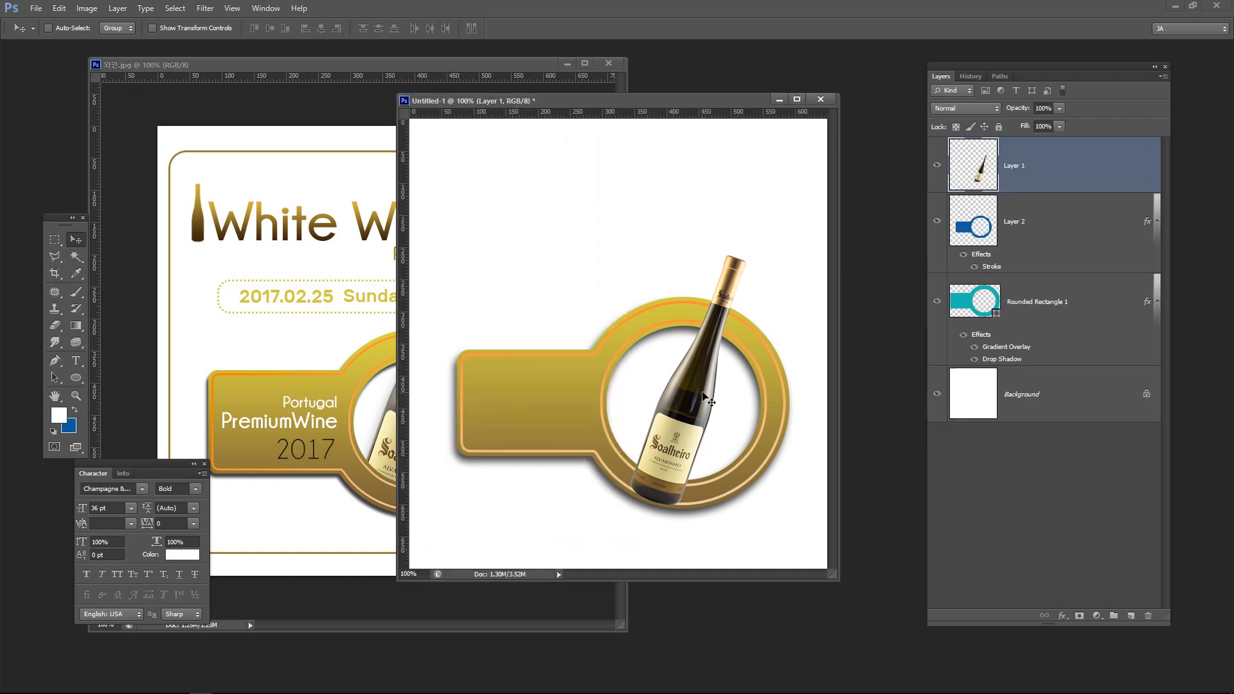
# Add an Outer Glow effect to the bottle on Layer 1 with a size of 13 px
pyautogui.doubleClick(1053, 179)
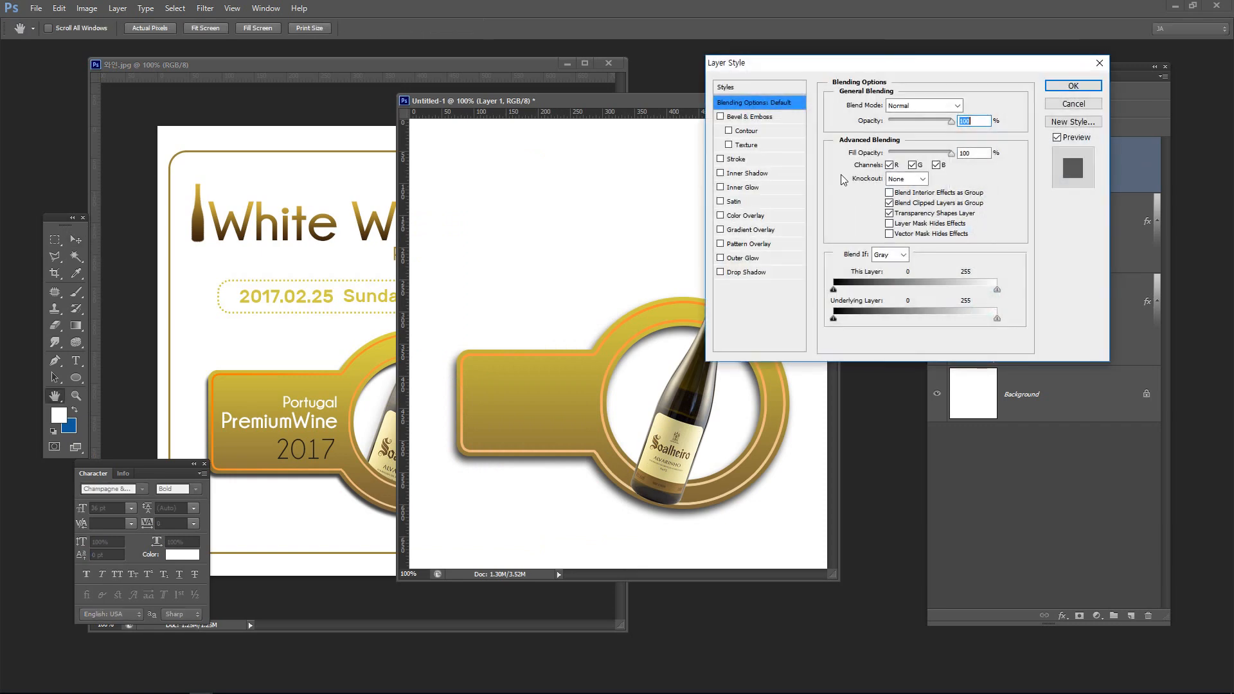
pyautogui.click(748, 260)
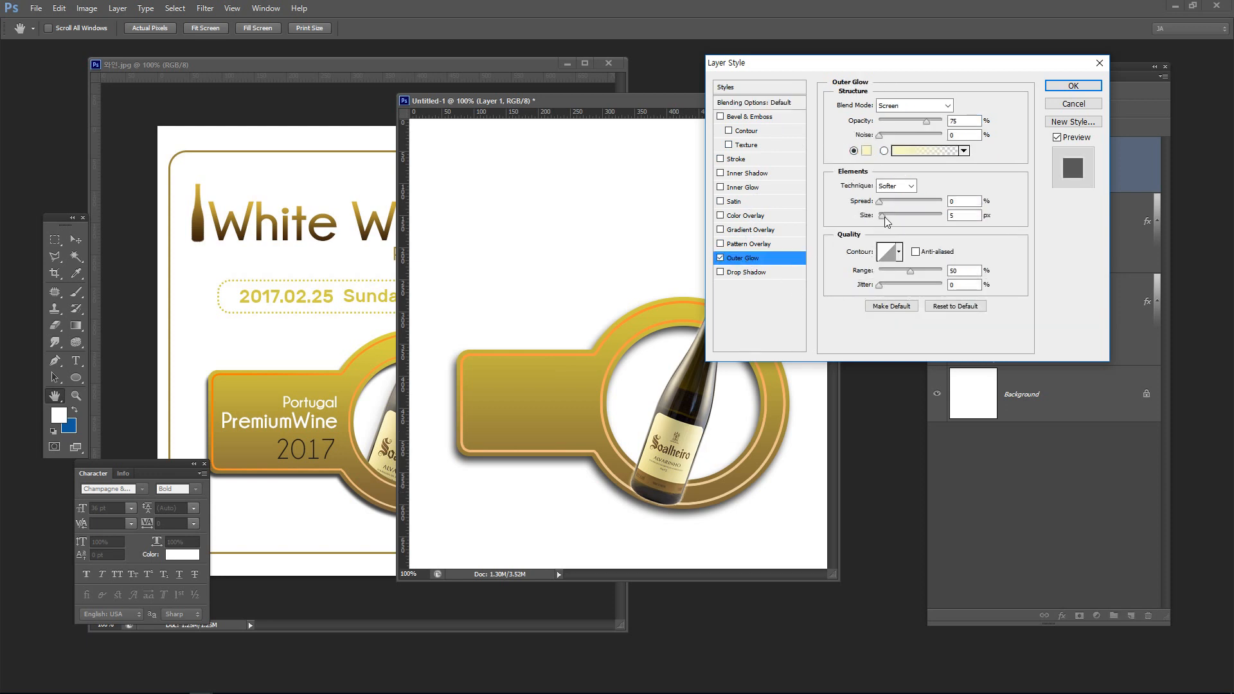
pyautogui.moveTo(882, 216); pyautogui.dragTo(887, 219)
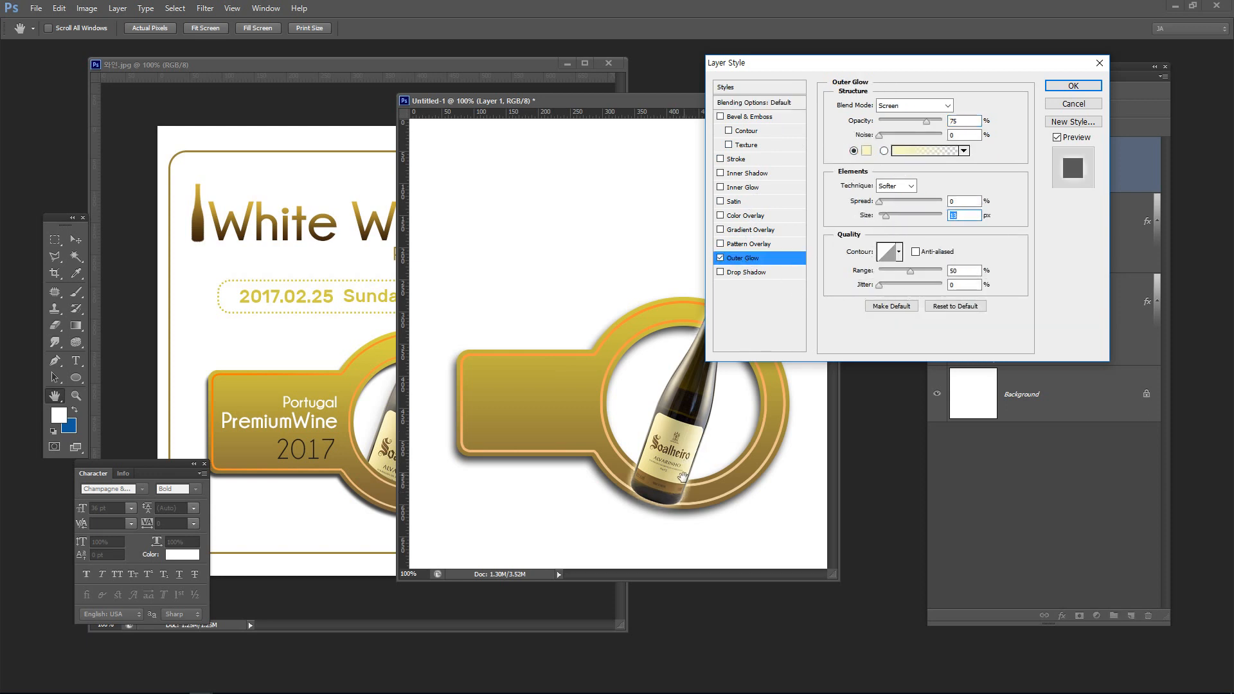
pyautogui.moveTo(888, 77); pyautogui.dragTo(899, 77)
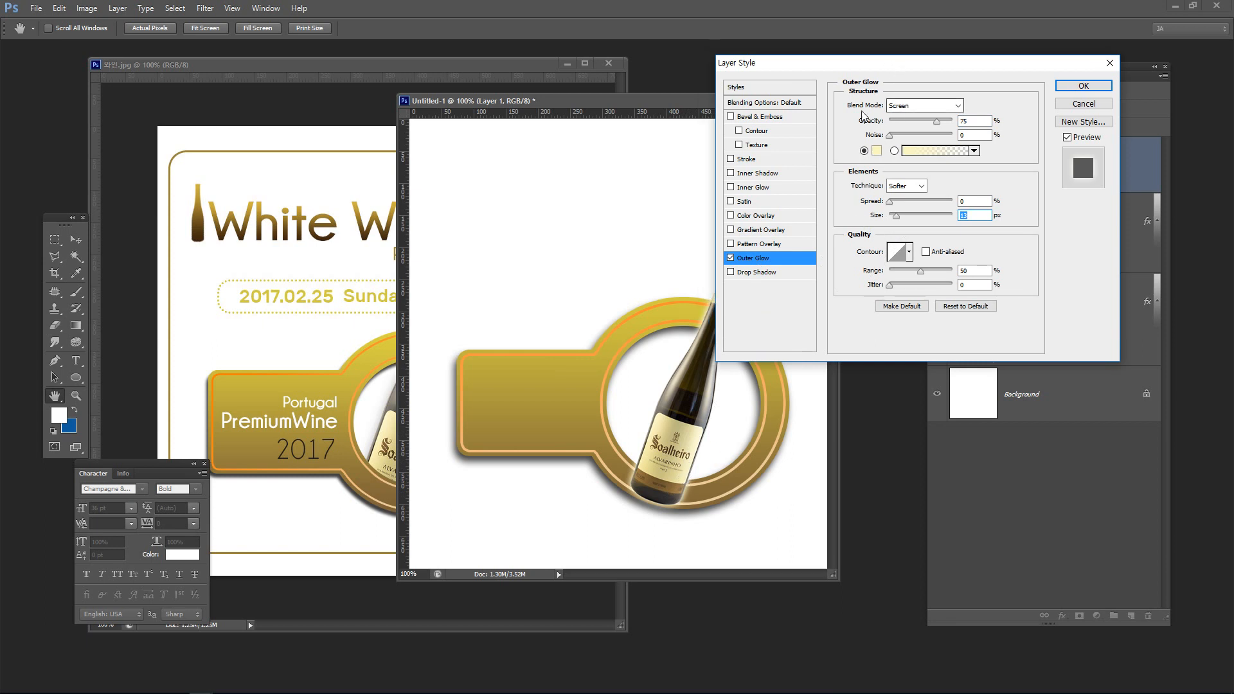
# Set the outer glow's blend mode to Normal and its colour to dark grey #262626
pyautogui.click(932, 106)
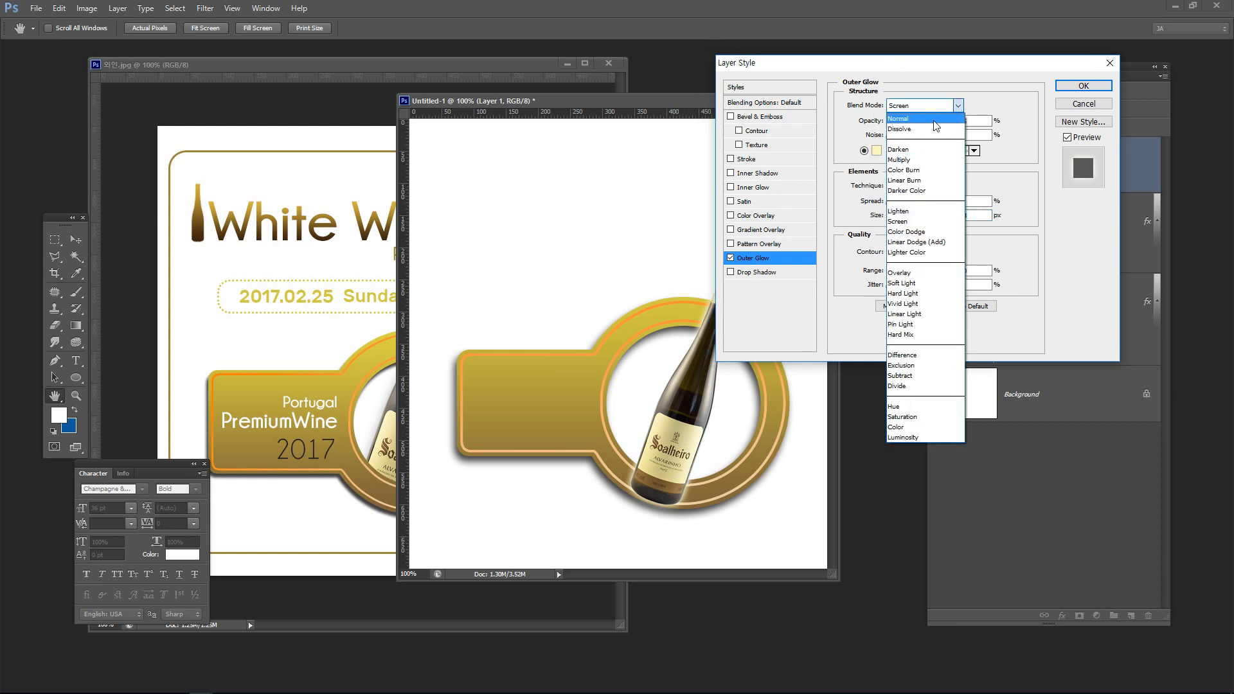
pyautogui.click(935, 124)
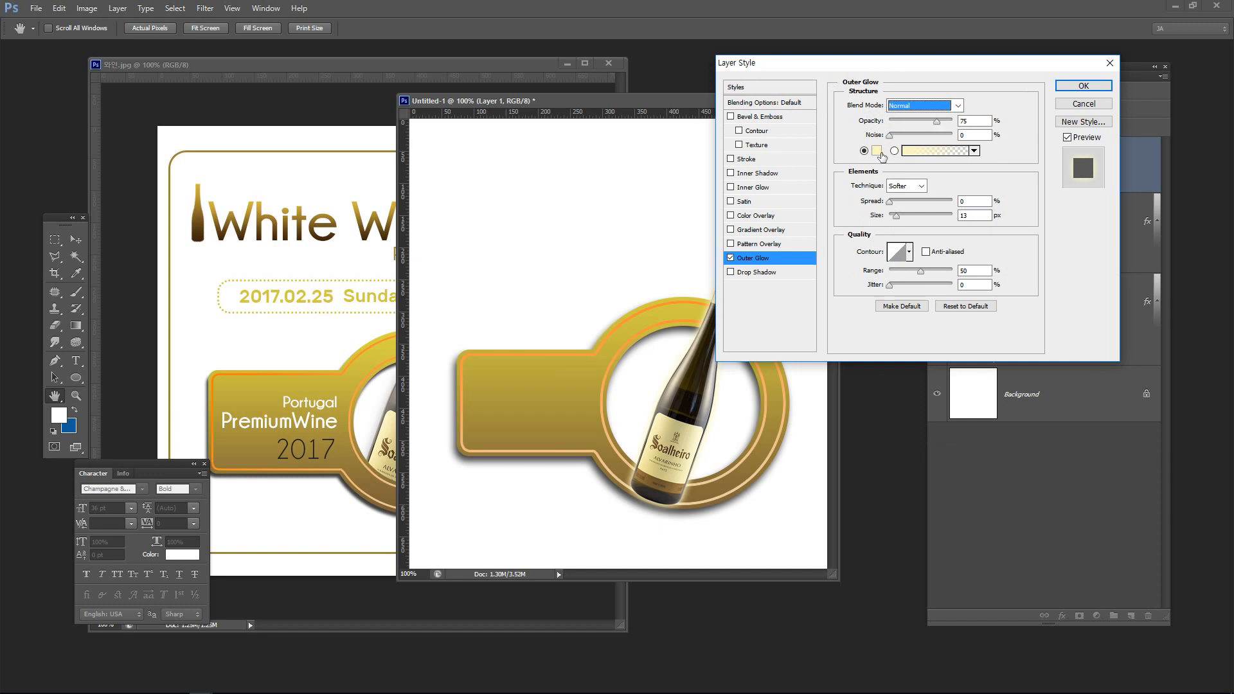
pyautogui.click(877, 150)
pyautogui.click(248, 548)
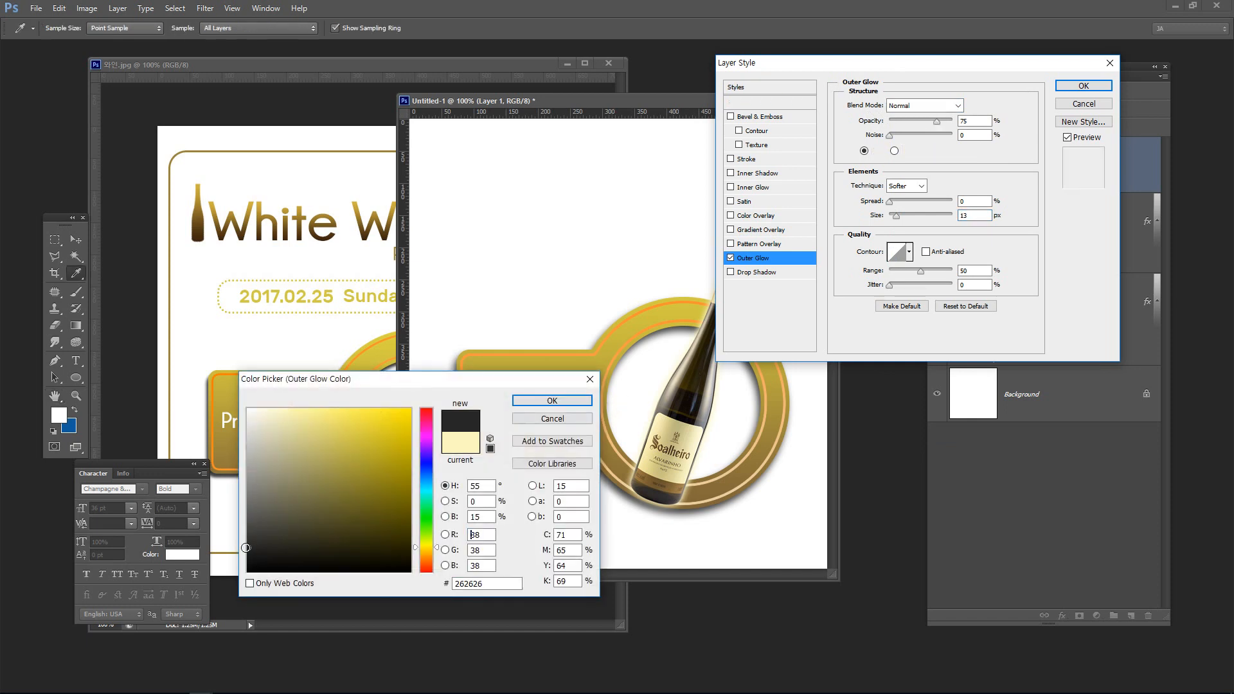
pyautogui.click(552, 401)
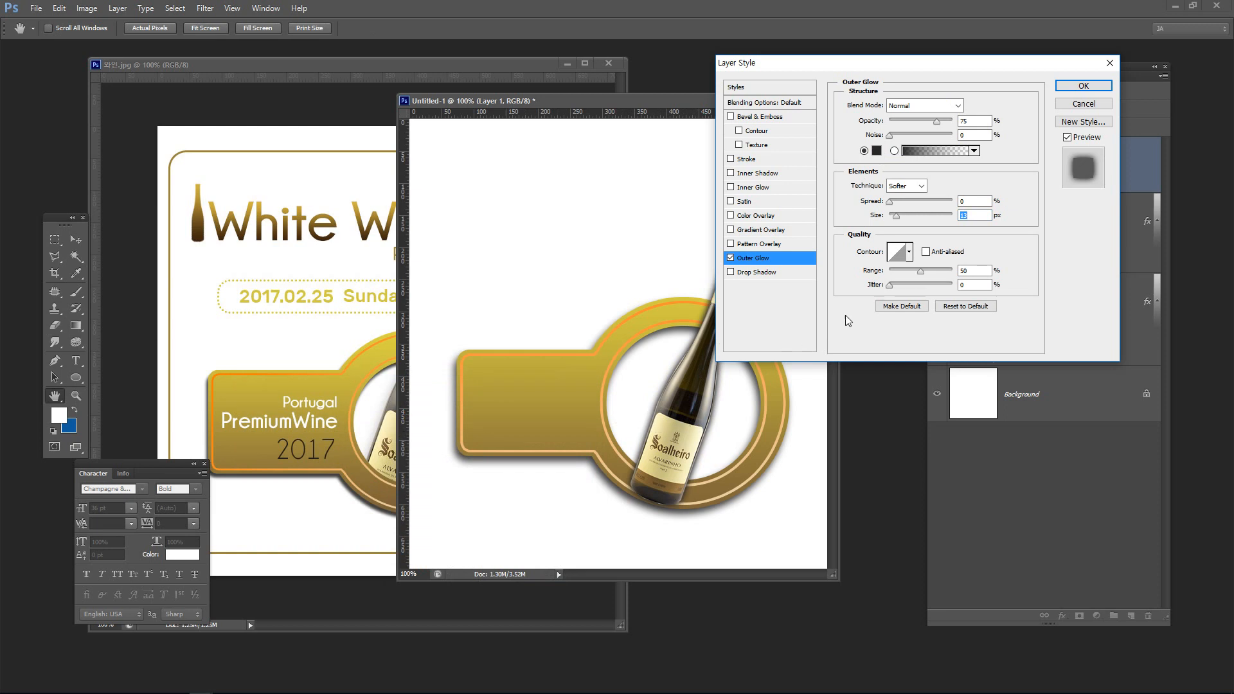
# Lower the outer glow's opacity to 59% and apply the layer style to Layer 1
pyautogui.moveTo(899, 222); pyautogui.dragTo(898, 221)
pyautogui.moveTo(940, 123); pyautogui.dragTo(938, 127)
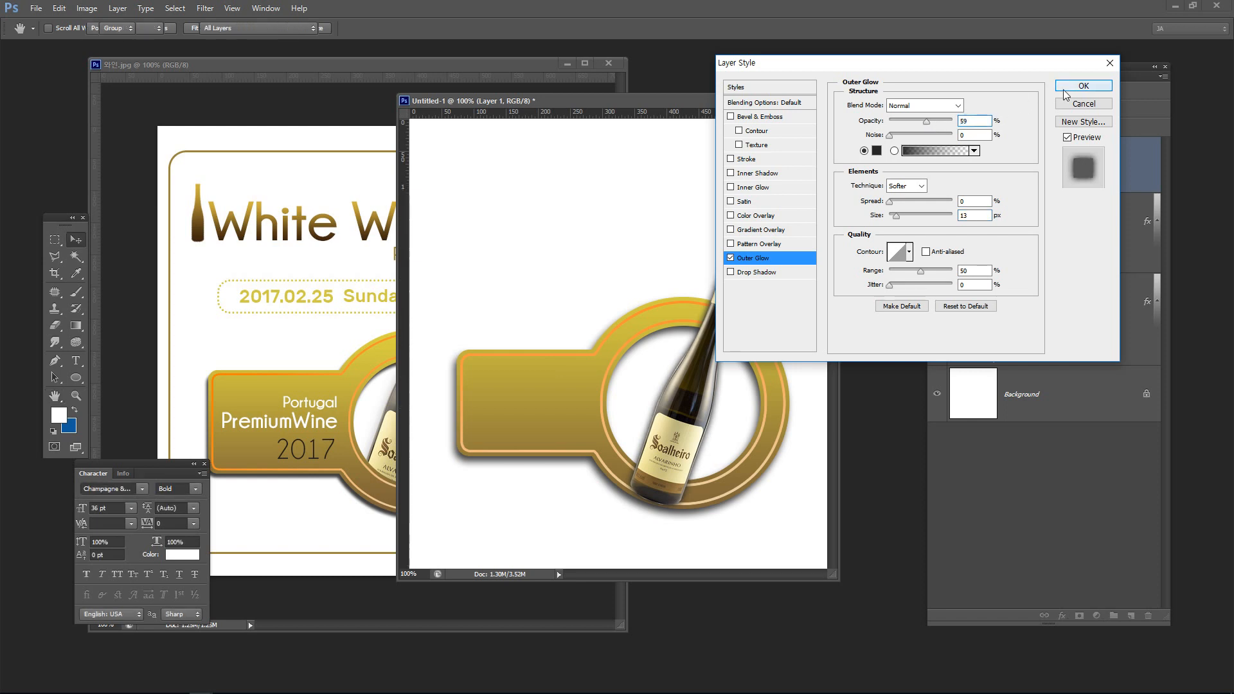
pyautogui.click(1084, 86)
# Add a layer mask to Layer 1, load the Rounded Rectangle 1 shape as a selection and make the mask active
pyautogui.moveTo(1010, 68); pyautogui.dragTo(961, 69)
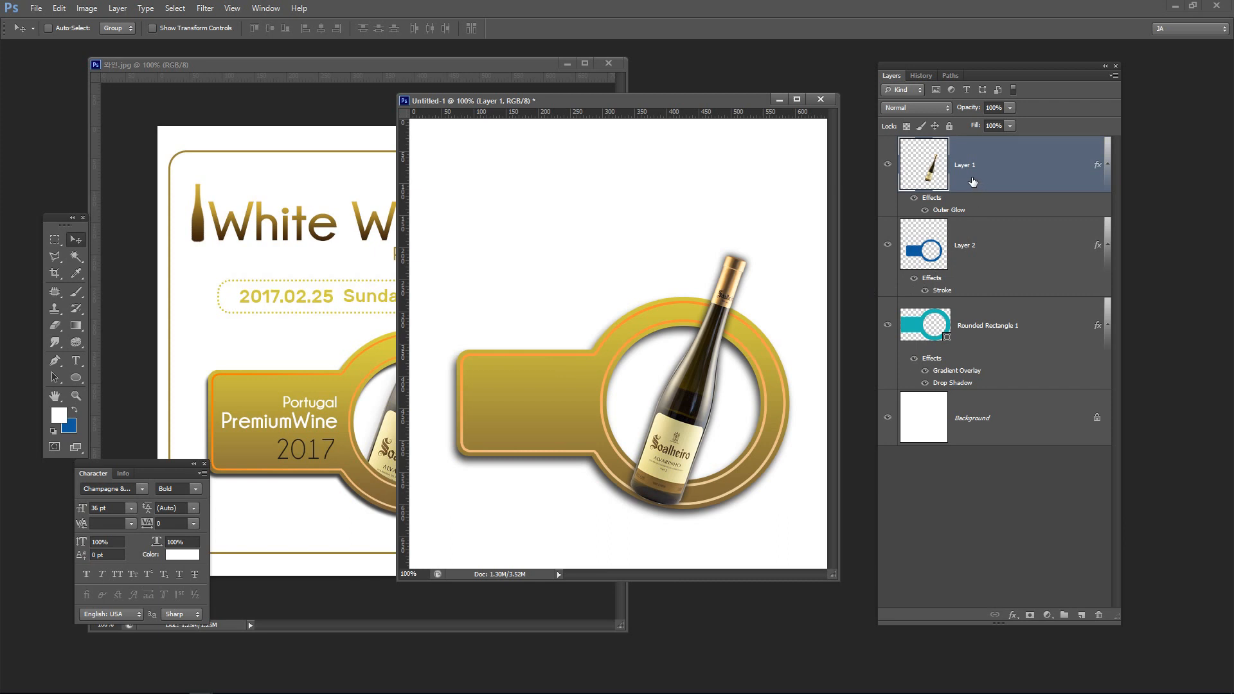
pyautogui.click(1030, 616)
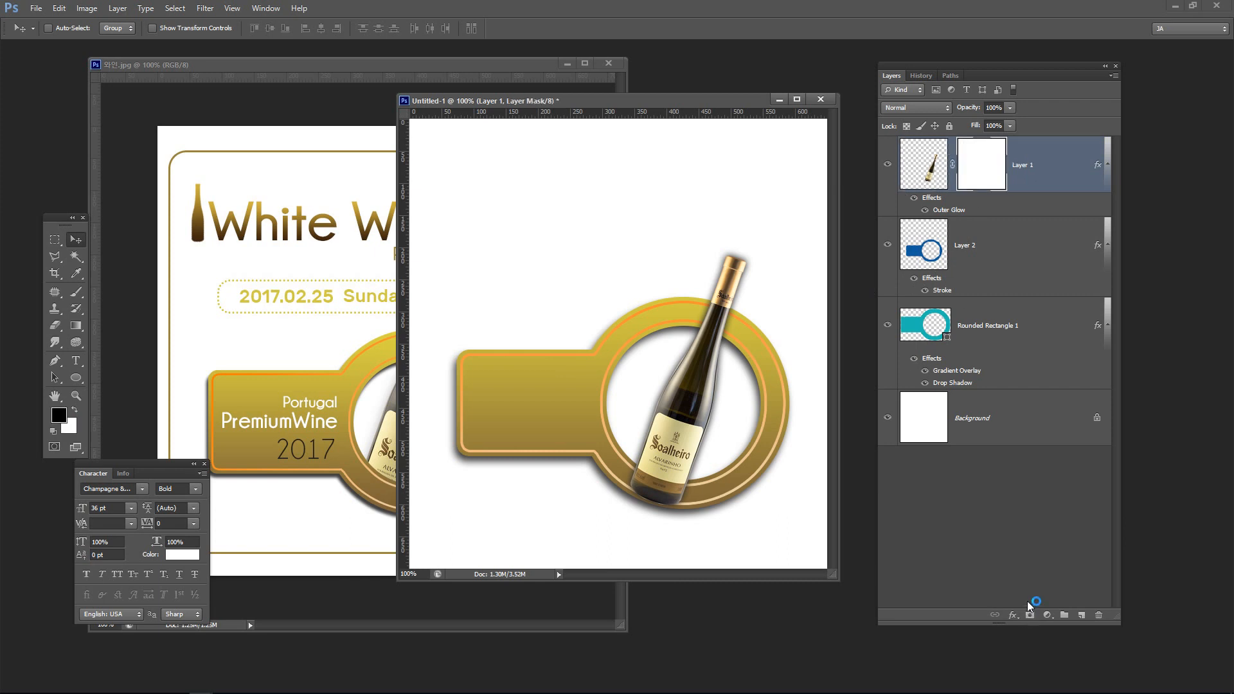
pyautogui.click(937, 336)
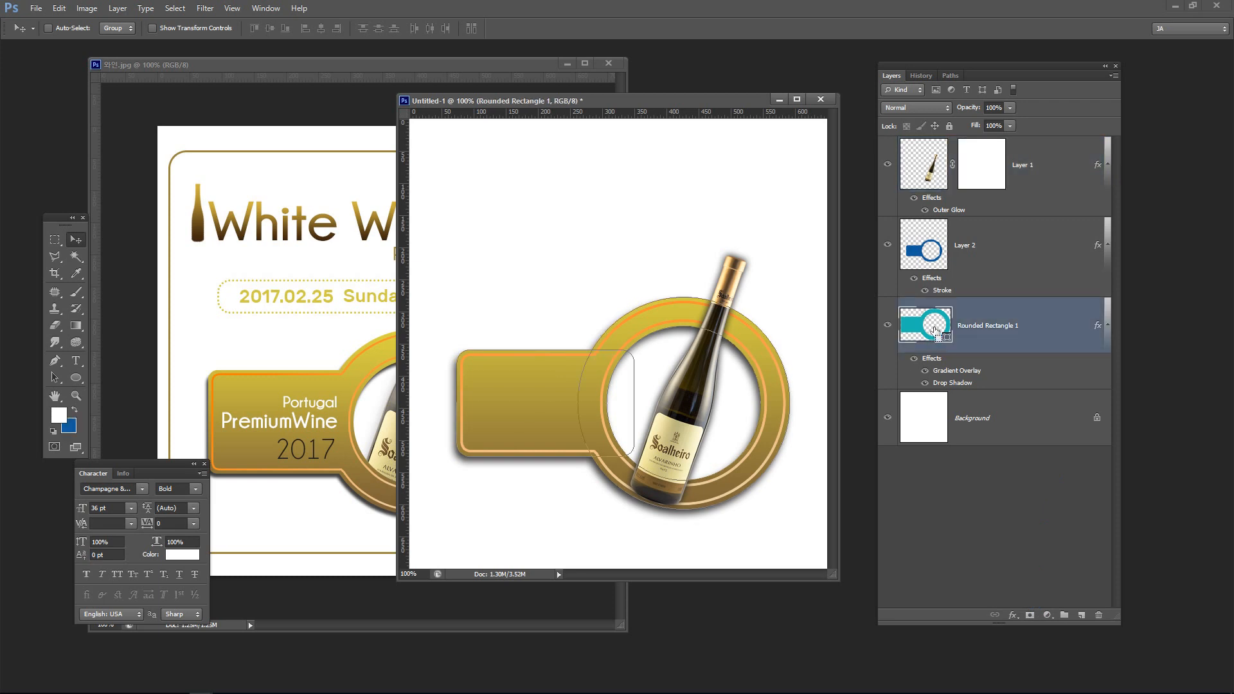
pyautogui.keyDown('ctrl'); pyautogui.click(936, 331); pyautogui.keyUp('ctrl')
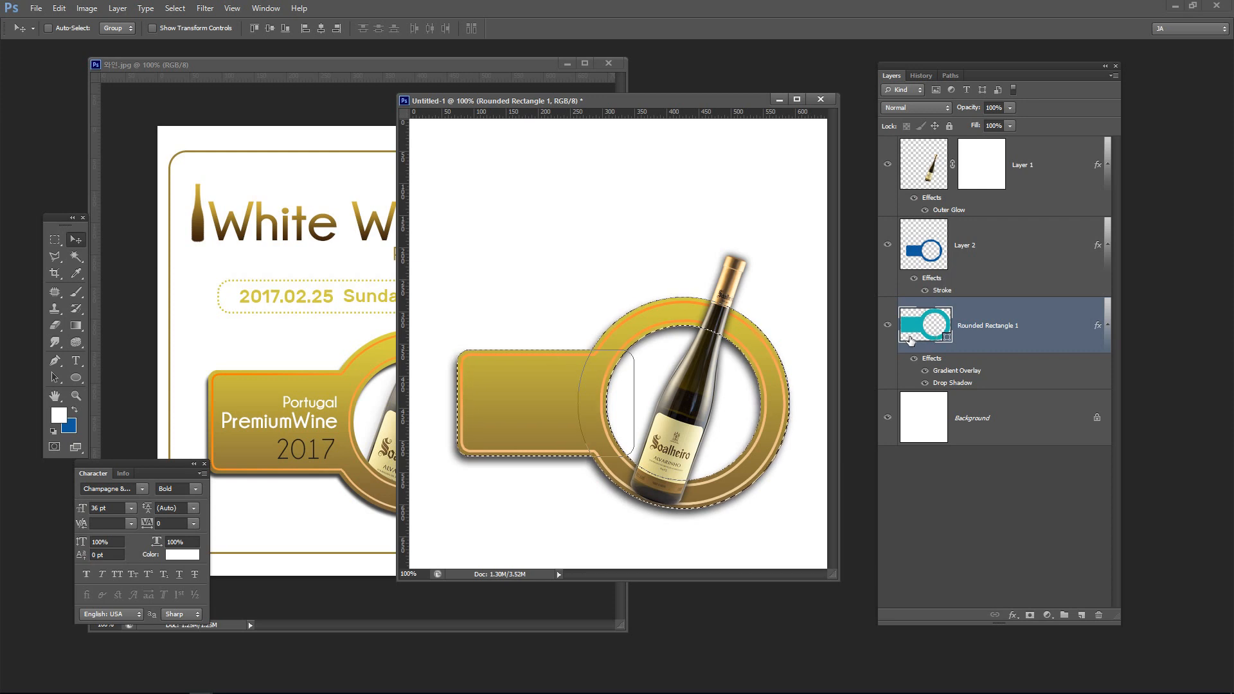
pyautogui.click(976, 177)
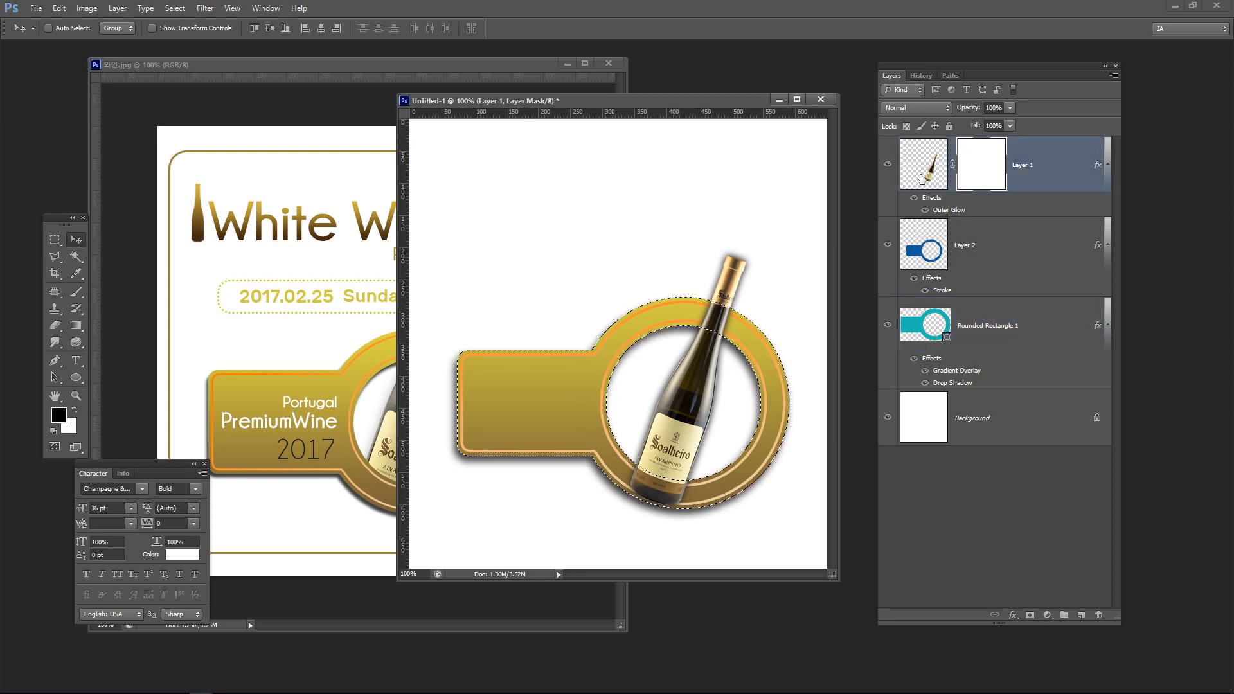
# Fill the badge-shaped selection with black on Layer 1's mask while the badge layers are hidden, deselect and show those layers again
pyautogui.click(887, 245)
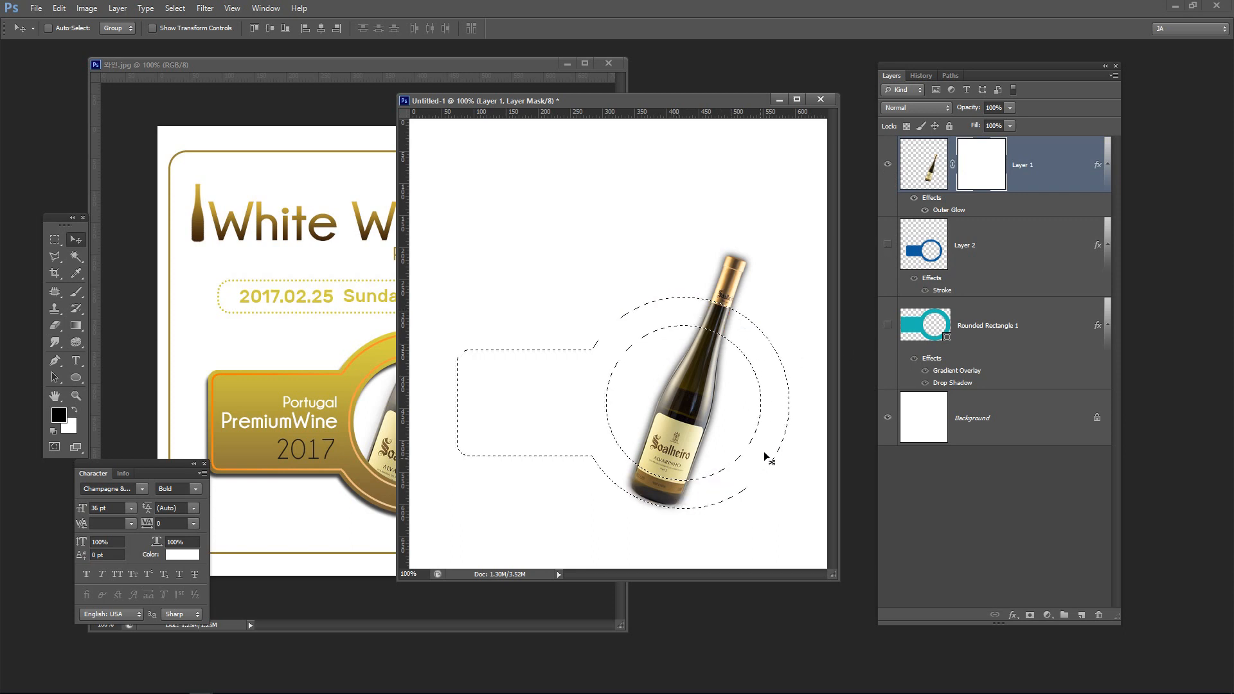
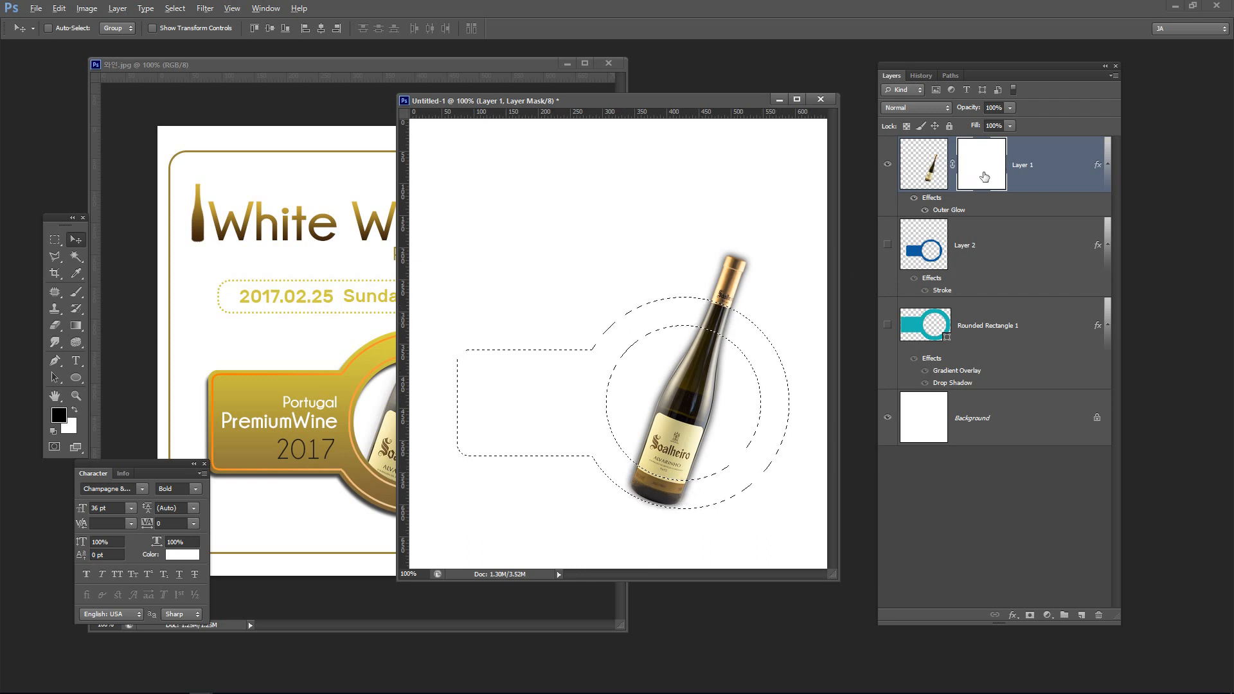
pyautogui.hotkey('alt', 'Delete')
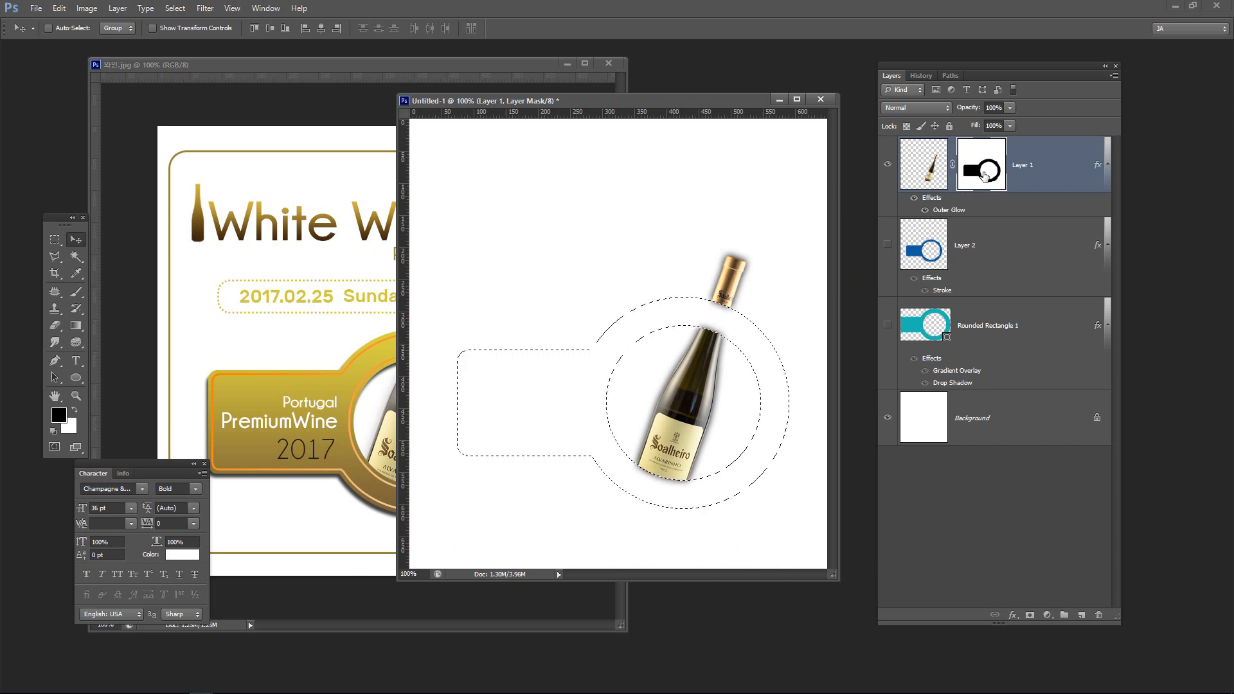
pyautogui.hotkey('ctrl', 'd')
pyautogui.click(888, 245)
pyautogui.click(887, 324)
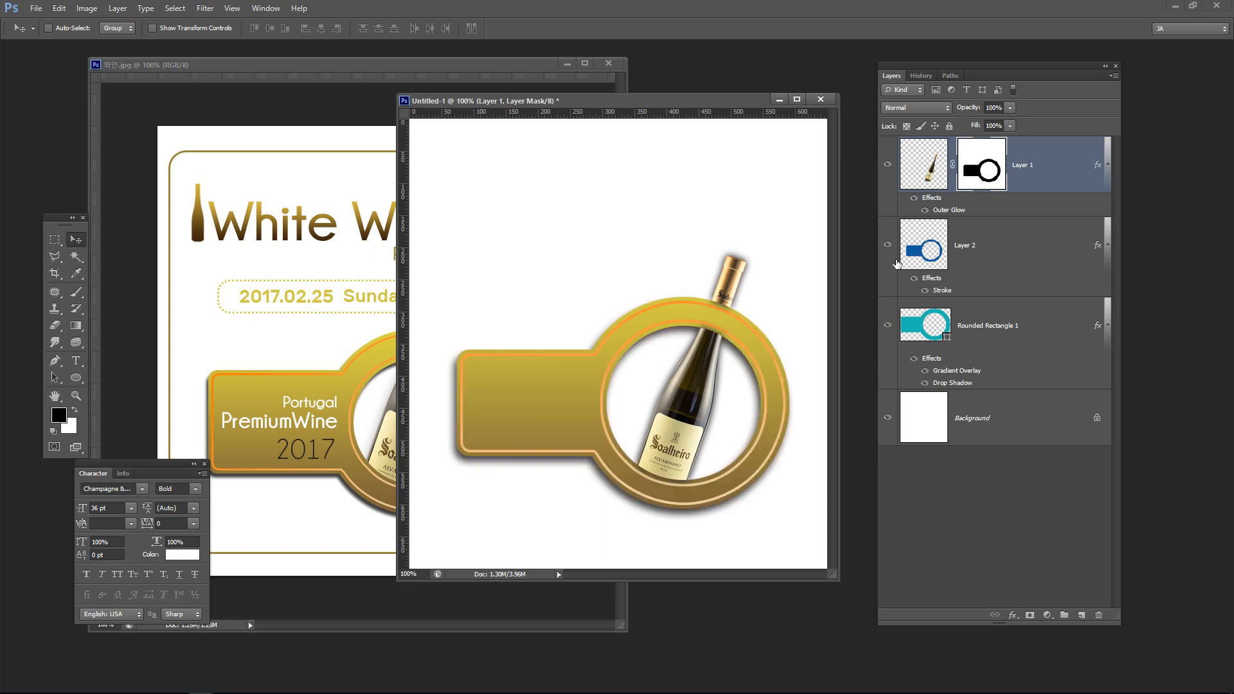
# Hide Layer 2 and Rounded Rectangle 1, and check the masked bottle with the Background temporarily hidden
pyautogui.click(887, 245)
pyautogui.click(888, 325)
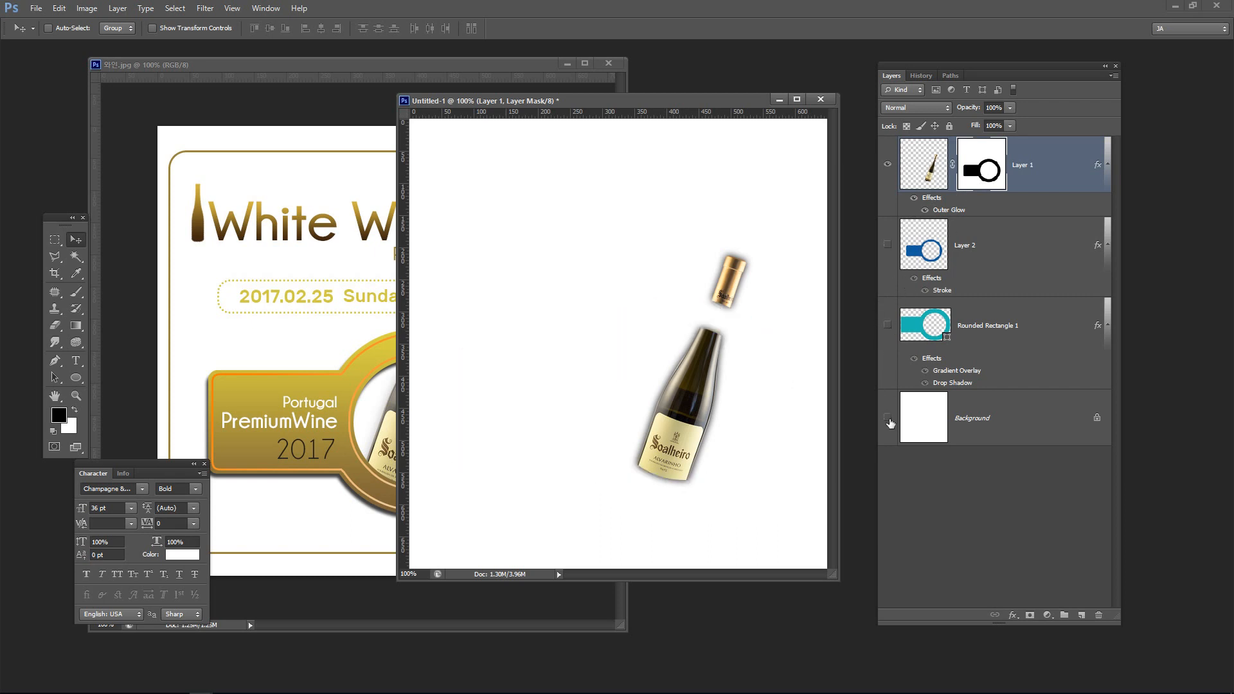
pyautogui.click(887, 417)
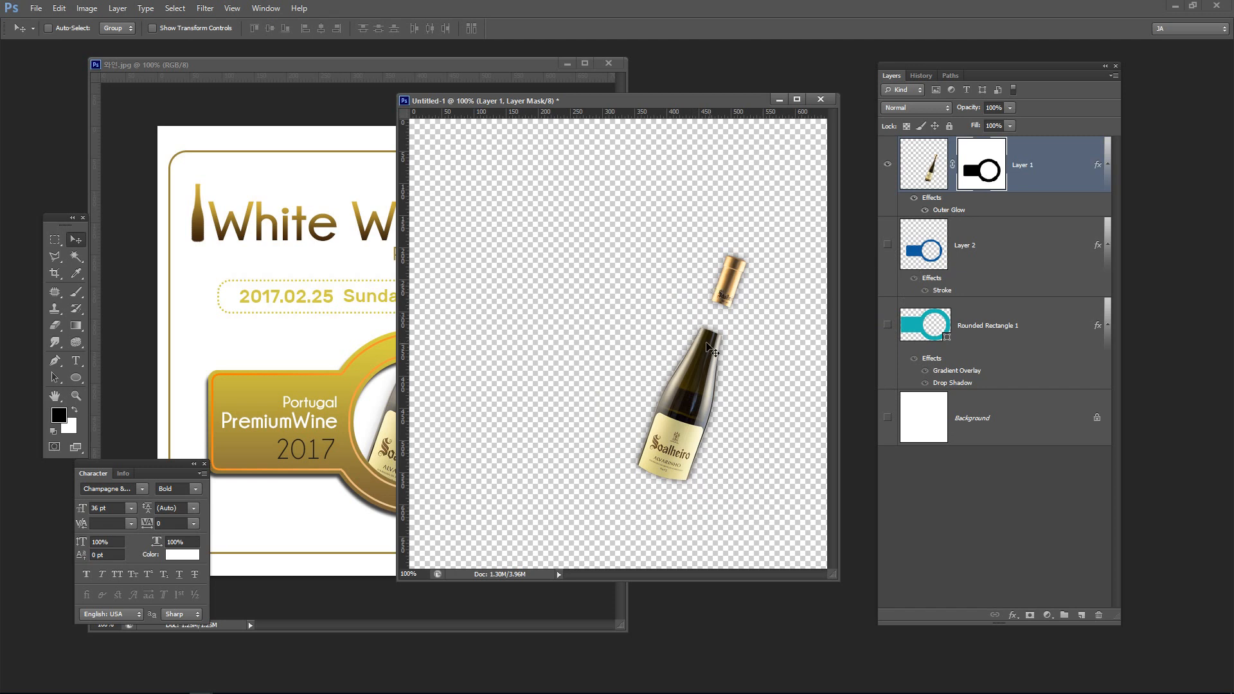
pyautogui.click(890, 419)
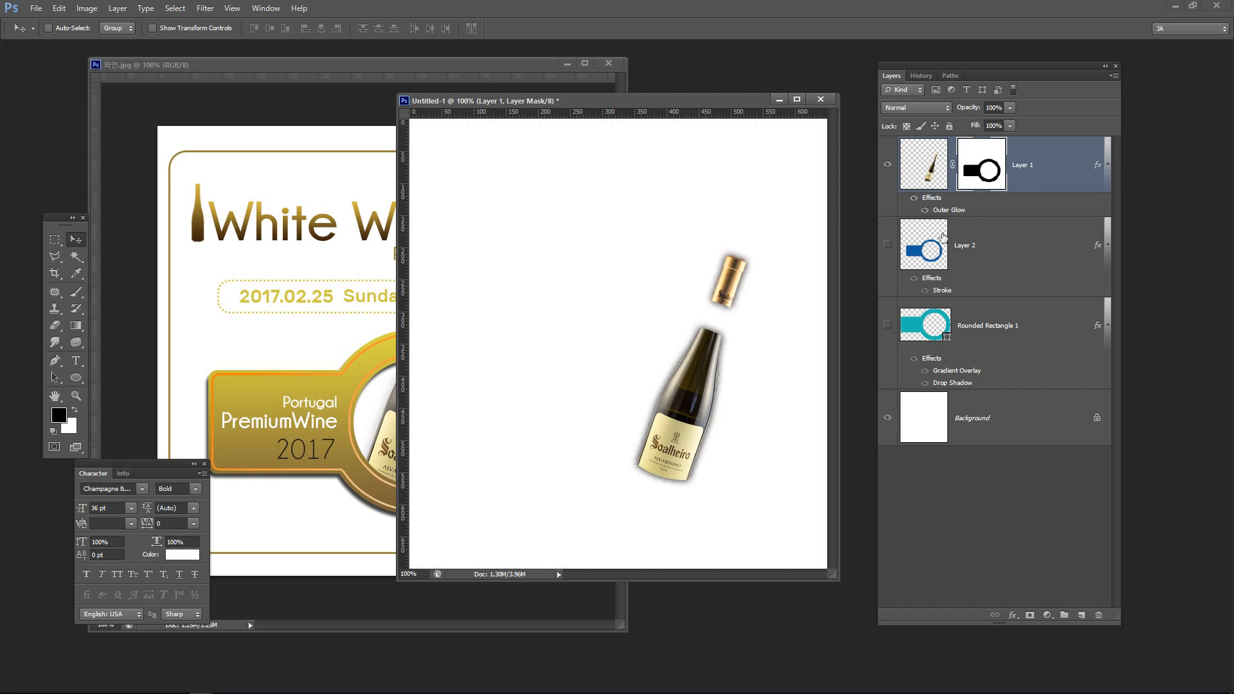
# Paint white with a small hard round brush on Layer 1's mask to restore the bottle's neck where the ring crosses it
pyautogui.click(77, 293)
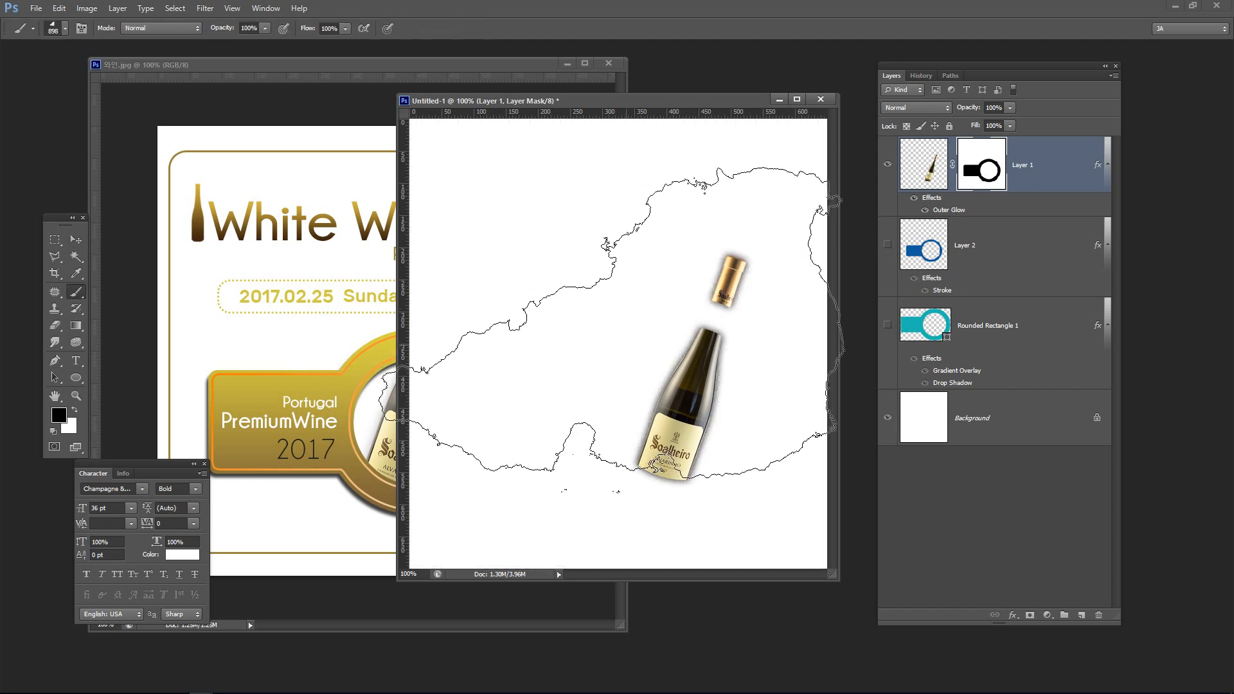
pyautogui.rightClick(582, 167)
pyautogui.doubleClick(781, 464)
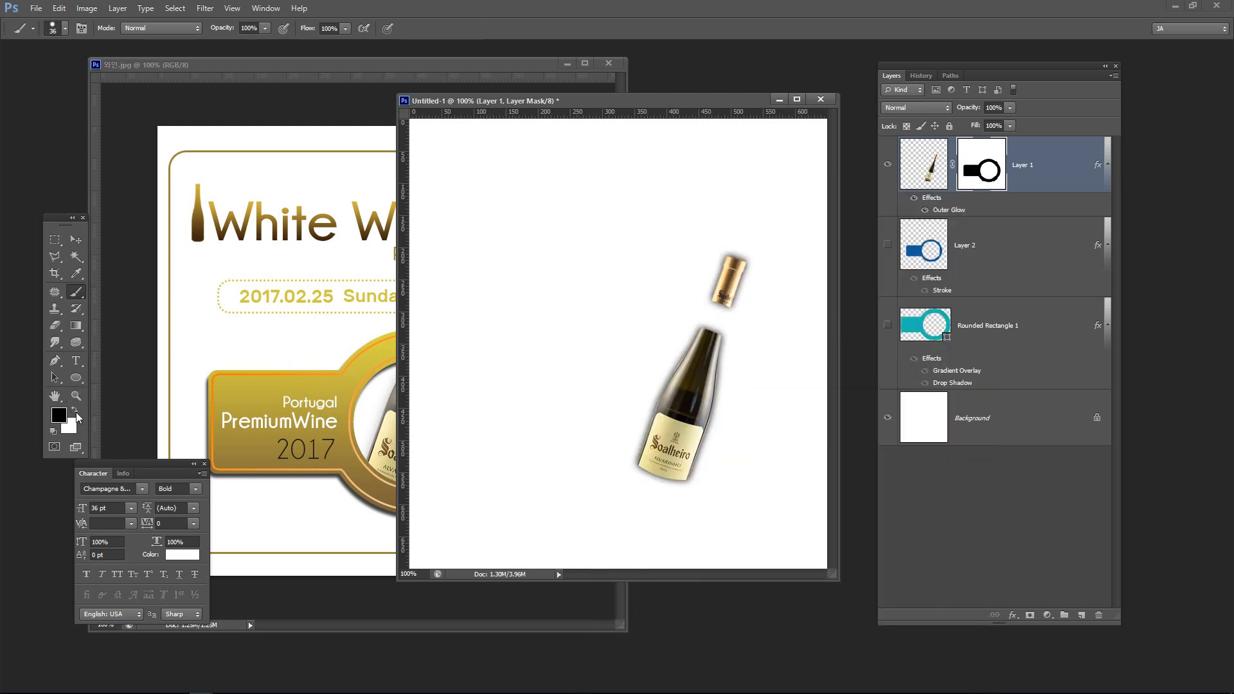
pyautogui.click(76, 411)
pyautogui.click(722, 313)
pyautogui.moveTo(722, 312); pyautogui.dragTo(702, 340)
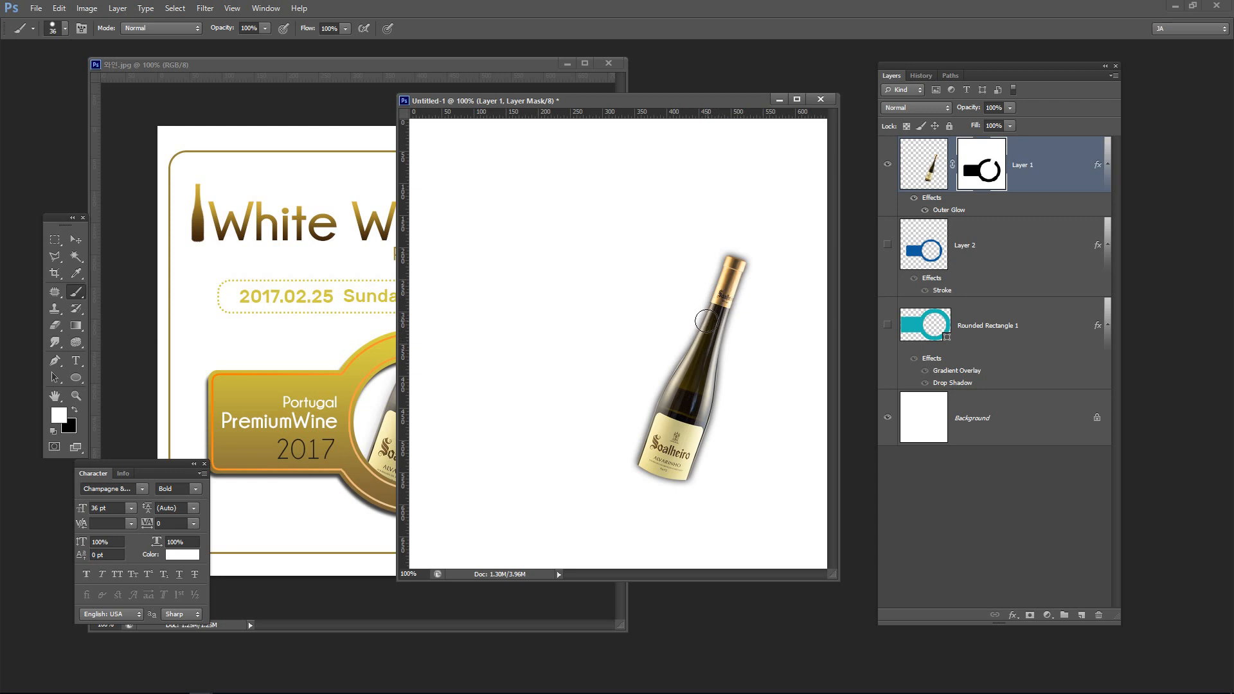
# Show Rounded Rectangle 1 and Layer 2 again, and shift the document window to uncover more of the reference poster
pyautogui.click(888, 325)
pyautogui.click(889, 246)
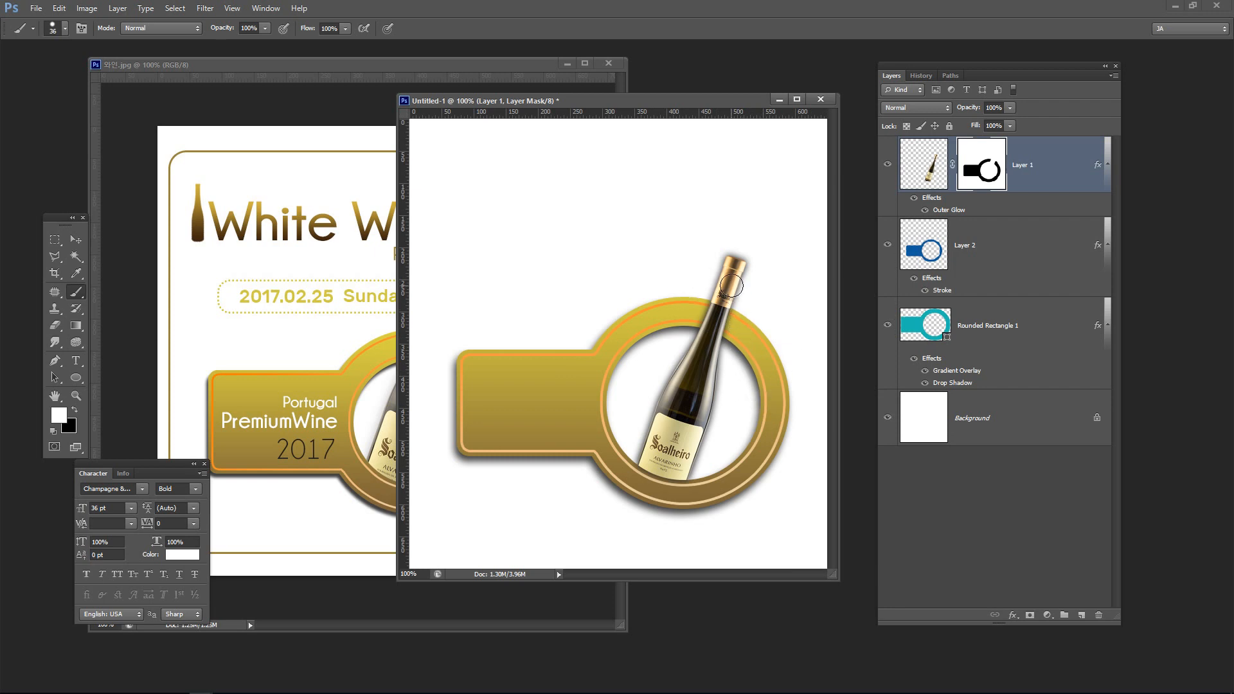
pyautogui.moveTo(593, 107); pyautogui.dragTo(635, 116)
pyautogui.moveTo(888, 74); pyautogui.dragTo(926, 77)
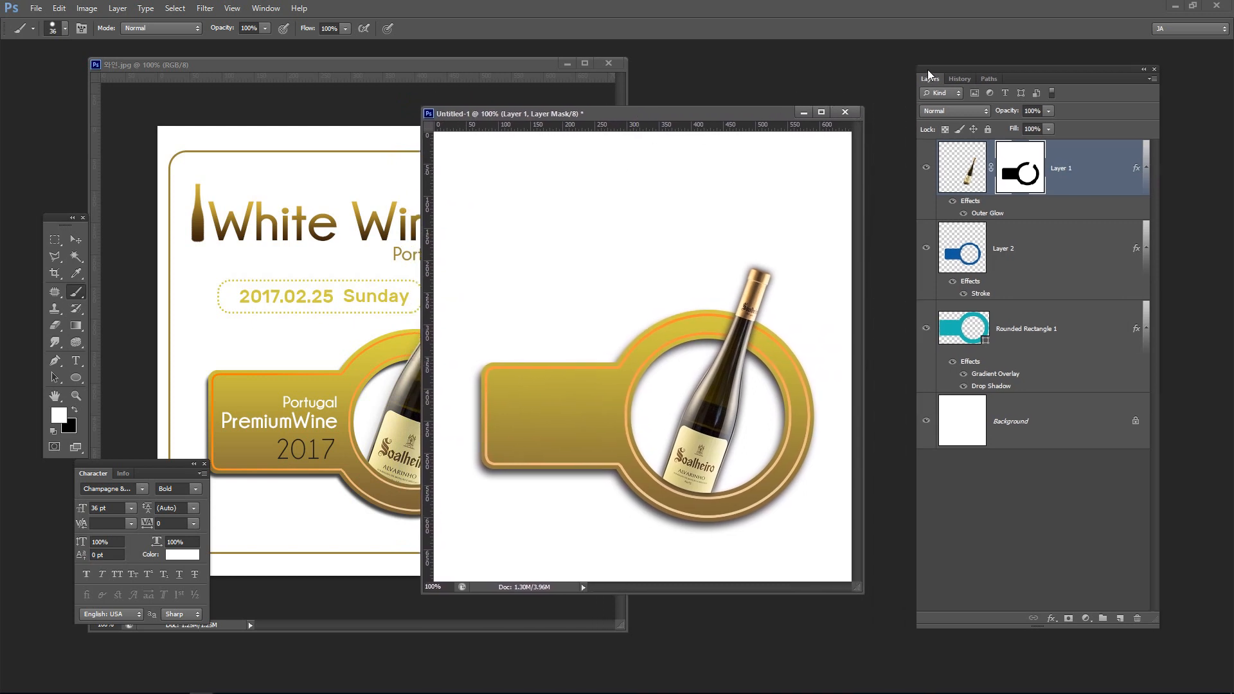
# Add the text "white Wine" above the badge in 36 pt Champagne Bold, coloured blue 38a9dd
pyautogui.moveTo(663, 116); pyautogui.dragTo(703, 116)
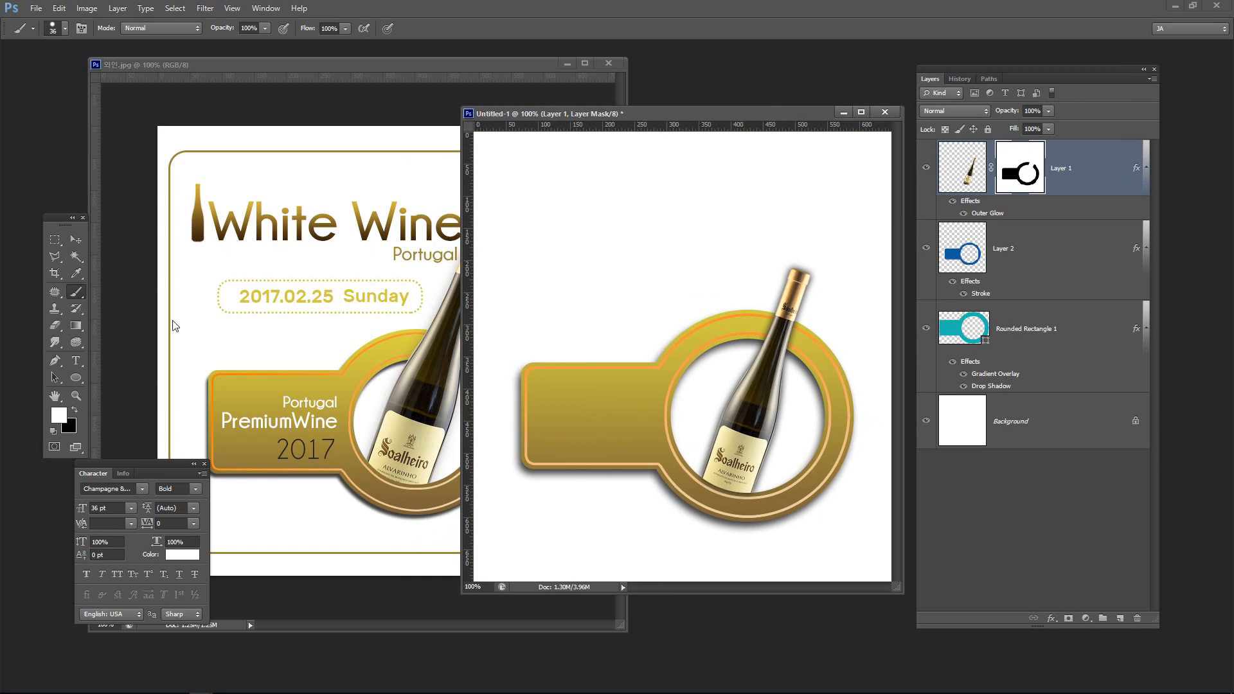
pyautogui.click(78, 361)
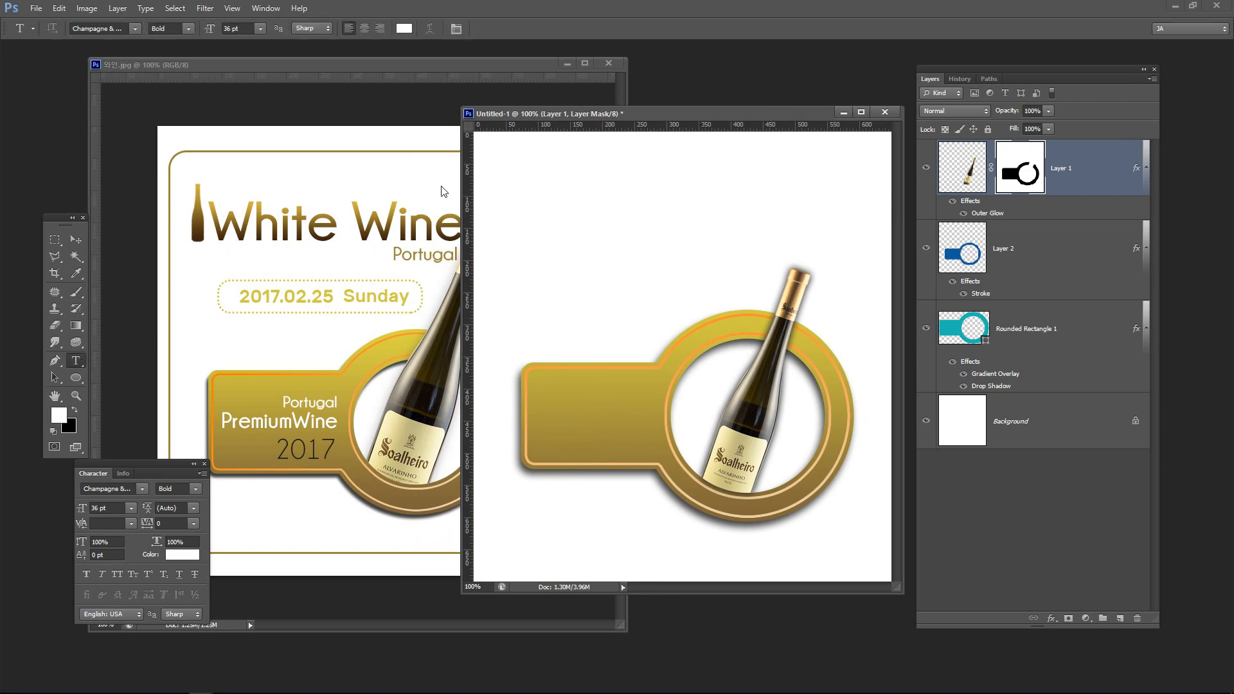
pyautogui.moveTo(566, 119); pyautogui.dragTo(572, 130)
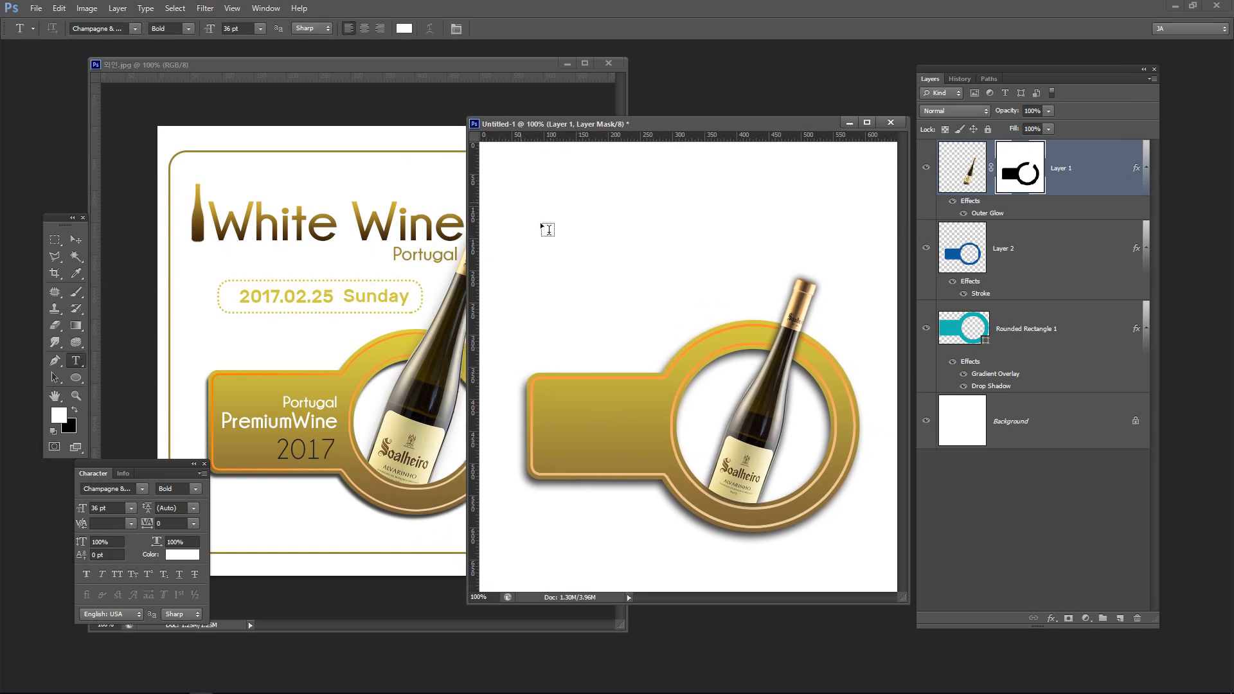
pyautogui.click(404, 28)
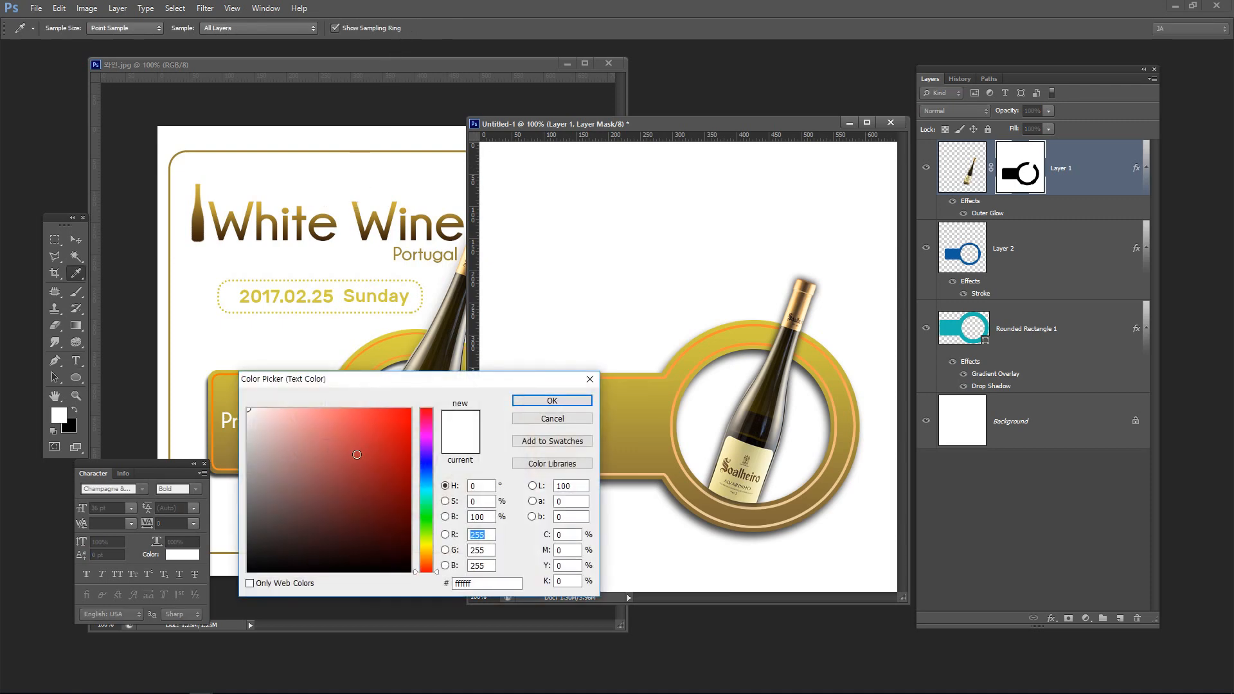
pyautogui.click(349, 477)
pyautogui.click(425, 480)
pyautogui.click(369, 430)
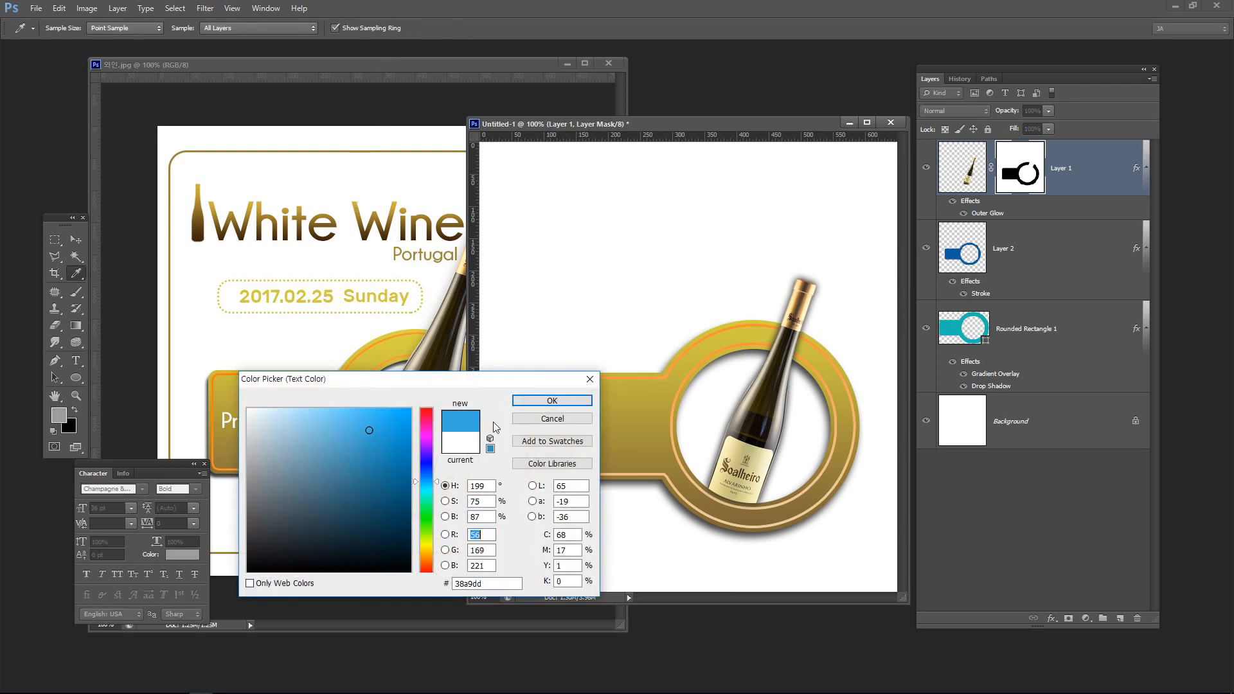
pyautogui.click(530, 404)
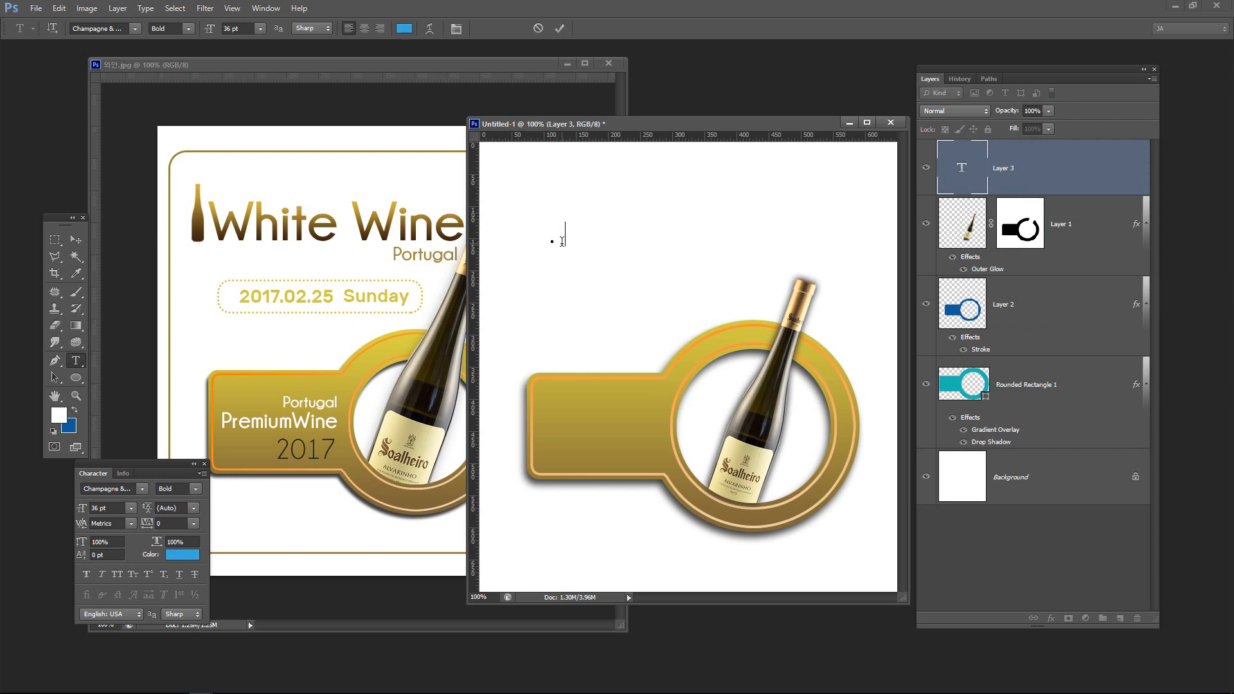
pyautogui.write('white Wine')
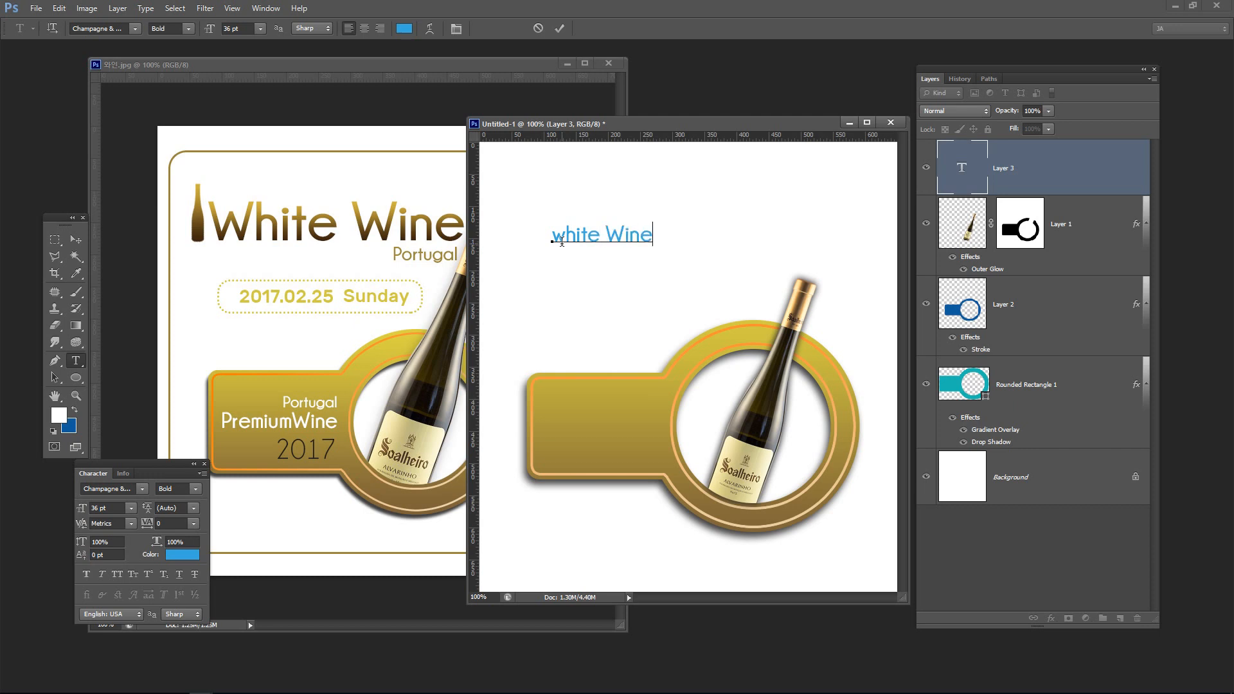
pyautogui.click(84, 242)
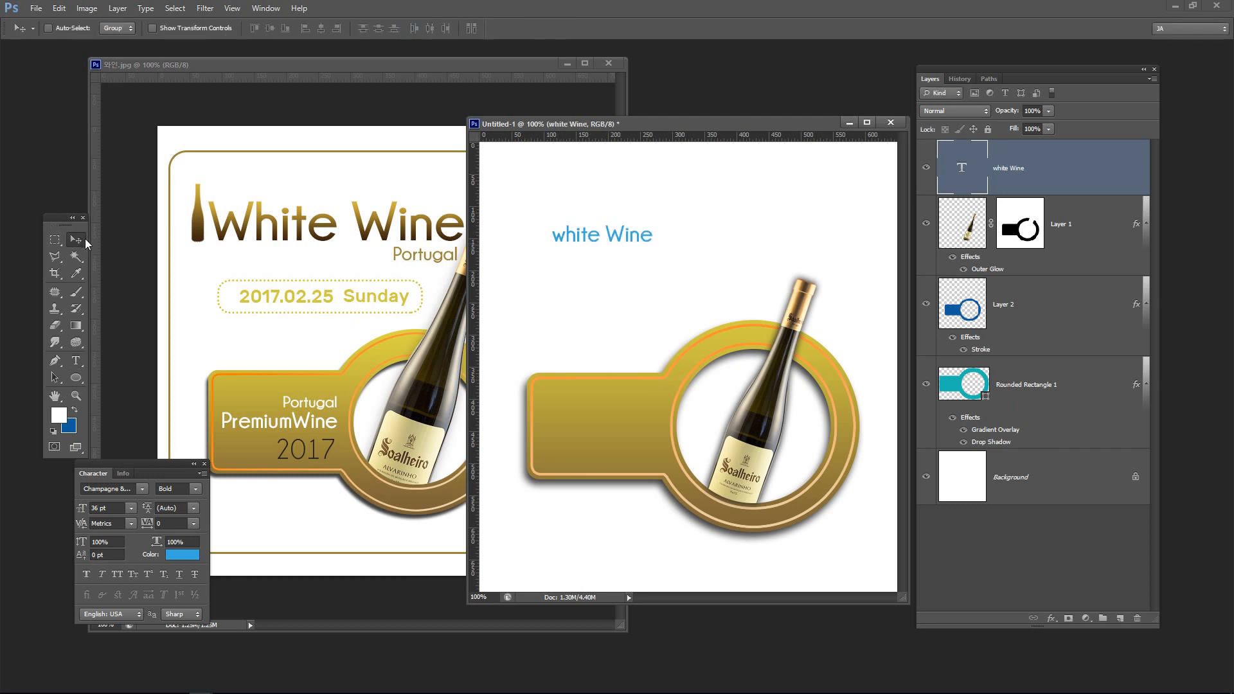
# Enlarge the "white Wine" title proportionally to about 101 pt and position it above the badge
pyautogui.hotkey('ctrl', 't')
pyautogui.moveTo(654, 223); pyautogui.dragTo(758, 229)
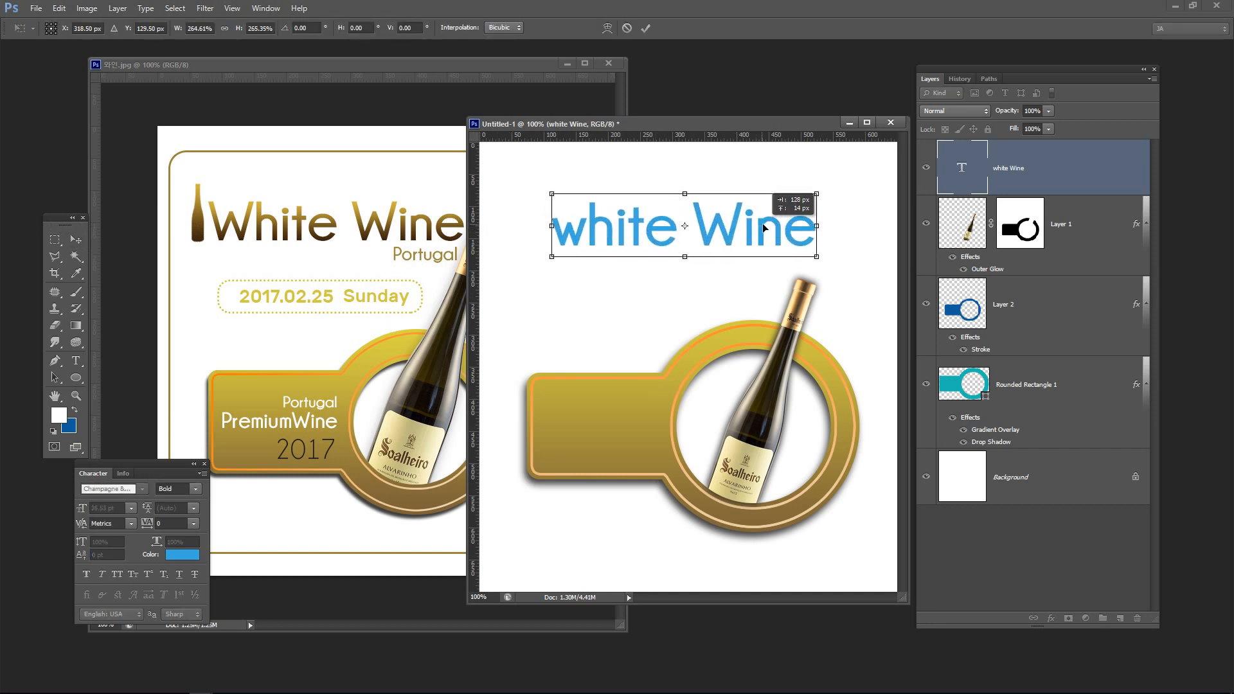
pyautogui.moveTo(817, 192); pyautogui.dragTo(805, 200)
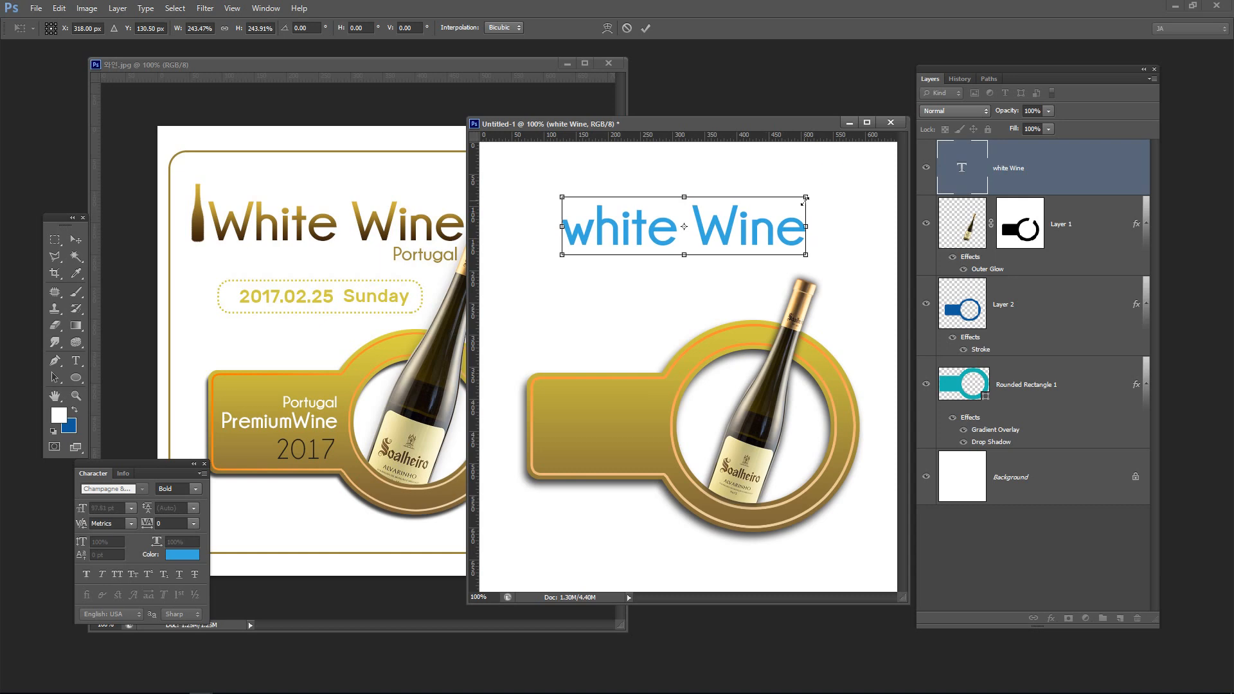
pyautogui.press('Return')
pyautogui.moveTo(743, 234); pyautogui.dragTo(734, 245)
pyautogui.hotkey('ctrl', 't')
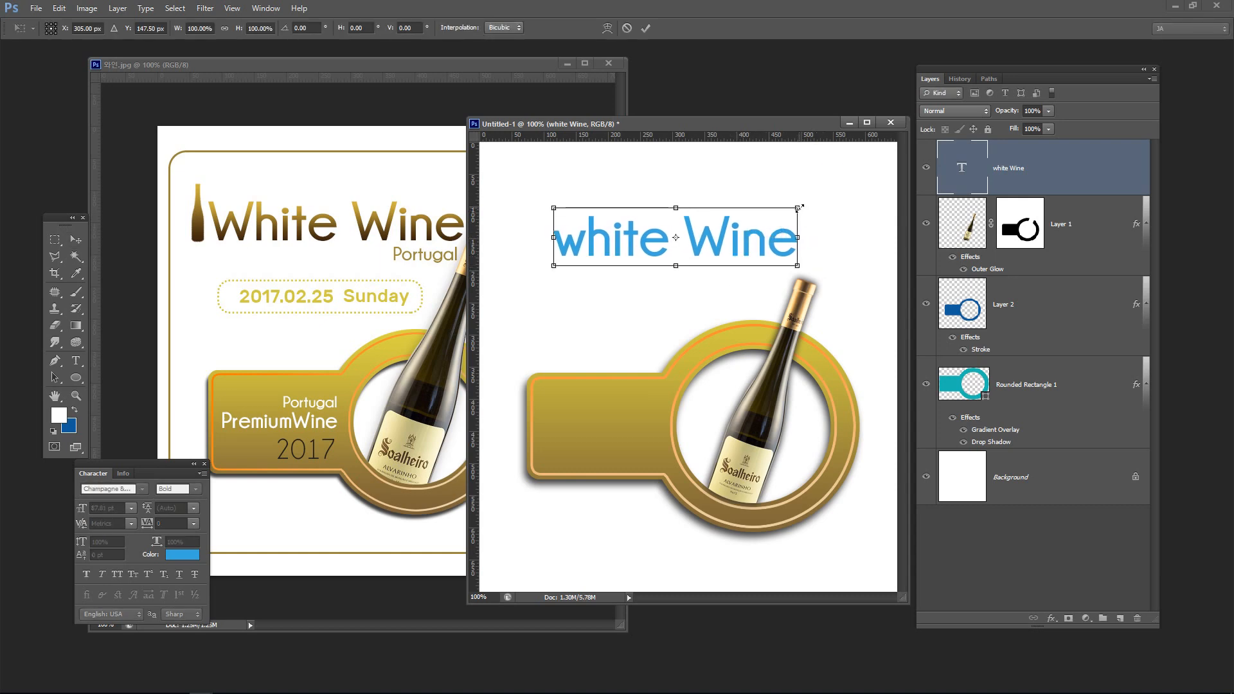
pyautogui.moveTo(798, 208); pyautogui.dragTo(817, 199)
pyautogui.press('Return')
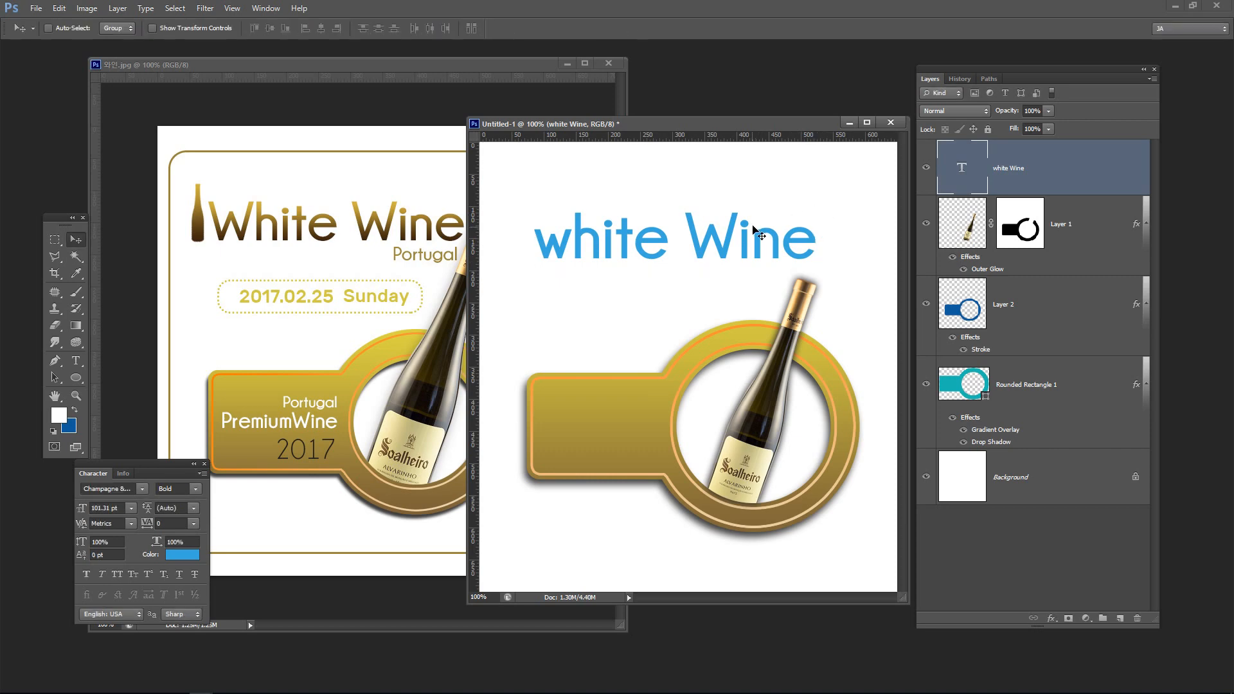
pyautogui.moveTo(759, 238); pyautogui.dragTo(757, 239)
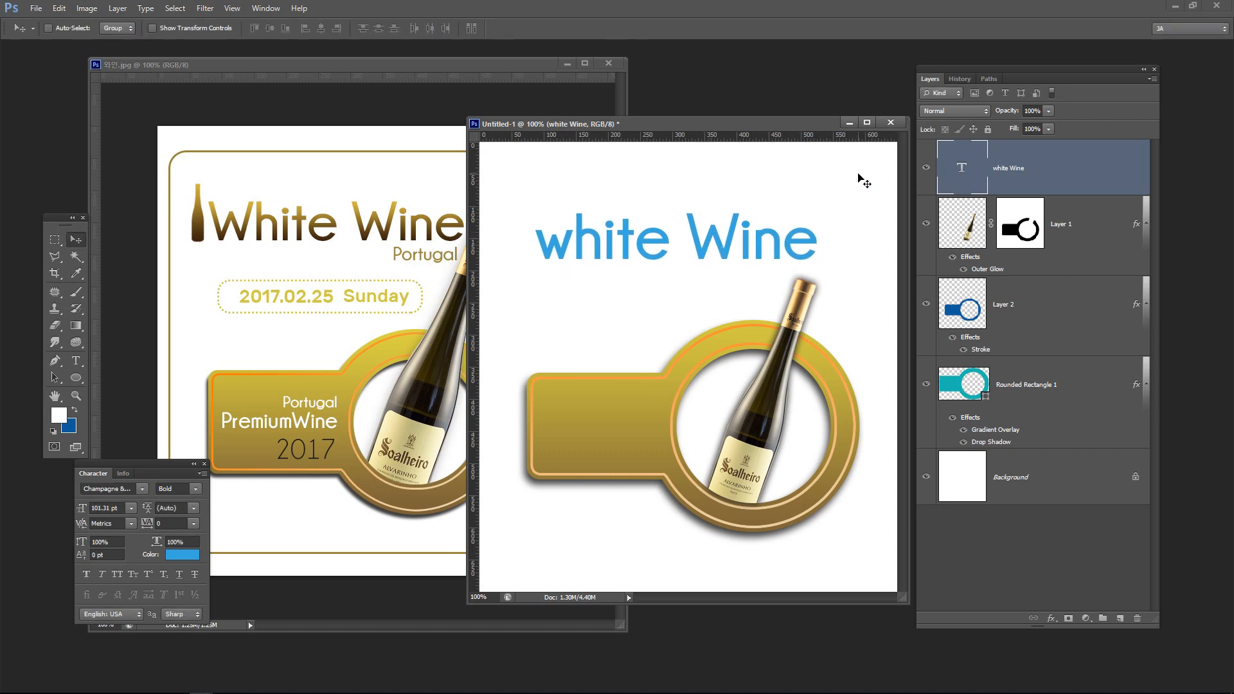
# Give the title a Gradient Overlay from dark brown to gold sampled from the reference title, and shift the title slightly right
pyautogui.moveTo(816, 128); pyautogui.dragTo(803, 120)
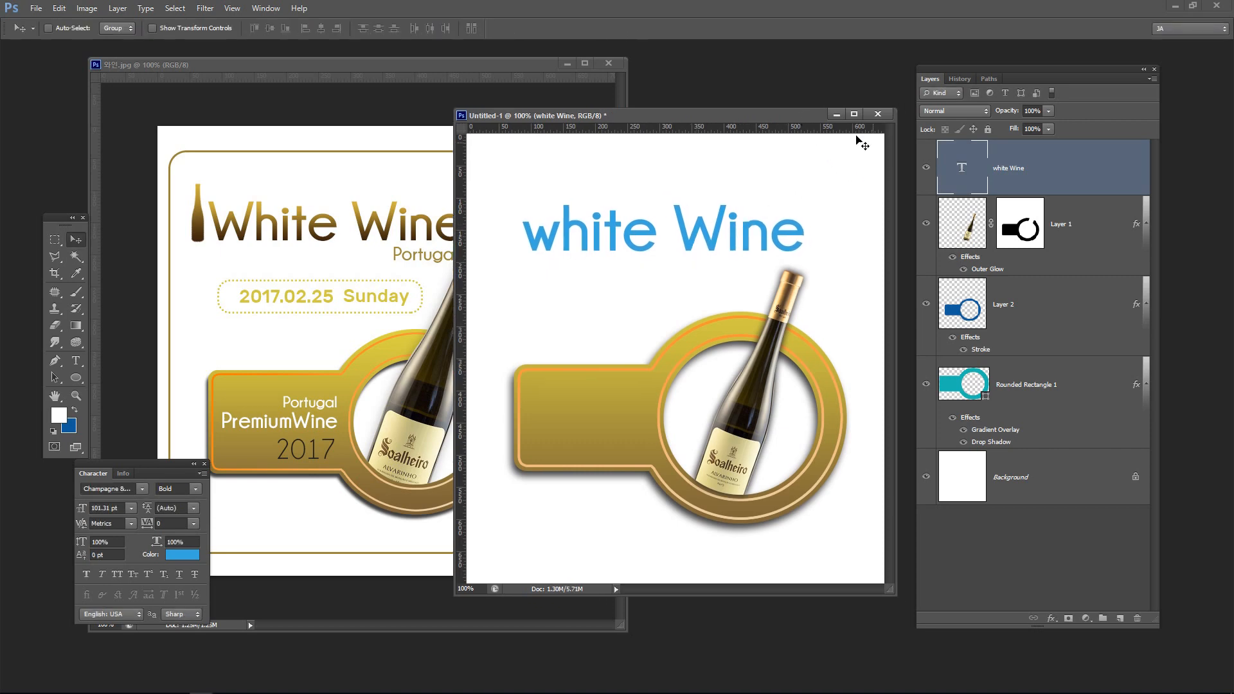
pyautogui.doubleClick(1082, 176)
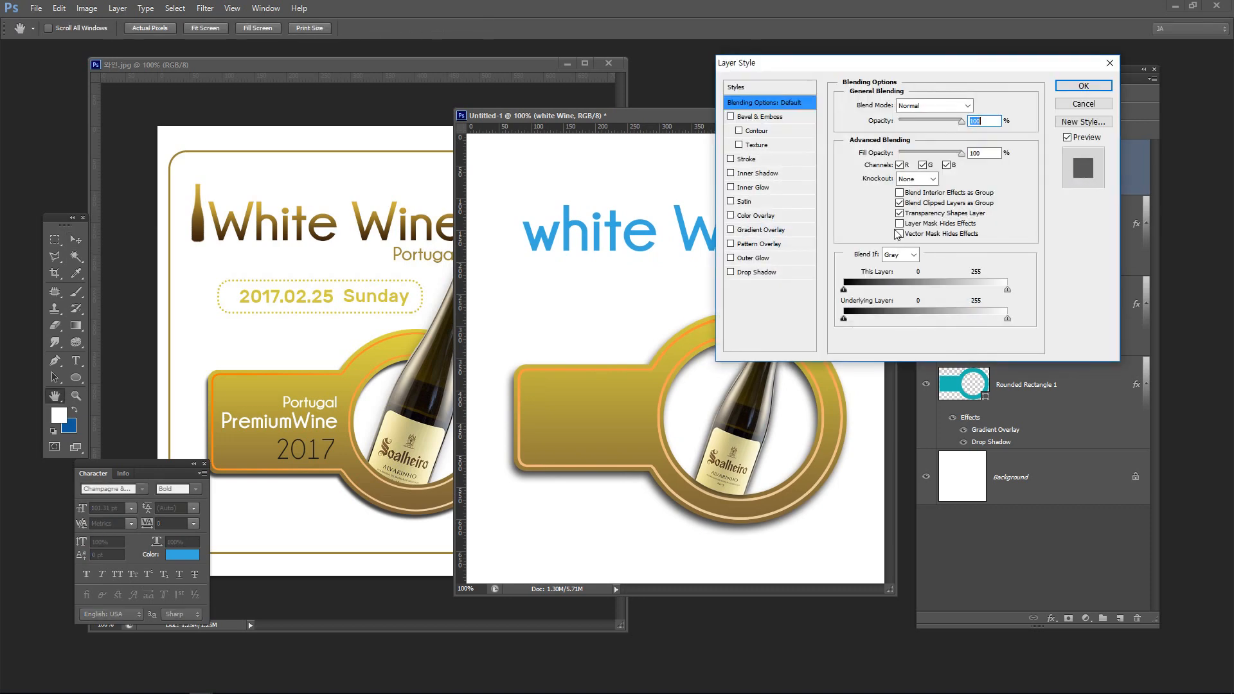
pyautogui.click(765, 233)
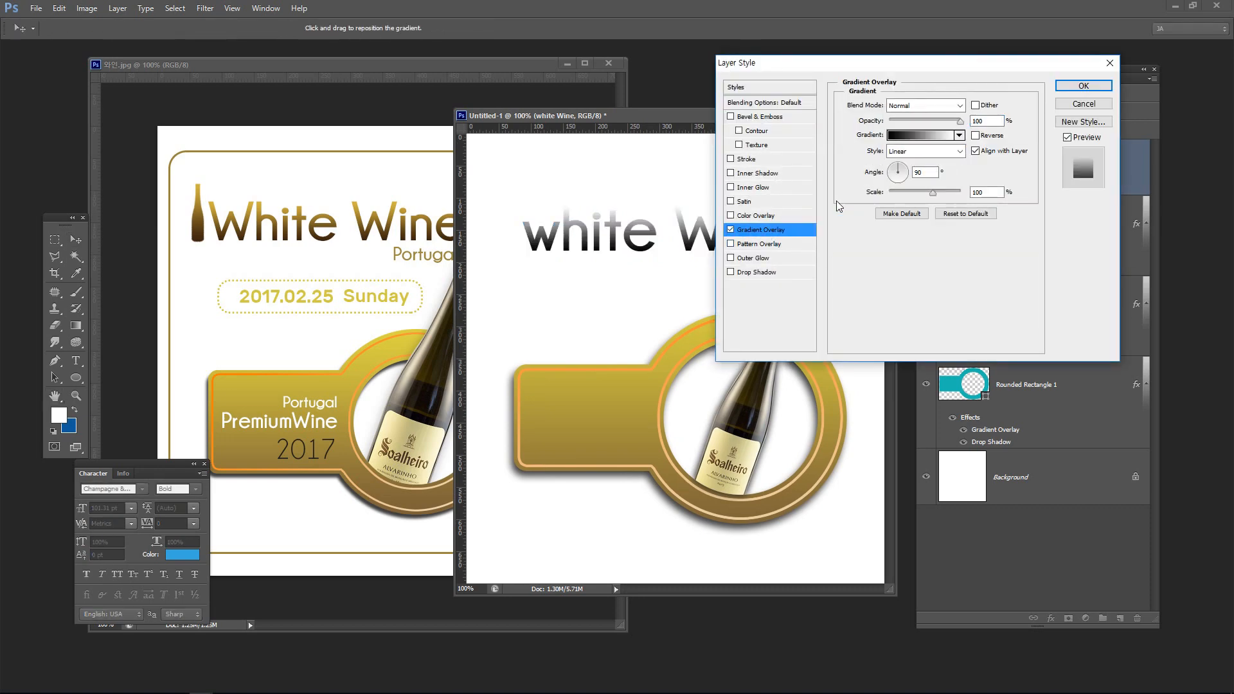
pyautogui.click(908, 137)
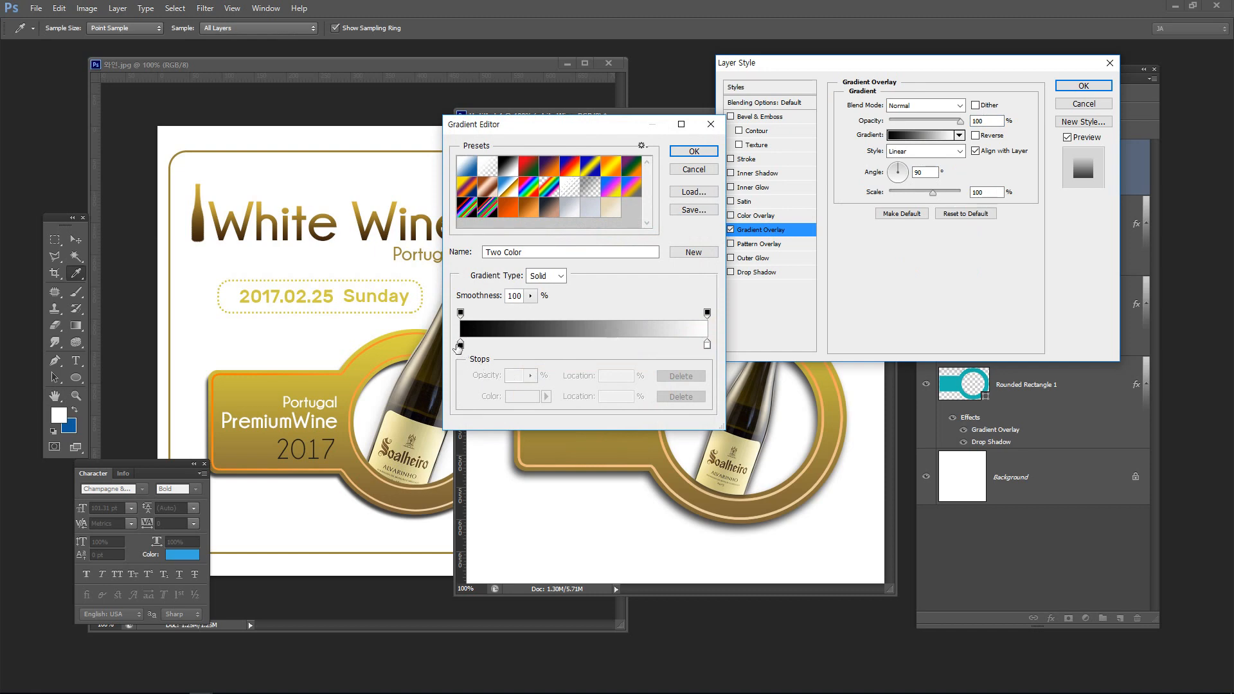
pyautogui.click(460, 344)
pyautogui.click(369, 229)
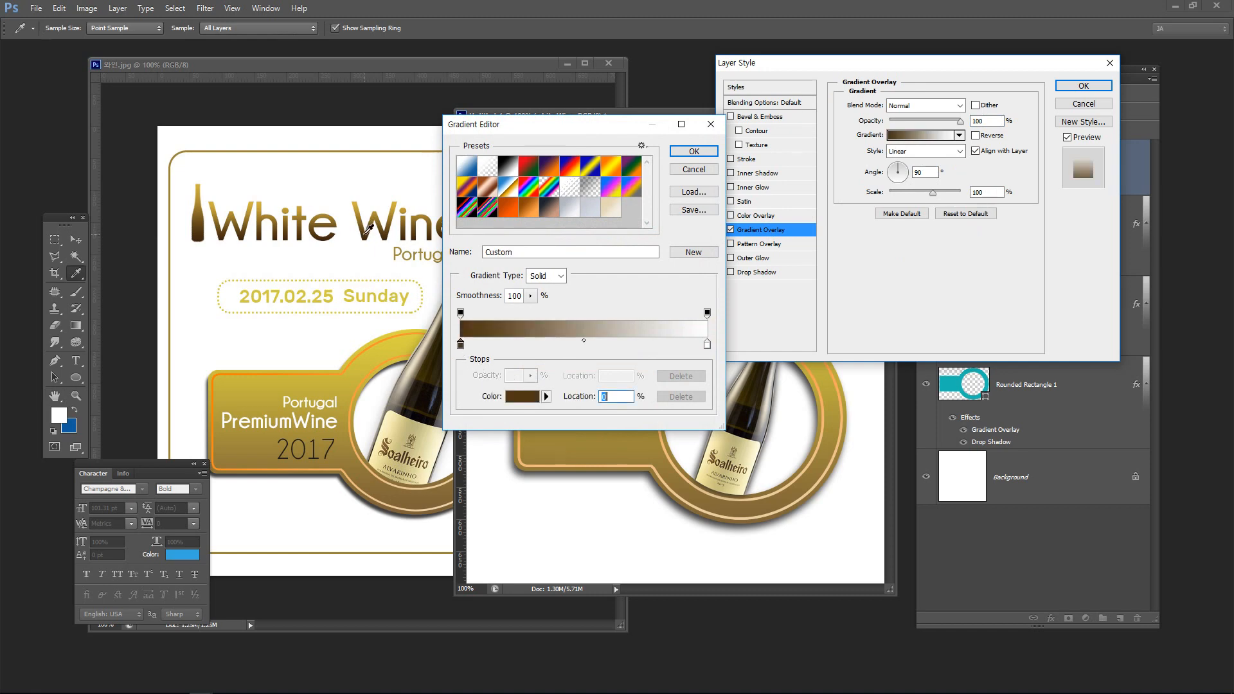
pyautogui.click(708, 345)
pyautogui.click(323, 212)
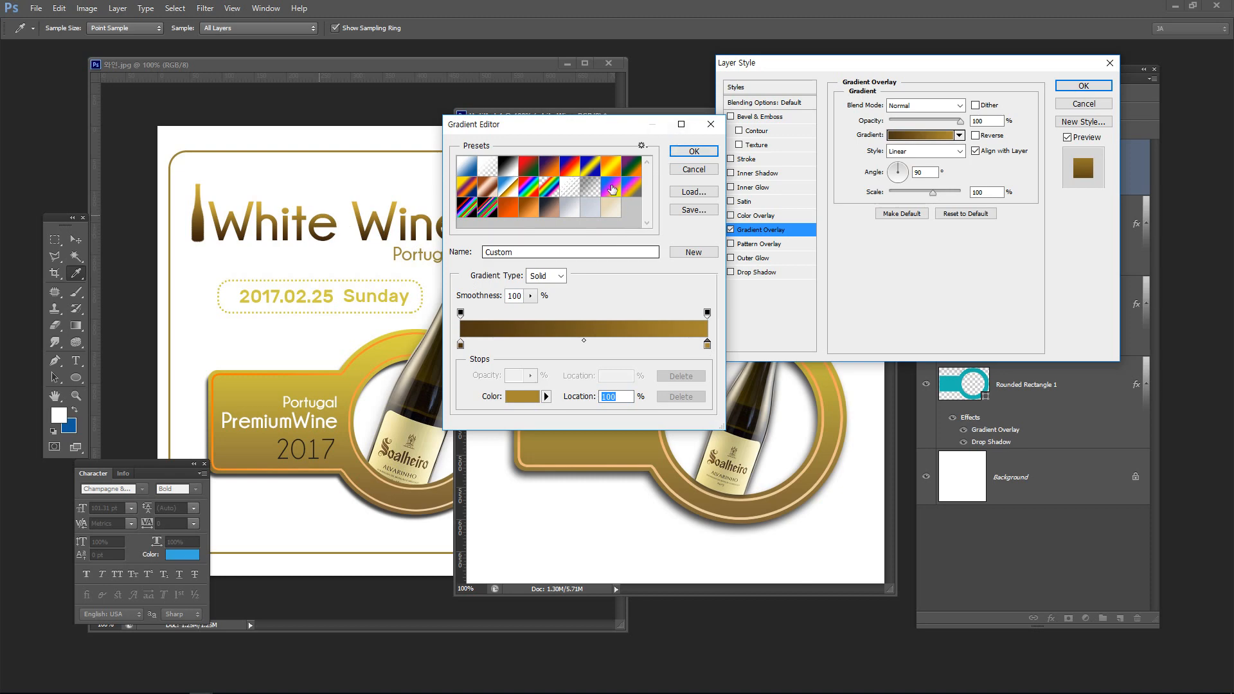
pyautogui.moveTo(579, 124); pyautogui.dragTo(567, 320)
pyautogui.click(683, 347)
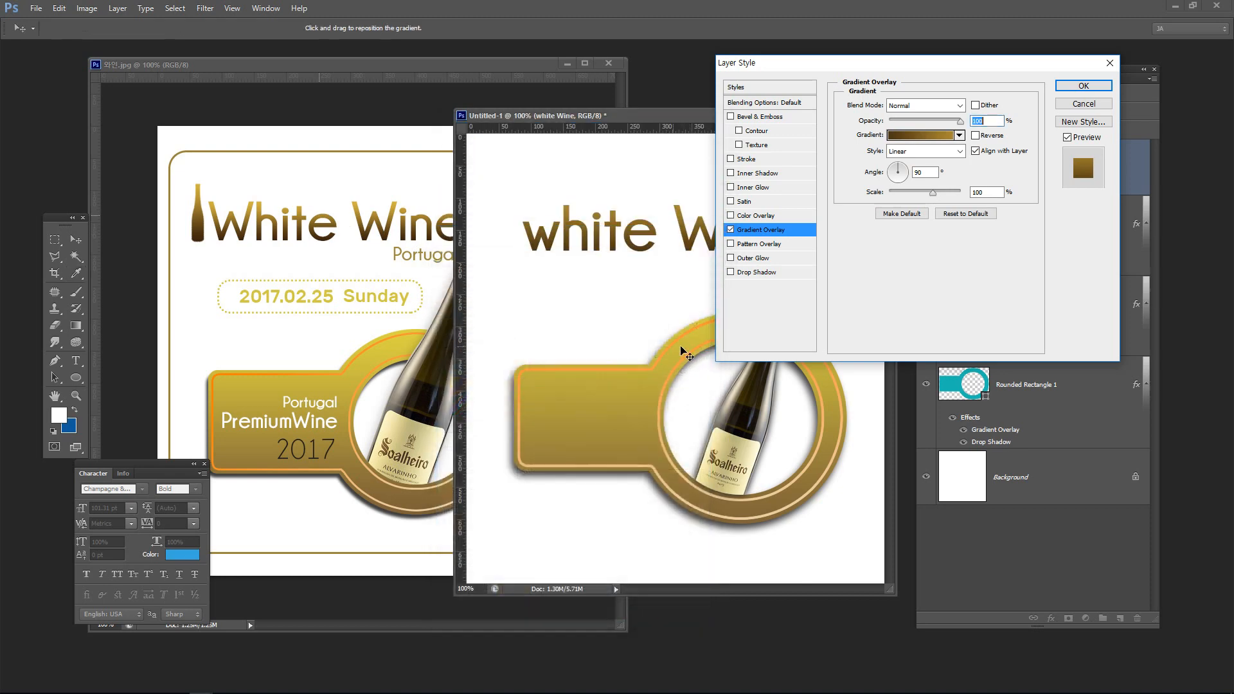
pyautogui.click(1084, 85)
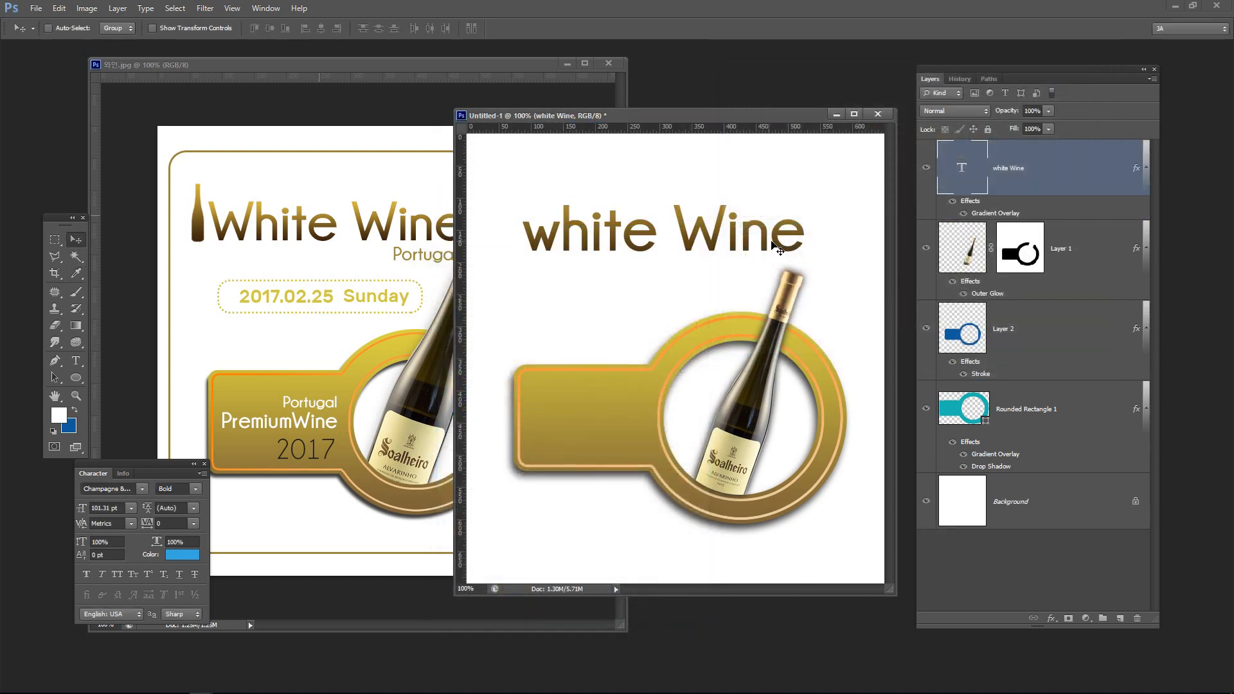
pyautogui.moveTo(728, 239); pyautogui.dragTo(736, 238)
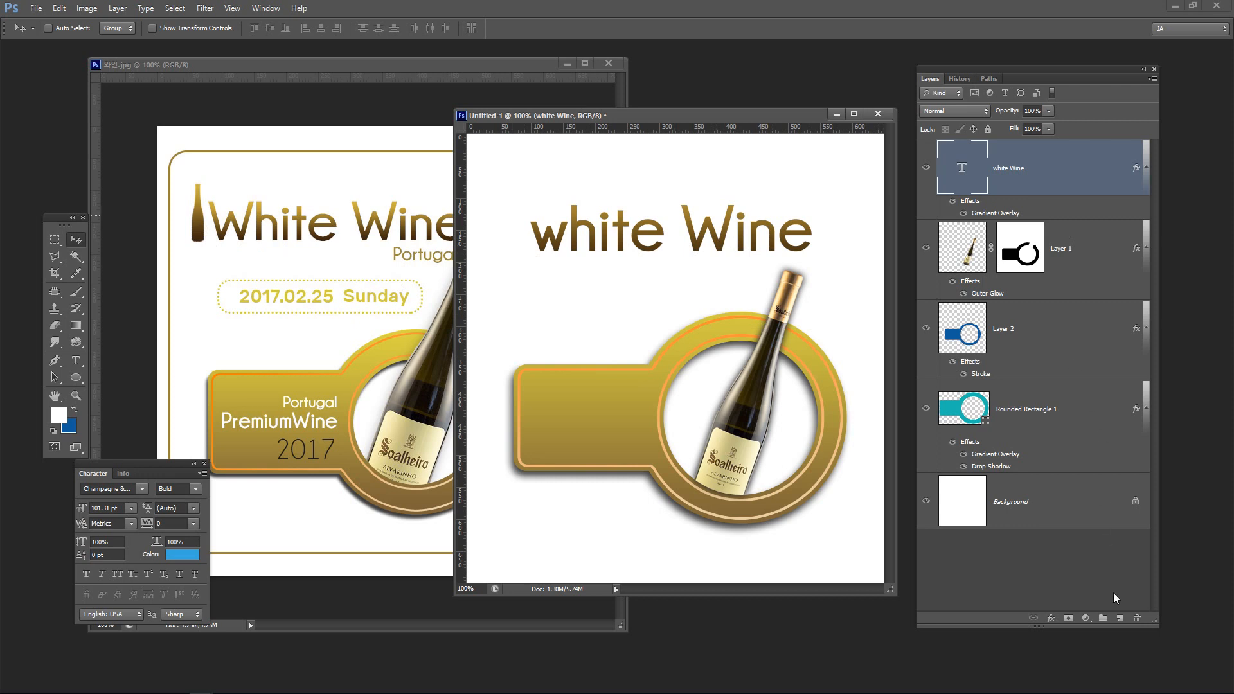
# Create a new top layer, load the bottle's outline from Layer 1 as a selection and fill it with light blue on that layer
pyautogui.click(1119, 619)
pyautogui.click(968, 315)
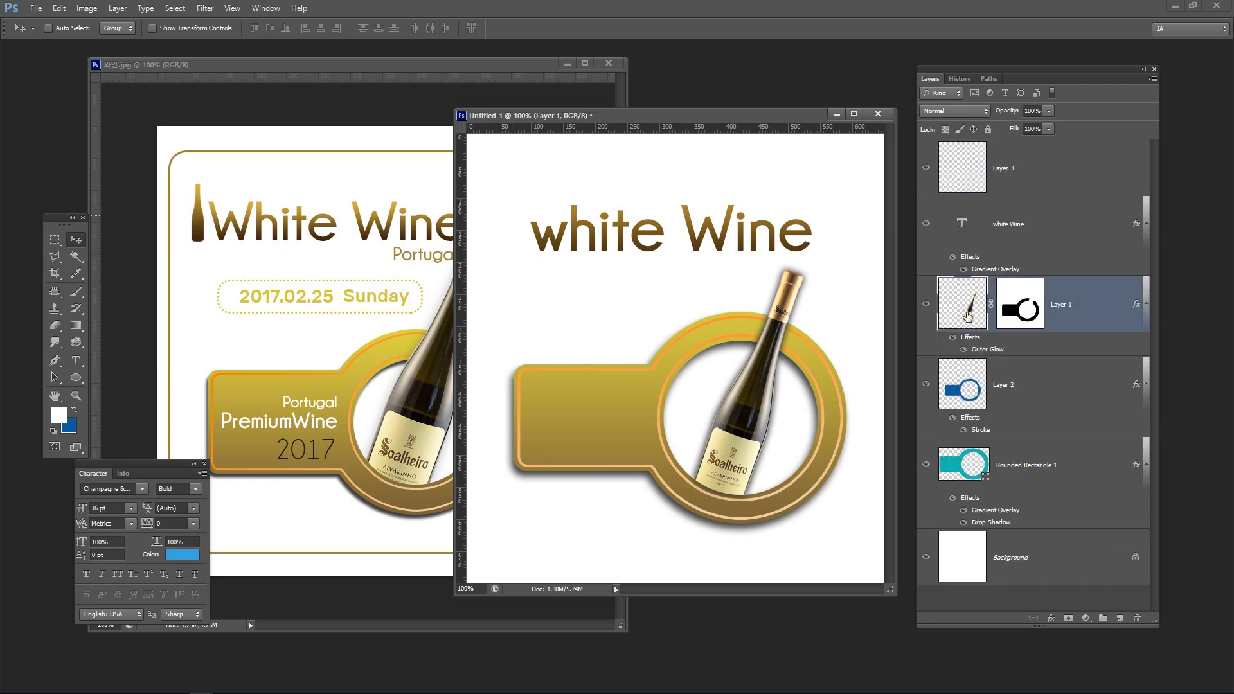
pyautogui.keyDown('ctrl'); pyautogui.click(970, 315); pyautogui.keyUp('ctrl')
pyautogui.click(1024, 182)
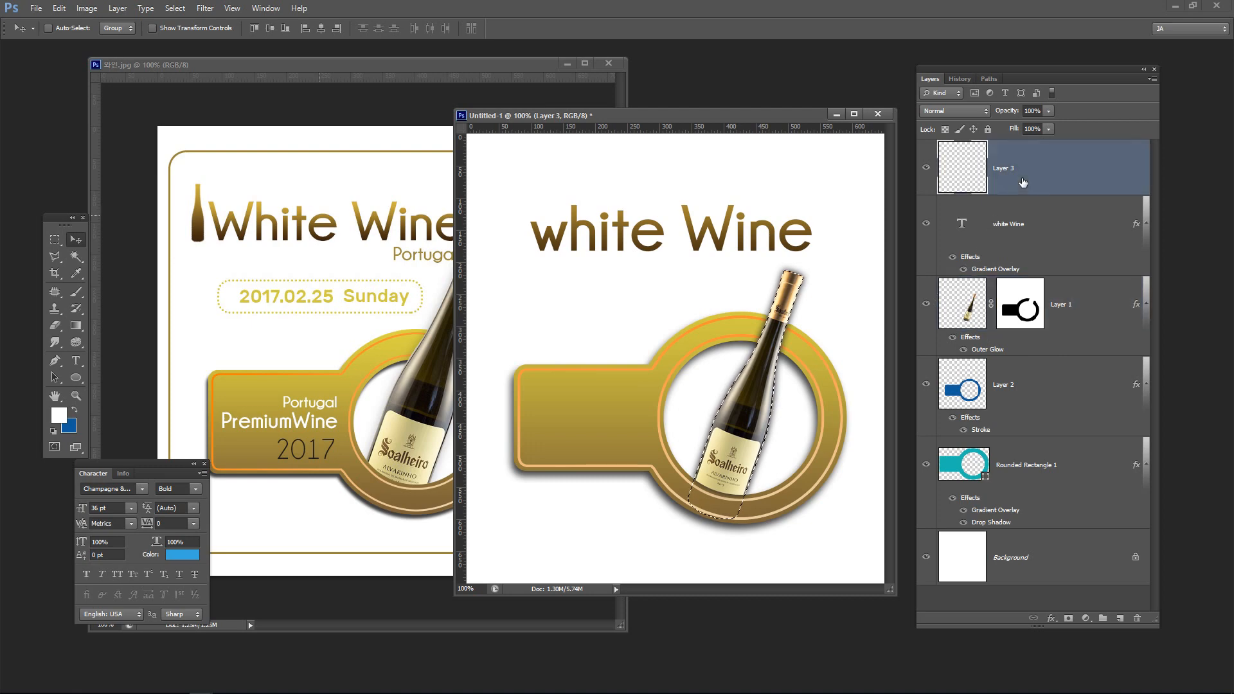
pyautogui.click(60, 416)
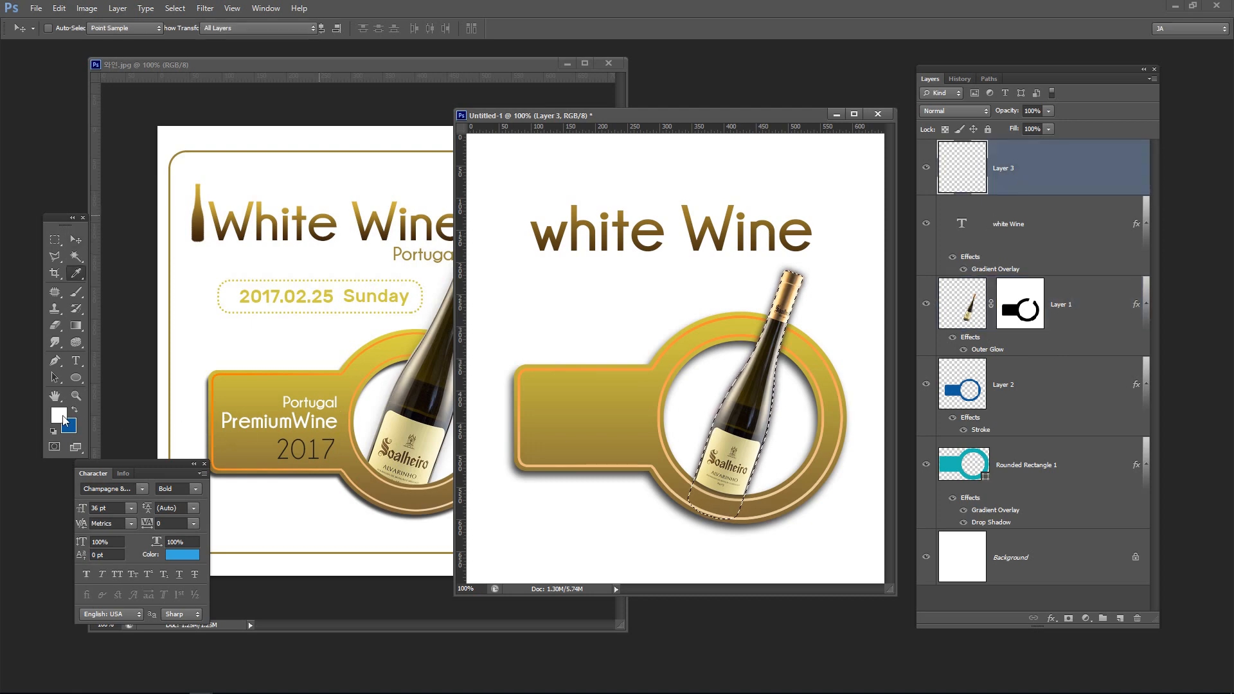
pyautogui.click(310, 437)
pyautogui.click(552, 401)
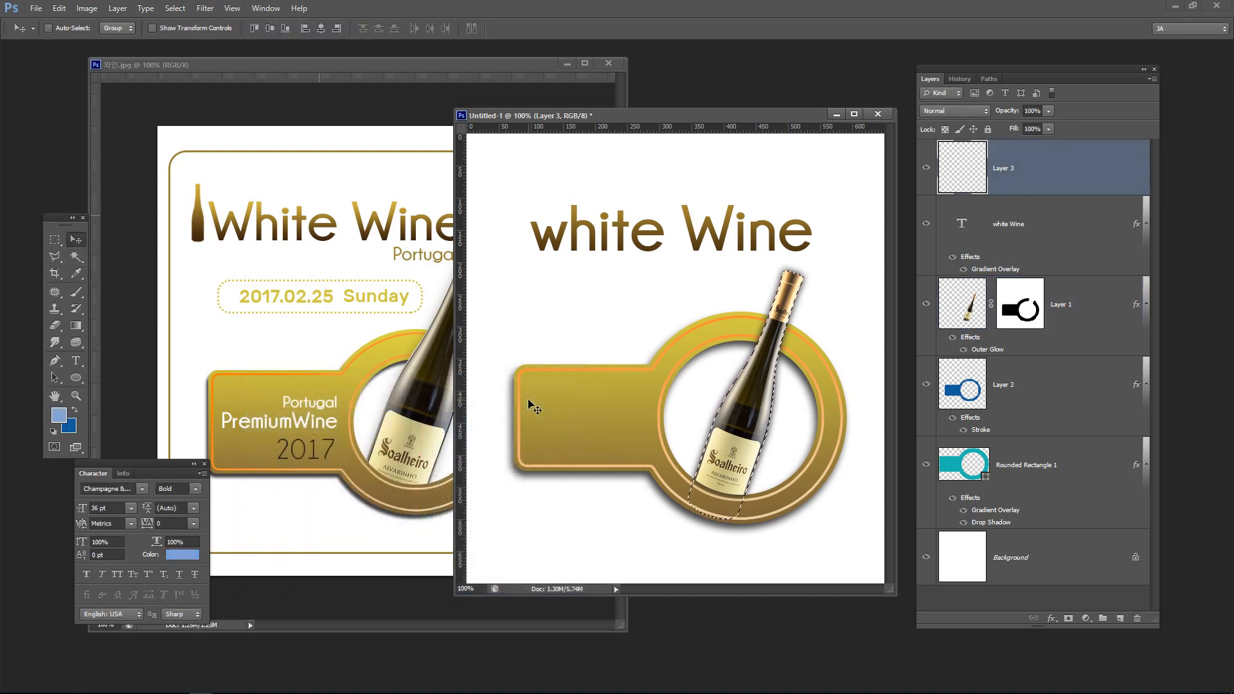
pyautogui.hotkey('alt', 'BackSpace')
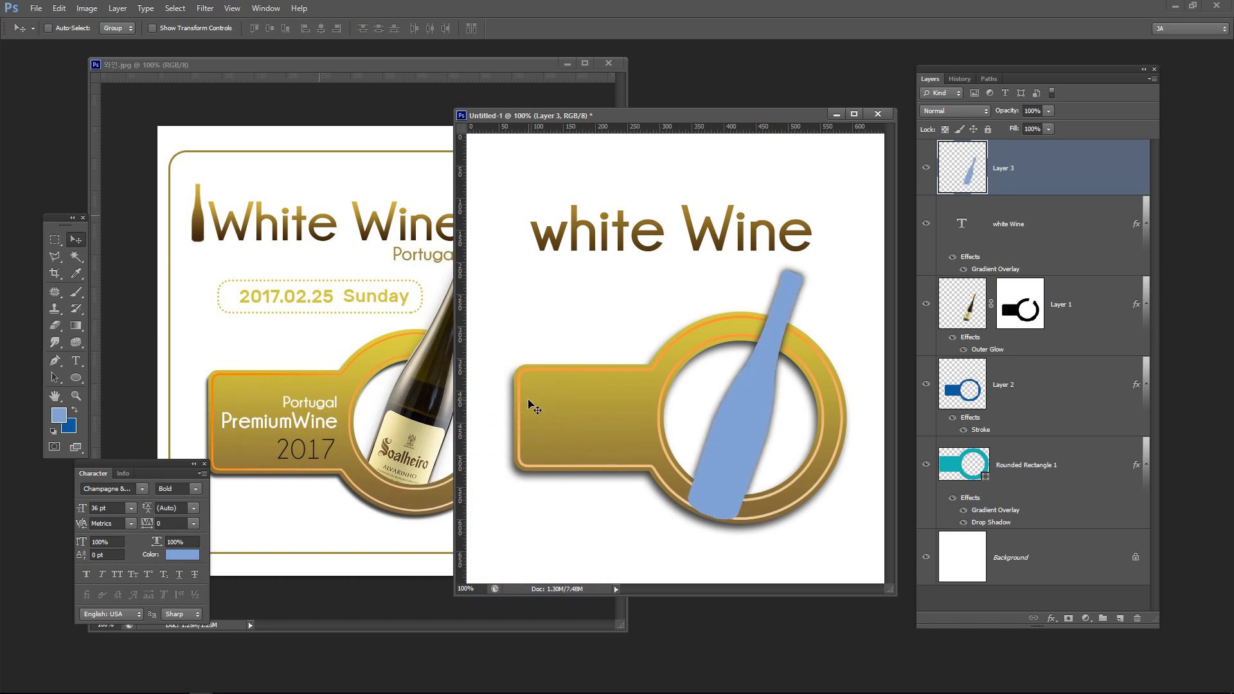
# Scale the bottle silhouette to about 28.5%, place it just before the title's first letter and move the title's Gradient Overlay effect onto it as a copy
pyautogui.moveTo(739, 464); pyautogui.dragTo(646, 425)
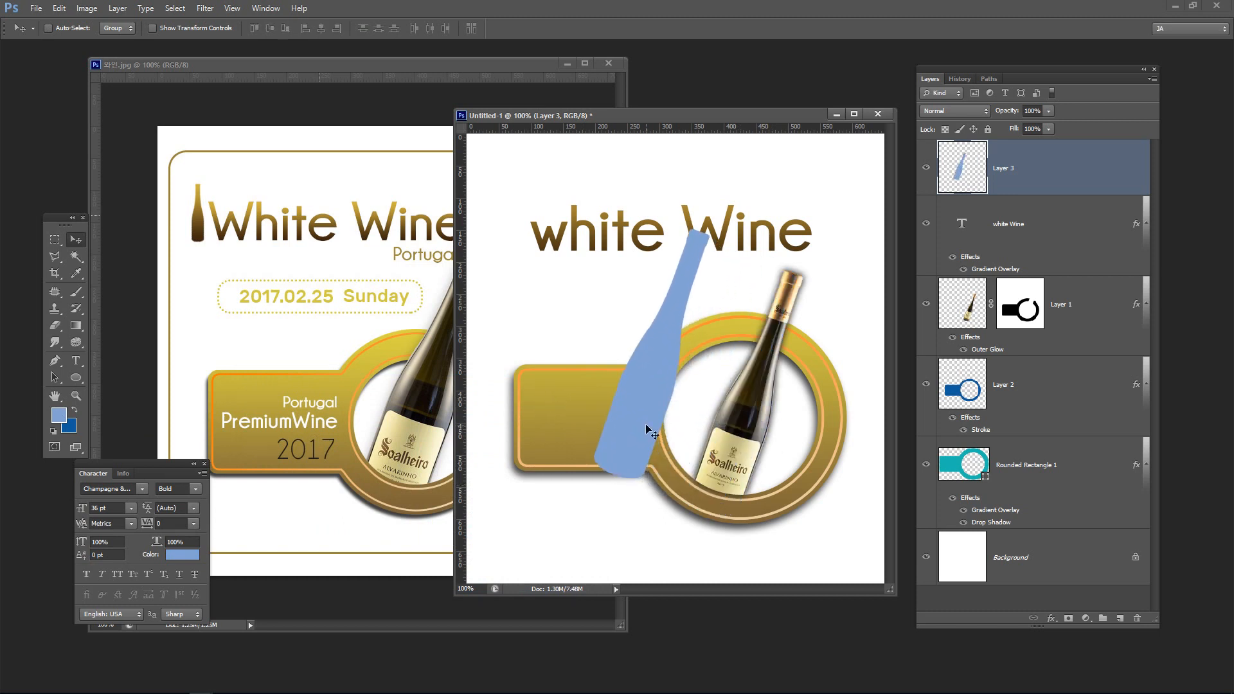
pyautogui.hotkey('ctrl', 't')
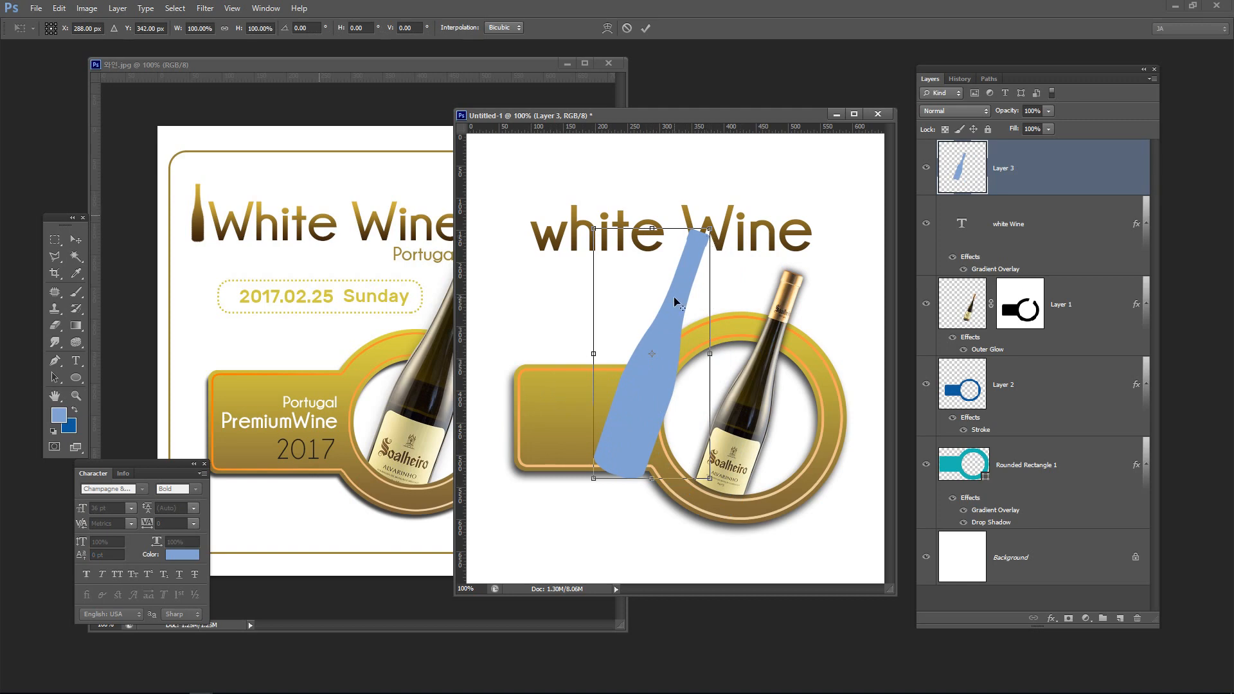
pyautogui.moveTo(710, 229); pyautogui.dragTo(665, 312)
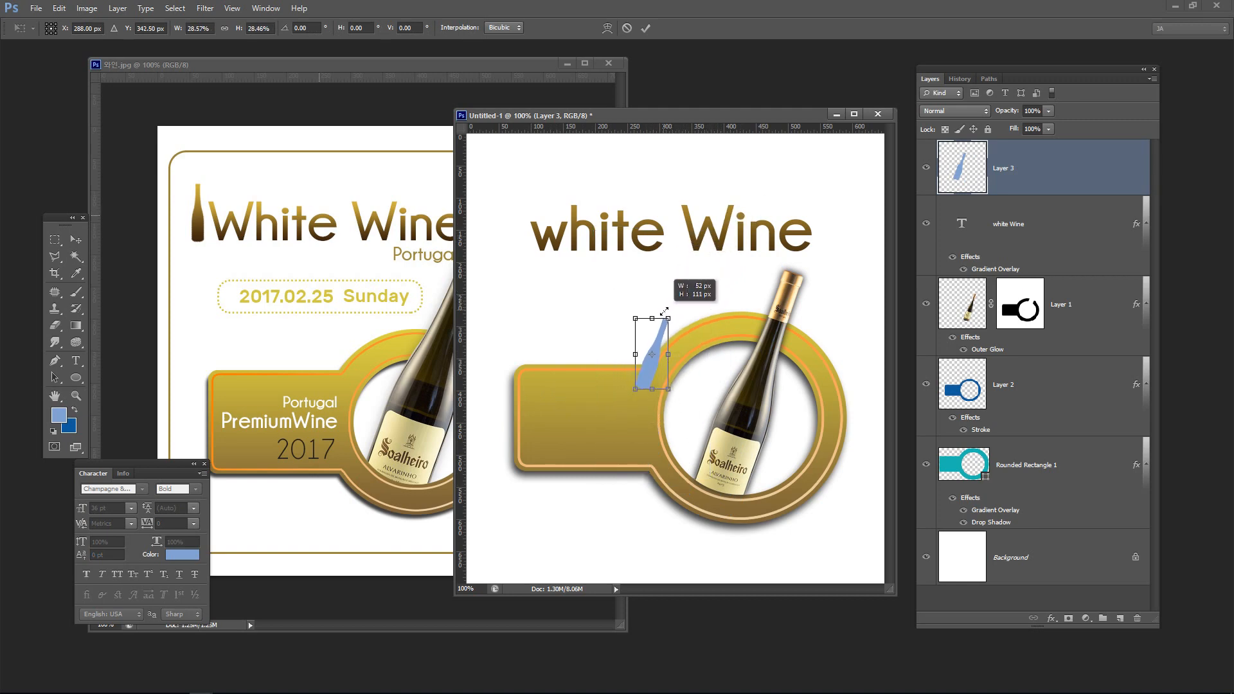
pyautogui.press('Return')
pyautogui.moveTo(653, 357); pyautogui.dragTo(514, 229)
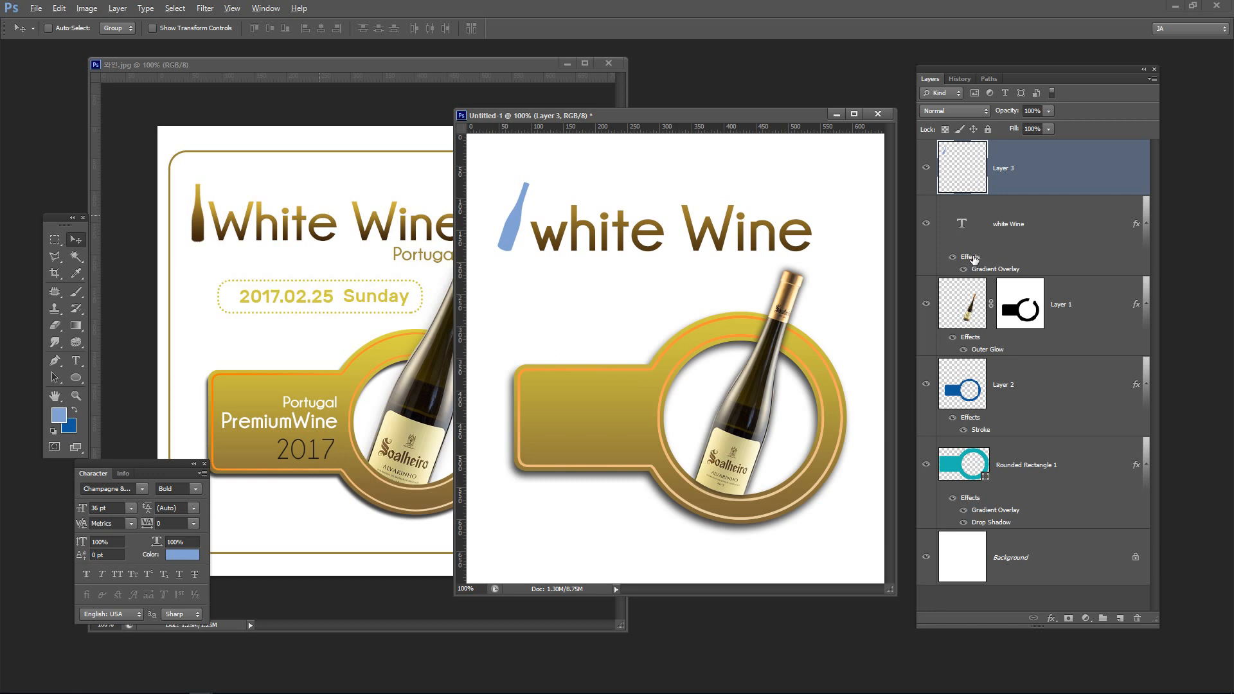
pyautogui.moveTo(974, 257); pyautogui.dragTo(1009, 170)
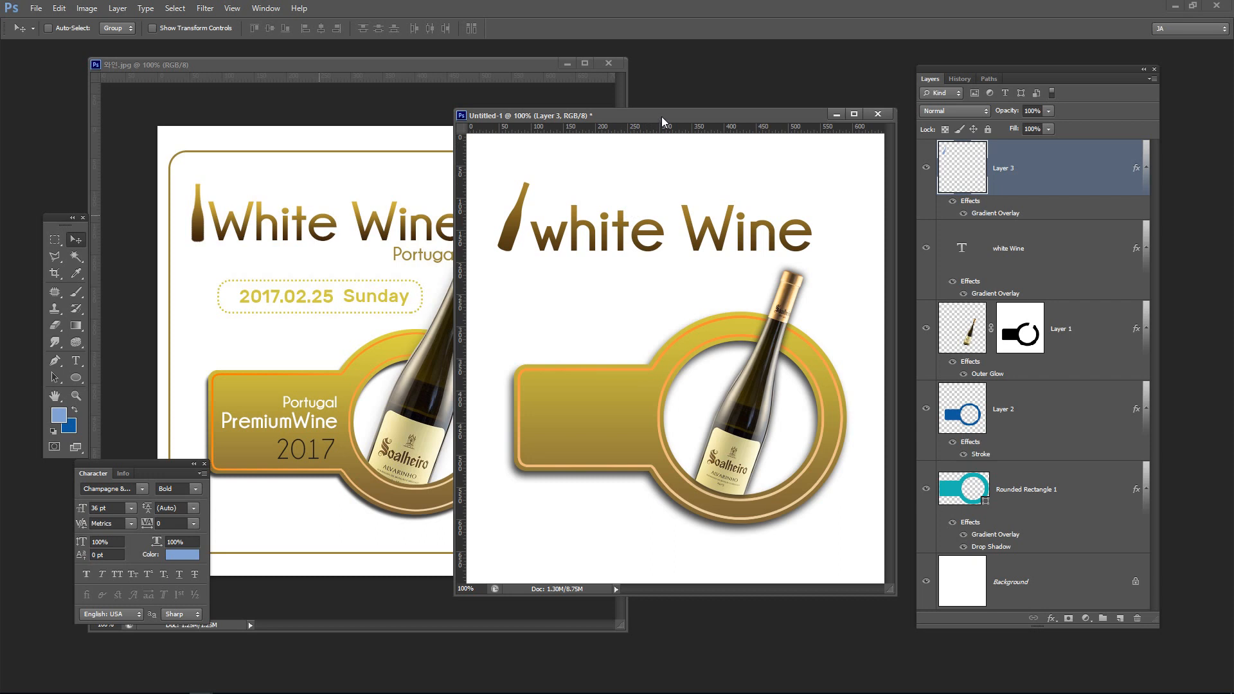
# Draw a rounded rectangle about 270 x 63 px with a 40 px corner radius in the empty space between the title and the badge
pyautogui.moveTo(662, 117); pyautogui.dragTo(666, 110)
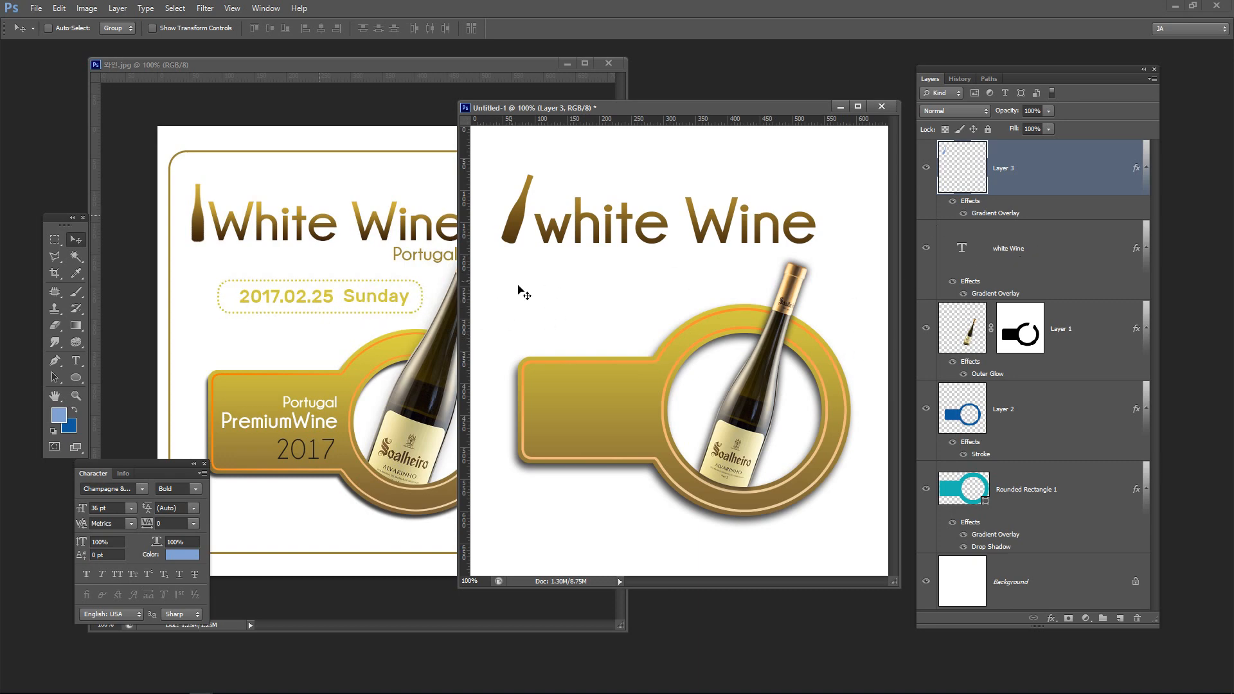
pyautogui.moveTo(87, 379); pyautogui.dragTo(106, 386)
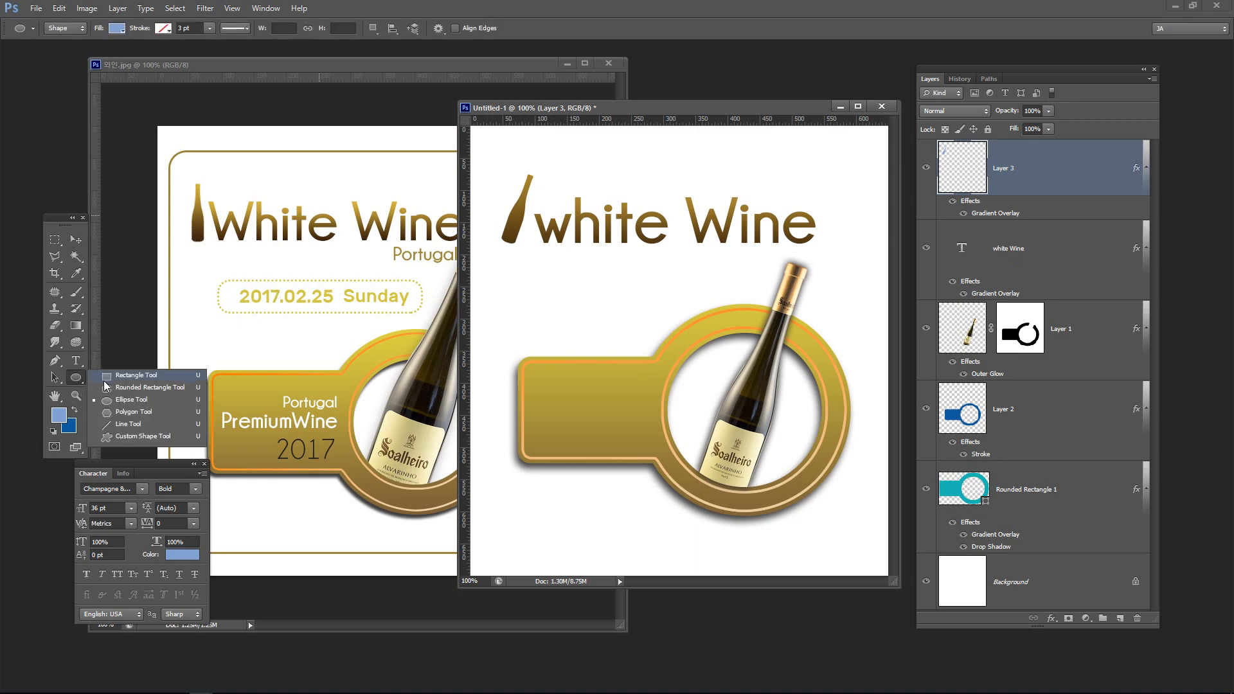
pyautogui.click(113, 390)
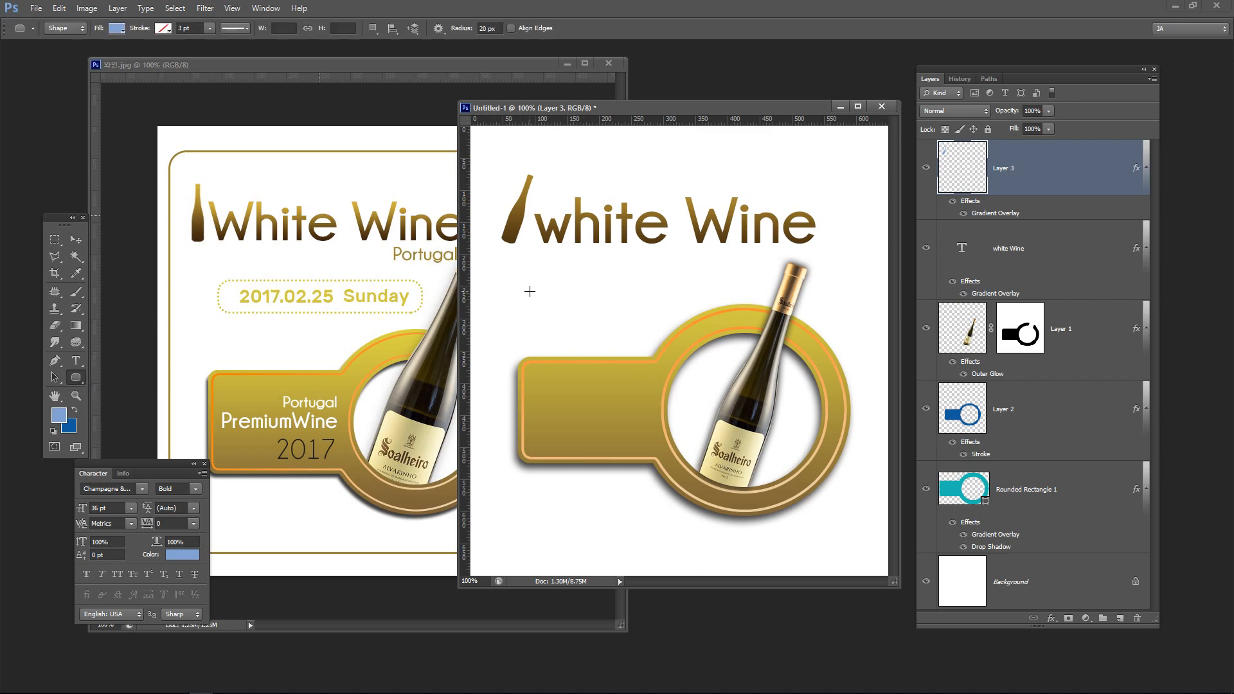
pyautogui.moveTo(527, 272); pyautogui.dragTo(662, 313)
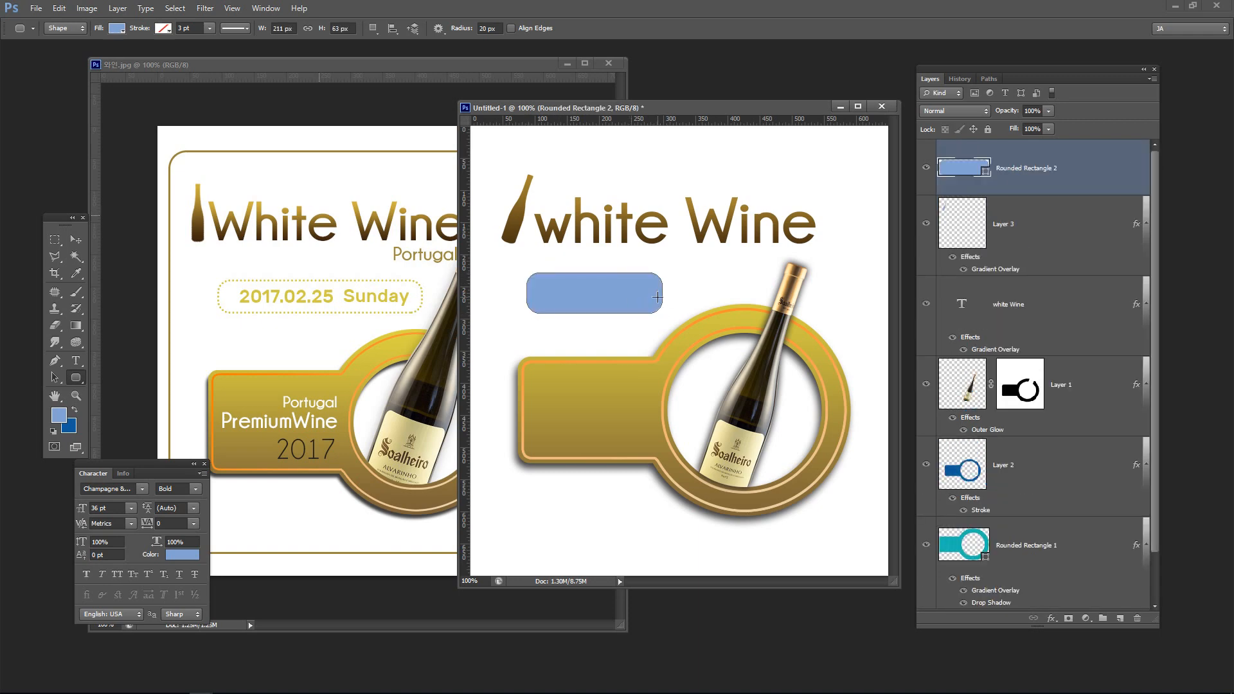
pyautogui.hotkey('ctrl', 'z')
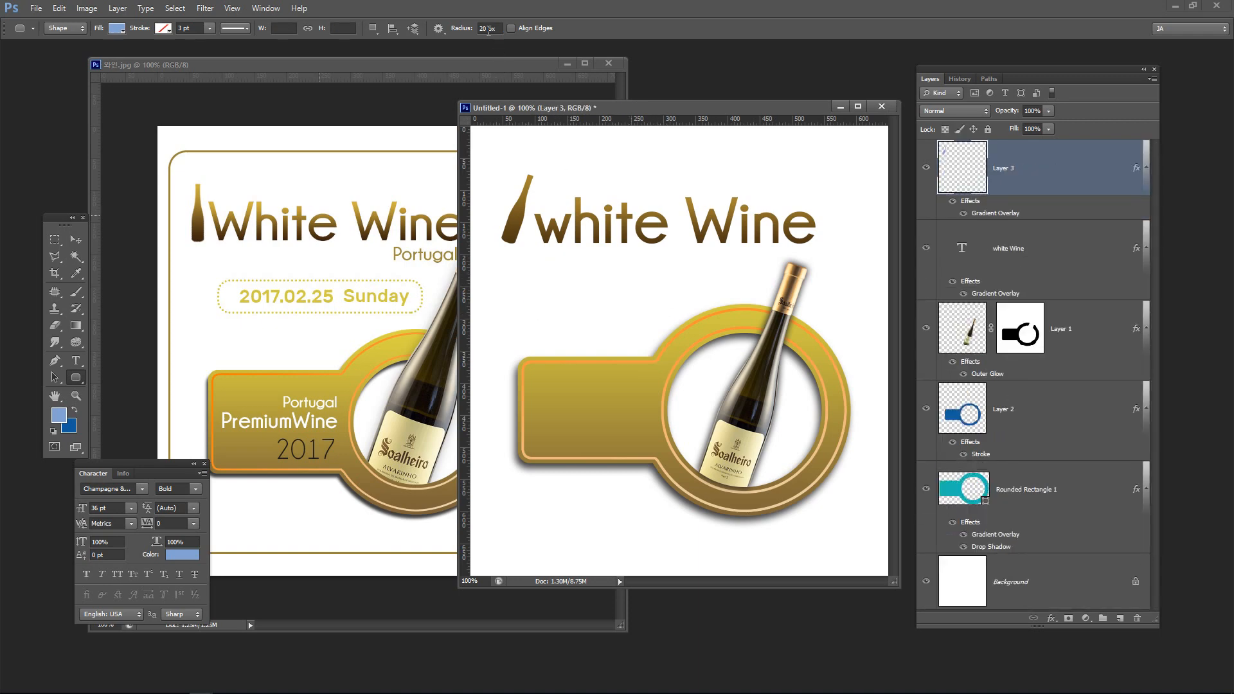
pyautogui.moveTo(488, 30); pyautogui.dragTo(477, 30)
pyautogui.write('40')
pyautogui.press('Return')
pyautogui.moveTo(527, 274)
pyautogui.mouseDown()
pyautogui.moveTo(703, 314)
pyautogui.moveTo(631, 302)
pyautogui.mouseUp()
pyautogui.click(76, 239)
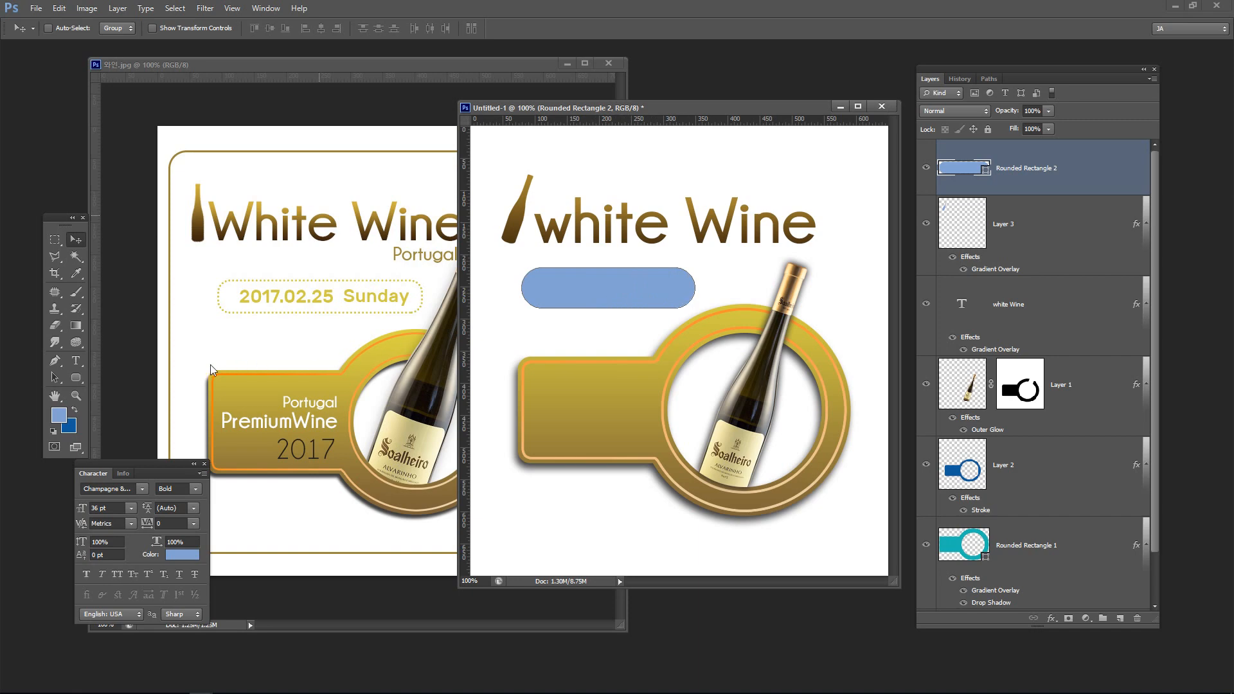
# Give the new rounded rectangle a dark gold stroke from the colour swatches
pyautogui.click(85, 378)
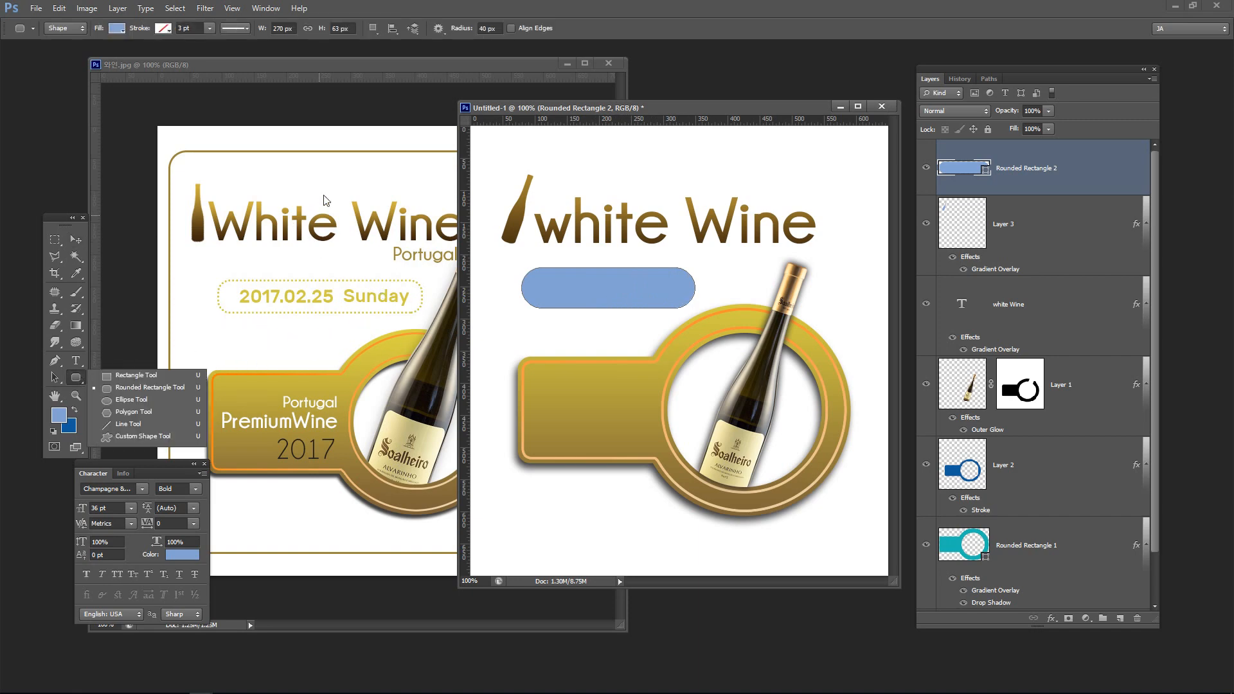
pyautogui.click(165, 29)
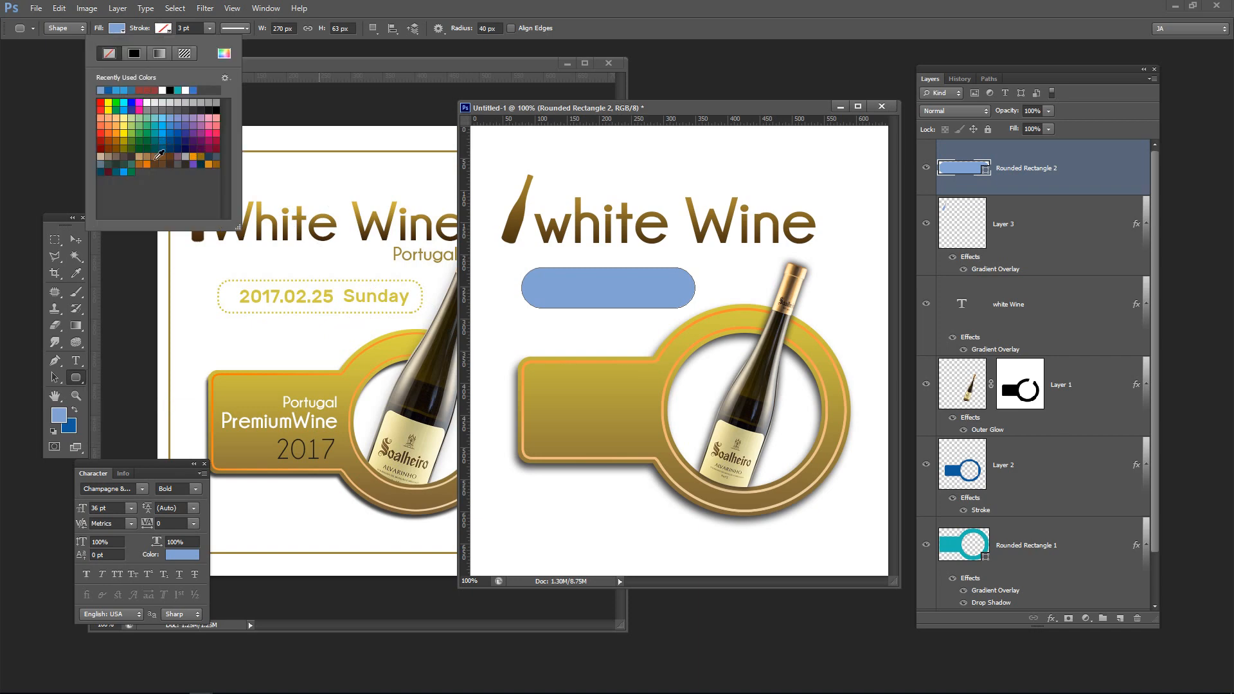
pyautogui.click(202, 156)
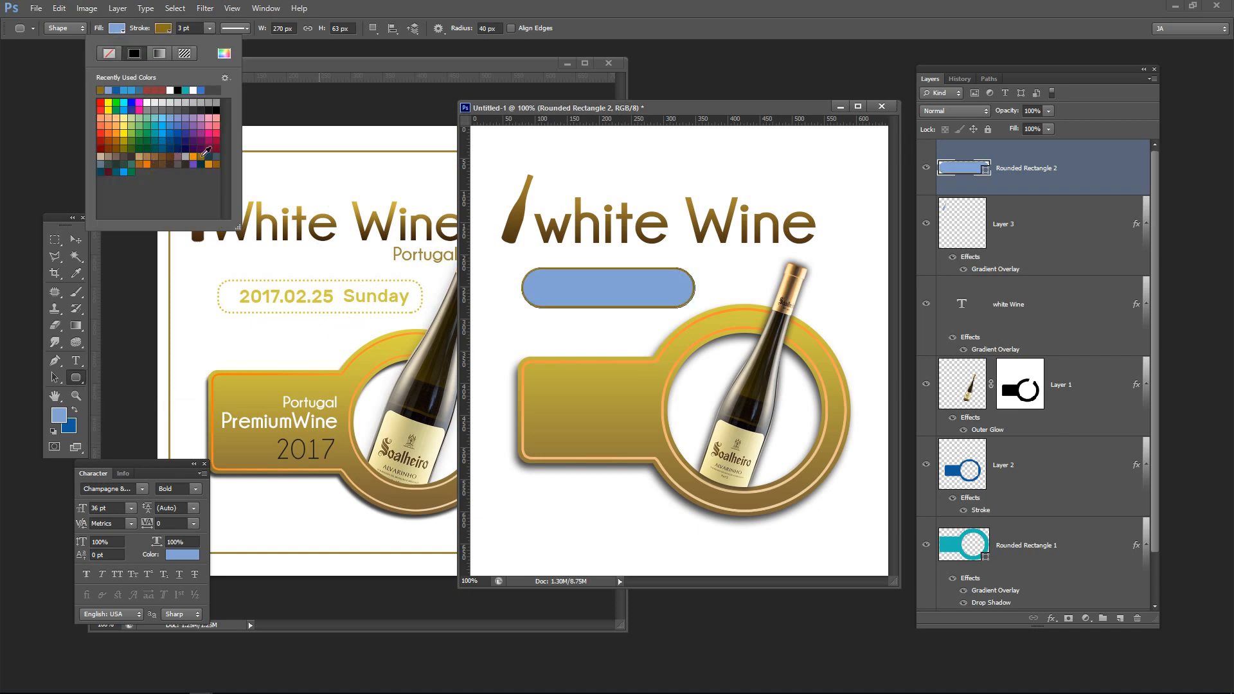
pyautogui.click(264, 62)
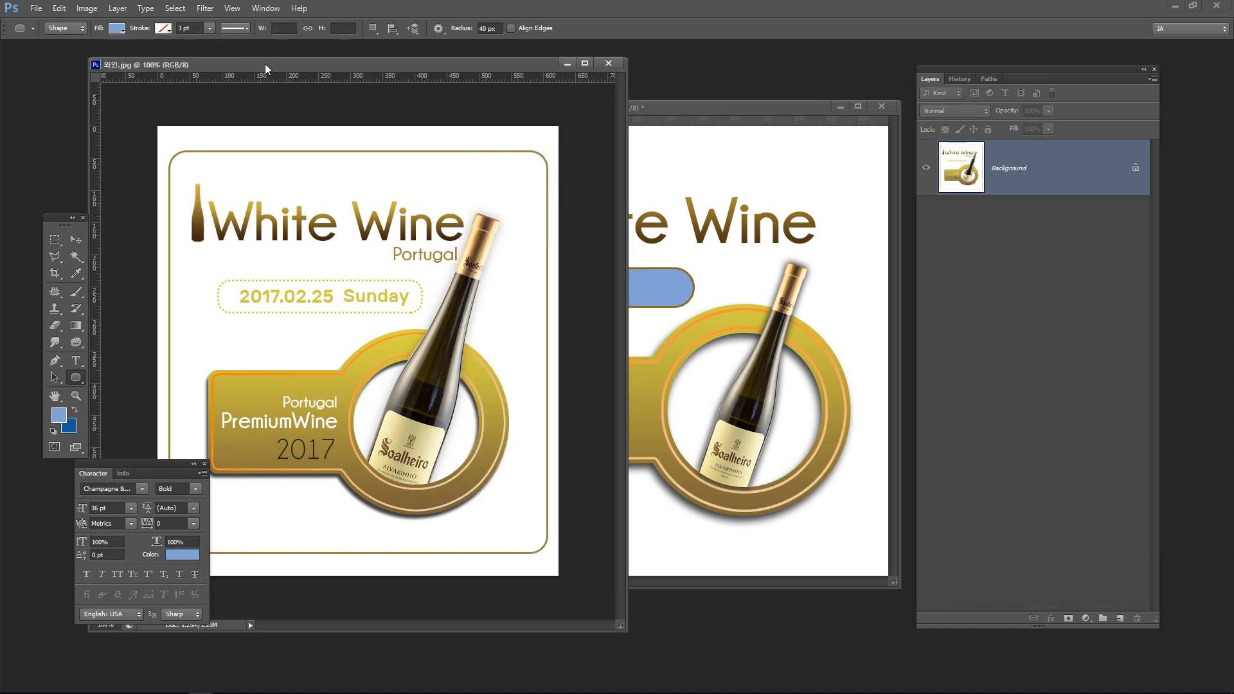
pyautogui.click(639, 110)
pyautogui.moveTo(658, 108); pyautogui.dragTo(631, 108)
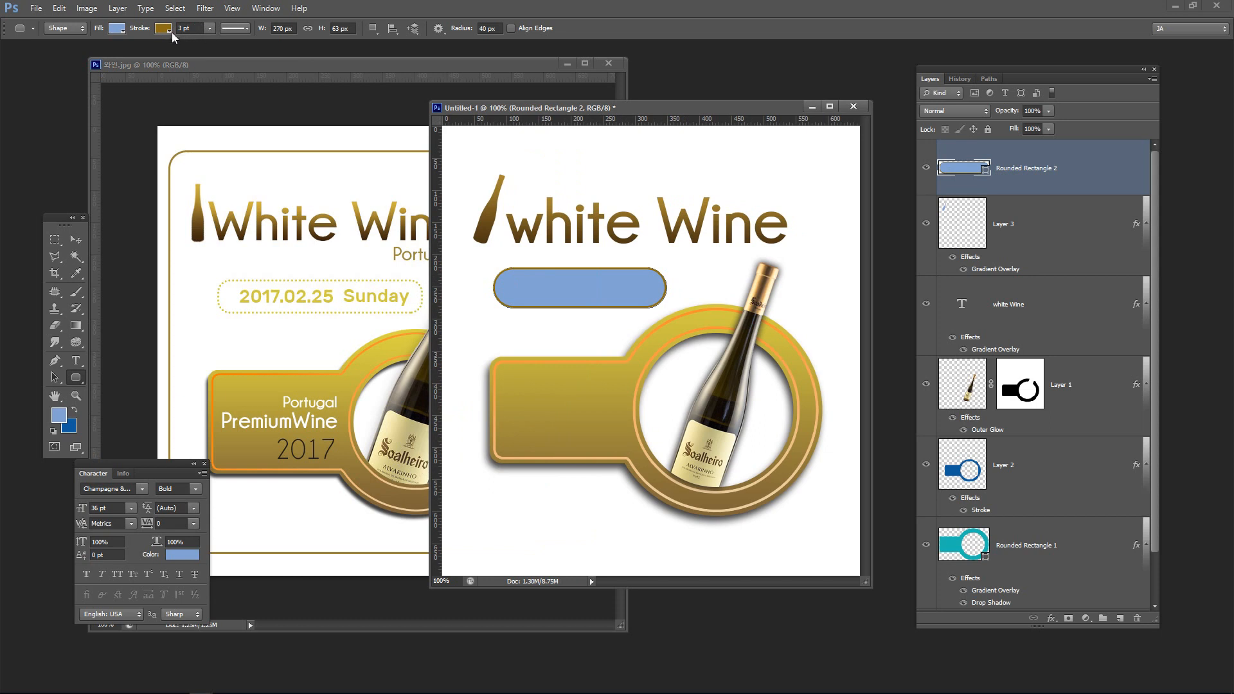
# Change the rounded rectangle's stroke style to the dotted line
pyautogui.click(247, 29)
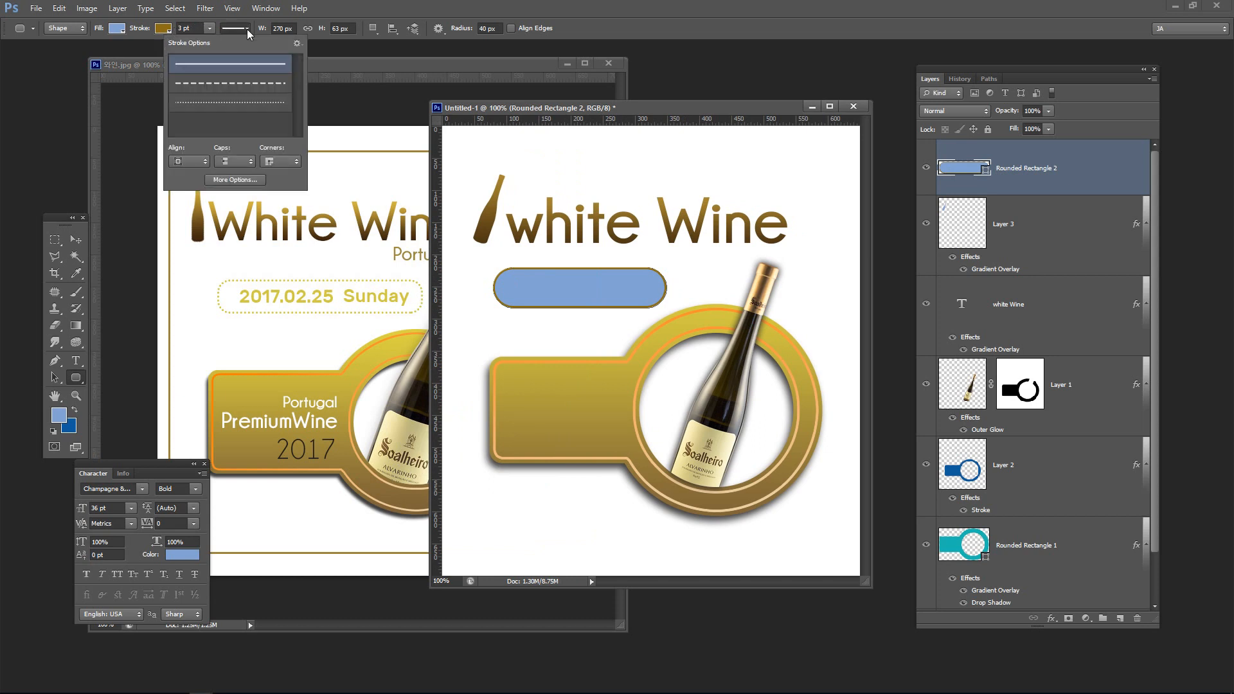
pyautogui.click(247, 107)
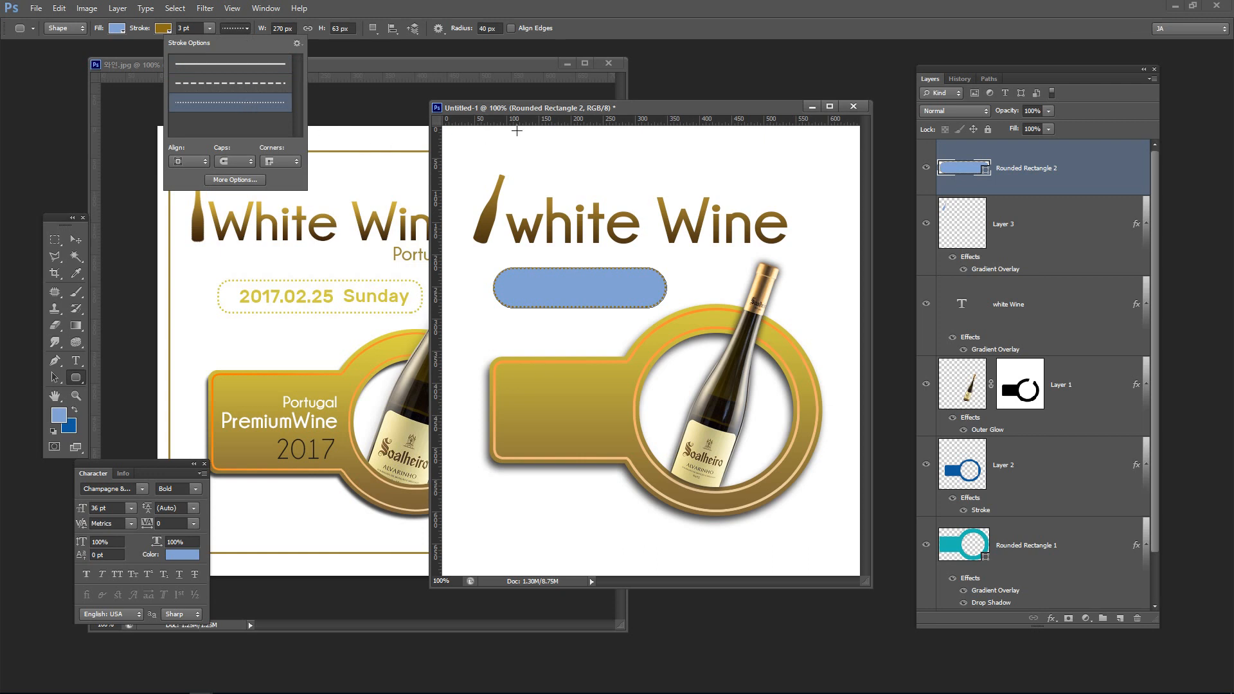
pyautogui.click(518, 108)
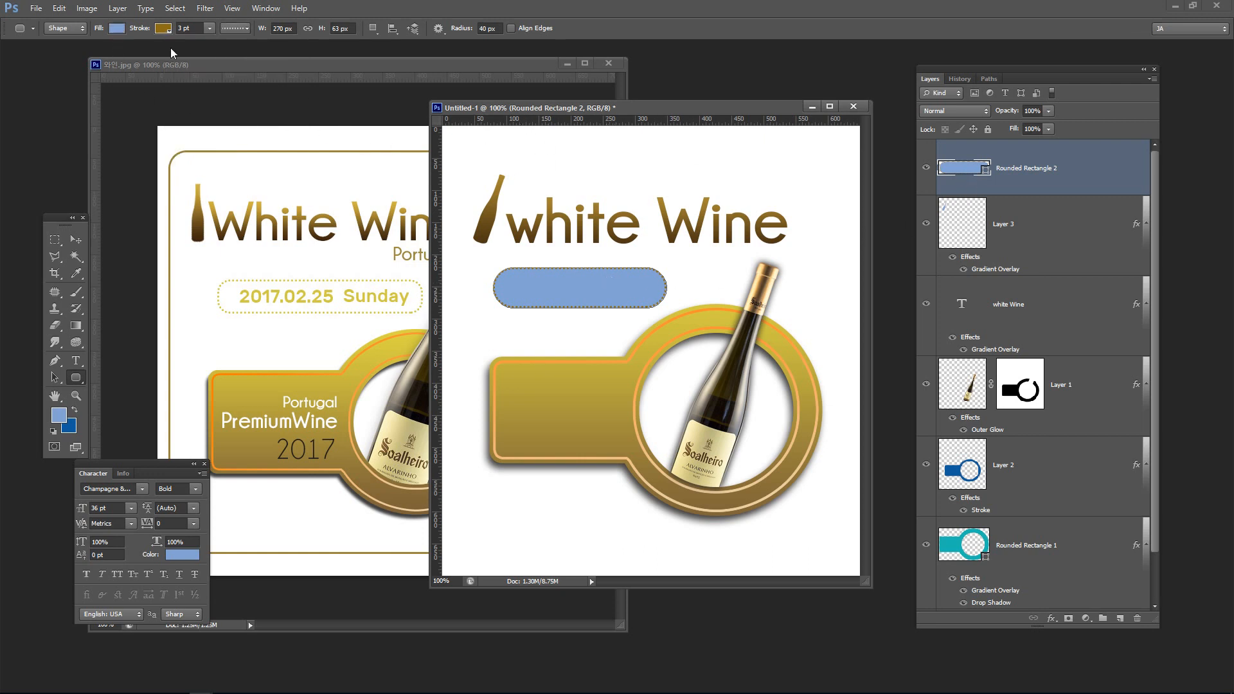
# Set the rounded rectangle's fill to white (ffffff) and select the Background layer to check the dotted outline
pyautogui.doubleClick(964, 168)
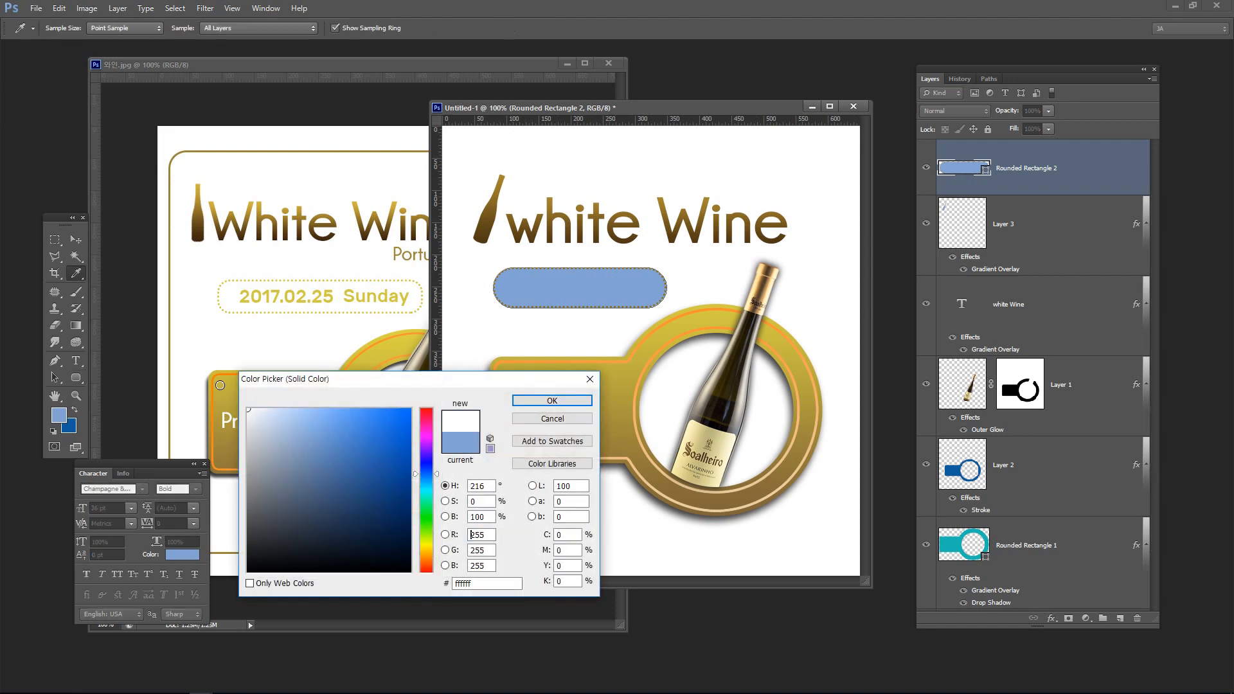
pyautogui.moveTo(321, 435); pyautogui.dragTo(246, 409)
pyautogui.click(531, 404)
pyautogui.scroll(-1, 1077, 575)
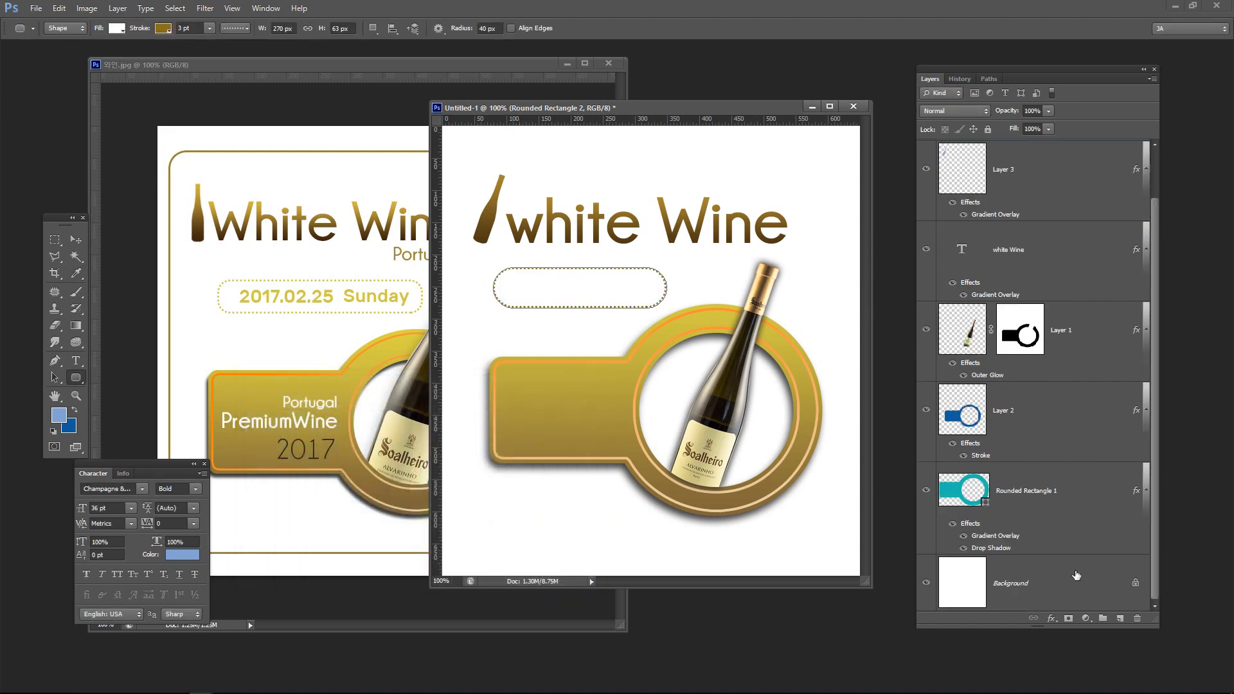
pyautogui.click(1075, 583)
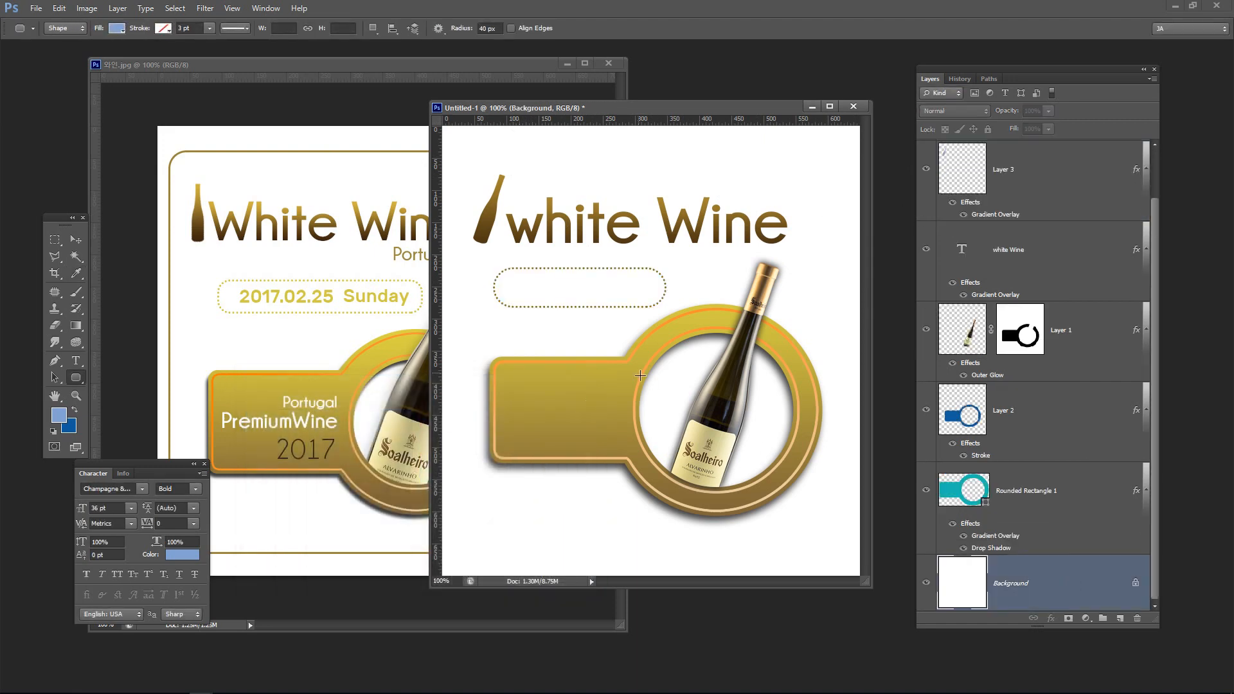
# Set the stroke width of Rounded Rectangle 2 to 5 pt and select the Background layer to check the dots
pyautogui.scroll(1, 1023, 185)
pyautogui.click(1023, 178)
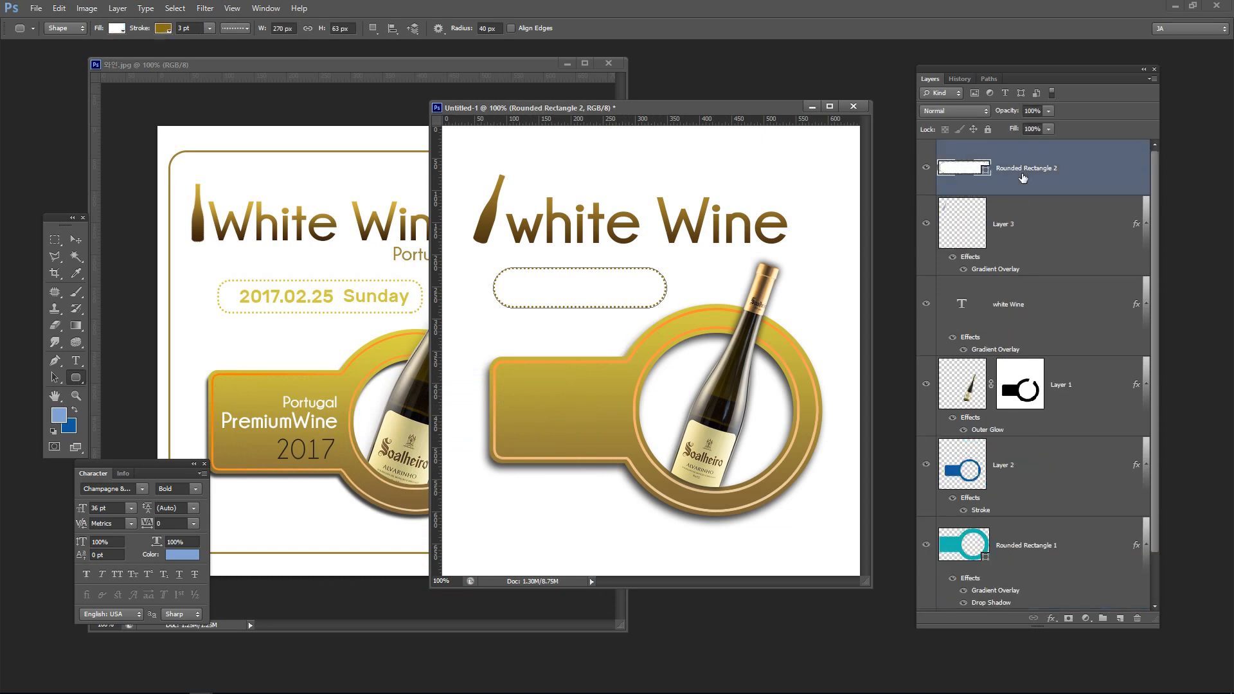
pyautogui.click(248, 28)
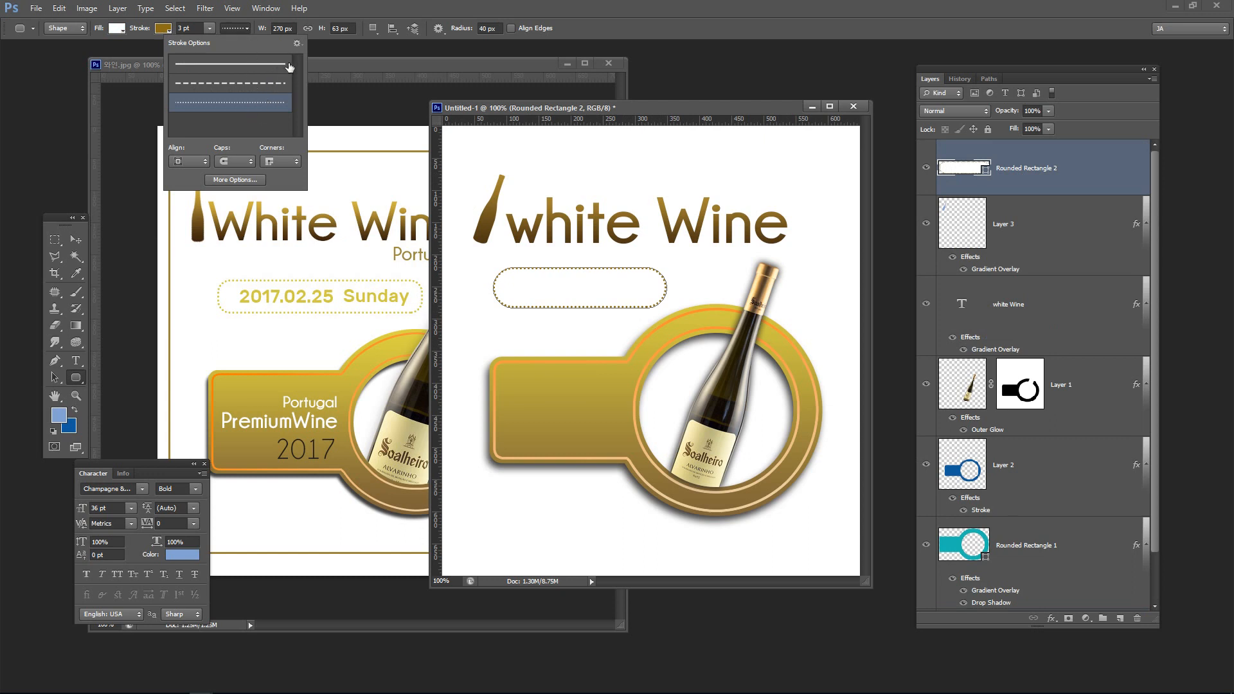
pyautogui.click(211, 28)
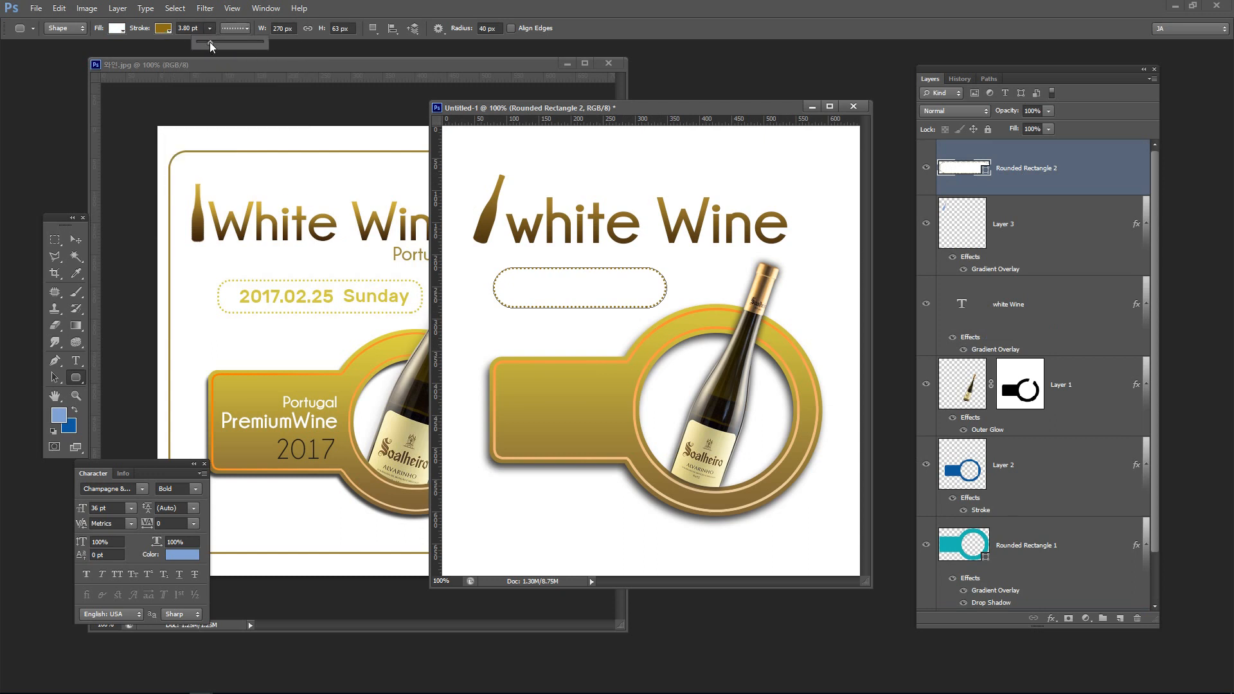
pyautogui.moveTo(210, 41); pyautogui.dragTo(213, 44)
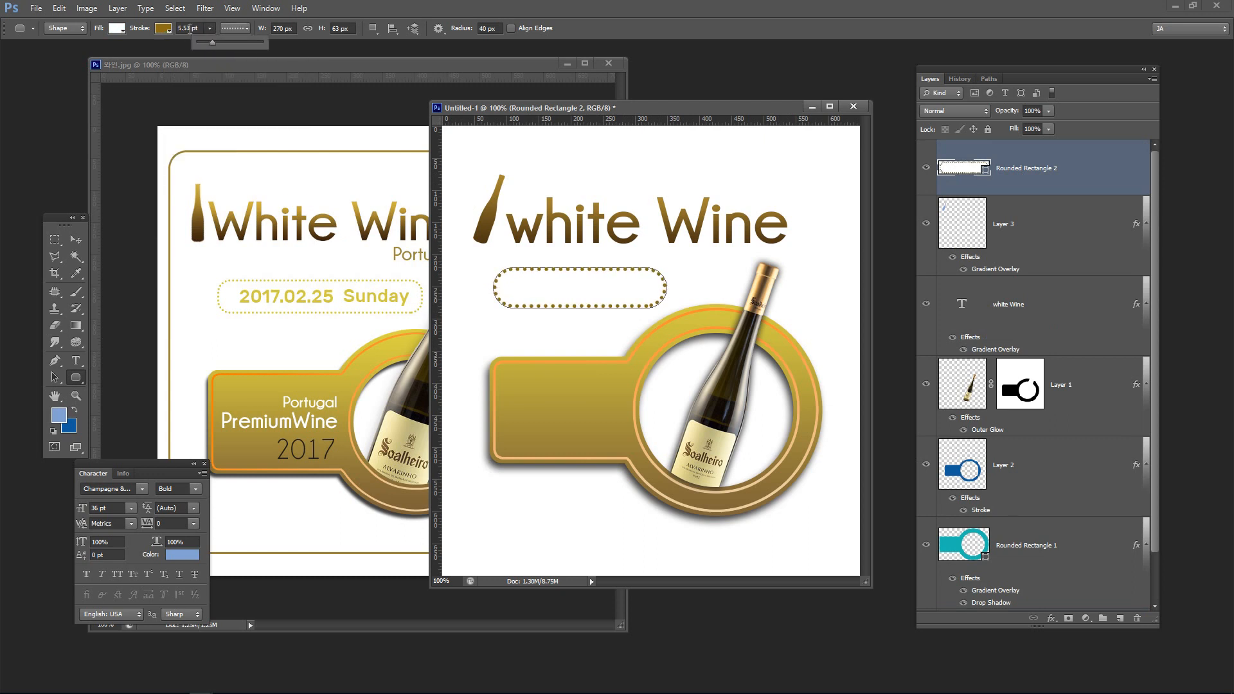
pyautogui.click(189, 28)
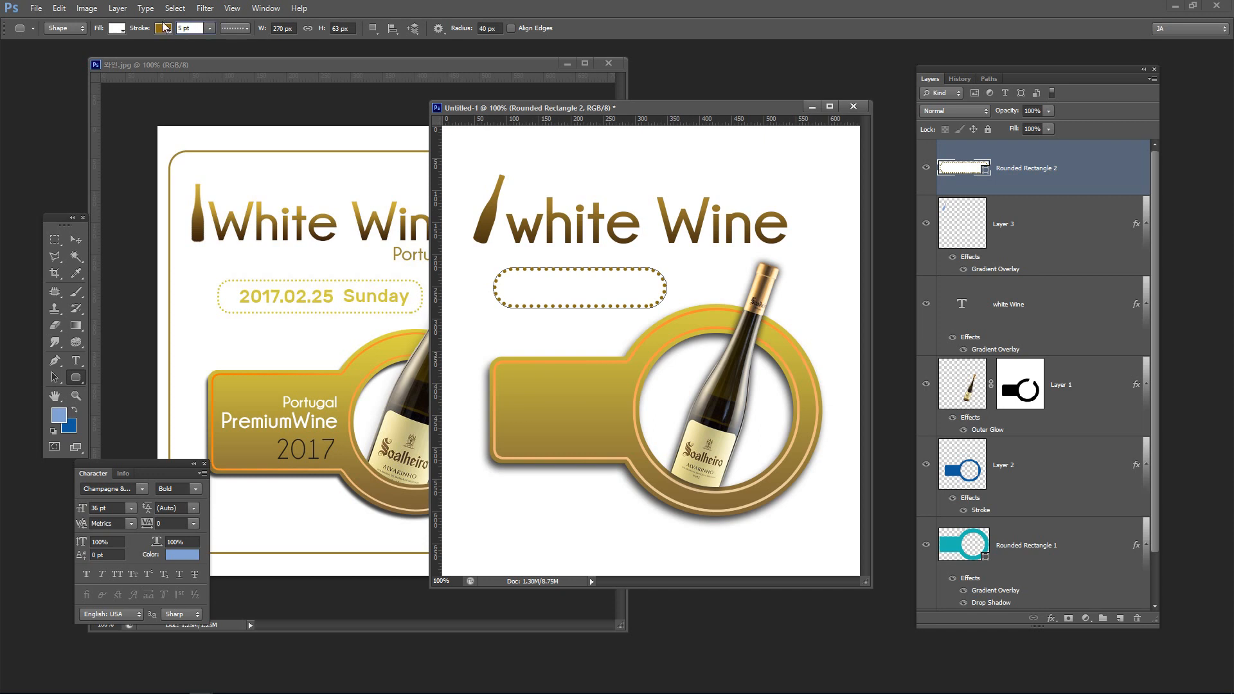
pyautogui.write('5')
pyautogui.press('Return')
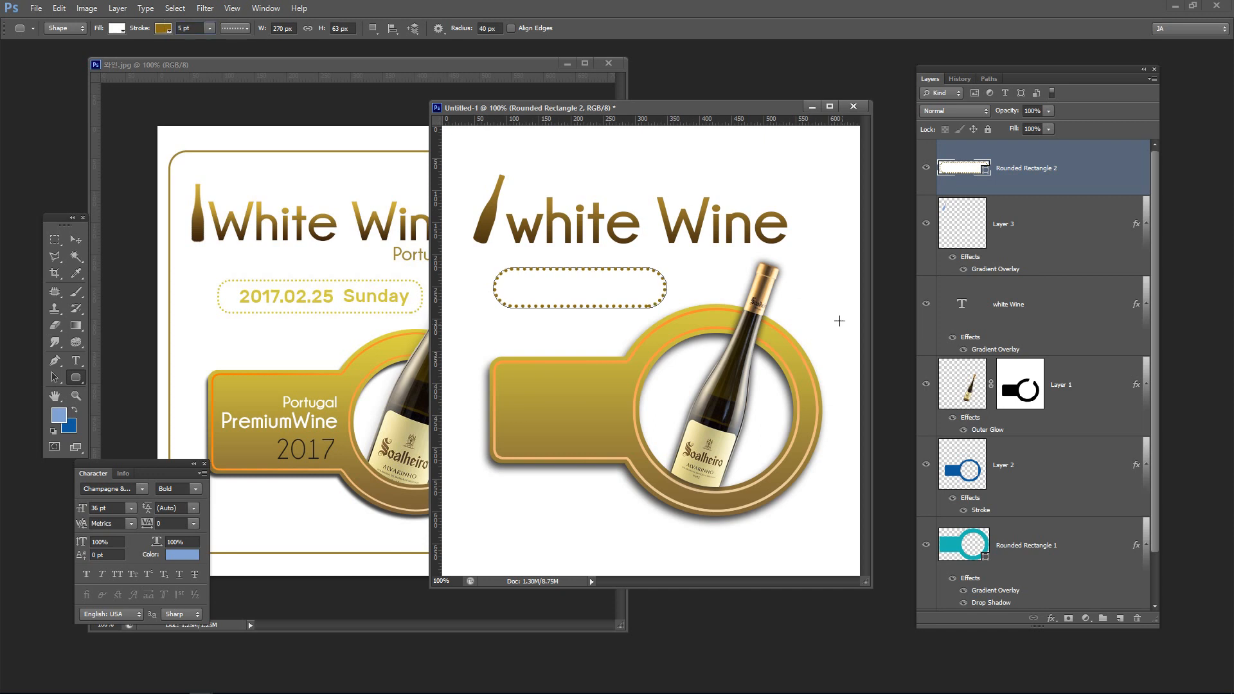
pyautogui.scroll(-2, 1036, 386)
pyautogui.click(1028, 582)
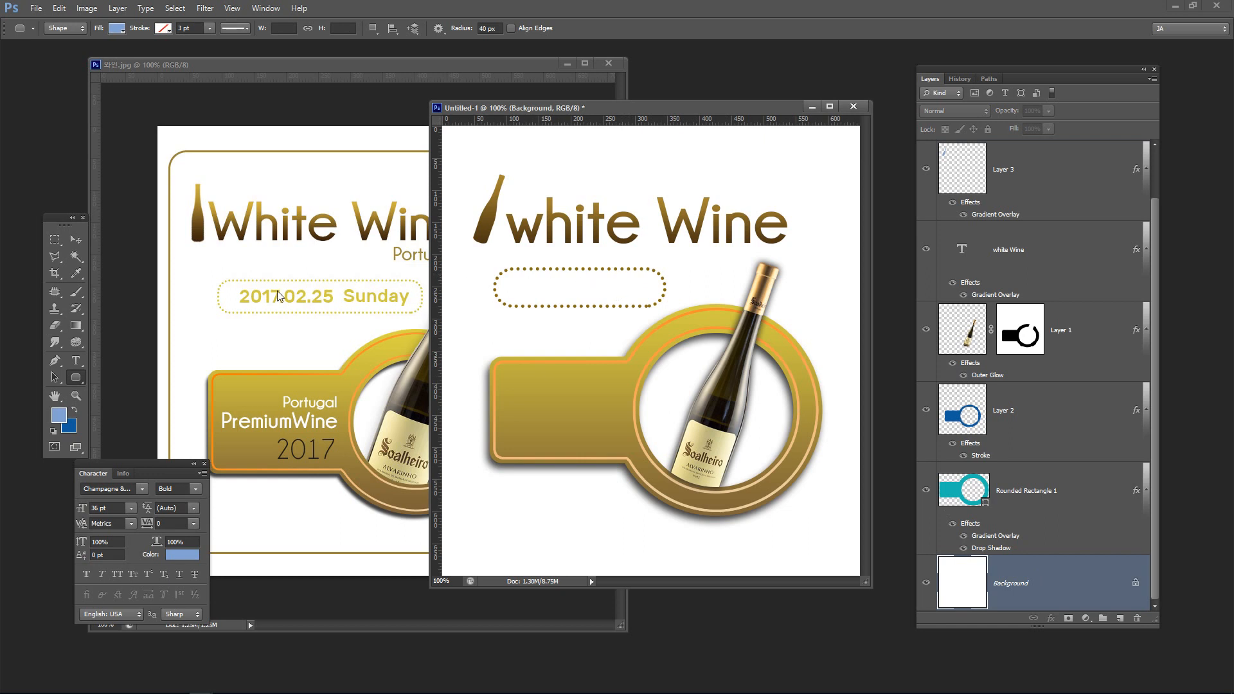
# Move the dotted rounded rectangle slightly right and up beneath the title
pyautogui.click(76, 239)
pyautogui.moveTo(563, 292); pyautogui.dragTo(568, 286)
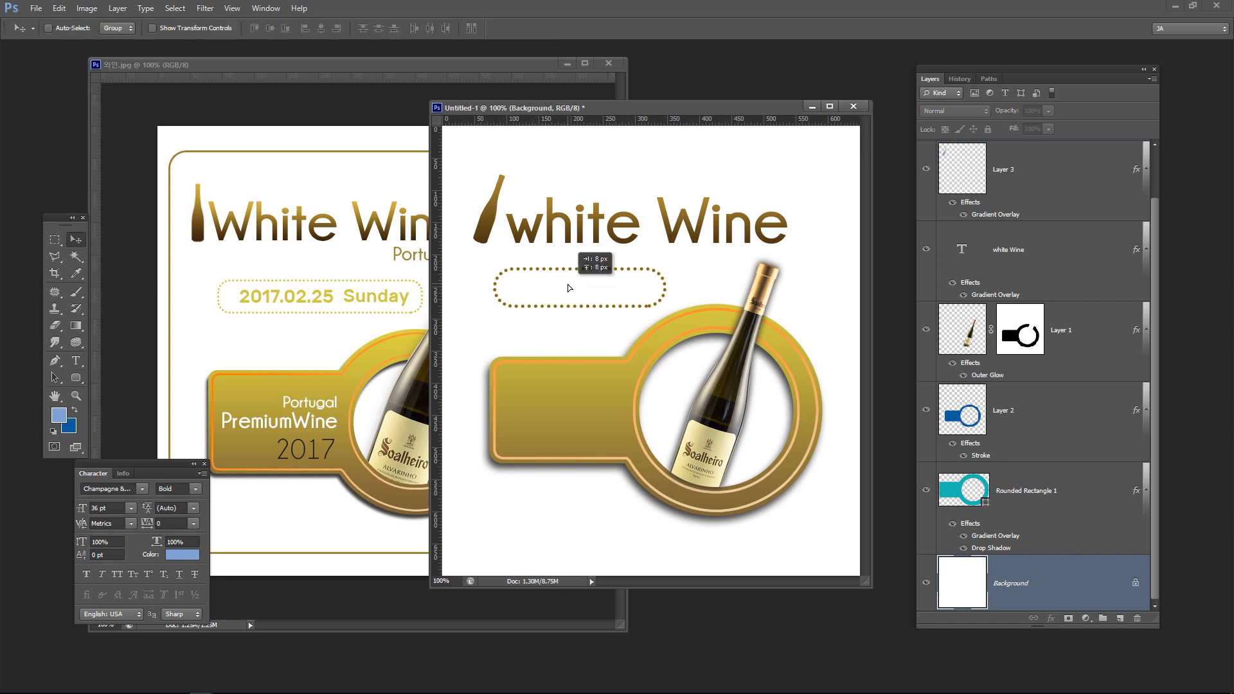
pyautogui.press('Return')
pyautogui.scroll(2, 1035, 258)
pyautogui.click(1055, 169)
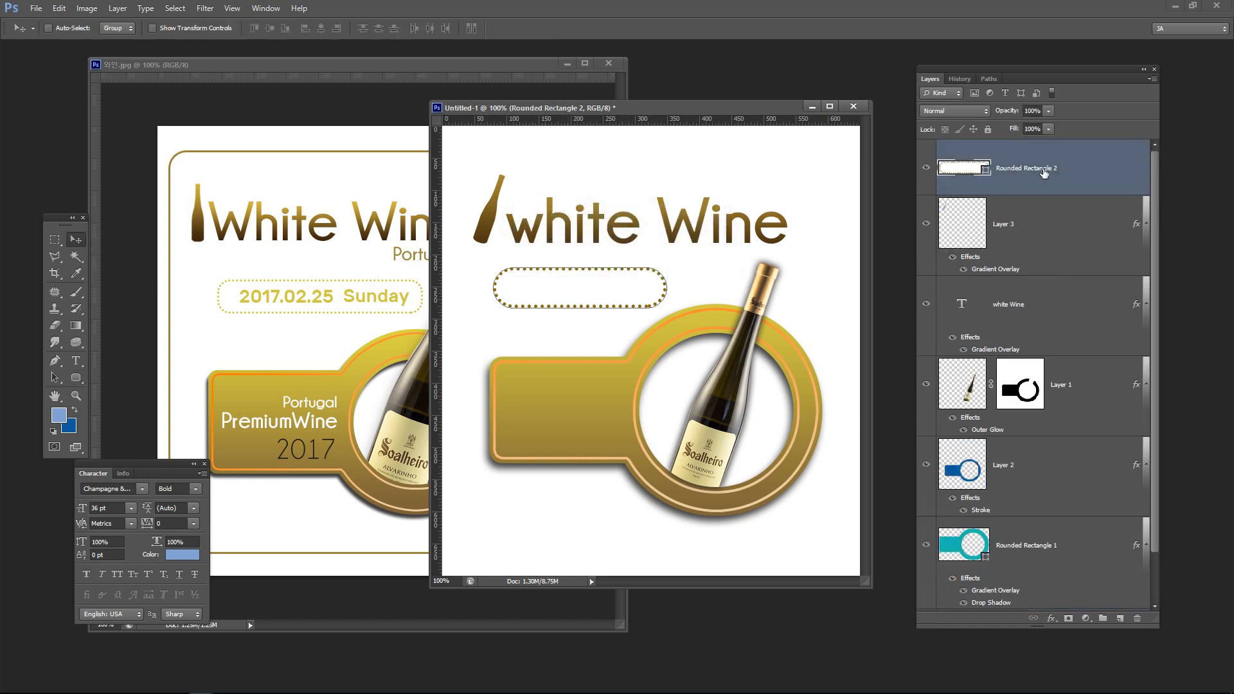
pyautogui.moveTo(613, 287); pyautogui.dragTo(621, 289)
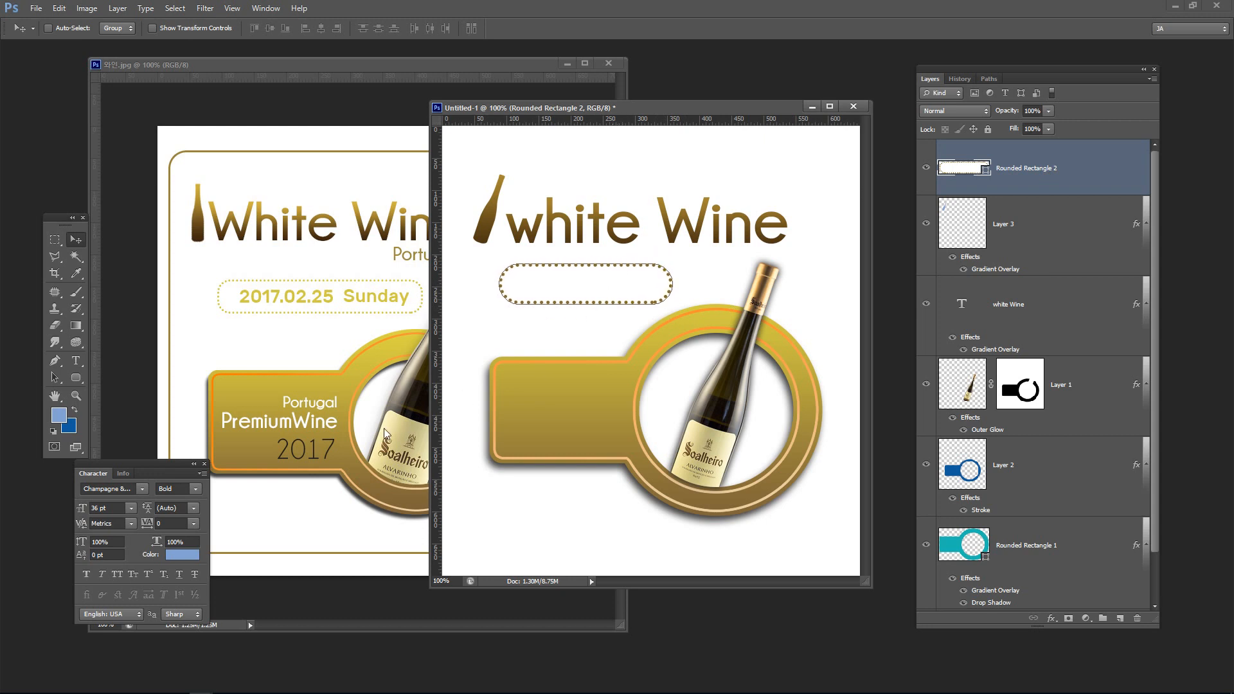